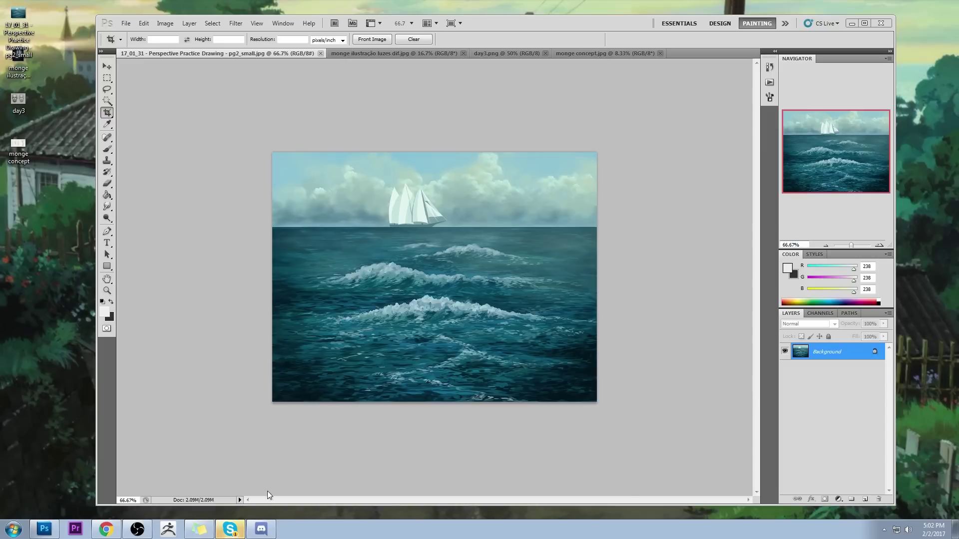
Step: Add two empty layers above the seascape and prepare a 20 px brush in pure red (255, 0, 0)
{"action": "left_click", "coordinate": [231, 532]}
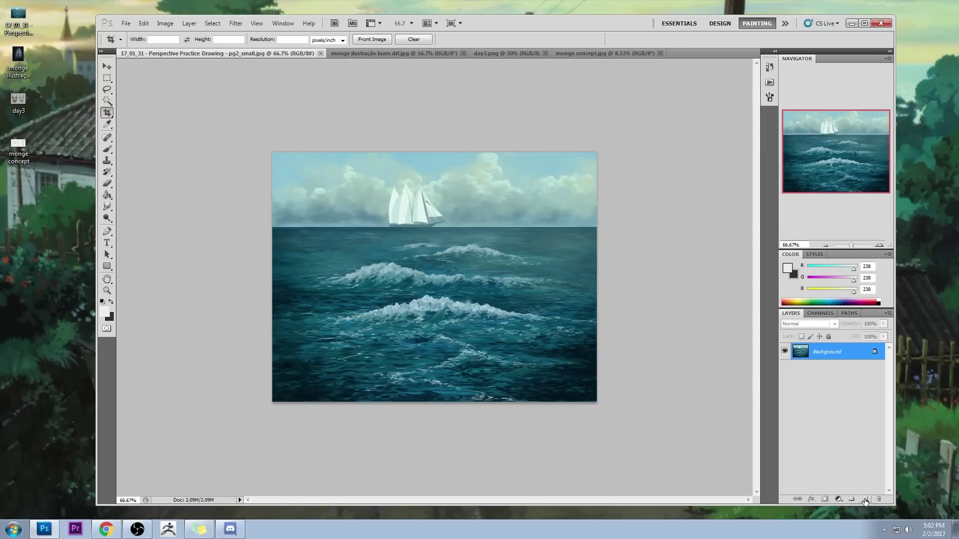
{"action": "key", "text": "ctrl+shift+alt+n"}
{"action": "key", "text": "b"}
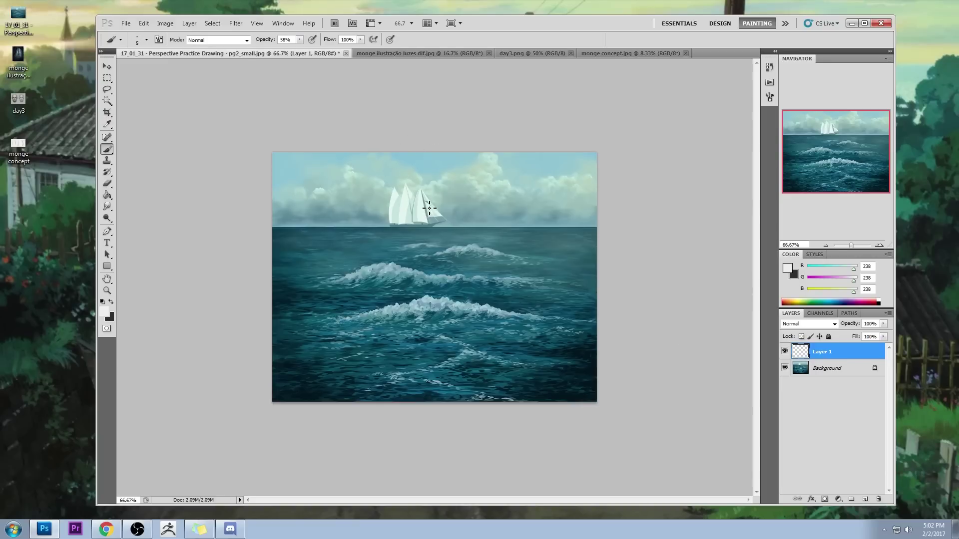
{"action": "key", "text": "bracketright"}
{"action": "key", "text": "bracketright"}
{"action": "left_click", "coordinate": [864, 500]}
{"action": "left_click", "coordinate": [789, 270]}
{"action": "left_click", "coordinate": [816, 163]}
{"action": "left_click", "coordinate": [914, 156]}
{"action": "key", "text": "b"}
Step: Sketch curled waves and a large simple sailboat over the sea in red, and undo the strokes
{"action": "mouse_move", "coordinate": [310, 349]}
{"action": "left_mouse_down"}
{"action": "mouse_move", "coordinate": [382, 317]}
{"action": "mouse_move", "coordinate": [434, 331]}
{"action": "mouse_move", "coordinate": [514, 308]}
{"action": "mouse_move", "coordinate": [529, 336]}
{"action": "mouse_move", "coordinate": [576, 310]}
{"action": "mouse_move", "coordinate": [579, 335]}
{"action": "left_mouse_up"}
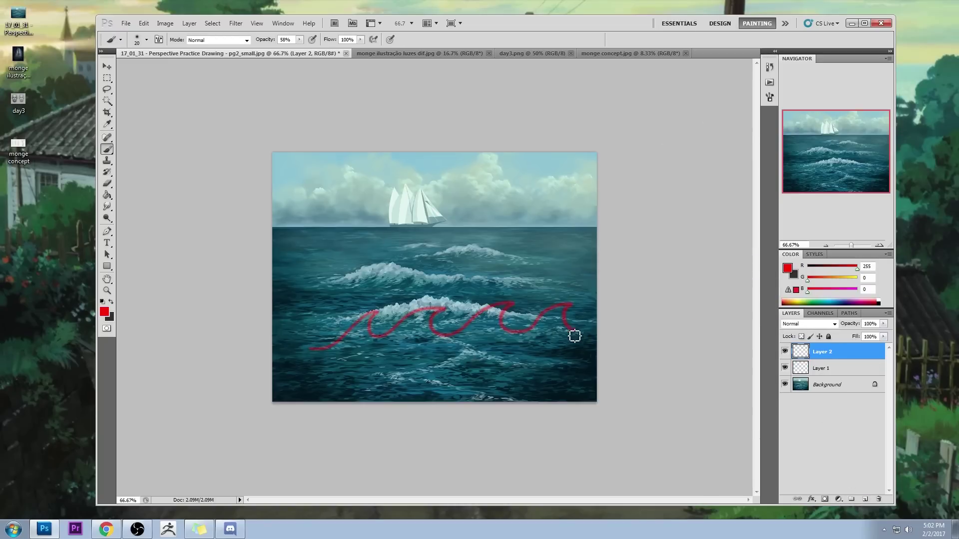
{"action": "mouse_move", "coordinate": [288, 345]}
{"action": "left_mouse_down"}
{"action": "mouse_move", "coordinate": [335, 321]}
{"action": "mouse_move", "coordinate": [356, 335]}
{"action": "mouse_move", "coordinate": [325, 281]}
{"action": "mouse_move", "coordinate": [324, 255]}
{"action": "mouse_move", "coordinate": [560, 266]}
{"action": "mouse_move", "coordinate": [457, 320]}
{"action": "left_mouse_up"}
{"action": "mouse_move", "coordinate": [433, 259]}
{"action": "left_mouse_down"}
{"action": "mouse_move", "coordinate": [422, 153]}
{"action": "mouse_move", "coordinate": [375, 206]}
{"action": "mouse_move", "coordinate": [468, 208]}
{"action": "mouse_move", "coordinate": [419, 154]}
{"action": "left_mouse_up"}
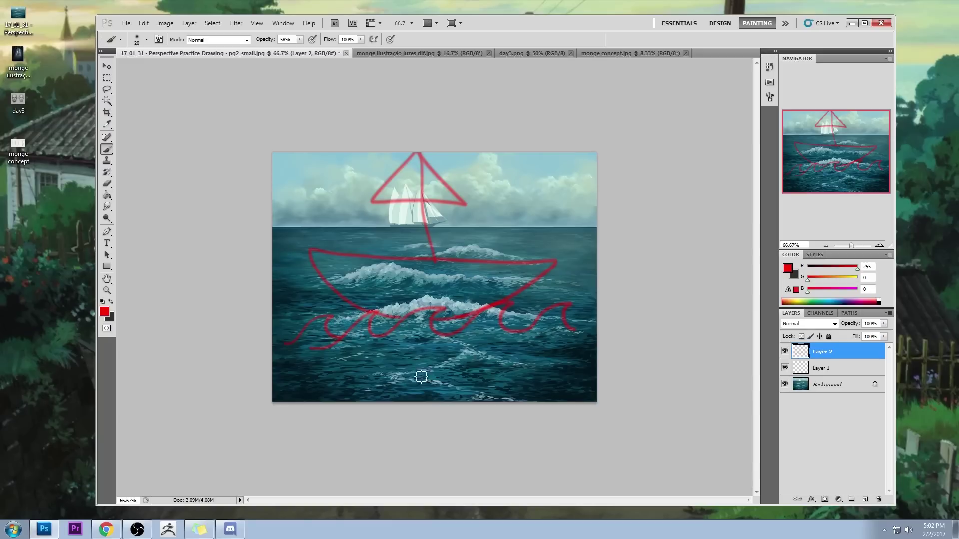
{"action": "mouse_move", "coordinate": [345, 381]}
{"action": "left_mouse_down"}
{"action": "mouse_move", "coordinate": [555, 376]}
{"action": "mouse_move", "coordinate": [563, 398]}
{"action": "left_mouse_up"}
{"action": "key", "text": "ctrl+alt+z"}
{"action": "key", "text": "ctrl+alt+z"}
{"action": "key", "text": "ctrl+alt+z"}
{"action": "key", "text": "ctrl+alt+z"}
{"action": "key", "text": "ctrl+alt+z"}
{"action": "key", "text": "ctrl+alt+z"}
{"action": "key", "text": "ctrl+alt+z"}
{"action": "key", "text": "ctrl+alt+z"}
Step: Sketch a tilted flat plane on the water with an upright panel standing on it, and undo the sketch
{"action": "mouse_move", "coordinate": [367, 266]}
{"action": "left_mouse_down"}
{"action": "mouse_move", "coordinate": [528, 276]}
{"action": "mouse_move", "coordinate": [429, 314]}
{"action": "mouse_move", "coordinate": [383, 268]}
{"action": "mouse_move", "coordinate": [428, 262]}
{"action": "mouse_move", "coordinate": [406, 226]}
{"action": "mouse_move", "coordinate": [479, 235]}
{"action": "mouse_move", "coordinate": [410, 263]}
{"action": "left_mouse_up"}
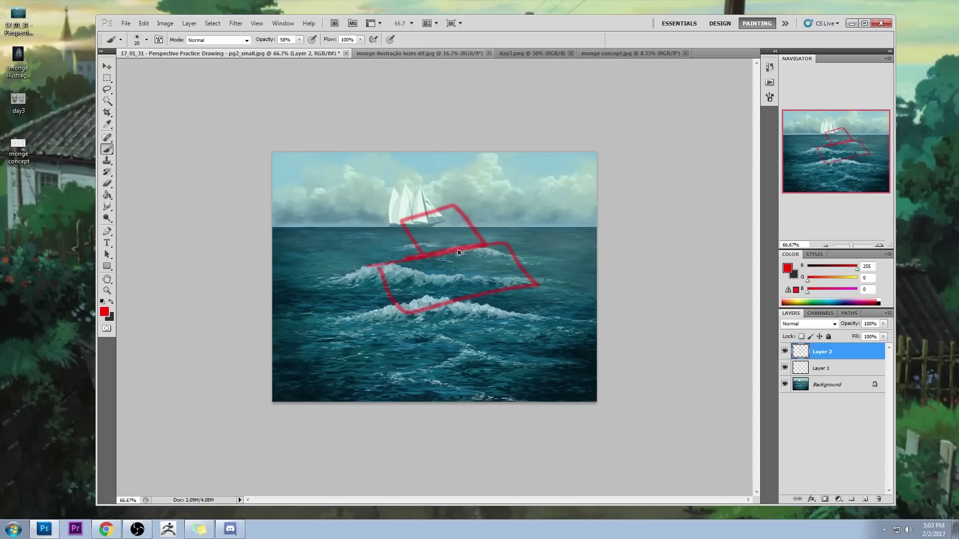
{"action": "key", "text": "ctrl+alt+z"}
{"action": "key", "text": "ctrl+alt+z"}
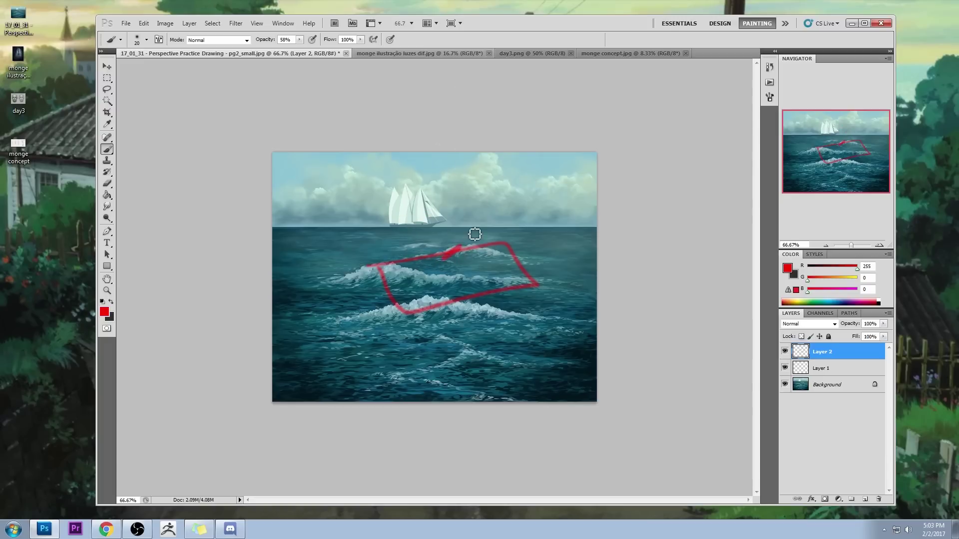
{"action": "mouse_move", "coordinate": [427, 224]}
{"action": "left_mouse_down"}
{"action": "mouse_move", "coordinate": [449, 248]}
{"action": "mouse_move", "coordinate": [414, 190]}
{"action": "left_mouse_up"}
{"action": "key", "text": "ctrl+z"}
{"action": "mouse_move", "coordinate": [485, 250]}
{"action": "left_mouse_down"}
{"action": "mouse_move", "coordinate": [479, 275]}
{"action": "mouse_move", "coordinate": [489, 283]}
{"action": "mouse_move", "coordinate": [480, 232]}
{"action": "mouse_move", "coordinate": [487, 214]}
{"action": "left_mouse_up"}
{"action": "key", "text": "ctrl+alt+z"}
{"action": "key", "text": "ctrl+alt+z"}
{"action": "key", "text": "ctrl+alt+z"}
{"action": "key", "text": "ctrl+alt+z"}
{"action": "key", "text": "ctrl+alt+z"}
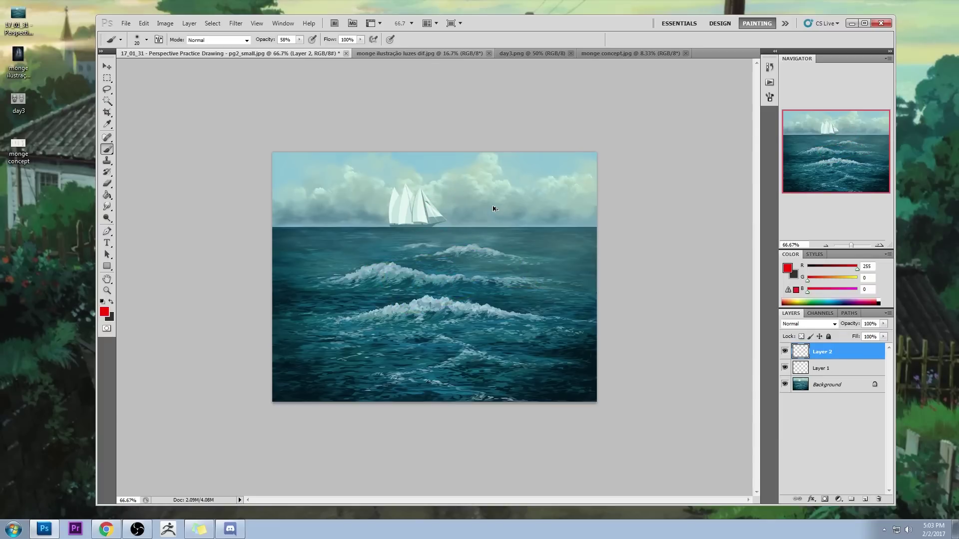
Step: Outline the top face of a box over the waves with connected straight red lines
{"action": "left_click", "coordinate": [497, 247]}
{"action": "left_click", "coordinate": [384, 248], "text": "shift"}
{"action": "left_click", "coordinate": [344, 276], "text": "shift"}
{"action": "left_click", "coordinate": [482, 278], "text": "shift"}
{"action": "left_click", "coordinate": [529, 237], "text": "shift"}
Step: Add the front and side faces below the box's top face with straight red lines
{"action": "left_click", "coordinate": [471, 276]}
{"action": "left_click", "coordinate": [483, 311], "text": "shift"}
{"action": "left_click", "coordinate": [349, 277]}
{"action": "left_click", "coordinate": [372, 338], "text": "shift"}
{"action": "left_click", "coordinate": [477, 335], "text": "shift"}
{"action": "left_click", "coordinate": [483, 311]}
{"action": "left_click", "coordinate": [496, 352], "text": "shift"}
{"action": "left_click", "coordinate": [525, 240]}
{"action": "left_click", "coordinate": [557, 306], "text": "shift"}
{"action": "left_click", "coordinate": [509, 343], "text": "shift"}
Step: Sketch a small sailboat sitting on top of the box and trace the painting's horizon in red
{"action": "left_click", "coordinate": [426, 248]}
{"action": "left_click", "coordinate": [515, 246], "text": "shift"}
{"action": "key", "text": "ctrl+alt+z"}
{"action": "mouse_move", "coordinate": [398, 245]}
{"action": "left_mouse_down"}
{"action": "mouse_move", "coordinate": [450, 263]}
{"action": "mouse_move", "coordinate": [500, 231]}
{"action": "mouse_move", "coordinate": [402, 235]}
{"action": "mouse_move", "coordinate": [488, 239]}
{"action": "mouse_move", "coordinate": [447, 227]}
{"action": "mouse_move", "coordinate": [459, 221]}
{"action": "mouse_move", "coordinate": [437, 194]}
{"action": "left_mouse_up"}
{"action": "left_click_drag", "start_coordinate": [449, 249], "coordinate": [529, 242]}
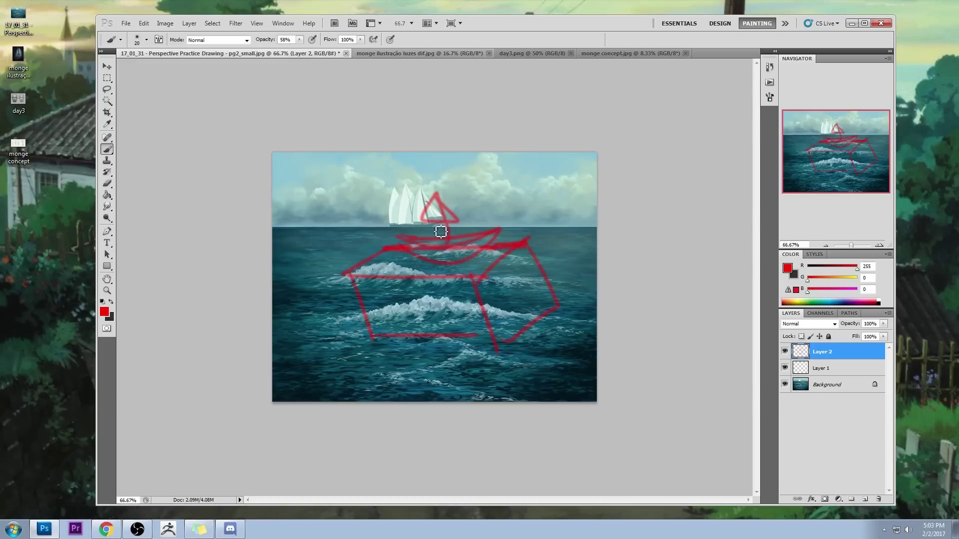
{"action": "left_click_drag", "start_coordinate": [615, 228], "coordinate": [229, 245]}
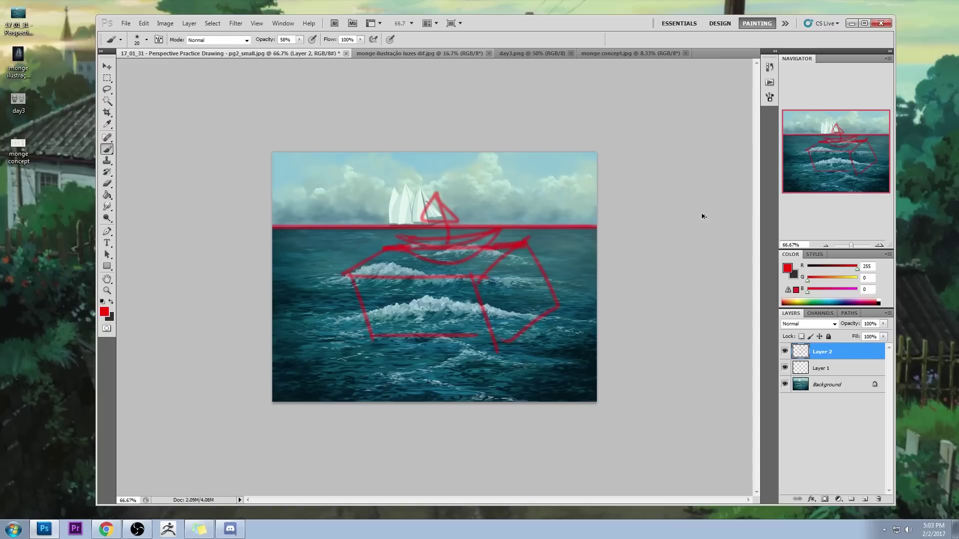
Step: Delete both sketch layers and add a fresh empty layer above the Background
{"action": "left_click", "coordinate": [877, 499]}
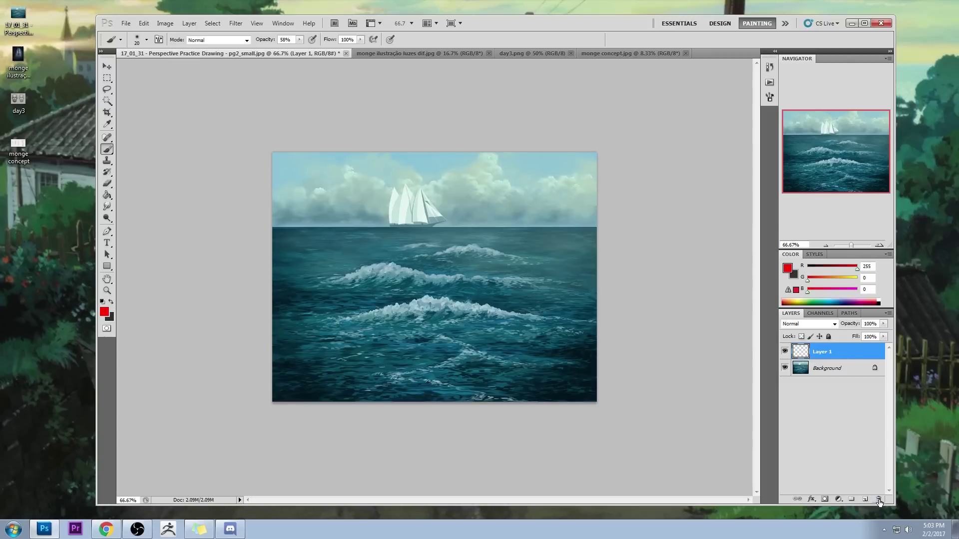
{"action": "left_click", "coordinate": [878, 500]}
{"action": "left_click", "coordinate": [864, 500]}
Step: Trace the horizon in red and draw horizontal perspective grid lines across the water with a smaller brush
{"action": "left_click_drag", "start_coordinate": [609, 225], "coordinate": [188, 247]}
{"action": "key", "text": "ctrl+z"}
{"action": "mouse_move", "coordinate": [609, 227]}
{"action": "left_mouse_down"}
{"action": "mouse_move", "coordinate": [439, 242]}
{"action": "mouse_move", "coordinate": [253, 243]}
{"action": "left_mouse_up"}
{"action": "key", "text": "bracketleft"}
{"action": "key", "text": "bracketleft"}
{"action": "key", "text": "bracketleft"}
{"action": "mouse_move", "coordinate": [601, 239]}
{"action": "left_mouse_down"}
{"action": "mouse_move", "coordinate": [327, 257]}
{"action": "mouse_move", "coordinate": [644, 244]}
{"action": "mouse_move", "coordinate": [232, 287]}
{"action": "left_mouse_up"}
{"action": "left_click_drag", "start_coordinate": [661, 322], "coordinate": [245, 325]}
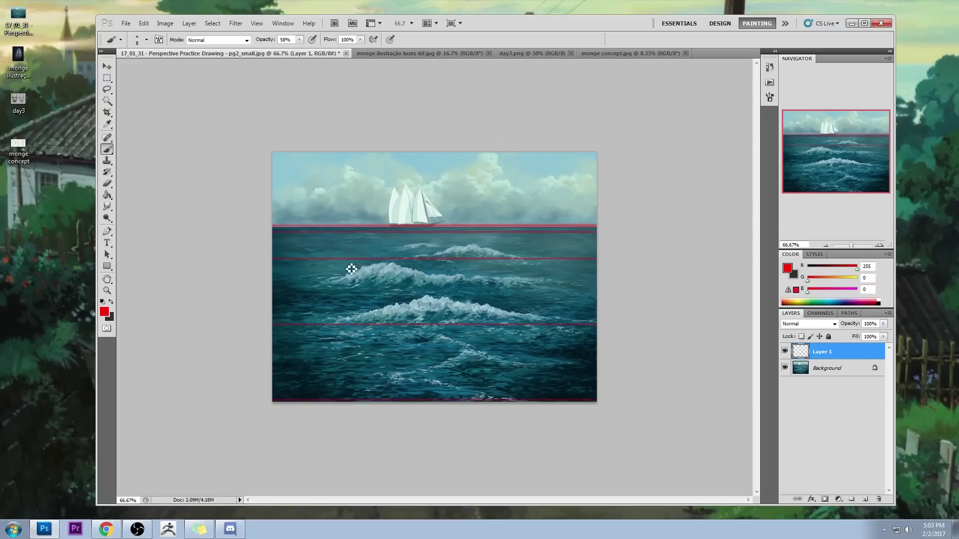
Step: Draw red perspective lines fanning out from the horizon toward the lower and side edges of the painting
{"action": "left_click_drag", "start_coordinate": [272, 316], "coordinate": [345, 272]}
{"action": "left_click", "coordinate": [388, 231], "text": "shift"}
{"action": "left_click_drag", "start_coordinate": [435, 233], "coordinate": [420, 399]}
{"action": "left_click_drag", "start_coordinate": [470, 231], "coordinate": [537, 399]}
{"action": "left_click", "coordinate": [519, 227]}
{"action": "left_click", "coordinate": [645, 321], "text": "shift"}
{"action": "left_click_drag", "start_coordinate": [409, 230], "coordinate": [401, 241]}
{"action": "left_click", "coordinate": [272, 366], "text": "shift"}
Step: Try an extra horizontal grid line and jagged red shapes along the horizon, and undo them
{"action": "left_click_drag", "start_coordinate": [504, 227], "coordinate": [520, 227]}
{"action": "mouse_move", "coordinate": [644, 244]}
{"action": "left_mouse_down"}
{"action": "mouse_move", "coordinate": [396, 253]}
{"action": "mouse_move", "coordinate": [381, 245]}
{"action": "left_mouse_up"}
{"action": "mouse_move", "coordinate": [517, 214]}
{"action": "left_mouse_down"}
{"action": "mouse_move", "coordinate": [494, 236]}
{"action": "mouse_move", "coordinate": [528, 244]}
{"action": "mouse_move", "coordinate": [625, 226]}
{"action": "left_mouse_up"}
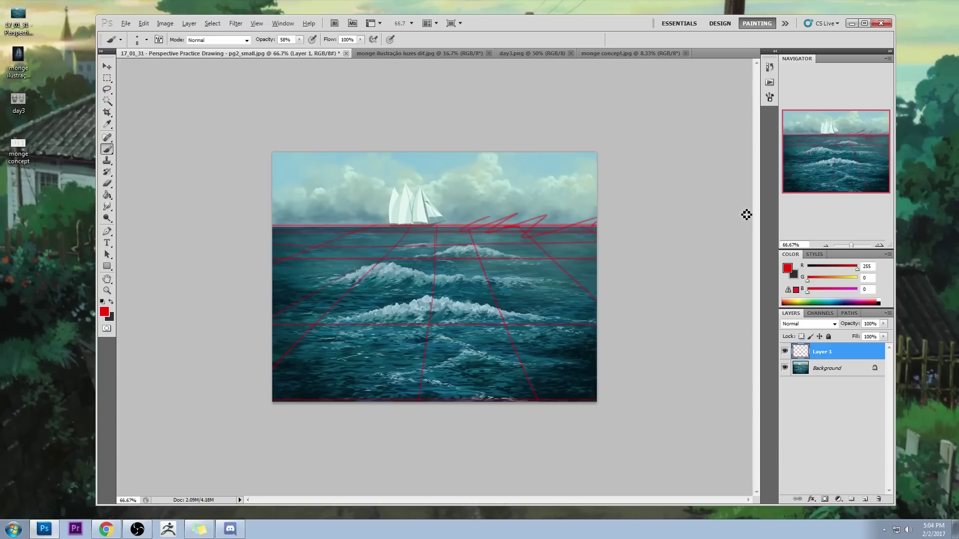
{"action": "key", "text": "ctrl+alt+z"}
{"action": "key", "text": "ctrl+alt+z"}
{"action": "key", "text": "ctrl+alt+z"}
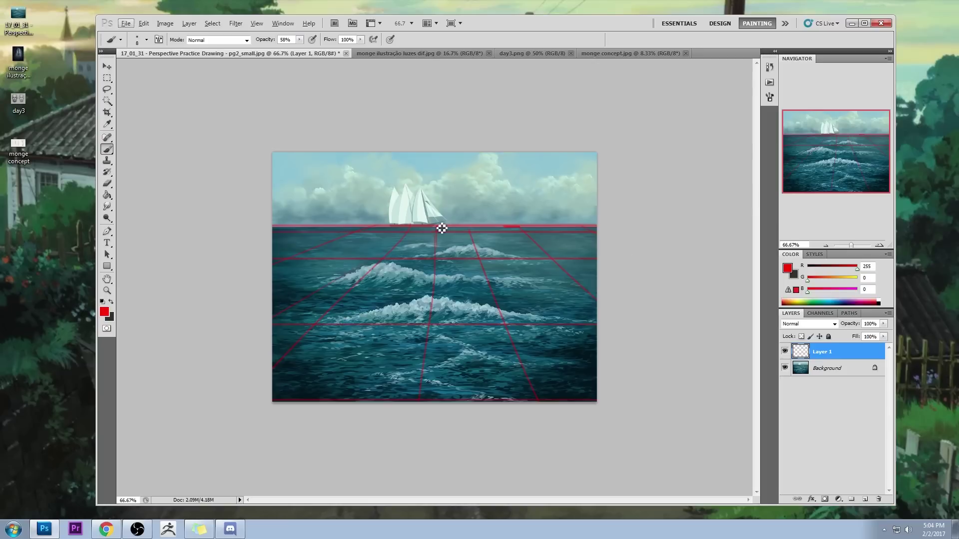
Step: Try red marks in the sky and around the horizon, and undo all the red strokes including the perspective grid
{"action": "left_click_drag", "start_coordinate": [557, 188], "coordinate": [484, 191]}
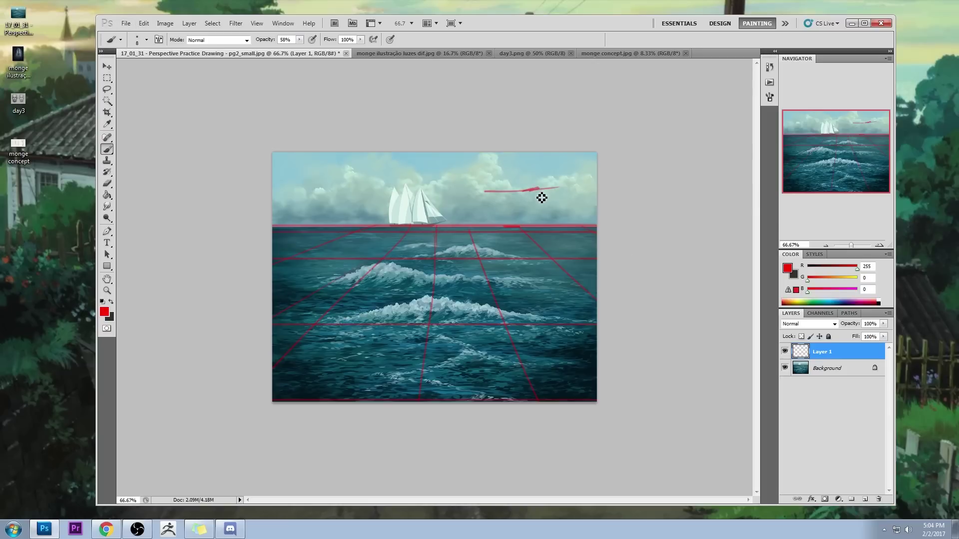
{"action": "left_click_drag", "start_coordinate": [604, 224], "coordinate": [222, 257]}
{"action": "key", "text": "ctrl+z"}
{"action": "left_click_drag", "start_coordinate": [528, 225], "coordinate": [529, 172]}
{"action": "left_click_drag", "start_coordinate": [531, 229], "coordinate": [528, 273]}
{"action": "key", "text": "ctrl+z"}
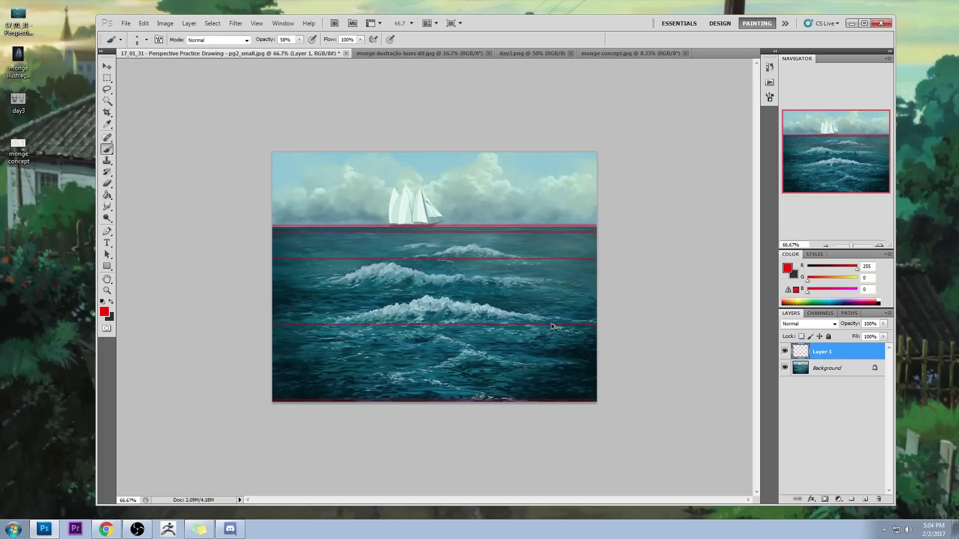
{"action": "key", "text": "ctrl+z"}
{"action": "key", "text": "ctrl+z"}
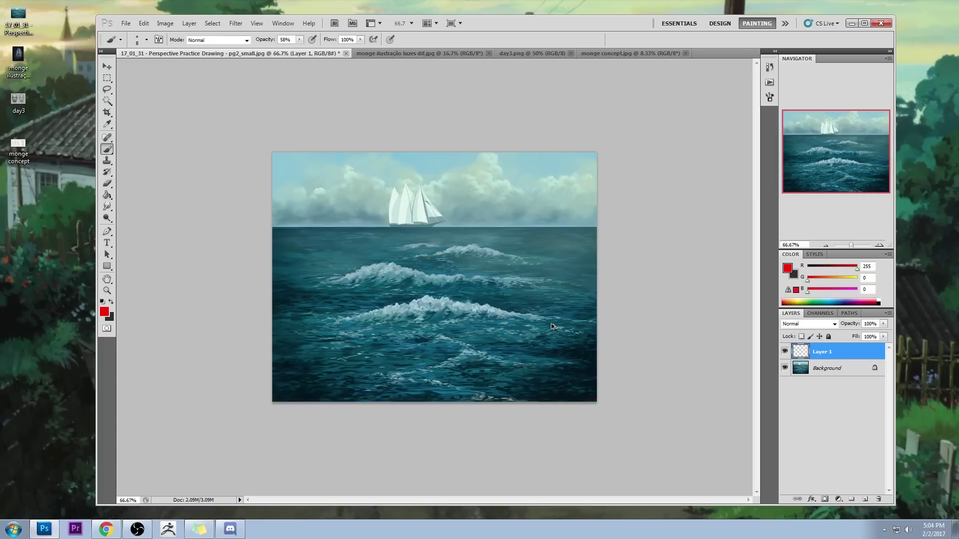
Step: Select the Background layer, sample the ship's hull colour and choose a hard round brush
{"action": "left_click", "coordinate": [833, 369]}
{"action": "key", "text": "z"}
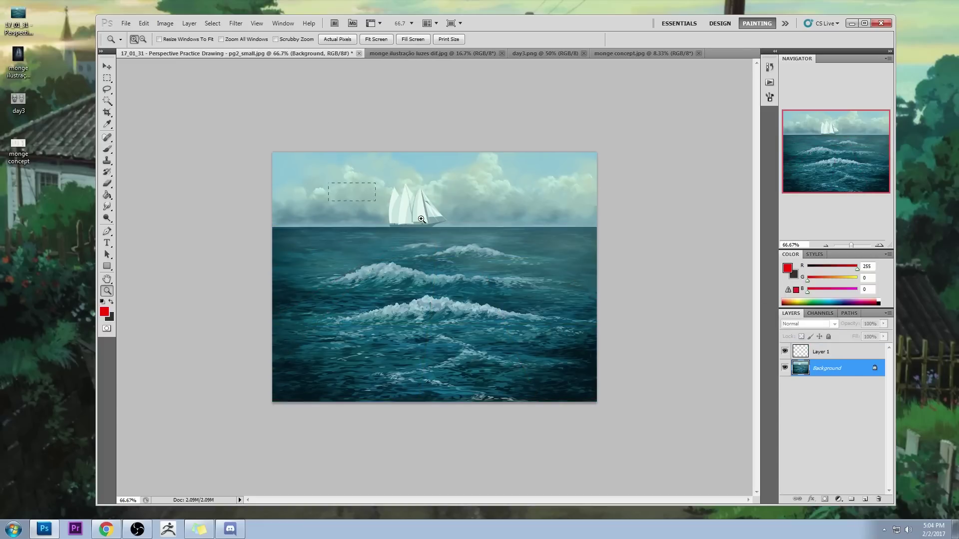
{"action": "left_click", "coordinate": [376, 201]}
{"action": "key", "text": "b"}
{"action": "left_click", "coordinate": [352, 296], "text": "alt"}
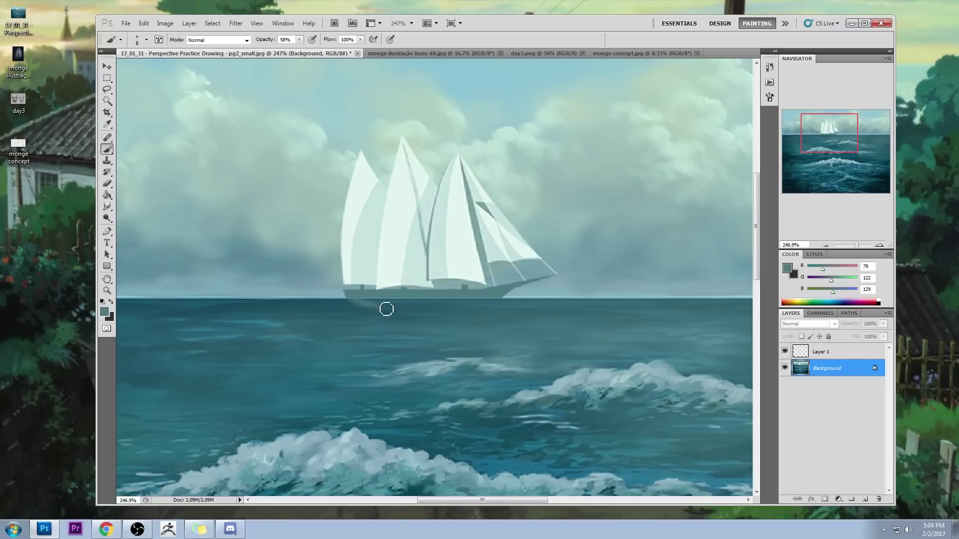
{"action": "right_click", "coordinate": [537, 216]}
{"action": "left_click", "coordinate": [624, 345]}
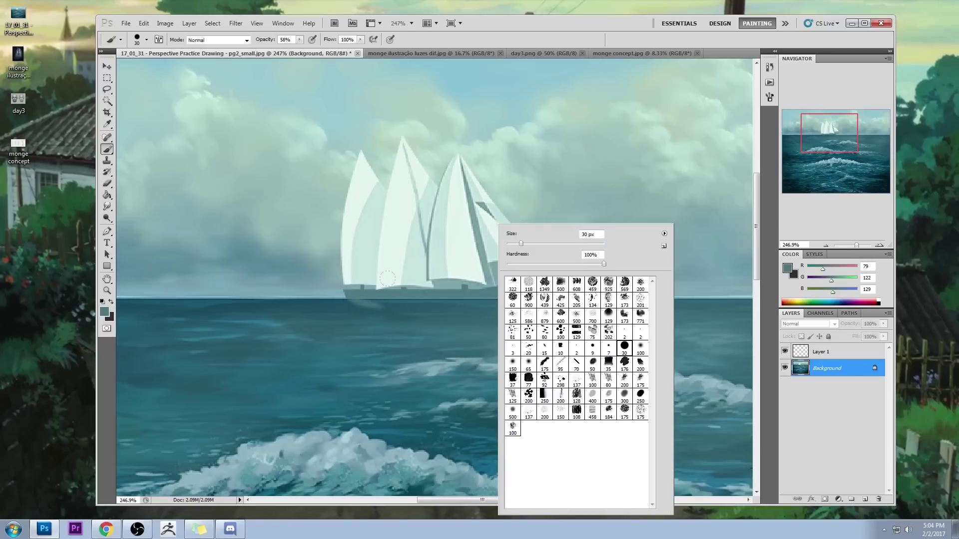
{"action": "key", "text": "Return"}
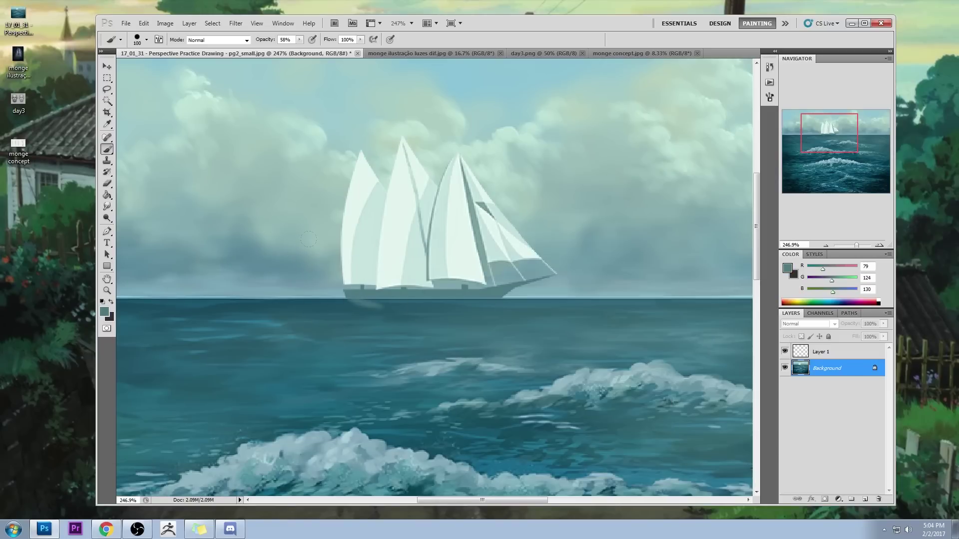
Step: Set the brush opacity to 100% and paint the ship's hull down past the horizon line with a rounded bottom
{"action": "left_click_drag", "start_coordinate": [361, 296], "coordinate": [407, 301]}
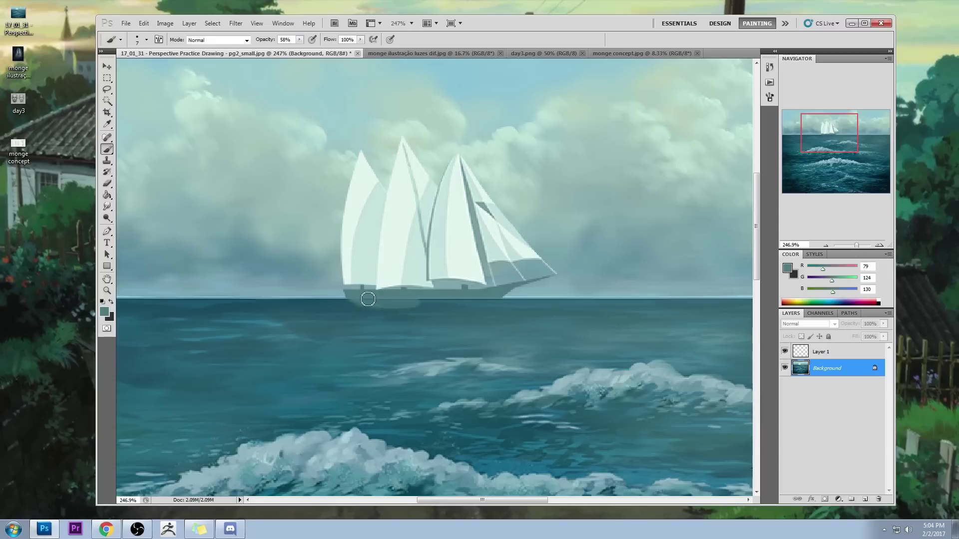
{"action": "left_click", "coordinate": [299, 40]}
{"action": "left_click_drag", "start_coordinate": [299, 44], "coordinate": [322, 50]}
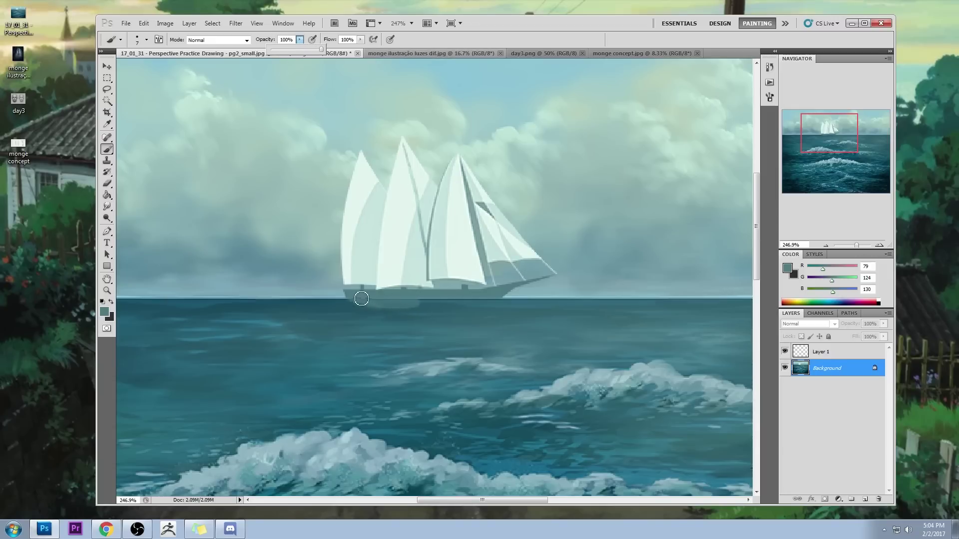
{"action": "left_click_drag", "start_coordinate": [405, 306], "coordinate": [492, 305]}
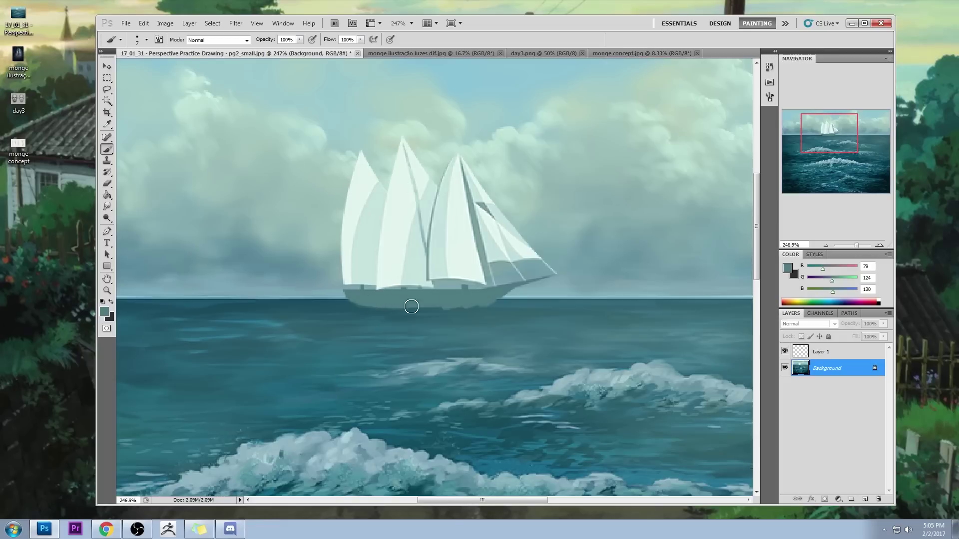
{"action": "left_click", "coordinate": [132, 533]}
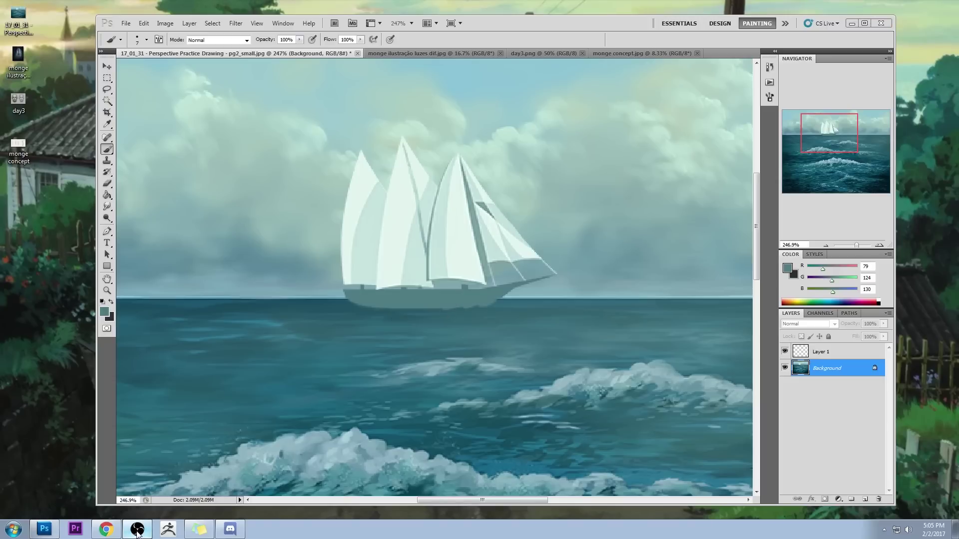
{"action": "left_click", "coordinate": [483, 298]}
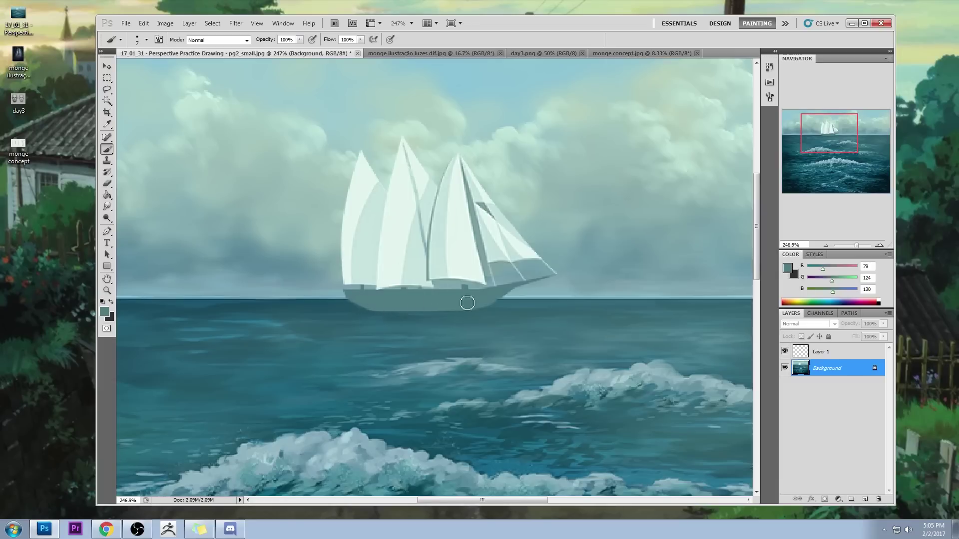
{"action": "left_click_drag", "start_coordinate": [430, 306], "coordinate": [469, 305]}
Step: Merge the empty Layer 1 down into the Background
{"action": "right_click", "coordinate": [835, 364]}
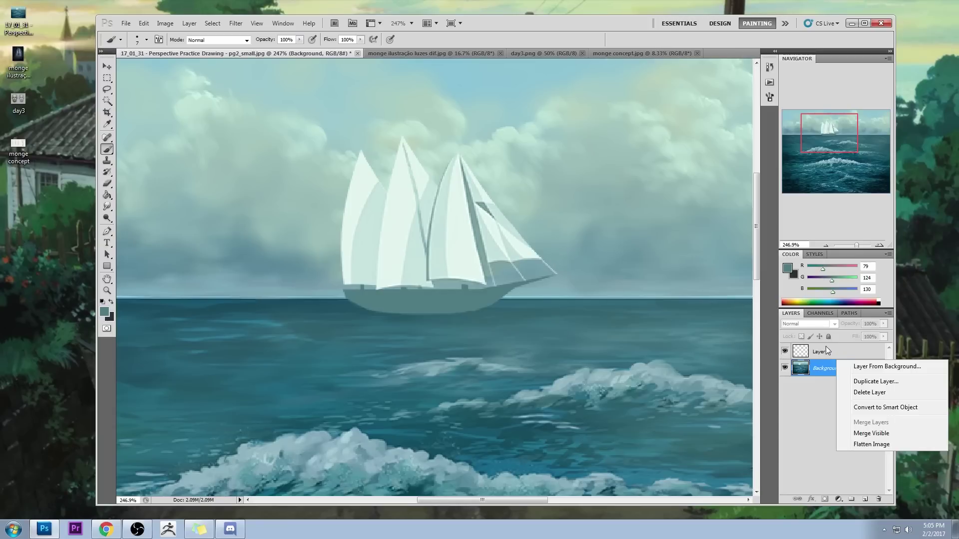
{"action": "right_click", "coordinate": [826, 349]}
{"action": "left_click", "coordinate": [851, 323]}
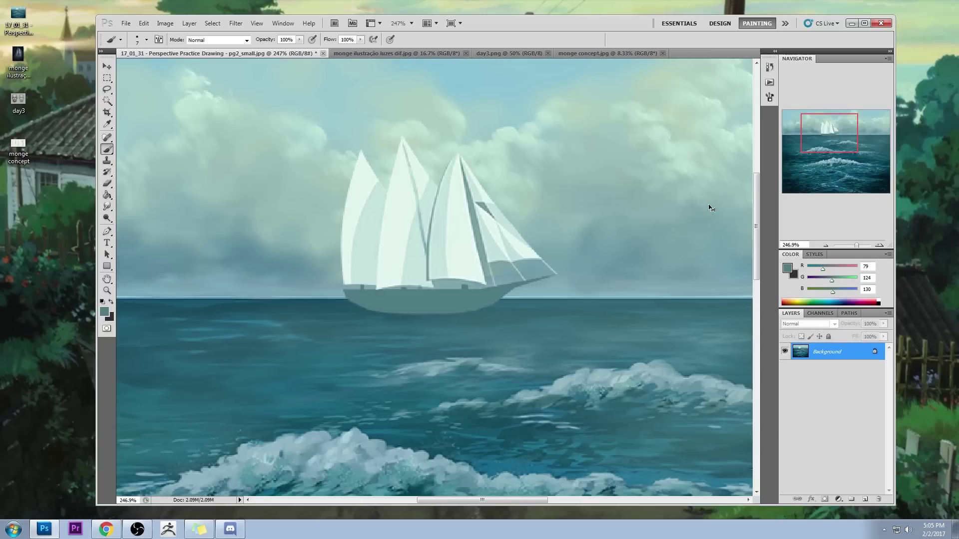
Step: Restore the original painting from the history, paste the repainted version above it as a new layer, and hide that layer
{"action": "left_click", "coordinate": [768, 68]}
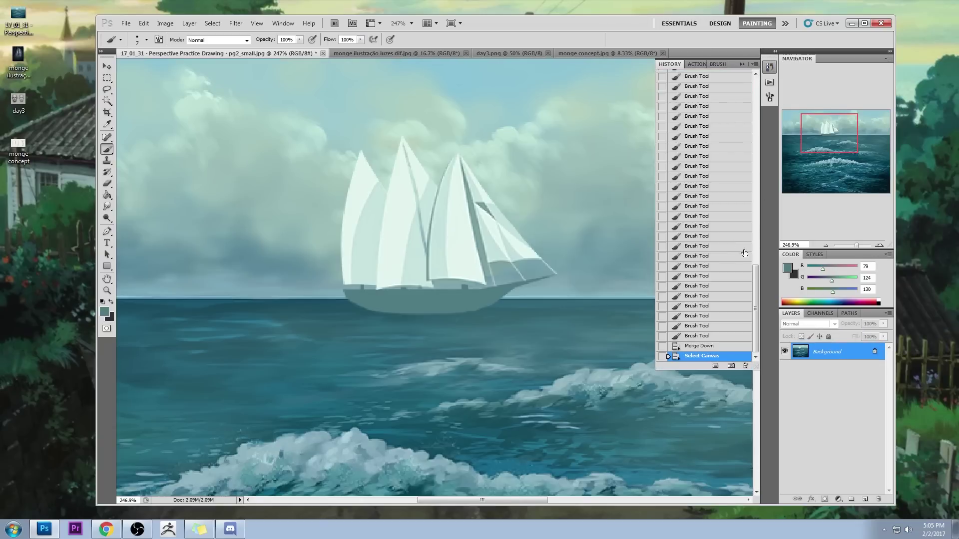
{"action": "left_click_drag", "start_coordinate": [755, 289], "coordinate": [758, 94]}
{"action": "left_click", "coordinate": [714, 80]}
{"action": "key", "text": "ctrl+shift+v"}
{"action": "left_click", "coordinate": [741, 65]}
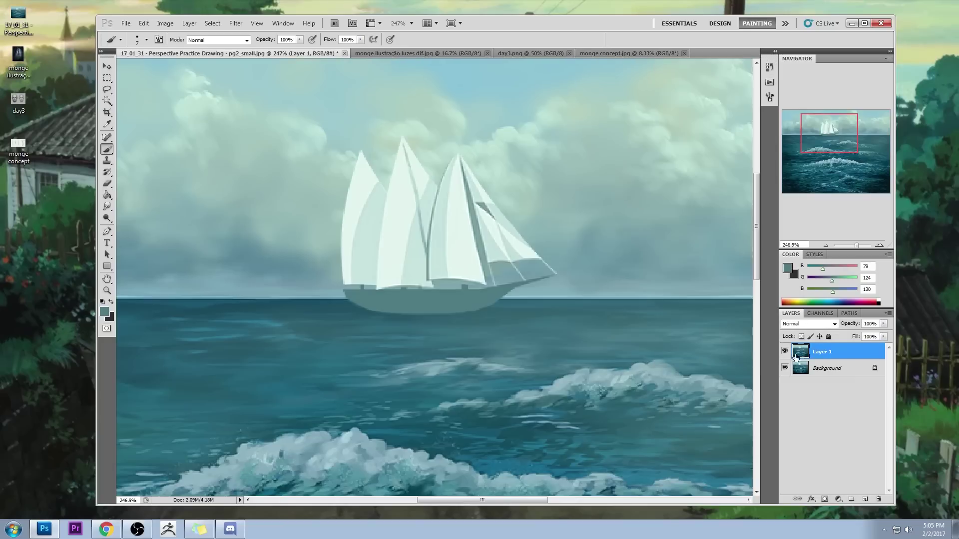
{"action": "left_click", "coordinate": [784, 352]}
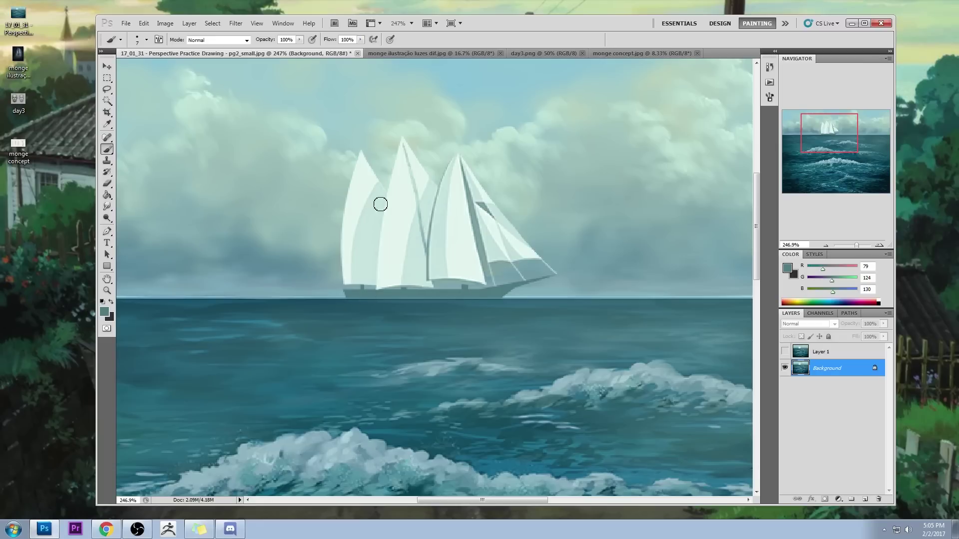
Step: Try small strokes at the horizon beside the ship, and undo them
{"action": "key", "text": "ctrl+1"}
{"action": "key", "text": "ctrl+minus"}
{"action": "key", "text": "ctrl+plus"}
{"action": "key", "text": "ctrl+plus"}
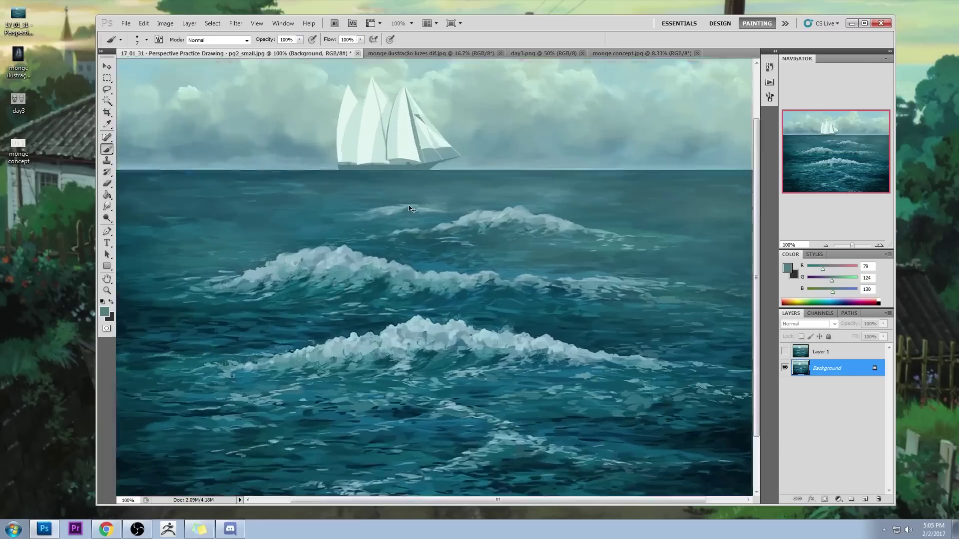
{"action": "key", "text": "ctrl+minus"}
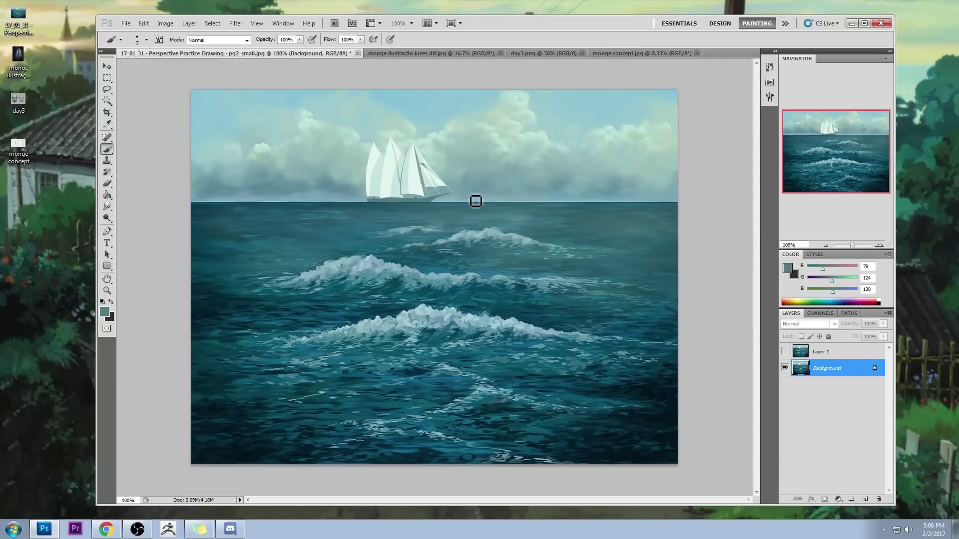
{"action": "left_click_drag", "start_coordinate": [482, 182], "coordinate": [482, 201]}
{"action": "left_click_drag", "start_coordinate": [482, 200], "coordinate": [491, 188]}
{"action": "key", "text": "ctrl+alt+z"}
{"action": "key", "text": "ctrl+alt+z"}
{"action": "key", "text": "ctrl+alt+z"}
{"action": "key", "text": "ctrl+alt+z"}
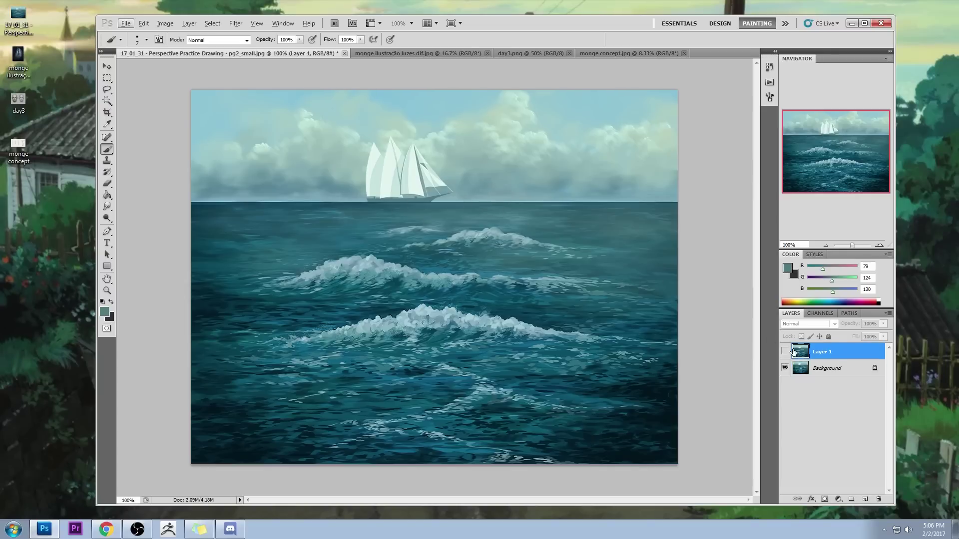
Step: Add a new layer above Layer 1 and set the foreground colour to pure red (255, 0, 0)
{"action": "left_click", "coordinate": [832, 370]}
{"action": "left_click", "coordinate": [833, 353]}
{"action": "left_click", "coordinate": [864, 499]}
{"action": "left_click", "coordinate": [788, 274]}
{"action": "left_click", "coordinate": [821, 165]}
{"action": "left_click", "coordinate": [831, 164]}
{"action": "left_click", "coordinate": [869, 155]}
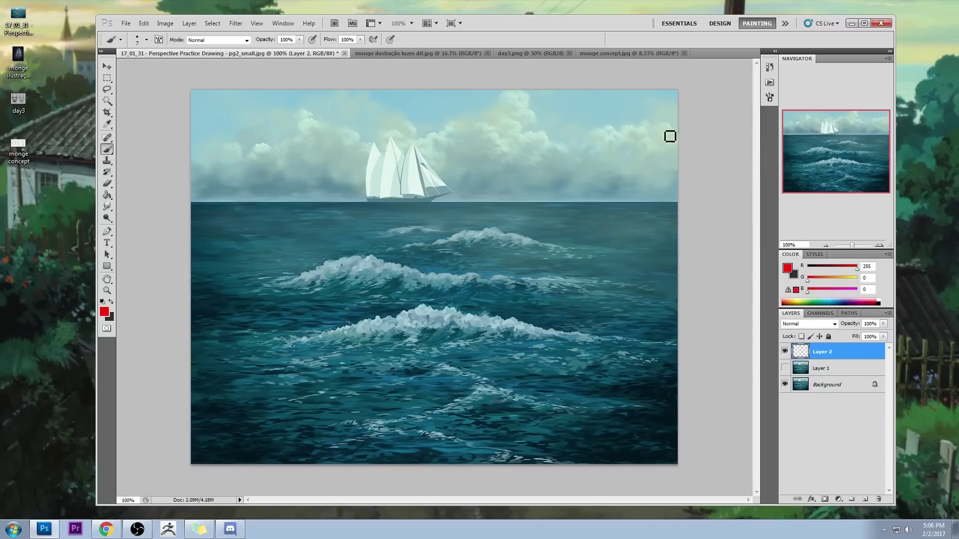
Step: Draw two pairs of red triangles in the sky beside the ship, the lower pair overlapping with an extended baseline
{"action": "mouse_move", "coordinate": [219, 131]}
{"action": "left_mouse_down"}
{"action": "mouse_move", "coordinate": [230, 110]}
{"action": "mouse_move", "coordinate": [220, 131]}
{"action": "mouse_move", "coordinate": [268, 107]}
{"action": "mouse_move", "coordinate": [252, 131]}
{"action": "mouse_move", "coordinate": [274, 107]}
{"action": "mouse_move", "coordinate": [250, 131]}
{"action": "left_mouse_up"}
{"action": "key", "text": "ctrl+z"}
{"action": "mouse_move", "coordinate": [218, 170]}
{"action": "left_mouse_down"}
{"action": "mouse_move", "coordinate": [238, 151]}
{"action": "mouse_move", "coordinate": [219, 173]}
{"action": "mouse_move", "coordinate": [270, 141]}
{"action": "mouse_move", "coordinate": [291, 163]}
{"action": "mouse_move", "coordinate": [310, 158]}
{"action": "left_mouse_up"}
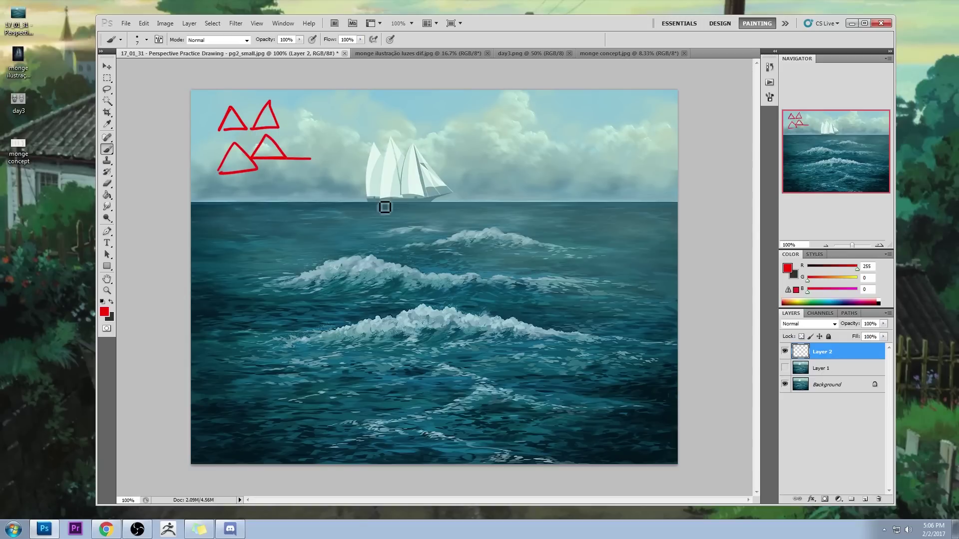
Step: Draw three more pairs of red triangles below the existing ones, enlarging the front triangle and overlapping the rear one more each time
{"action": "mouse_move", "coordinate": [218, 219]}
{"action": "left_mouse_down"}
{"action": "mouse_move", "coordinate": [242, 191]}
{"action": "mouse_move", "coordinate": [223, 223]}
{"action": "left_mouse_up"}
{"action": "mouse_move", "coordinate": [314, 204]}
{"action": "left_mouse_down"}
{"action": "mouse_move", "coordinate": [256, 204]}
{"action": "mouse_move", "coordinate": [296, 207]}
{"action": "left_mouse_up"}
{"action": "mouse_move", "coordinate": [248, 237]}
{"action": "left_mouse_down"}
{"action": "mouse_move", "coordinate": [235, 261]}
{"action": "mouse_move", "coordinate": [280, 270]}
{"action": "mouse_move", "coordinate": [271, 247]}
{"action": "mouse_move", "coordinate": [310, 245]}
{"action": "left_mouse_up"}
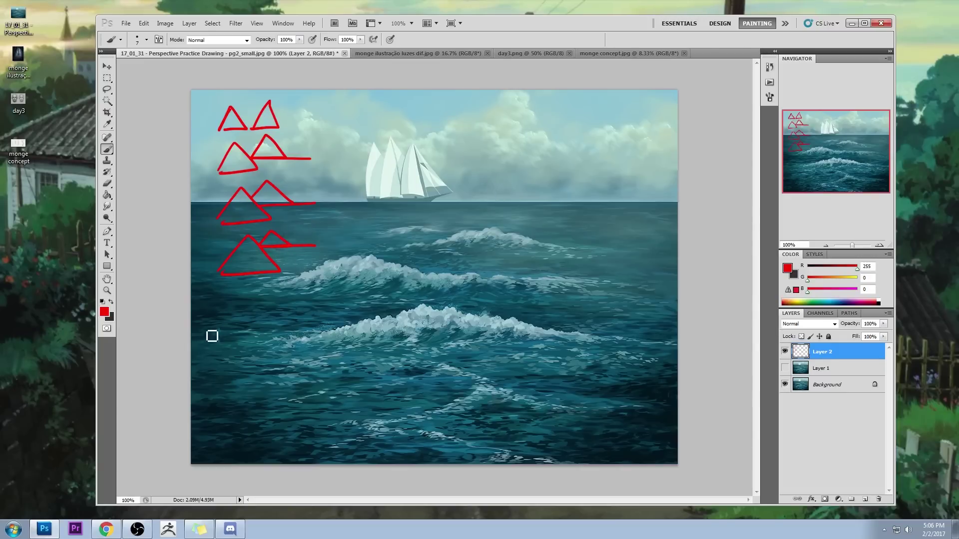
{"action": "mouse_move", "coordinate": [252, 287]}
{"action": "left_mouse_down"}
{"action": "mouse_move", "coordinate": [237, 337]}
{"action": "mouse_move", "coordinate": [291, 332]}
{"action": "mouse_move", "coordinate": [293, 305]}
{"action": "mouse_move", "coordinate": [315, 302]}
{"action": "left_mouse_up"}
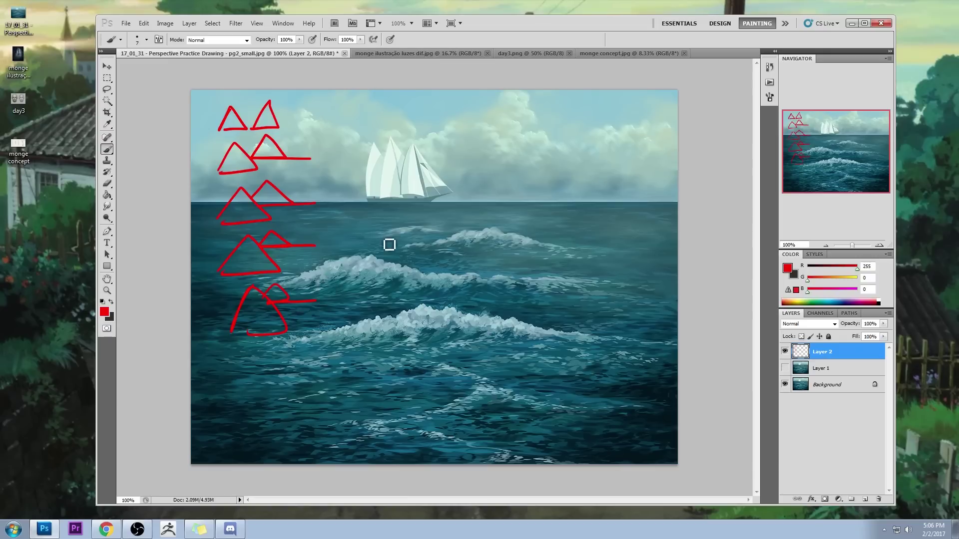
Step: Handwrite three slanted red notes over the waves, including "detail" and "blur", and add a bracket line beside them
{"action": "mouse_move", "coordinate": [330, 295]}
{"action": "left_mouse_down"}
{"action": "mouse_move", "coordinate": [364, 283]}
{"action": "mouse_move", "coordinate": [383, 259]}
{"action": "left_mouse_up"}
{"action": "mouse_move", "coordinate": [350, 329]}
{"action": "left_mouse_down"}
{"action": "mouse_move", "coordinate": [413, 293]}
{"action": "mouse_move", "coordinate": [424, 273]}
{"action": "left_mouse_up"}
{"action": "mouse_move", "coordinate": [380, 345]}
{"action": "left_mouse_down"}
{"action": "mouse_move", "coordinate": [398, 368]}
{"action": "mouse_move", "coordinate": [417, 353]}
{"action": "mouse_move", "coordinate": [422, 324]}
{"action": "left_mouse_up"}
{"action": "mouse_move", "coordinate": [380, 239]}
{"action": "left_mouse_down"}
{"action": "mouse_move", "coordinate": [439, 252]}
{"action": "mouse_move", "coordinate": [443, 310]}
{"action": "left_mouse_up"}
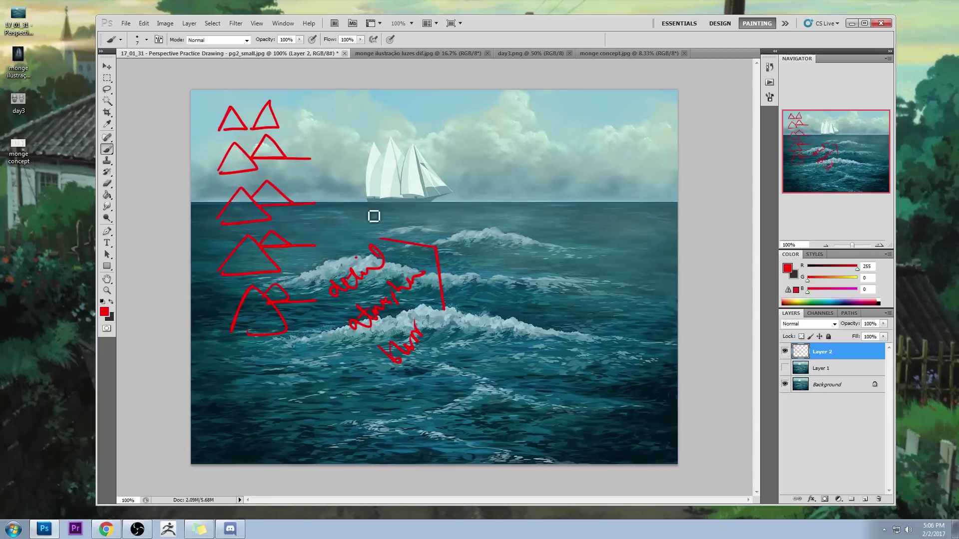
Step: Extend the red notes with connecting arrows and a second set of words up toward the sky, including "contrast" and "edge"
{"action": "mouse_move", "coordinate": [421, 328]}
{"action": "left_mouse_down"}
{"action": "mouse_move", "coordinate": [485, 300]}
{"action": "mouse_move", "coordinate": [507, 264]}
{"action": "left_mouse_up"}
{"action": "left_click_drag", "start_coordinate": [434, 256], "coordinate": [508, 208]}
{"action": "mouse_move", "coordinate": [381, 235]}
{"action": "left_mouse_down"}
{"action": "mouse_move", "coordinate": [419, 234]}
{"action": "mouse_move", "coordinate": [449, 259]}
{"action": "left_mouse_up"}
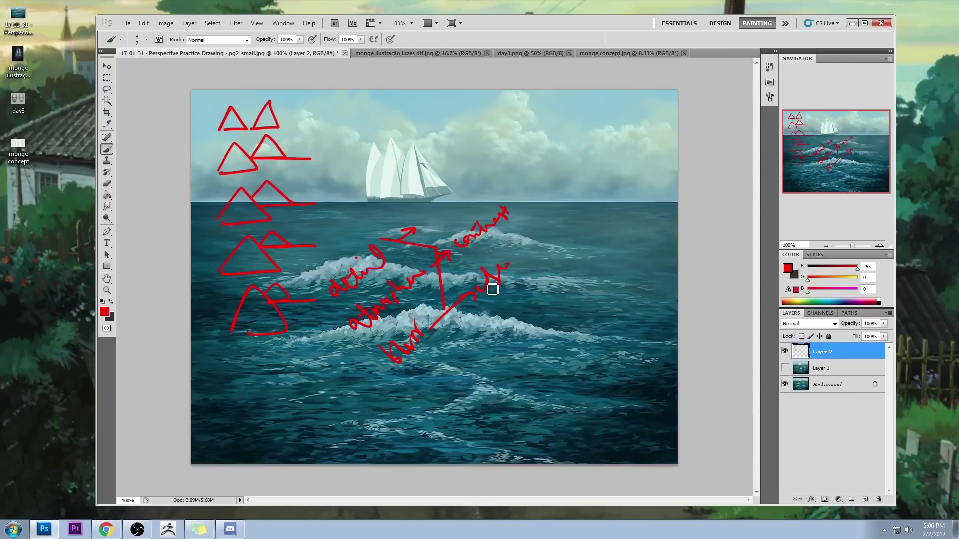
{"action": "left_click_drag", "start_coordinate": [417, 223], "coordinate": [451, 210]}
{"action": "mouse_move", "coordinate": [460, 200]}
{"action": "left_mouse_down"}
{"action": "mouse_move", "coordinate": [499, 179]}
{"action": "mouse_move", "coordinate": [506, 151]}
{"action": "mouse_move", "coordinate": [488, 164]}
{"action": "left_mouse_up"}
{"action": "left_click_drag", "start_coordinate": [423, 216], "coordinate": [435, 214]}
Step: Try a large red ellipse around all the handwritten notes, and undo it
{"action": "mouse_move", "coordinate": [316, 325]}
{"action": "left_mouse_down"}
{"action": "mouse_move", "coordinate": [342, 355]}
{"action": "mouse_move", "coordinate": [488, 331]}
{"action": "left_mouse_up"}
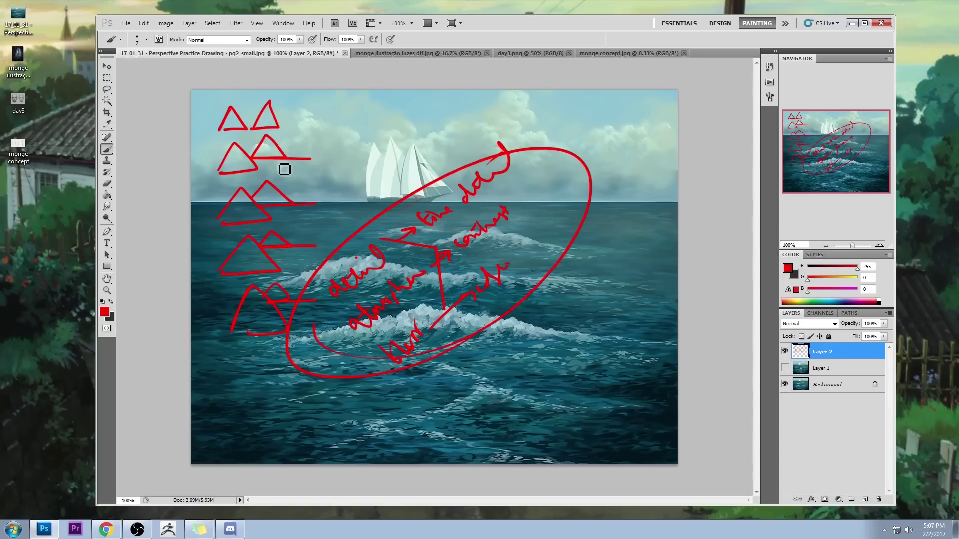
{"action": "key", "text": "ctrl+alt+z"}
{"action": "key", "text": "ctrl+alt+z"}
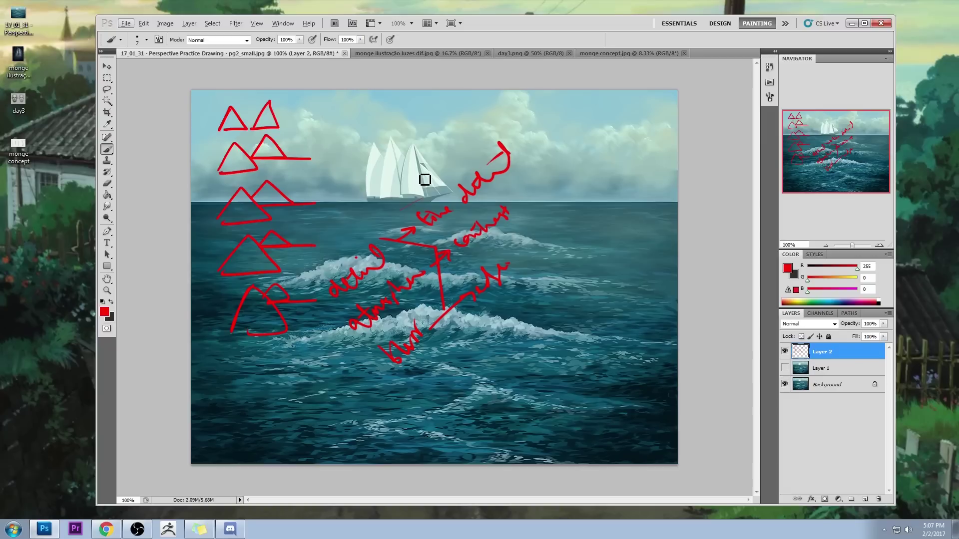
Step: Mark the ship's sails with three red check marks
{"action": "left_click_drag", "start_coordinate": [375, 155], "coordinate": [388, 146]}
{"action": "left_click_drag", "start_coordinate": [433, 177], "coordinate": [447, 165]}
{"action": "left_click_drag", "start_coordinate": [387, 175], "coordinate": [403, 171]}
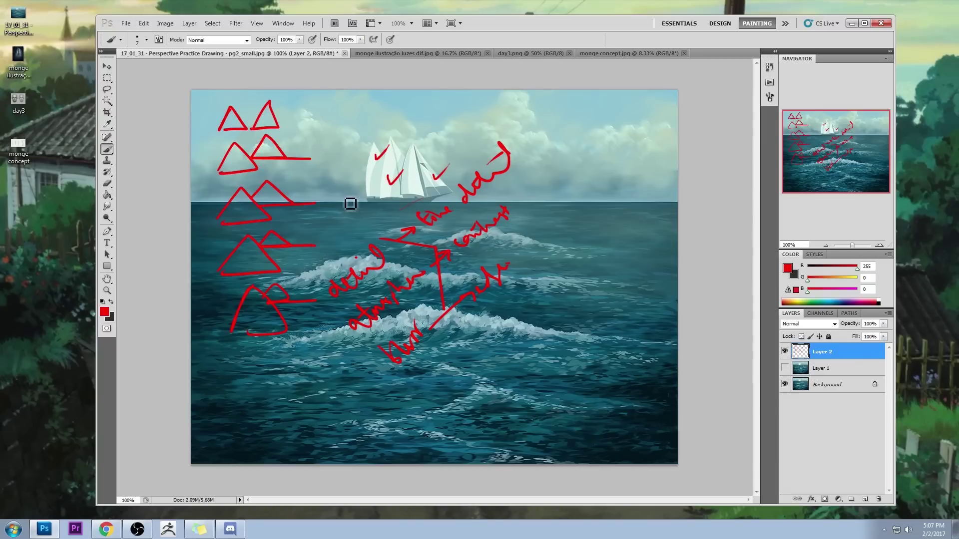
Step: Draw a long curved red arrow from the ship's hull down to the foreground water, undoing the extra cross on the sail
{"action": "left_click_drag", "start_coordinate": [397, 192], "coordinate": [482, 402]}
{"action": "left_click_drag", "start_coordinate": [472, 363], "coordinate": [481, 400]}
{"action": "left_click_drag", "start_coordinate": [415, 385], "coordinate": [481, 400]}
{"action": "left_click_drag", "start_coordinate": [390, 172], "coordinate": [401, 183]}
{"action": "left_click_drag", "start_coordinate": [401, 173], "coordinate": [389, 183]}
{"action": "key", "text": "ctrl+alt+z"}
{"action": "key", "text": "ctrl+alt+z"}
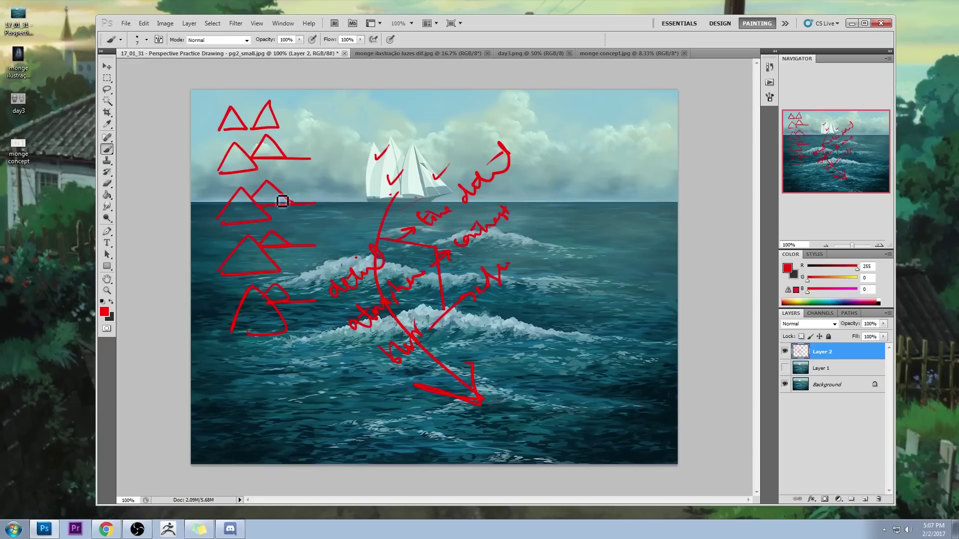
Step: Compare the hull's colour with the water below it by sampling both, undoing the test stroke along the horizon
{"action": "left_click_drag", "start_coordinate": [355, 204], "coordinate": [403, 204]}
{"action": "key", "text": "ctrl+z"}
{"action": "left_click_drag", "start_coordinate": [407, 171], "coordinate": [439, 172]}
{"action": "left_click", "coordinate": [258, 295], "text": "alt"}
{"action": "left_click", "coordinate": [257, 295], "text": "alt"}
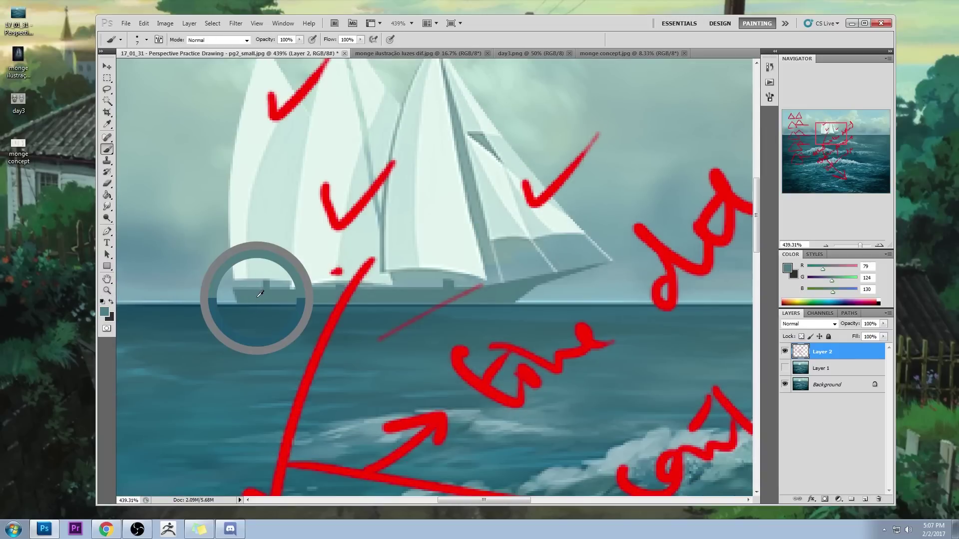
{"action": "left_click", "coordinate": [280, 334], "text": "alt"}
{"action": "left_click_drag", "start_coordinate": [279, 334], "coordinate": [278, 331]}
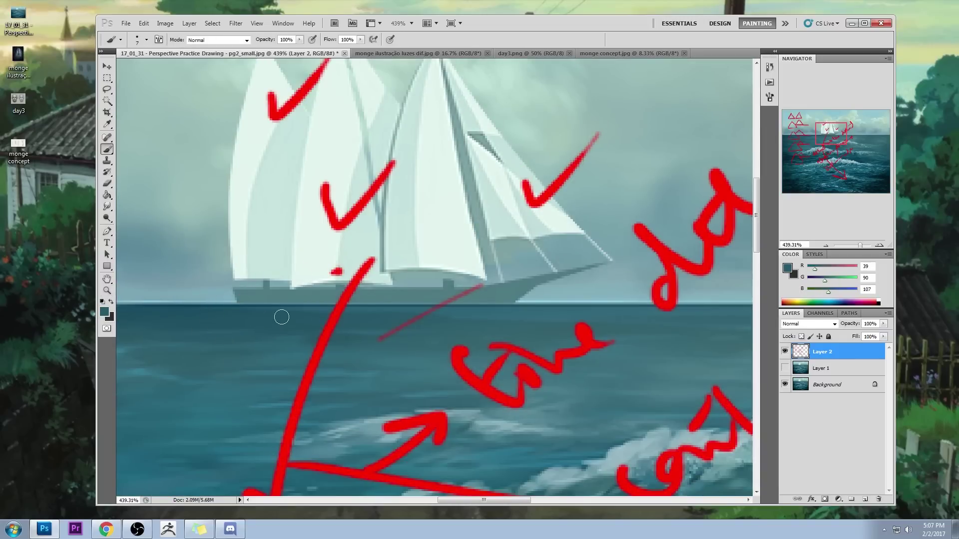
{"action": "key", "text": "ctrl+0"}
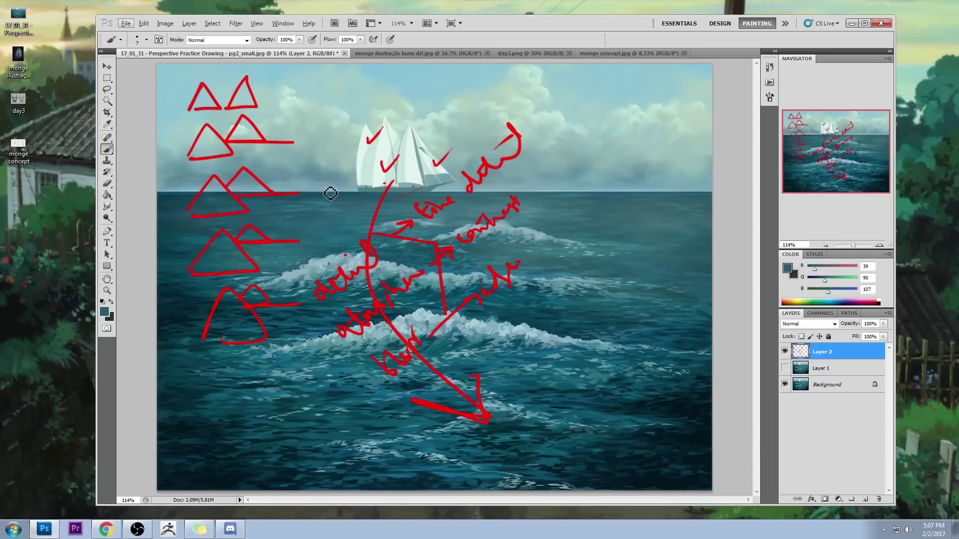
Step: Using the sail's pale colour, circle the fourth pair's rear triangle and draw three horizontal lines across the water
{"action": "left_click", "coordinate": [362, 149], "text": "alt"}
{"action": "left_click_drag", "start_coordinate": [296, 222], "coordinate": [284, 213]}
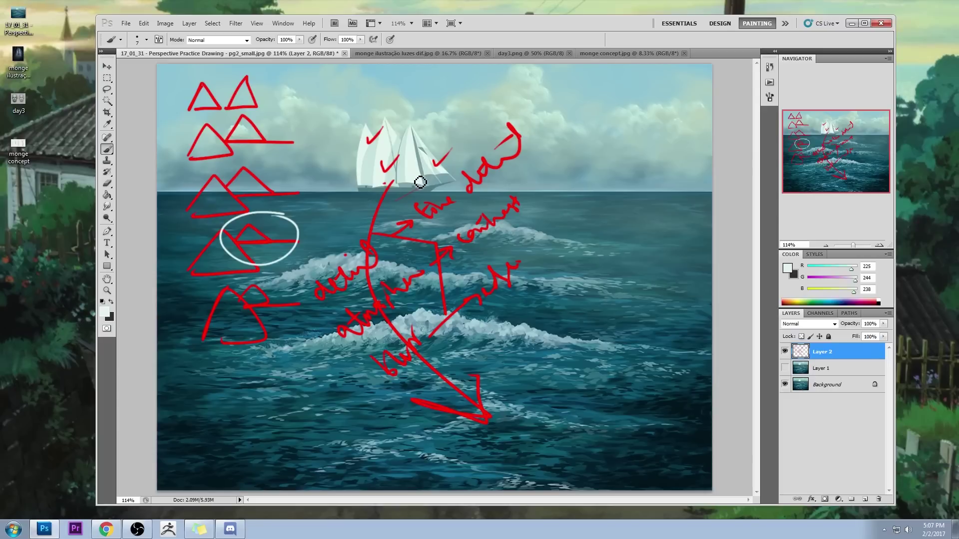
{"action": "left_click_drag", "start_coordinate": [324, 230], "coordinate": [531, 226]}
{"action": "left_click_drag", "start_coordinate": [314, 299], "coordinate": [582, 309]}
{"action": "left_click_drag", "start_coordinate": [334, 397], "coordinate": [616, 389]}
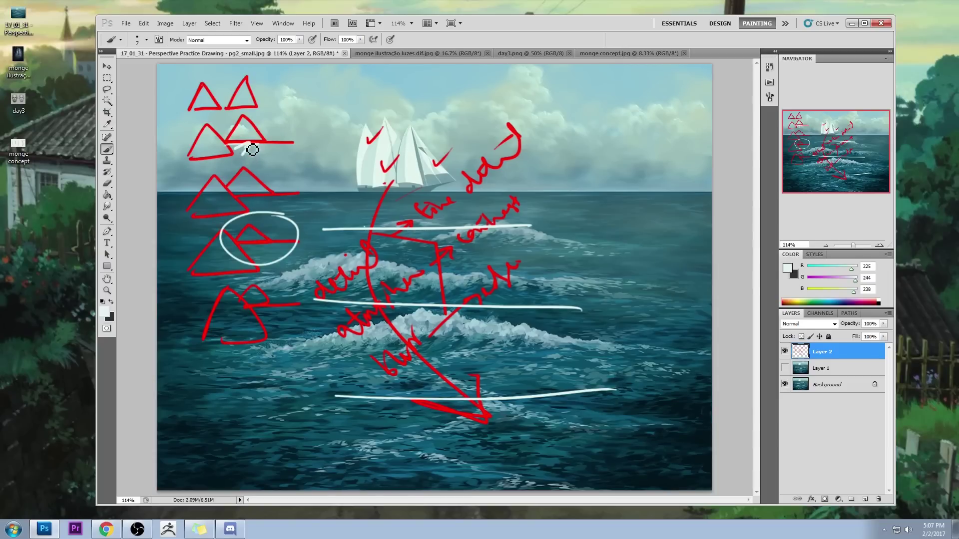
Step: Undo the lowest horizontal line, and try and undo short pale strokes under the second pair of triangles
{"action": "key", "text": "ctrl+z"}
{"action": "left_click_drag", "start_coordinate": [227, 148], "coordinate": [306, 155]}
{"action": "mouse_move", "coordinate": [230, 154]}
{"action": "left_mouse_down"}
{"action": "mouse_move", "coordinate": [291, 161]}
{"action": "mouse_move", "coordinate": [263, 392]}
{"action": "mouse_move", "coordinate": [255, 170]}
{"action": "mouse_move", "coordinate": [235, 164]}
{"action": "left_mouse_up"}
{"action": "key", "text": "ctrl+z"}
{"action": "key", "text": "ctrl+z"}
Step: Circle the lower three triangle pairs and draw an arrow toward the horizon, and undo these strokes and the remaining horizontal lines
{"action": "left_click_drag", "start_coordinate": [220, 164], "coordinate": [228, 363]}
{"action": "left_click_drag", "start_coordinate": [703, 317], "coordinate": [574, 199]}
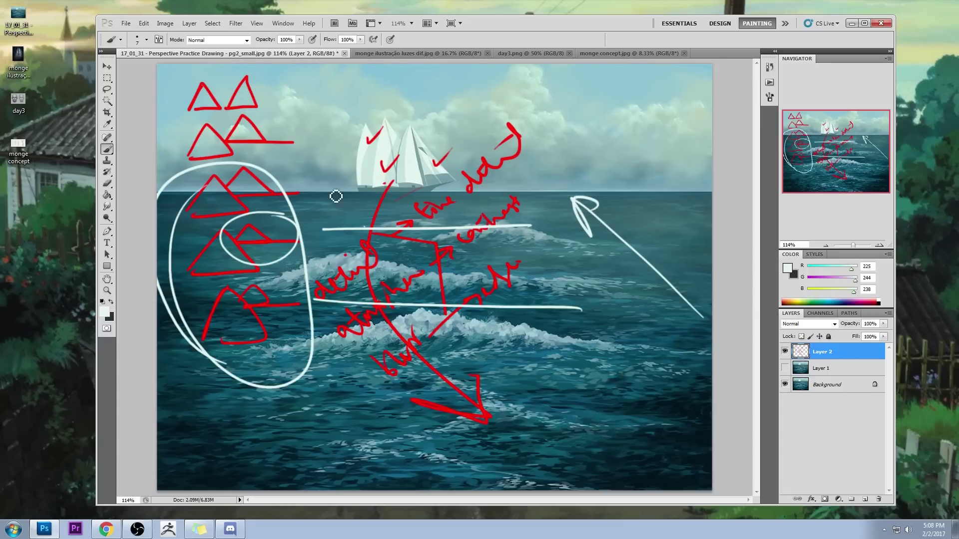
{"action": "key", "text": "ctrl+z"}
{"action": "key", "text": "ctrl+z"}
{"action": "key", "text": "ctrl+z"}
{"action": "key", "text": "ctrl+z"}
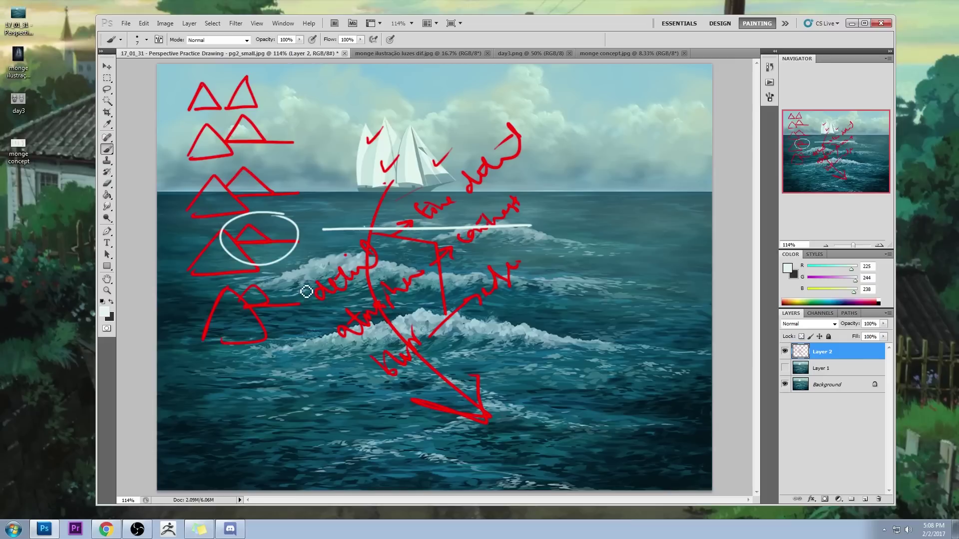
{"action": "key", "text": "ctrl+z"}
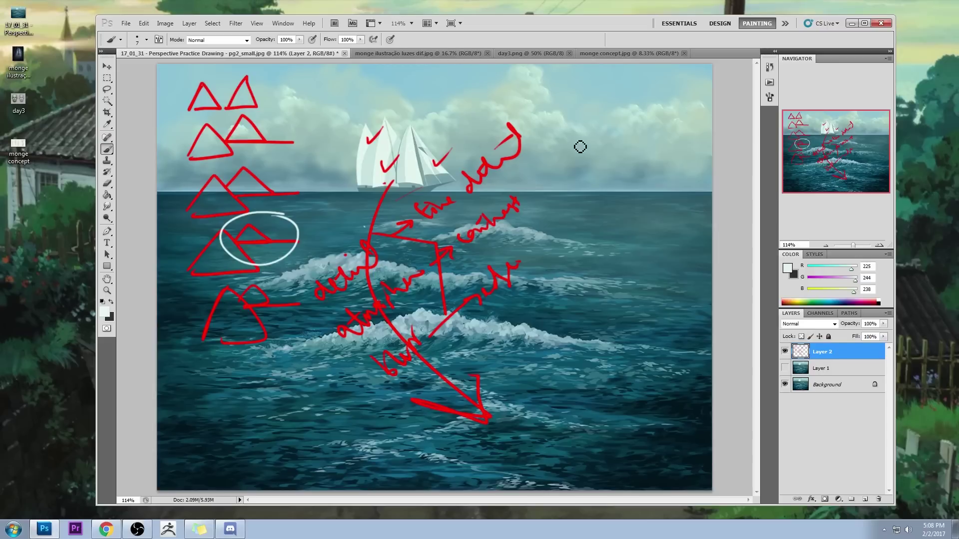
Step: Delete the annotated Layer 2 and add a new empty layer above Layer 1
{"action": "left_click_drag", "start_coordinate": [876, 502], "coordinate": [878, 501]}
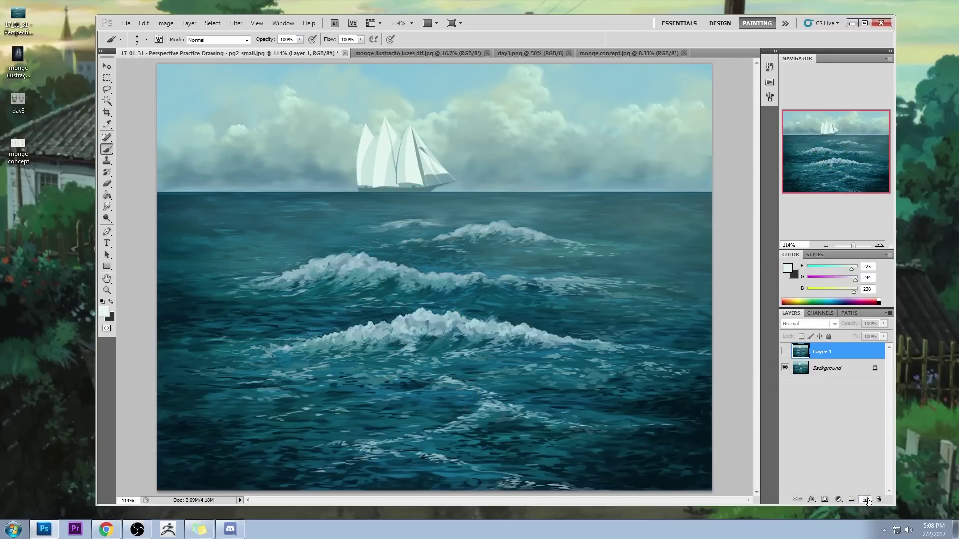
{"action": "left_click", "coordinate": [866, 500]}
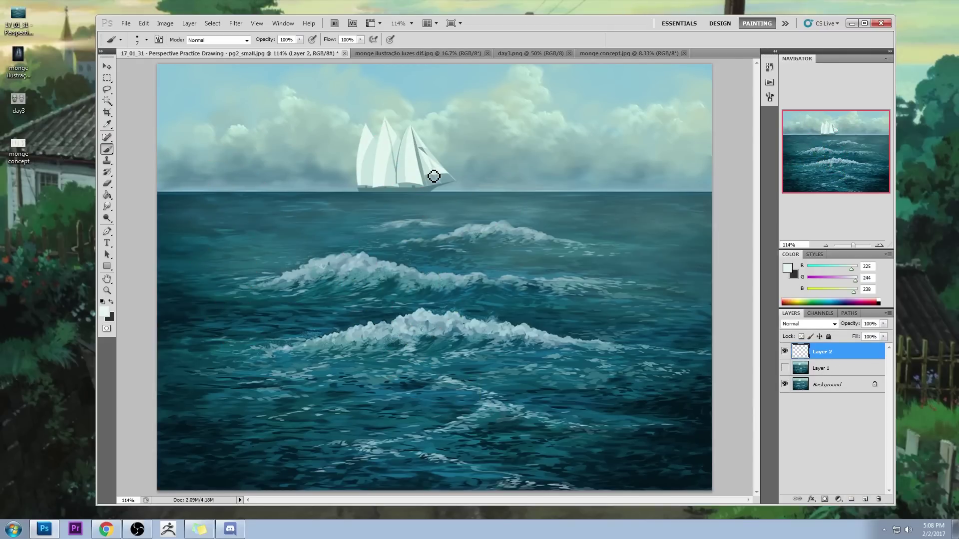
Step: Try a pale ellipse around the ship and a large hull with a mast over the waves, and undo them
{"action": "mouse_move", "coordinate": [440, 160]}
{"action": "left_mouse_down"}
{"action": "mouse_move", "coordinate": [439, 111]}
{"action": "mouse_move", "coordinate": [395, 190]}
{"action": "mouse_move", "coordinate": [457, 149]}
{"action": "left_mouse_up"}
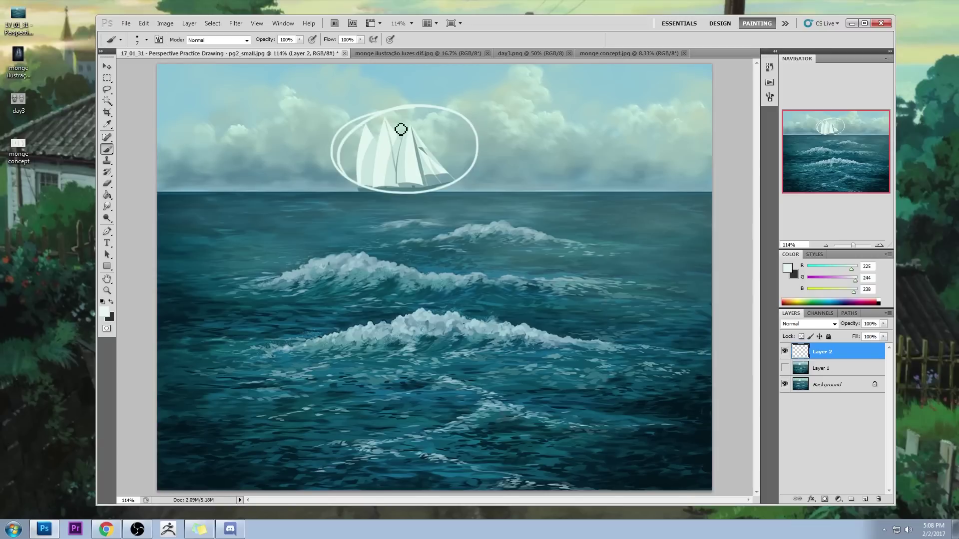
{"action": "key", "text": "ctrl+z"}
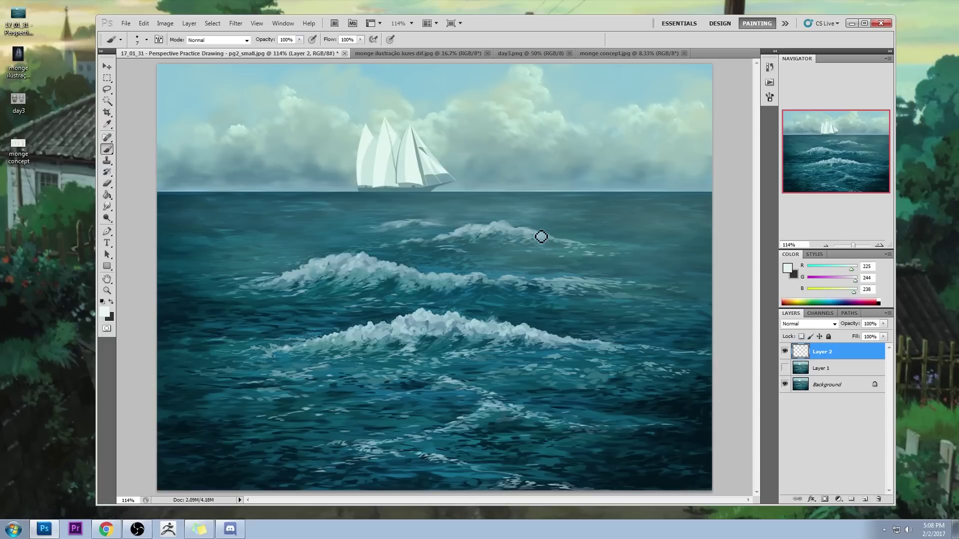
{"action": "key", "text": "alt"}
{"action": "mouse_move", "coordinate": [240, 252]}
{"action": "left_mouse_down"}
{"action": "mouse_move", "coordinate": [428, 229]}
{"action": "mouse_move", "coordinate": [253, 270]}
{"action": "left_mouse_up"}
{"action": "left_click_drag", "start_coordinate": [327, 243], "coordinate": [309, 117]}
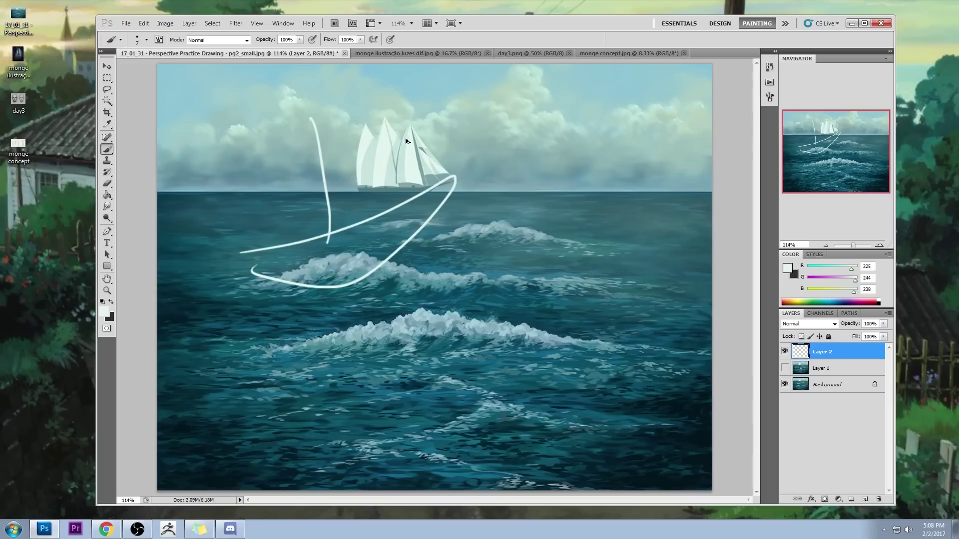
{"action": "key", "text": "ctrl+z"}
{"action": "key", "text": "ctrl+alt+z"}
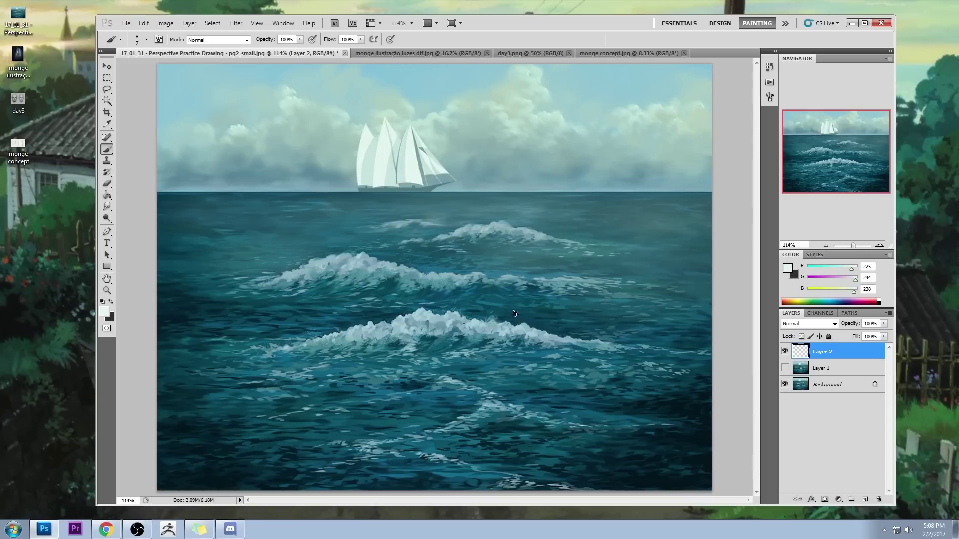
Step: Lasso the ship and its surrounding sky on the Background layer and copy the selection to a new layer
{"action": "left_click", "coordinate": [449, 206], "text": "alt"}
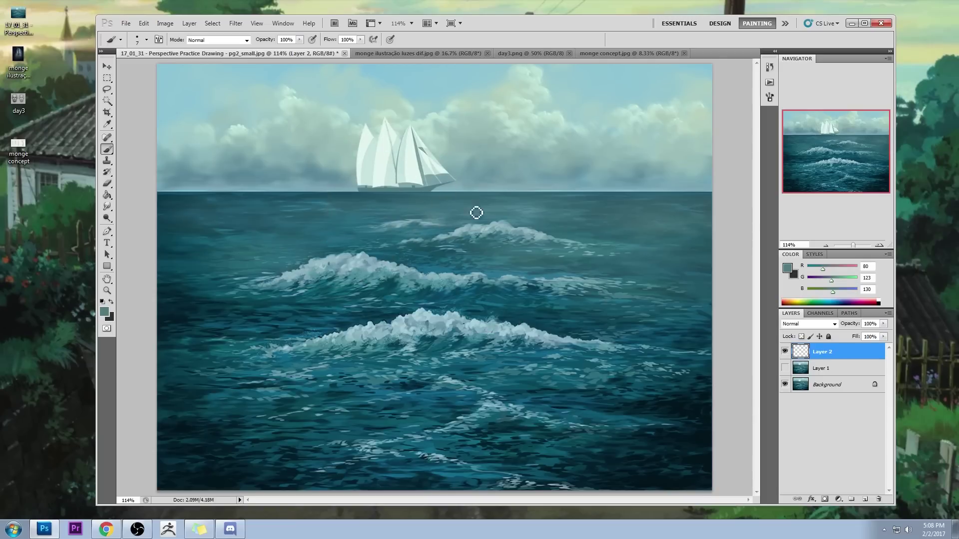
{"action": "left_click", "coordinate": [817, 389]}
{"action": "key", "text": "l"}
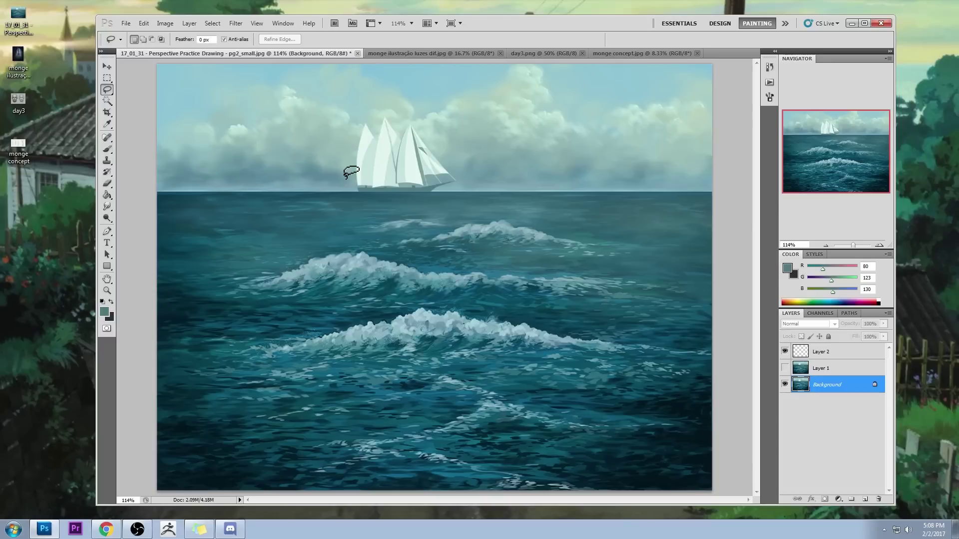
{"action": "key", "text": "ctrl+d"}
{"action": "mouse_move", "coordinate": [394, 187]}
{"action": "left_mouse_down"}
{"action": "mouse_move", "coordinate": [445, 188]}
{"action": "mouse_move", "coordinate": [355, 184]}
{"action": "left_mouse_up"}
{"action": "left_click_drag", "start_coordinate": [435, 106], "coordinate": [472, 172]}
{"action": "key", "text": "ctrl+j"}
Step: Shrink the copied ship to about 43% of its height and place it on the horizon in front of the original ship
{"action": "key", "text": "v"}
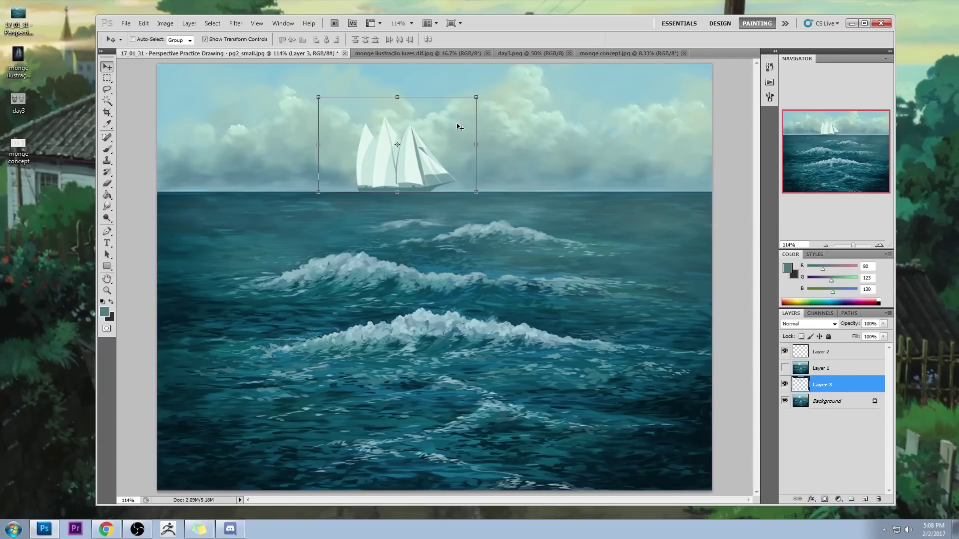
{"action": "left_click_drag", "start_coordinate": [474, 96], "coordinate": [388, 150]}
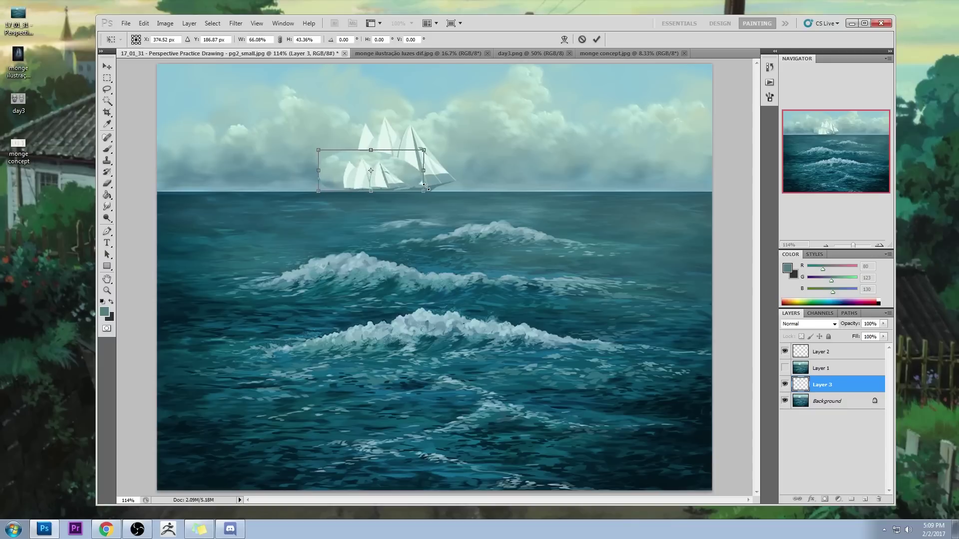
{"action": "left_click_drag", "start_coordinate": [399, 187], "coordinate": [371, 184]}
{"action": "left_click_drag", "start_coordinate": [419, 185], "coordinate": [415, 184]}
{"action": "key", "text": "Return"}
Step: Cover the original large ship on the Background layer with sky, using the Clone Stamp at brush size 90
{"action": "right_click", "coordinate": [398, 194]}
{"action": "left_click", "coordinate": [429, 195]}
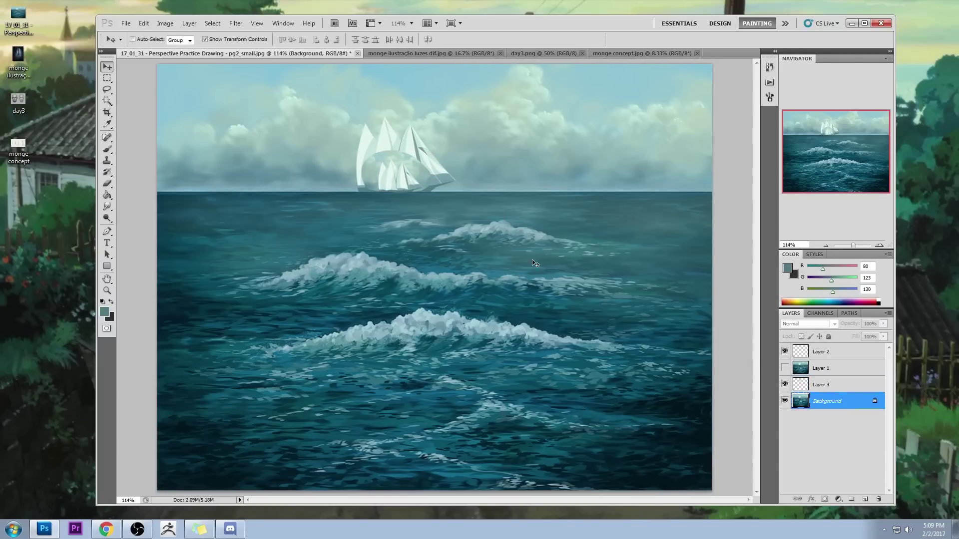
{"action": "key", "text": "b"}
{"action": "right_click", "coordinate": [472, 181]}
{"action": "left_click", "coordinate": [109, 150]}
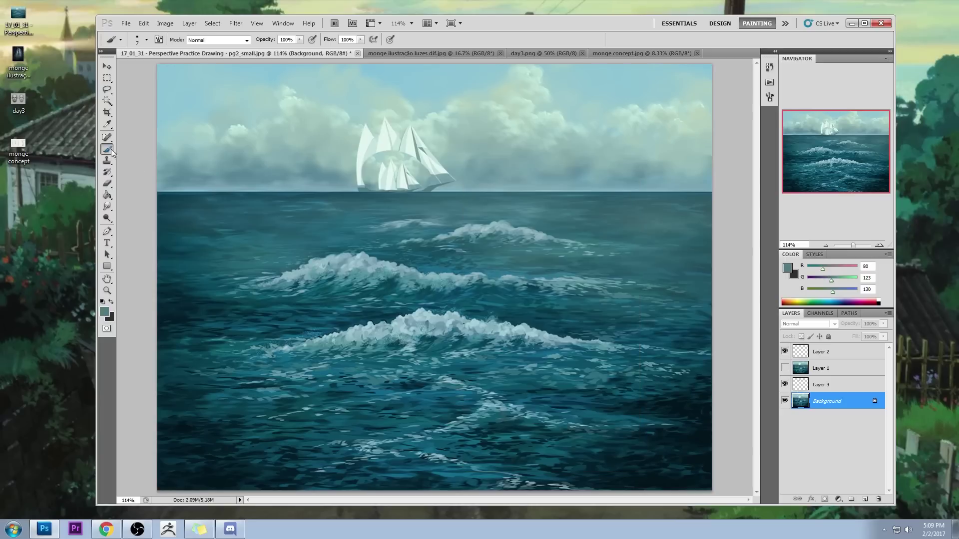
{"action": "left_click", "coordinate": [108, 160]}
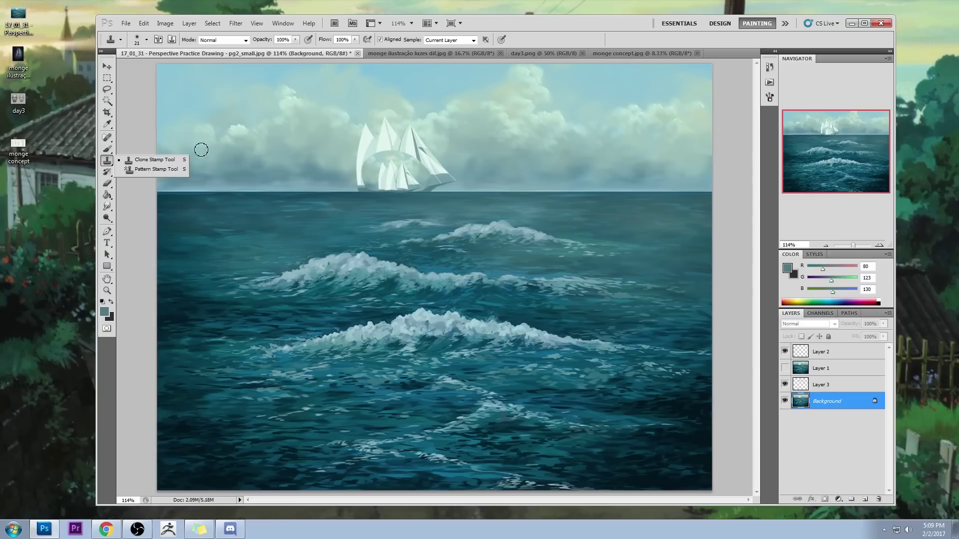
{"action": "key", "text": "bracketright"}
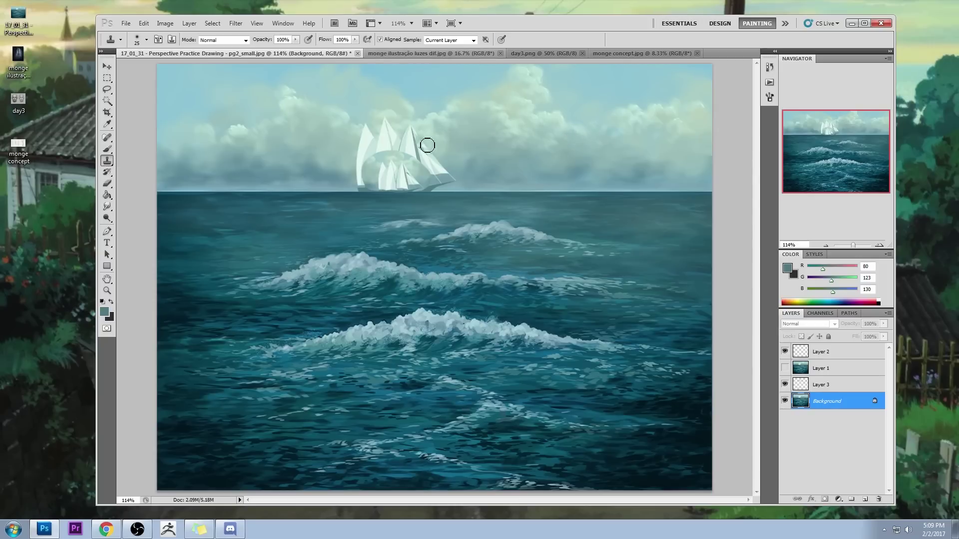
{"action": "key", "text": "bracketright"}
{"action": "key", "text": "bracketright"}
{"action": "key", "text": "bracketright"}
{"action": "key", "text": "bracketright"}
{"action": "key", "text": "bracketright"}
{"action": "key", "text": "bracketright"}
{"action": "key", "text": "bracketright"}
{"action": "key", "text": "bracketright"}
{"action": "key", "text": "bracketright"}
{"action": "mouse_move", "coordinate": [433, 176]}
{"action": "left_mouse_down"}
{"action": "mouse_move", "coordinate": [443, 191]}
{"action": "mouse_move", "coordinate": [453, 176]}
{"action": "mouse_move", "coordinate": [384, 195]}
{"action": "mouse_move", "coordinate": [377, 182]}
{"action": "left_mouse_up"}
Step: Erase the leftover patch of sky around the small ship on Layer 3
{"action": "left_click", "coordinate": [814, 383]}
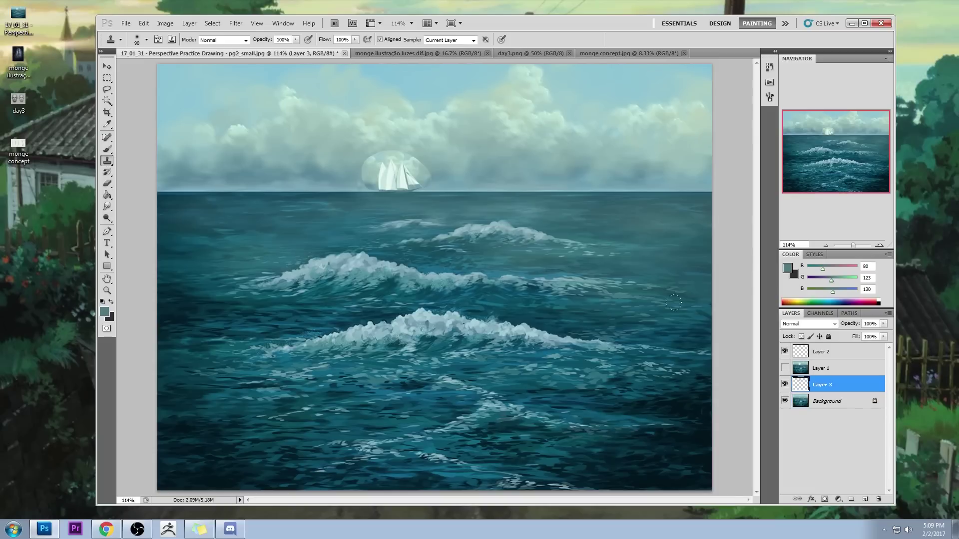
{"action": "key", "text": "e"}
{"action": "mouse_move", "coordinate": [424, 166]}
{"action": "left_mouse_down"}
{"action": "mouse_move", "coordinate": [411, 143]}
{"action": "mouse_move", "coordinate": [371, 130]}
{"action": "mouse_move", "coordinate": [380, 131]}
{"action": "mouse_move", "coordinate": [351, 154]}
{"action": "mouse_move", "coordinate": [357, 143]}
{"action": "mouse_move", "coordinate": [352, 171]}
{"action": "left_mouse_up"}
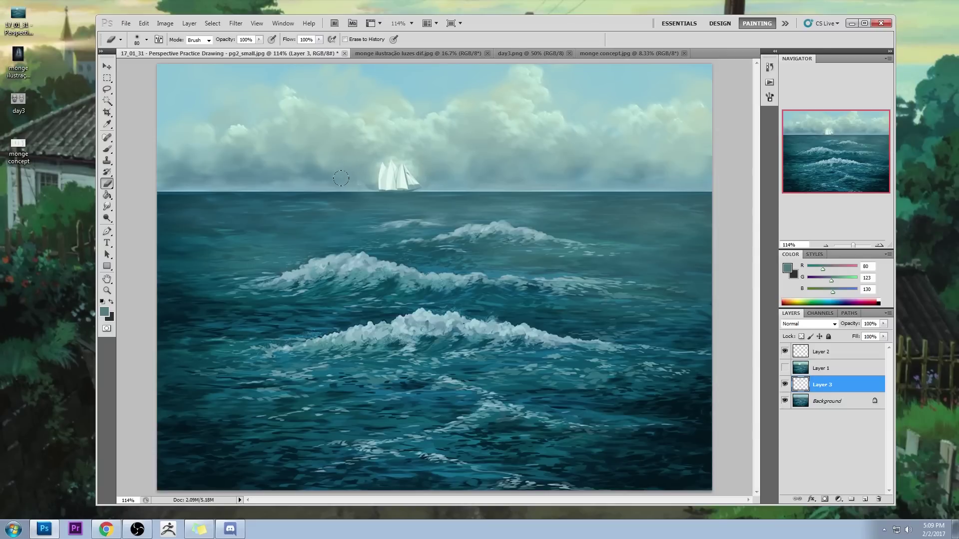
Step: Sample the blue-grey sky colour just above the horizon beside the ship and set the brush size to 30
{"action": "key", "text": "b"}
{"action": "left_click", "coordinate": [358, 187], "text": "alt"}
{"action": "key", "text": "bracketright"}
{"action": "key", "text": "bracketright"}
{"action": "key", "text": "bracketright"}
{"action": "key", "text": "bracketright"}
{"action": "key", "text": "bracketright"}
{"action": "key", "text": "bracketright"}
{"action": "key", "text": "bracketright"}
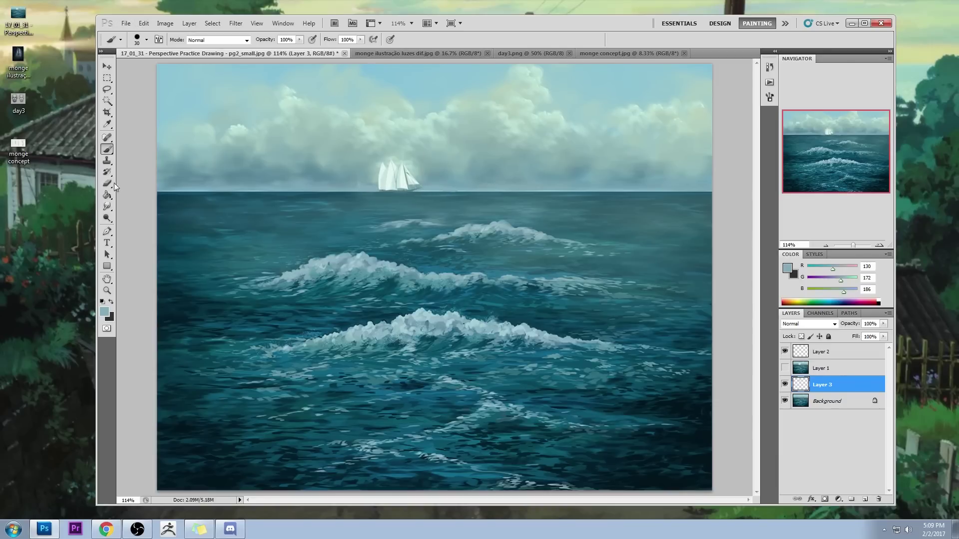
Step: Merge the small ship's Layer 3 down into the Background and return to the Brush tool
{"action": "left_click", "coordinate": [107, 207]}
{"action": "left_click", "coordinate": [142, 225]}
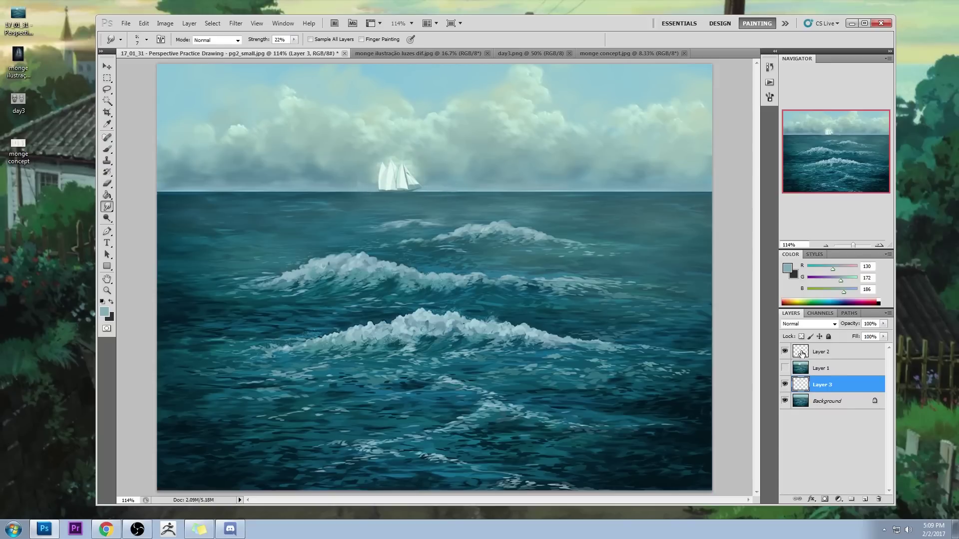
{"action": "right_click", "coordinate": [834, 384]}
{"action": "left_click", "coordinate": [869, 362]}
{"action": "key", "text": "b"}
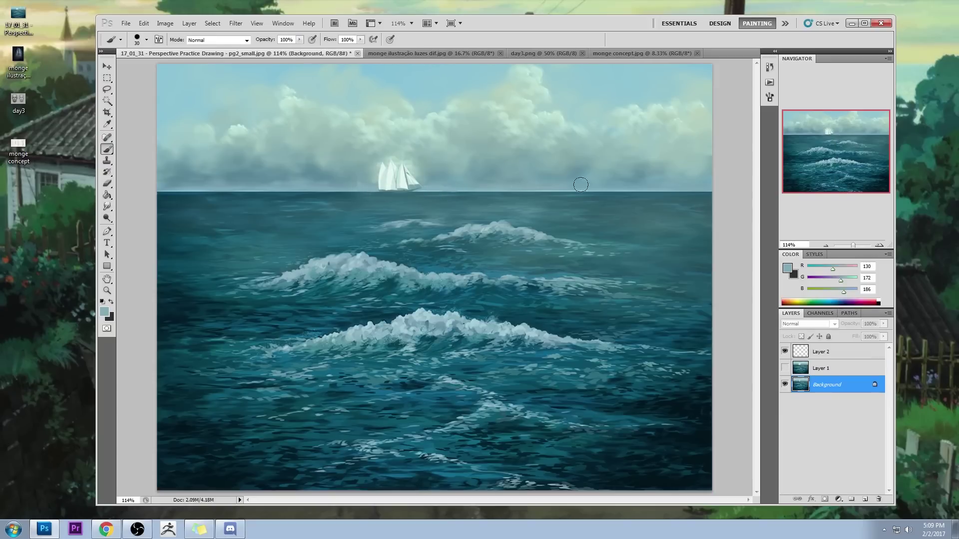
Step: Soften the hard horizon line across the full width of the painting with the Smudge tool at 22% strength
{"action": "left_click", "coordinate": [107, 206]}
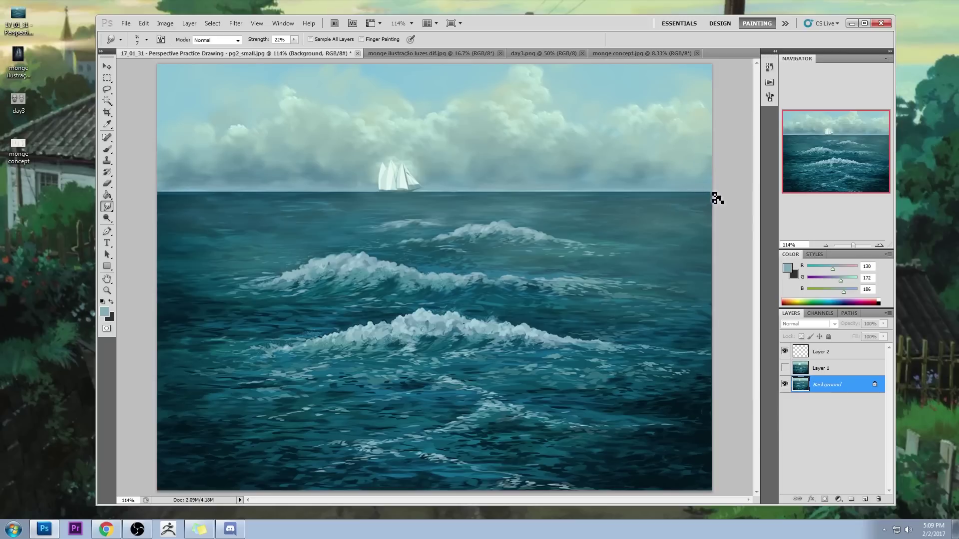
{"action": "mouse_move", "coordinate": [671, 195]}
{"action": "left_mouse_down"}
{"action": "mouse_move", "coordinate": [476, 207]}
{"action": "mouse_move", "coordinate": [708, 195]}
{"action": "mouse_move", "coordinate": [508, 199]}
{"action": "mouse_move", "coordinate": [693, 200]}
{"action": "mouse_move", "coordinate": [517, 192]}
{"action": "mouse_move", "coordinate": [637, 200]}
{"action": "mouse_move", "coordinate": [660, 184]}
{"action": "mouse_move", "coordinate": [742, 189]}
{"action": "mouse_move", "coordinate": [533, 194]}
{"action": "mouse_move", "coordinate": [668, 195]}
{"action": "mouse_move", "coordinate": [557, 199]}
{"action": "left_mouse_up"}
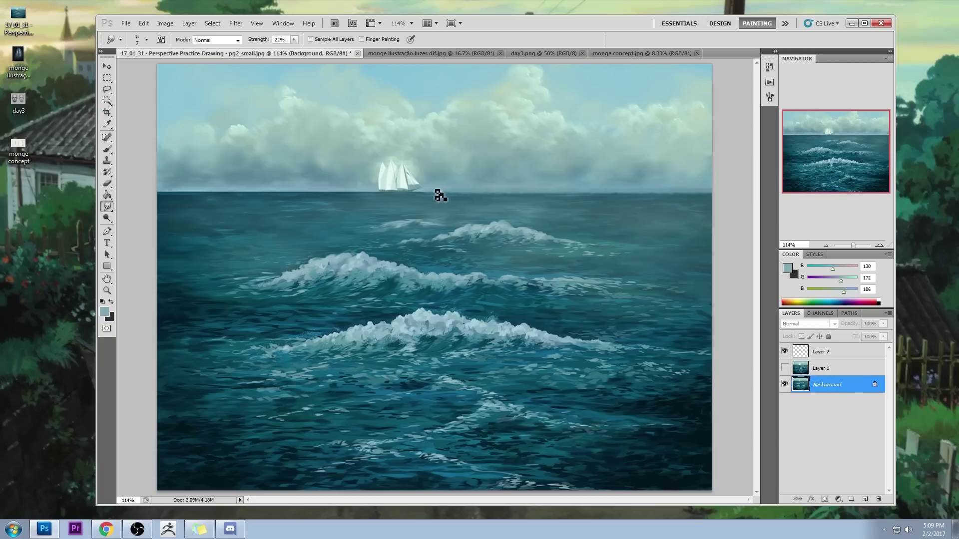
{"action": "mouse_move", "coordinate": [436, 197]}
{"action": "left_mouse_down"}
{"action": "mouse_move", "coordinate": [559, 194]}
{"action": "mouse_move", "coordinate": [687, 179]}
{"action": "mouse_move", "coordinate": [714, 186]}
{"action": "mouse_move", "coordinate": [717, 196]}
{"action": "mouse_move", "coordinate": [631, 193]}
{"action": "mouse_move", "coordinate": [734, 190]}
{"action": "mouse_move", "coordinate": [535, 195]}
{"action": "left_mouse_up"}
{"action": "mouse_move", "coordinate": [427, 209]}
{"action": "left_mouse_down"}
{"action": "mouse_move", "coordinate": [229, 201]}
{"action": "mouse_move", "coordinate": [379, 204]}
{"action": "mouse_move", "coordinate": [299, 208]}
{"action": "left_mouse_up"}
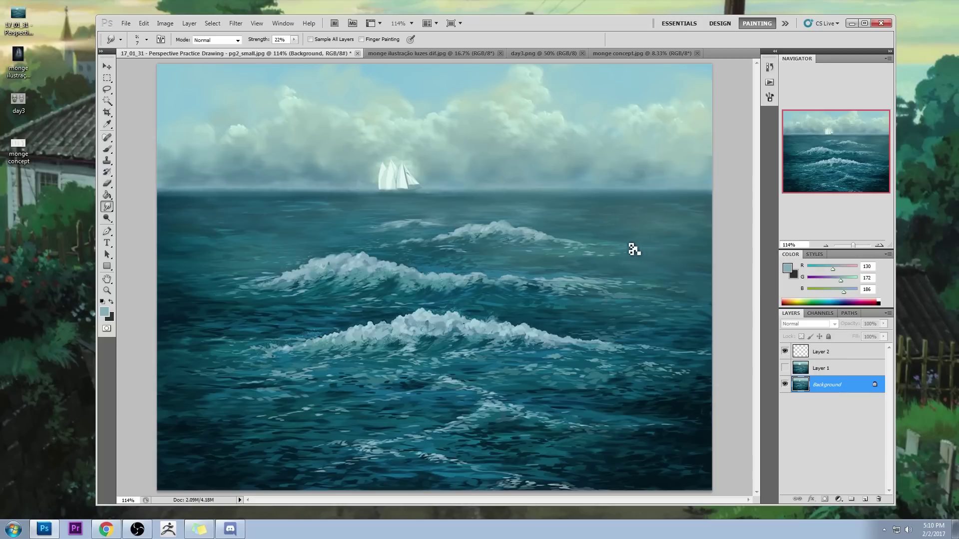
Step: Paint soft blue-grey haze along the horizon with the Brush at 37% opacity, and return to the Smudge tool
{"action": "key", "text": "b"}
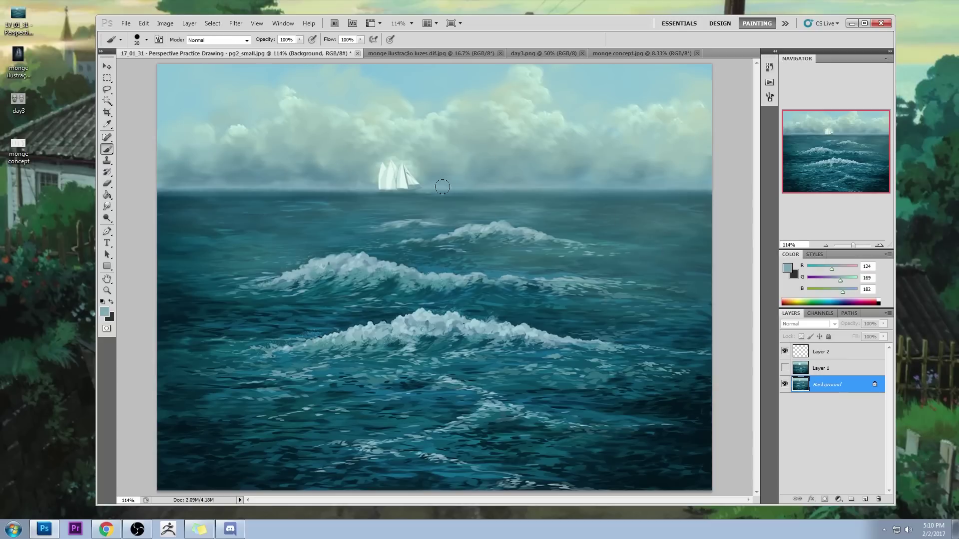
{"action": "left_click", "coordinate": [299, 40]}
{"action": "left_click_drag", "start_coordinate": [299, 49], "coordinate": [271, 50]}
{"action": "left_click", "coordinate": [425, 186]}
{"action": "left_click_drag", "start_coordinate": [274, 188], "coordinate": [160, 190]}
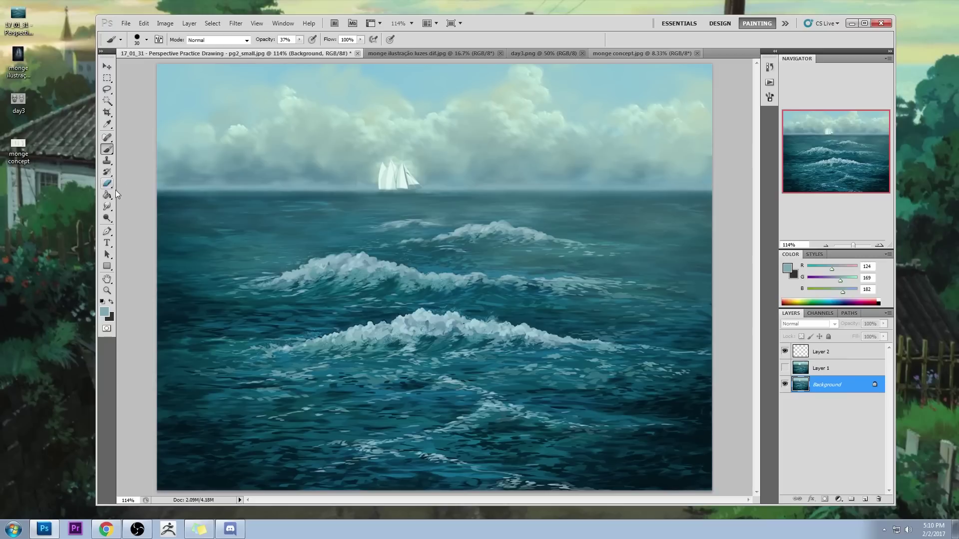
{"action": "left_click", "coordinate": [107, 206]}
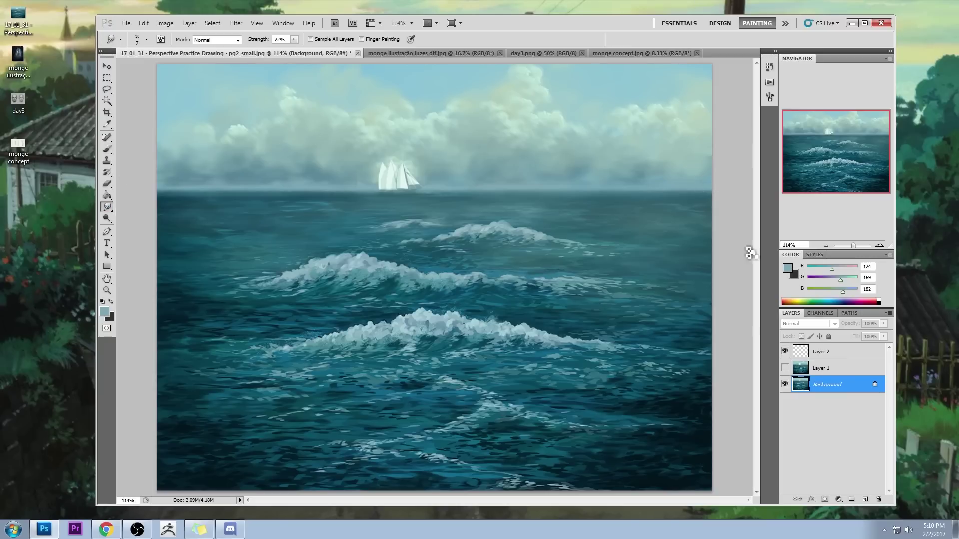
Step: Compare the corrected painting with the original by showing and hiding Layer 1 twice
{"action": "left_click", "coordinate": [784, 368]}
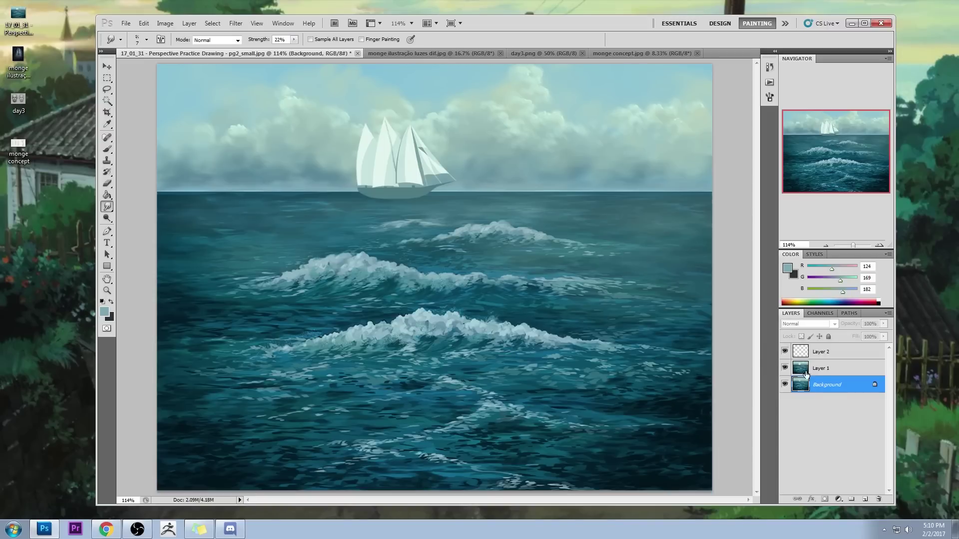
{"action": "left_click", "coordinate": [785, 368]}
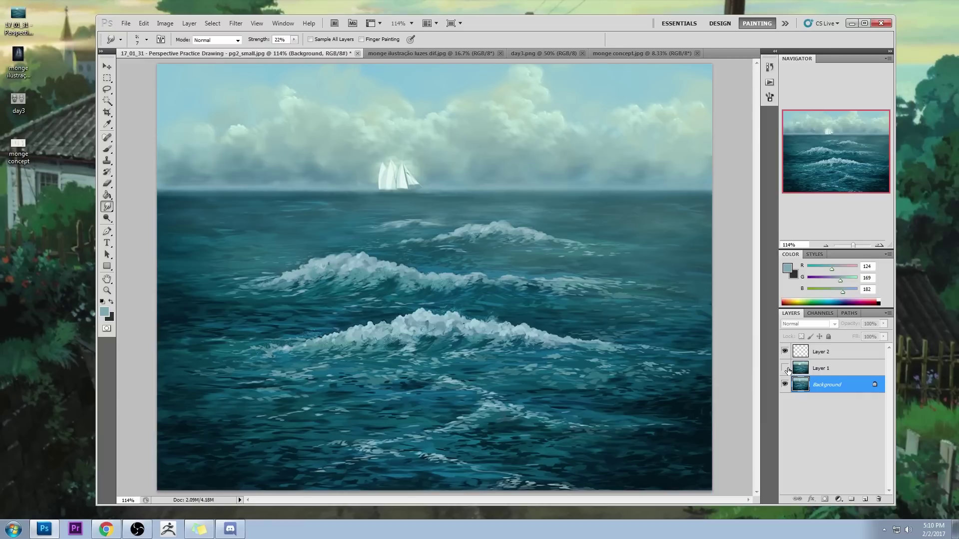
{"action": "left_click", "coordinate": [785, 368]}
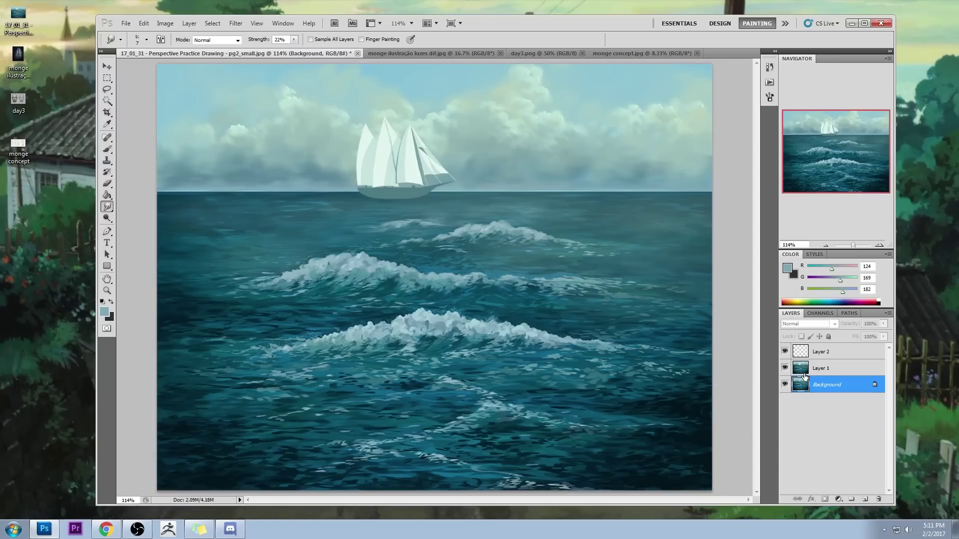
{"action": "left_click", "coordinate": [783, 369]}
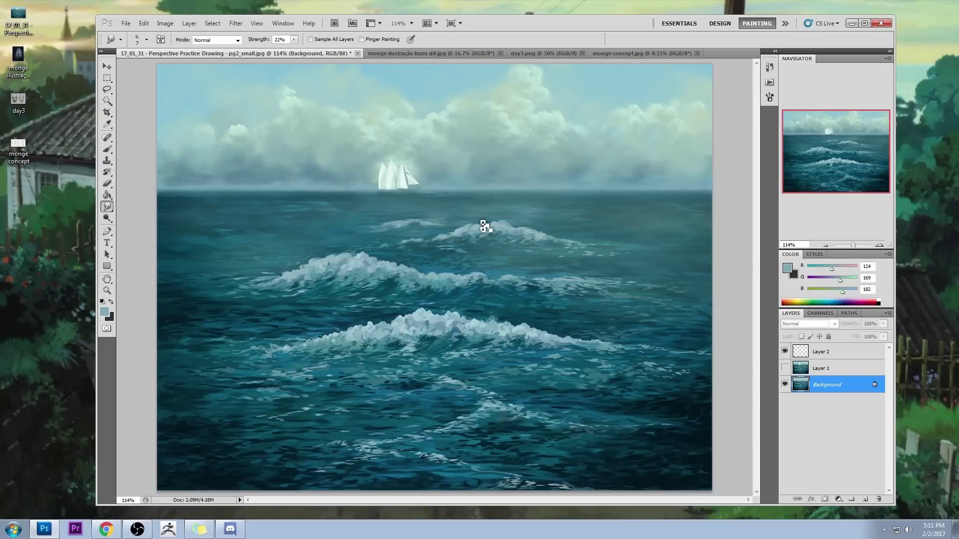
Step: Brighten the highlights on the wave crests with the Dodge tool, using a brush size of 125
{"action": "left_click_drag", "start_coordinate": [107, 206], "coordinate": [131, 206]}
{"action": "left_click", "coordinate": [110, 220]}
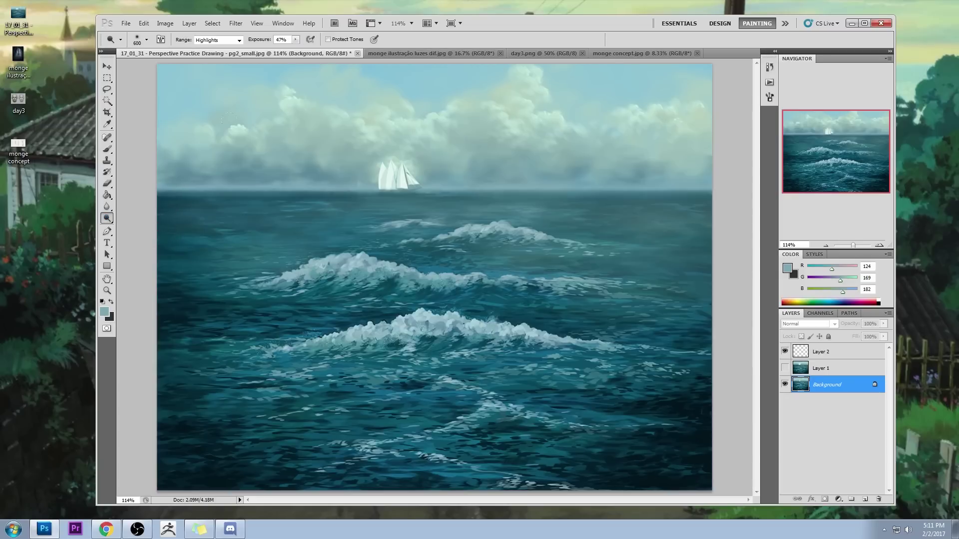
{"action": "key", "text": "bracketleft"}
{"action": "key", "text": "bracketleft"}
{"action": "left_click_drag", "start_coordinate": [502, 345], "coordinate": [360, 337]}
{"action": "mouse_move", "coordinate": [552, 343]}
{"action": "left_mouse_down"}
{"action": "mouse_move", "coordinate": [397, 348]}
{"action": "mouse_move", "coordinate": [565, 333]}
{"action": "left_mouse_up"}
{"action": "mouse_move", "coordinate": [395, 266]}
{"action": "left_mouse_down"}
{"action": "mouse_move", "coordinate": [339, 280]}
{"action": "mouse_move", "coordinate": [424, 288]}
{"action": "left_mouse_up"}
{"action": "left_click_drag", "start_coordinate": [465, 218], "coordinate": [545, 227]}
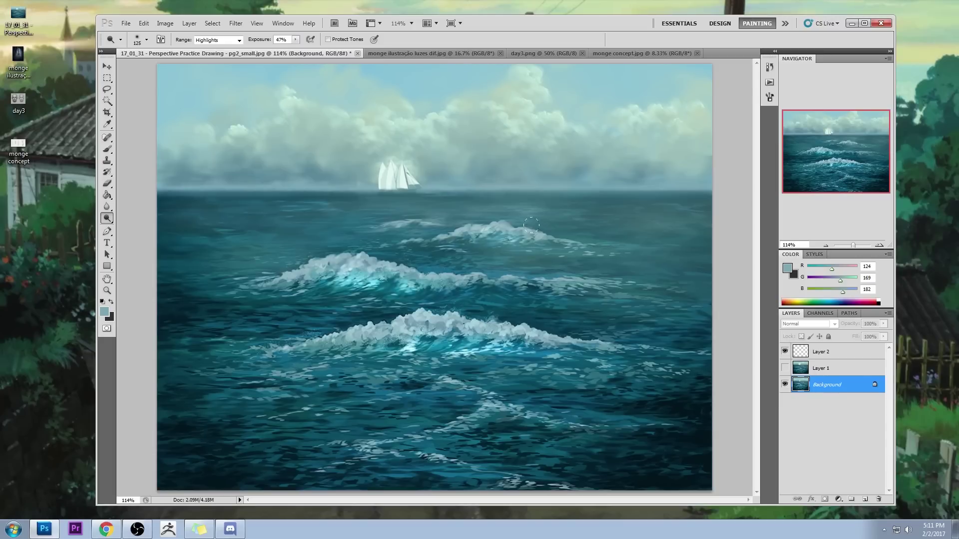
Step: Dodge the foam trail in the foreground, and brighten the distant waves with the brush enlarged to 400
{"action": "mouse_move", "coordinate": [458, 373]}
{"action": "left_mouse_down"}
{"action": "mouse_move", "coordinate": [499, 425]}
{"action": "mouse_move", "coordinate": [310, 379]}
{"action": "mouse_move", "coordinate": [479, 419]}
{"action": "left_mouse_up"}
{"action": "key", "text": "bracketright"}
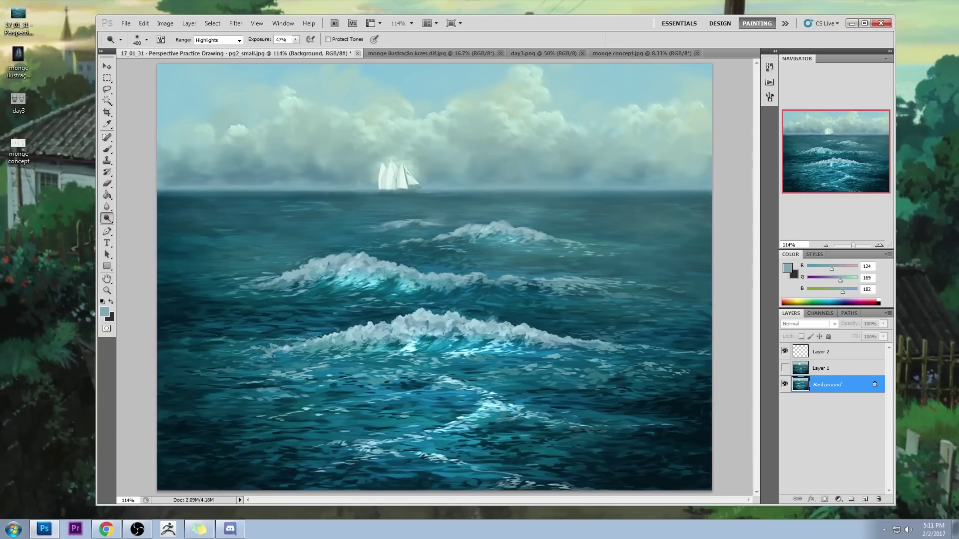
{"action": "mouse_move", "coordinate": [354, 239]}
{"action": "left_mouse_down"}
{"action": "mouse_move", "coordinate": [519, 228]}
{"action": "mouse_move", "coordinate": [399, 240]}
{"action": "left_mouse_up"}
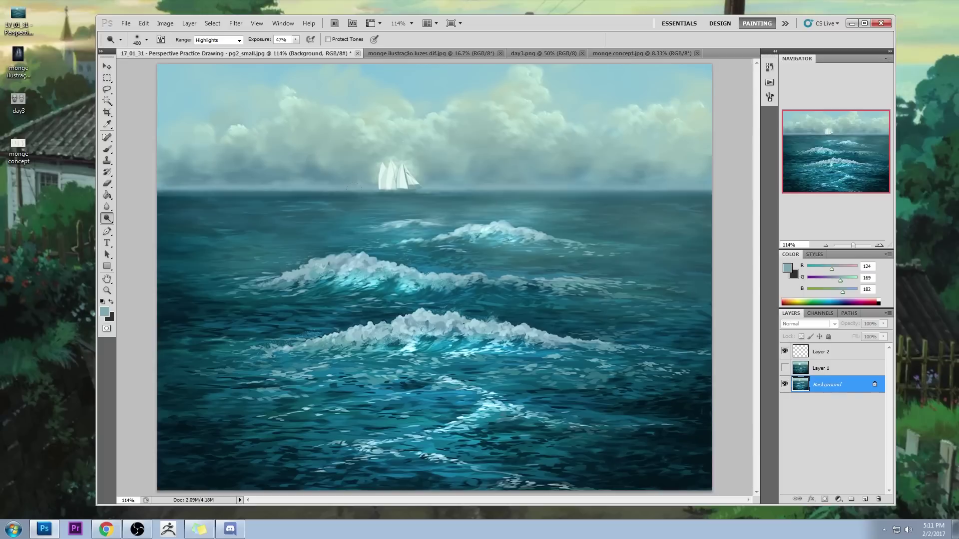
Step: Add a new layer above the Background and prepare a size 175 brush with the teal colour RGB 108, 199, 205
{"action": "left_click", "coordinate": [865, 499]}
{"action": "key", "text": "b"}
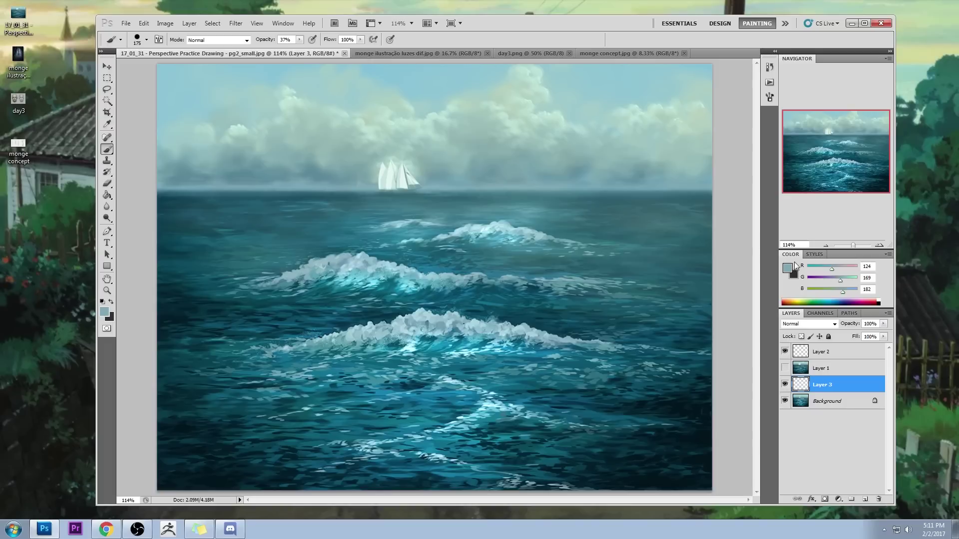
{"action": "left_click", "coordinate": [789, 268]}
{"action": "left_click", "coordinate": [560, 214]}
{"action": "left_click_drag", "start_coordinate": [838, 220], "coordinate": [842, 229]}
{"action": "left_click", "coordinate": [920, 156]}
{"action": "right_click", "coordinate": [438, 145]}
{"action": "double_click", "coordinate": [575, 271]}
Step: Tint the waves teal on Layer 3 in Color blend mode and merge it down into the Background
{"action": "left_click", "coordinate": [807, 323]}
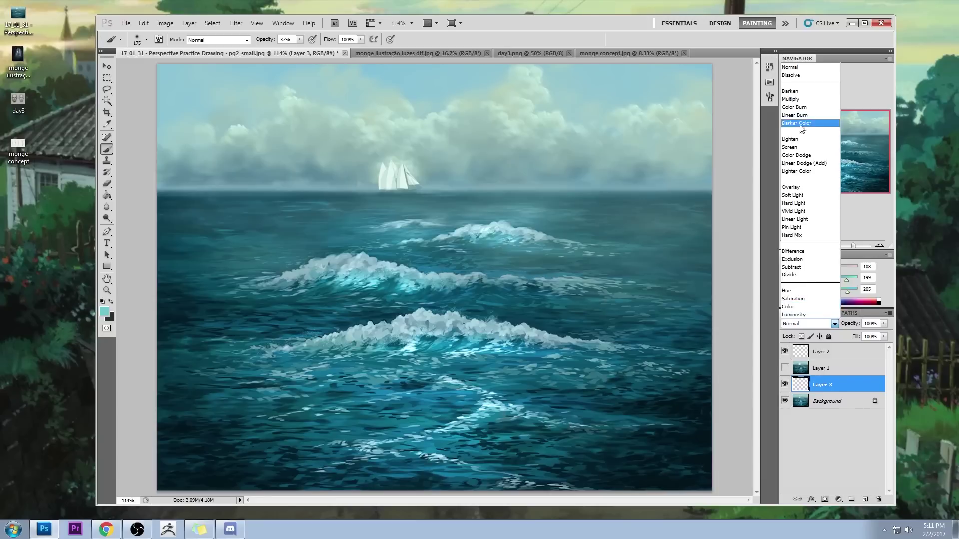
{"action": "left_click", "coordinate": [789, 307]}
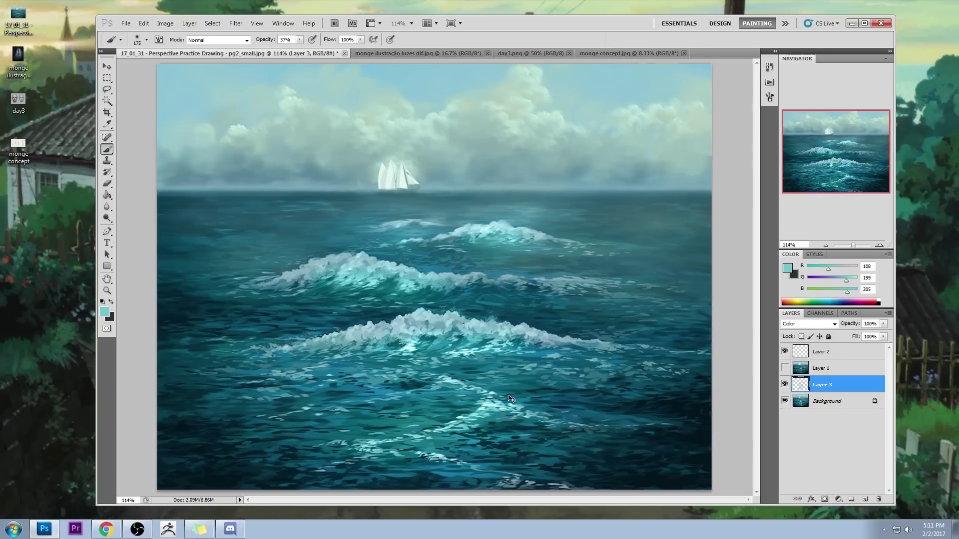
{"action": "key", "text": "ctrl+minus"}
{"action": "key", "text": "ctrl+minus"}
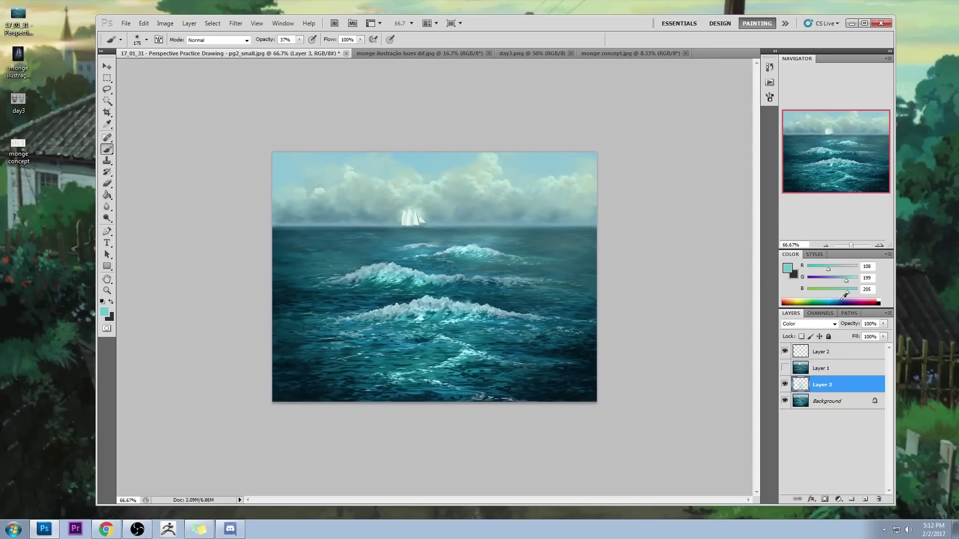
{"action": "right_click", "coordinate": [830, 386]}
{"action": "left_click", "coordinate": [859, 365]}
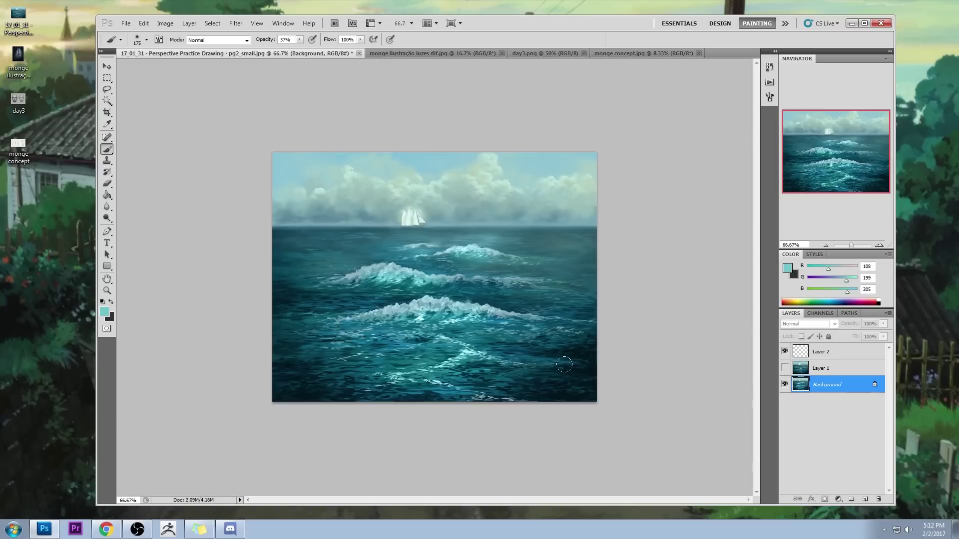
Step: Sample a dark sea blue and lighten the dark side edges using a size 900 brush in Lighten mode
{"action": "left_click", "coordinate": [513, 345], "text": "alt"}
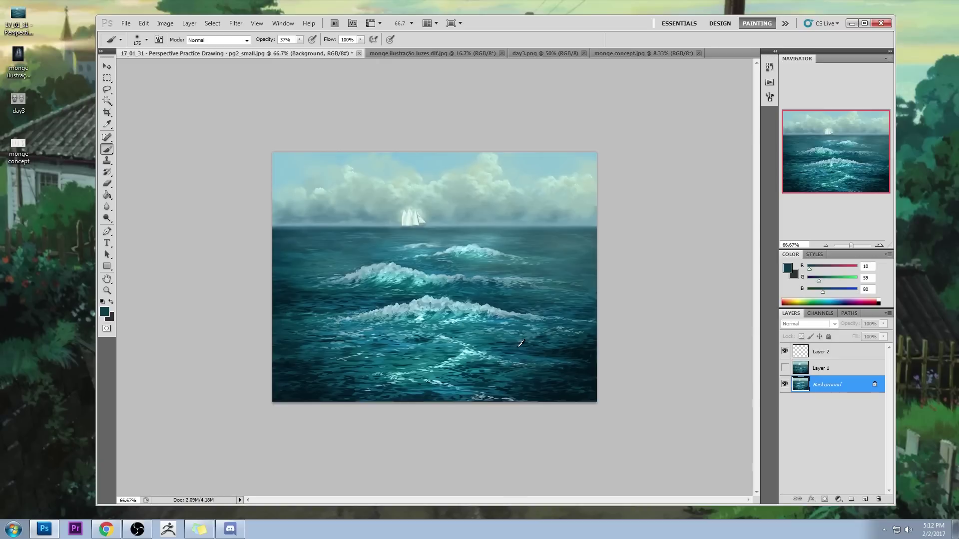
{"action": "key", "text": "bracketright"}
{"action": "left_click", "coordinate": [676, 285]}
{"action": "left_click", "coordinate": [673, 278]}
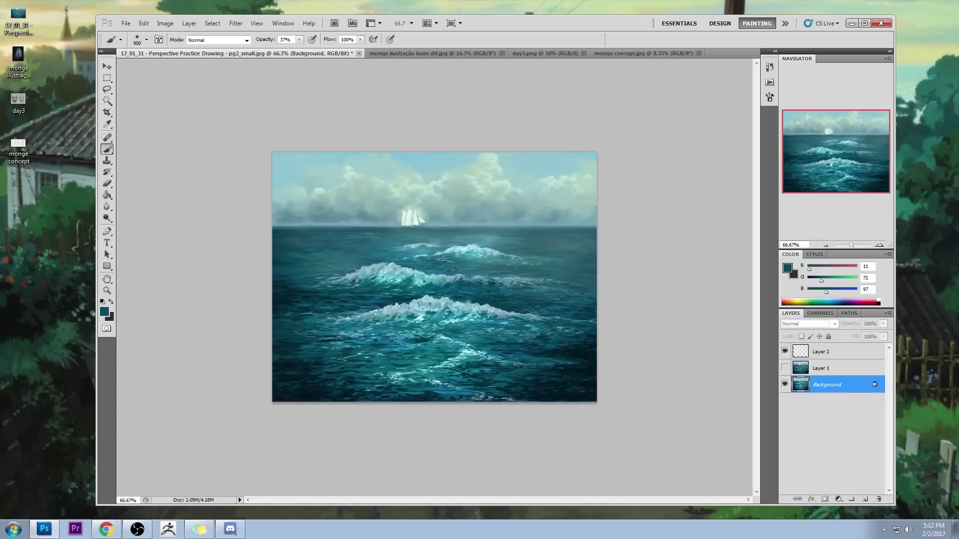
{"action": "left_click", "coordinate": [218, 41]}
{"action": "left_click", "coordinate": [218, 138]}
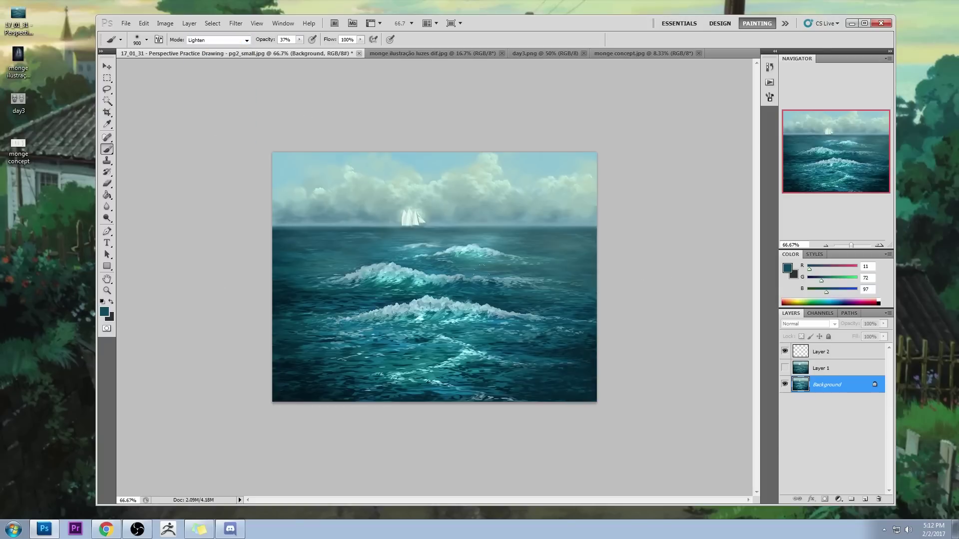
{"action": "left_click", "coordinate": [205, 257]}
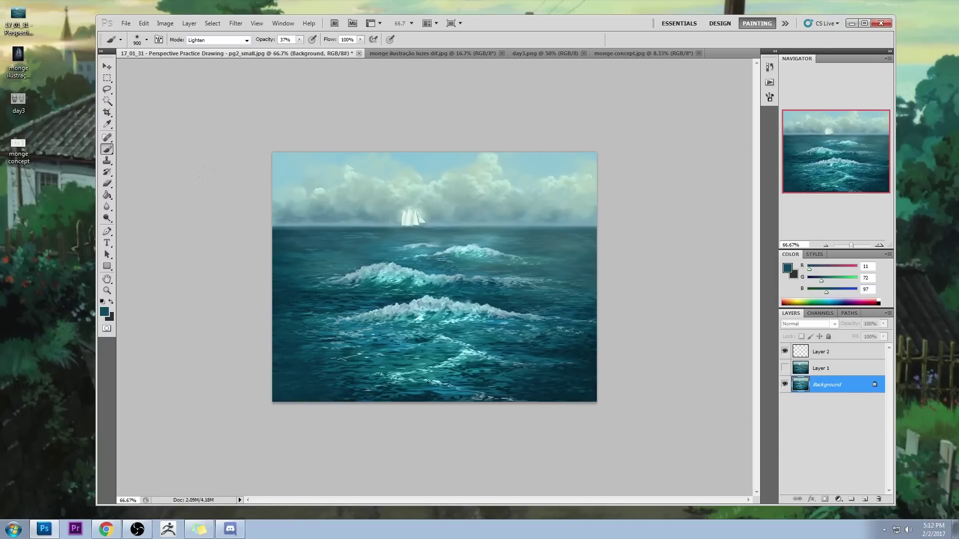
Step: Sample a brighter sea blue and wash it softly over both side edges and the lower part of the sea
{"action": "left_click", "coordinate": [356, 315], "text": "alt"}
{"action": "left_click", "coordinate": [166, 239]}
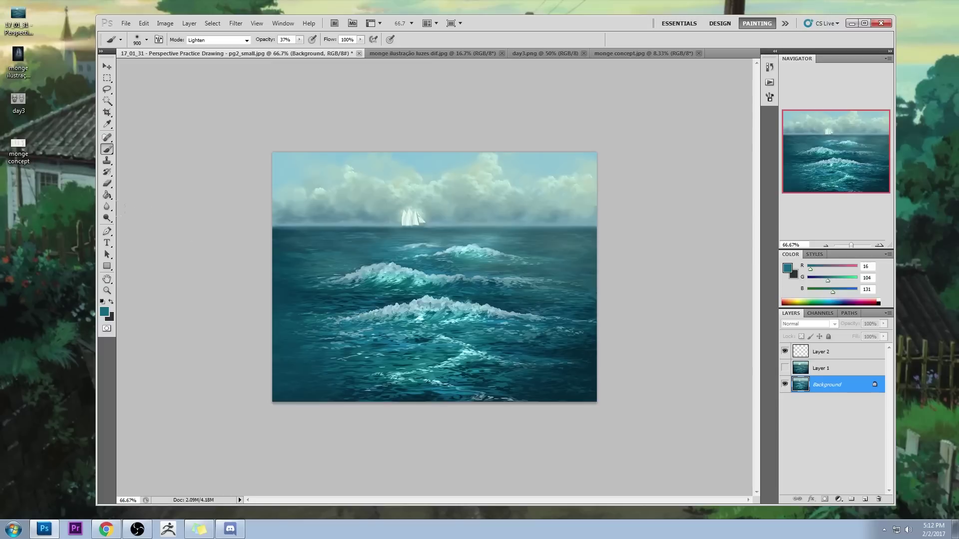
{"action": "left_click", "coordinate": [573, 261]}
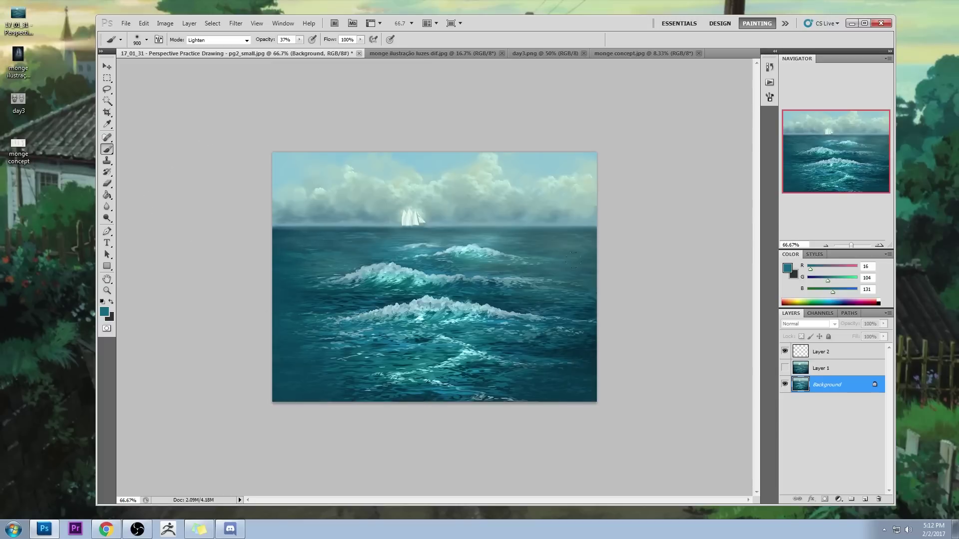
{"action": "left_click", "coordinate": [515, 245]}
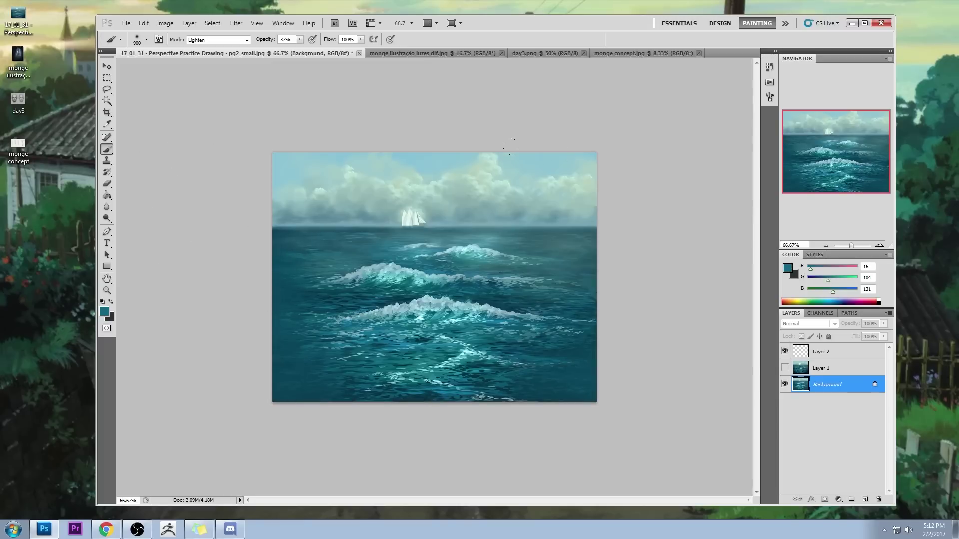
{"action": "left_click_drag", "start_coordinate": [481, 243], "coordinate": [490, 310]}
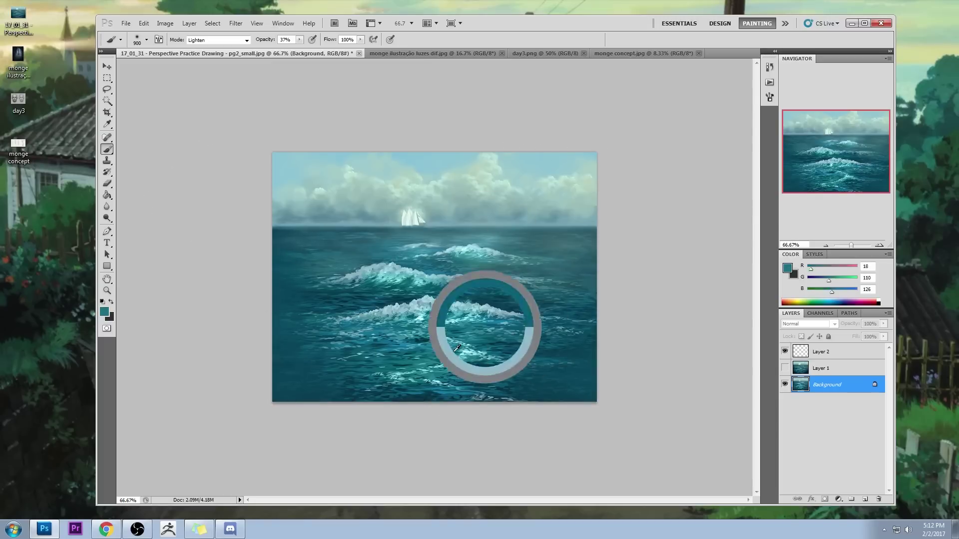
{"action": "left_click_drag", "start_coordinate": [376, 408], "coordinate": [375, 437]}
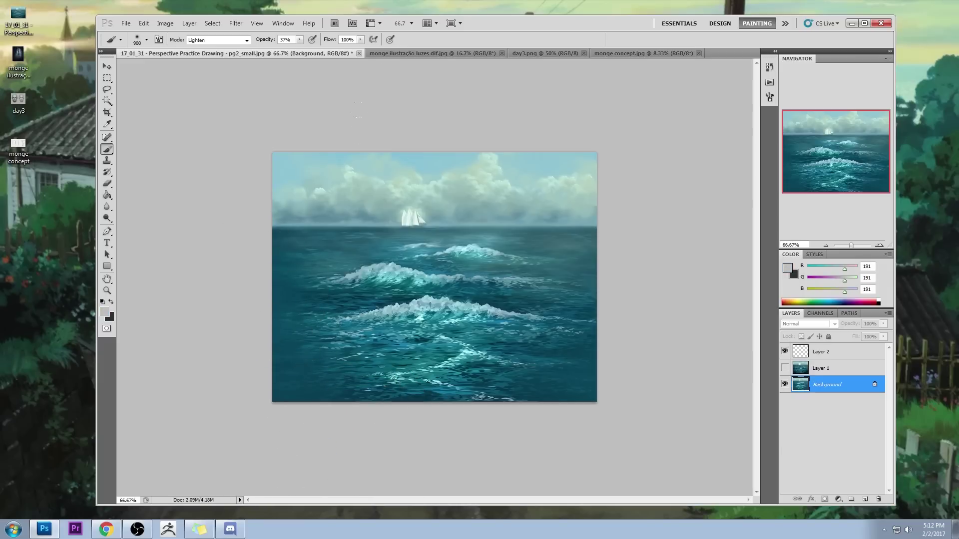
Step: Sample several sea tones around the waves and blend them over the darker water in the middle and foreground
{"action": "left_click", "coordinate": [433, 289]}
{"action": "left_click_drag", "start_coordinate": [412, 322], "coordinate": [483, 359]}
{"action": "left_click_drag", "start_coordinate": [465, 316], "coordinate": [406, 336]}
{"action": "left_click_drag", "start_coordinate": [512, 327], "coordinate": [511, 327]}
{"action": "left_click", "coordinate": [336, 335]}
{"action": "left_click_drag", "start_coordinate": [391, 217], "coordinate": [392, 217]}
{"action": "left_click", "coordinate": [522, 310]}
{"action": "left_click_drag", "start_coordinate": [458, 399], "coordinate": [458, 398]}
{"action": "left_click_drag", "start_coordinate": [252, 286], "coordinate": [529, 399]}
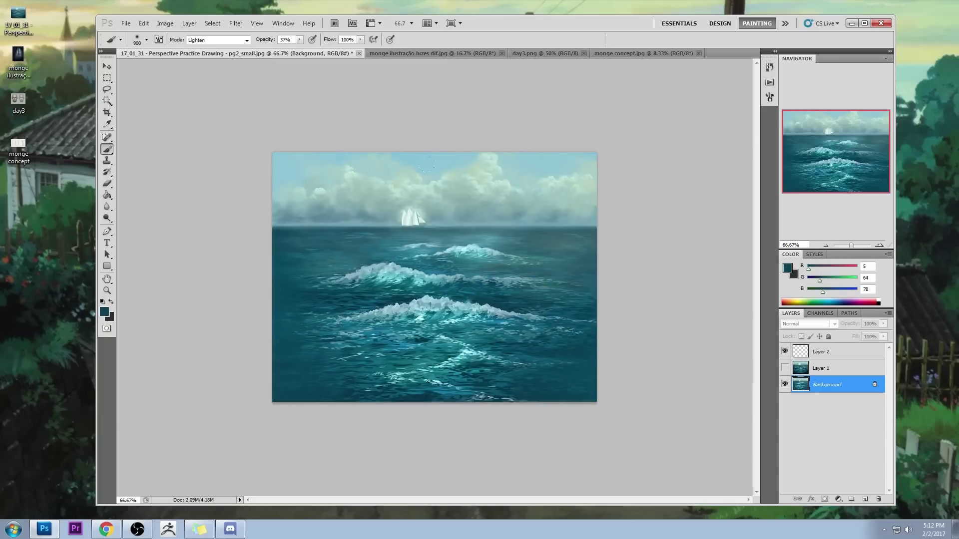
Step: Lift the remaining dark areas in the sea's lower corners and left side with sampled sea colours
{"action": "left_click", "coordinate": [211, 314]}
{"action": "left_click_drag", "start_coordinate": [579, 347], "coordinate": [599, 399]}
{"action": "left_click", "coordinate": [590, 333]}
{"action": "left_click_drag", "start_coordinate": [590, 334], "coordinate": [571, 428]}
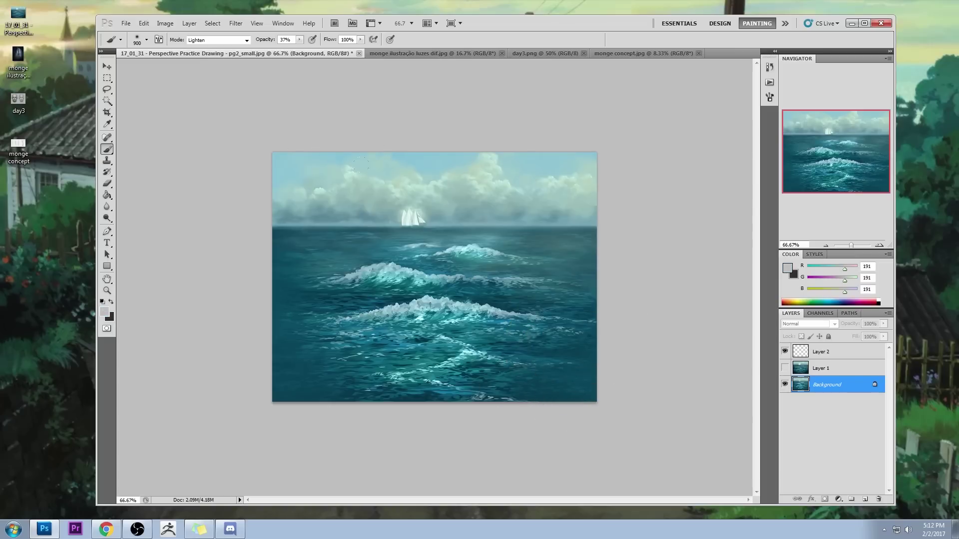
{"action": "left_click_drag", "start_coordinate": [577, 355], "coordinate": [536, 403]}
{"action": "left_click_drag", "start_coordinate": [377, 287], "coordinate": [409, 325]}
{"action": "left_click_drag", "start_coordinate": [585, 339], "coordinate": [610, 391]}
{"action": "left_click_drag", "start_coordinate": [578, 337], "coordinate": [292, 354]}
{"action": "left_click_drag", "start_coordinate": [265, 250], "coordinate": [335, 402]}
Step: Switch to the Smudge tool and set its brush size to 15
{"action": "left_click", "coordinate": [107, 206]}
{"action": "left_click", "coordinate": [145, 221]}
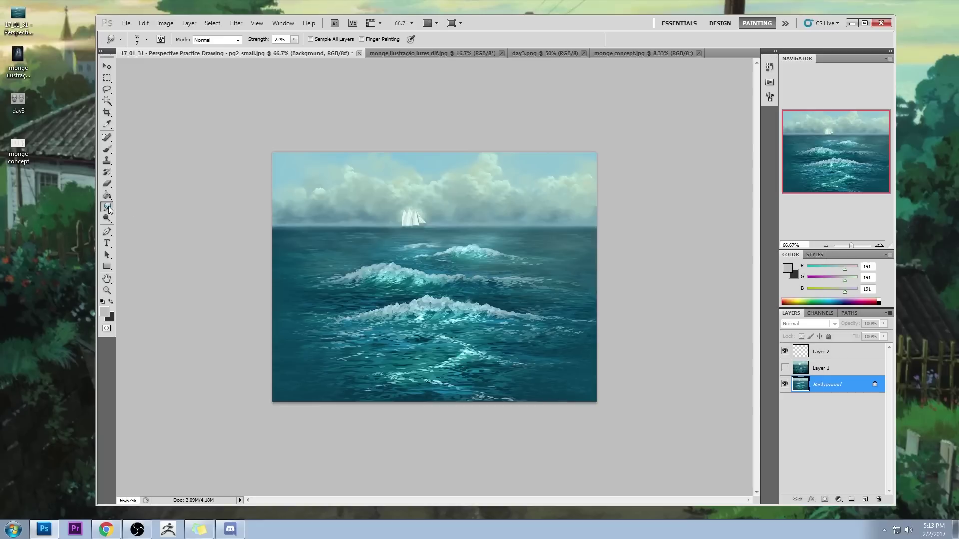
{"action": "key", "text": "bracketright"}
{"action": "key", "text": "bracketright"}
{"action": "key", "text": "bracketright"}
{"action": "key", "text": "bracketright"}
Step: Compare the lightened seascape with the original version by briefly showing Layer 1
{"action": "left_click", "coordinate": [784, 368]}
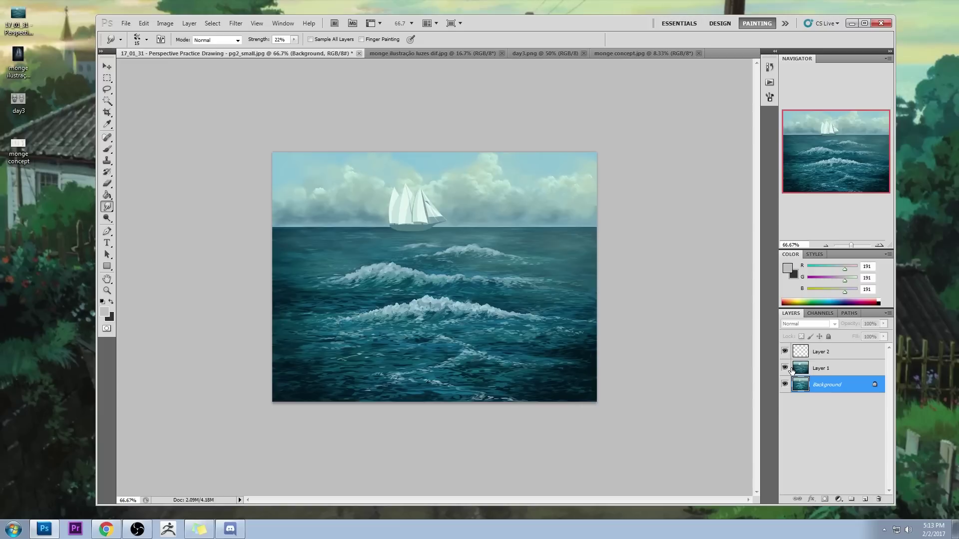
{"action": "left_click", "coordinate": [792, 371]}
{"action": "left_click", "coordinate": [785, 371]}
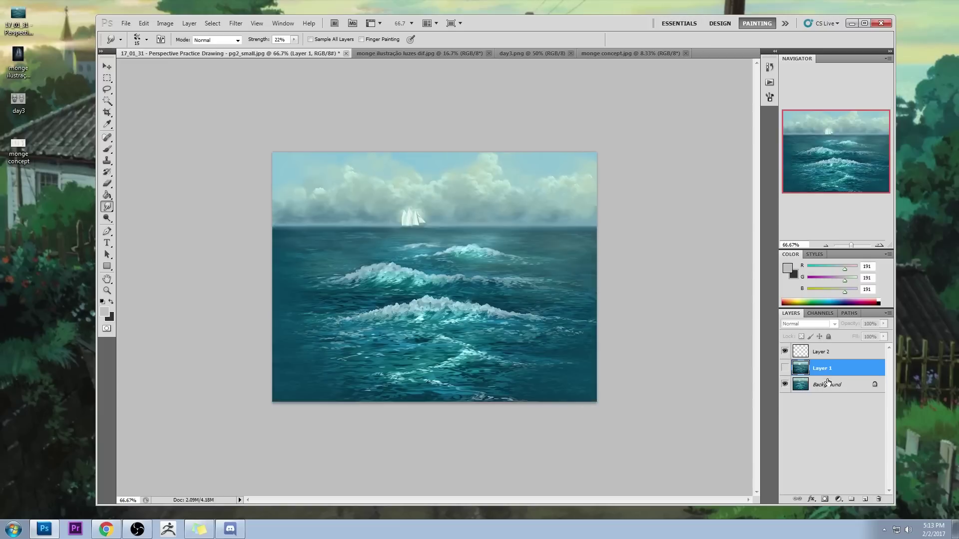
Step: Smudge the foam trail and ripples in the foreground water on the Background layer
{"action": "left_click", "coordinate": [829, 386]}
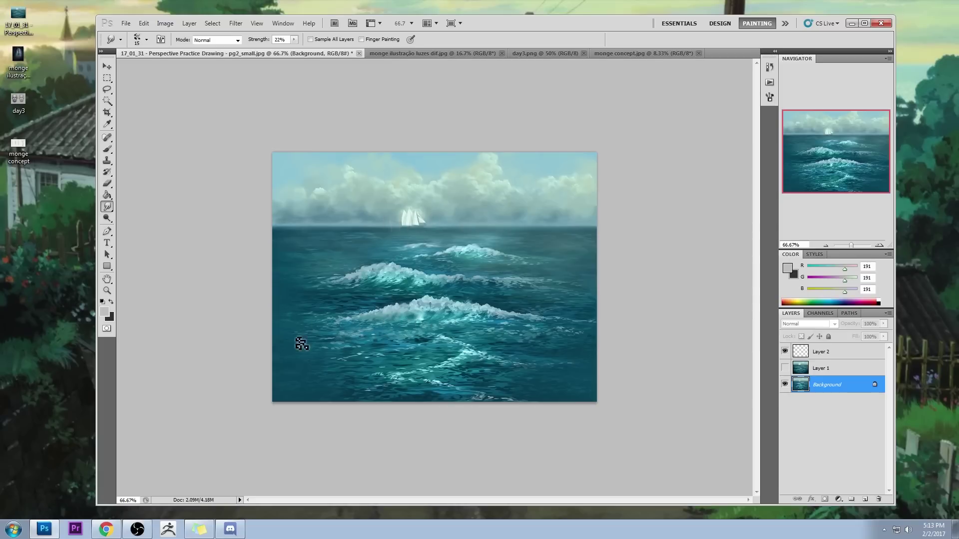
{"action": "mouse_move", "coordinate": [383, 367]}
{"action": "left_mouse_down"}
{"action": "mouse_move", "coordinate": [441, 368]}
{"action": "mouse_move", "coordinate": [443, 381]}
{"action": "mouse_move", "coordinate": [397, 396]}
{"action": "left_mouse_up"}
{"action": "mouse_move", "coordinate": [455, 351]}
{"action": "left_mouse_down"}
{"action": "mouse_move", "coordinate": [483, 363]}
{"action": "mouse_move", "coordinate": [439, 385]}
{"action": "mouse_move", "coordinate": [486, 359]}
{"action": "mouse_move", "coordinate": [469, 359]}
{"action": "mouse_move", "coordinate": [492, 373]}
{"action": "mouse_move", "coordinate": [511, 368]}
{"action": "left_mouse_up"}
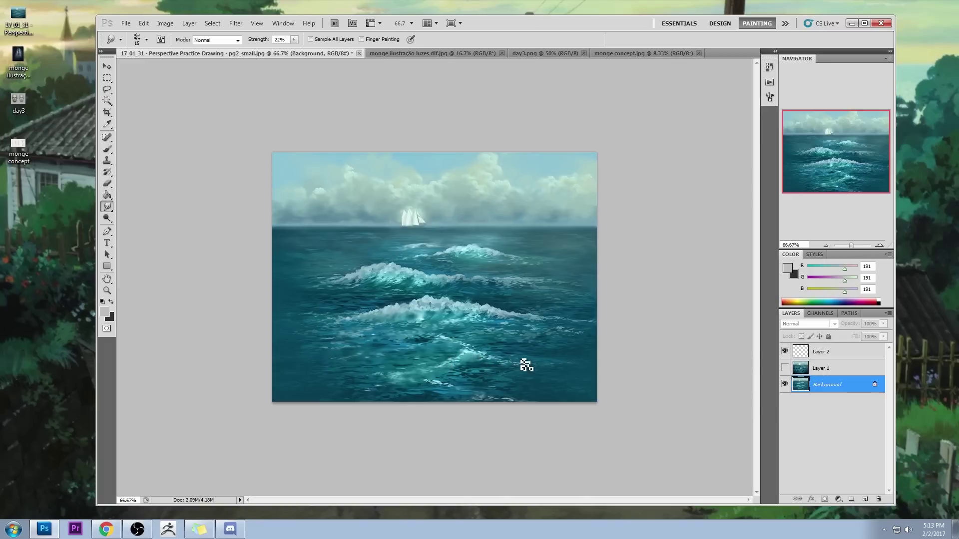
Step: Smudge the front wave's crest, then brighten the waves and foreground water with the Dodge tool on Highlights at 47% exposure
{"action": "left_click_drag", "start_coordinate": [434, 310], "coordinate": [386, 317]}
{"action": "left_click", "coordinate": [107, 218]}
{"action": "left_click", "coordinate": [134, 220]}
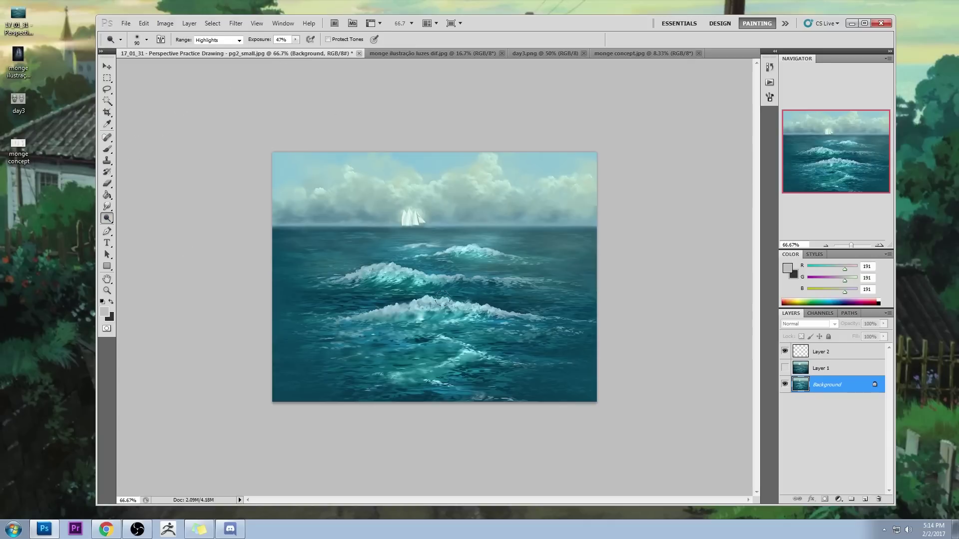
{"action": "mouse_move", "coordinate": [415, 298]}
{"action": "left_mouse_down"}
{"action": "mouse_move", "coordinate": [396, 303]}
{"action": "mouse_move", "coordinate": [436, 290]}
{"action": "mouse_move", "coordinate": [497, 303]}
{"action": "mouse_move", "coordinate": [433, 250]}
{"action": "mouse_move", "coordinate": [460, 271]}
{"action": "mouse_move", "coordinate": [454, 261]}
{"action": "mouse_move", "coordinate": [370, 253]}
{"action": "mouse_move", "coordinate": [424, 262]}
{"action": "mouse_move", "coordinate": [464, 236]}
{"action": "mouse_move", "coordinate": [387, 243]}
{"action": "left_mouse_up"}
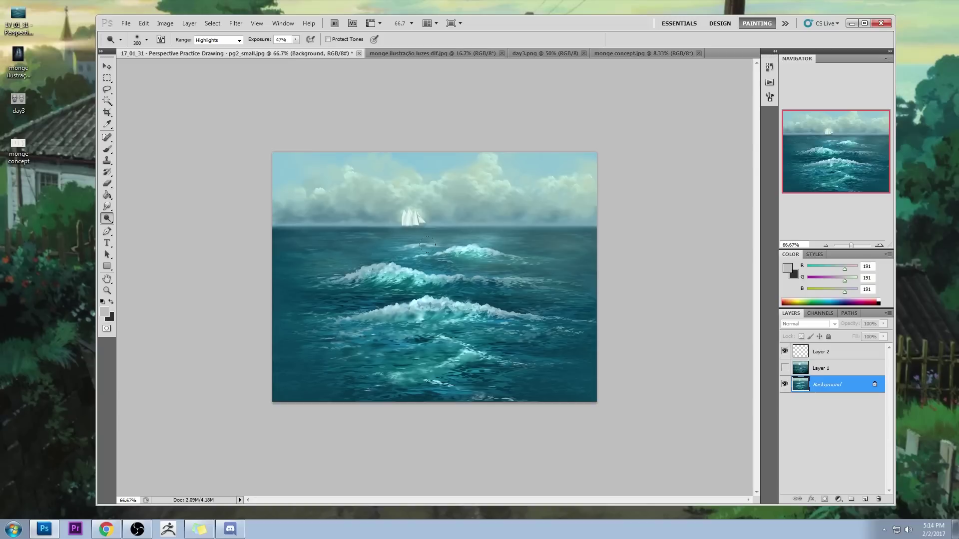
{"action": "mouse_move", "coordinate": [492, 255]}
{"action": "left_mouse_down"}
{"action": "mouse_move", "coordinate": [452, 277]}
{"action": "mouse_move", "coordinate": [399, 374]}
{"action": "mouse_move", "coordinate": [374, 365]}
{"action": "mouse_move", "coordinate": [529, 165]}
{"action": "left_mouse_up"}
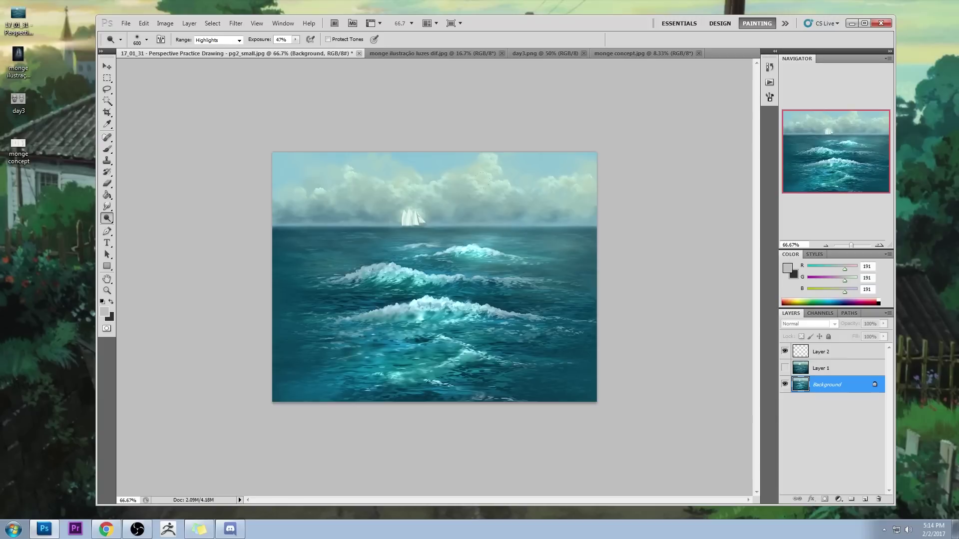
{"action": "mouse_move", "coordinate": [516, 166]}
{"action": "left_mouse_down"}
{"action": "mouse_move", "coordinate": [439, 260]}
{"action": "mouse_move", "coordinate": [556, 169]}
{"action": "left_mouse_up"}
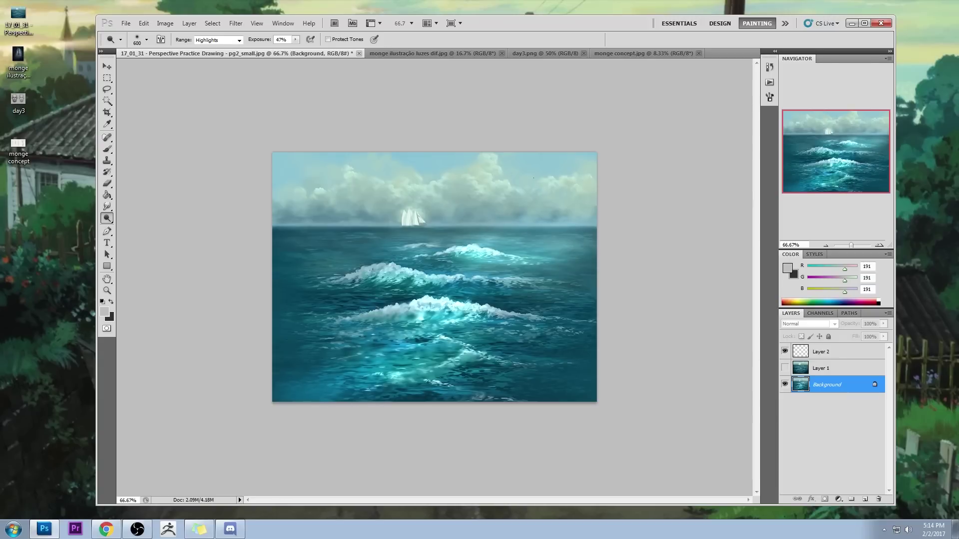
{"action": "key", "text": "ctrl+alt+z"}
{"action": "key", "text": "ctrl+alt+z"}
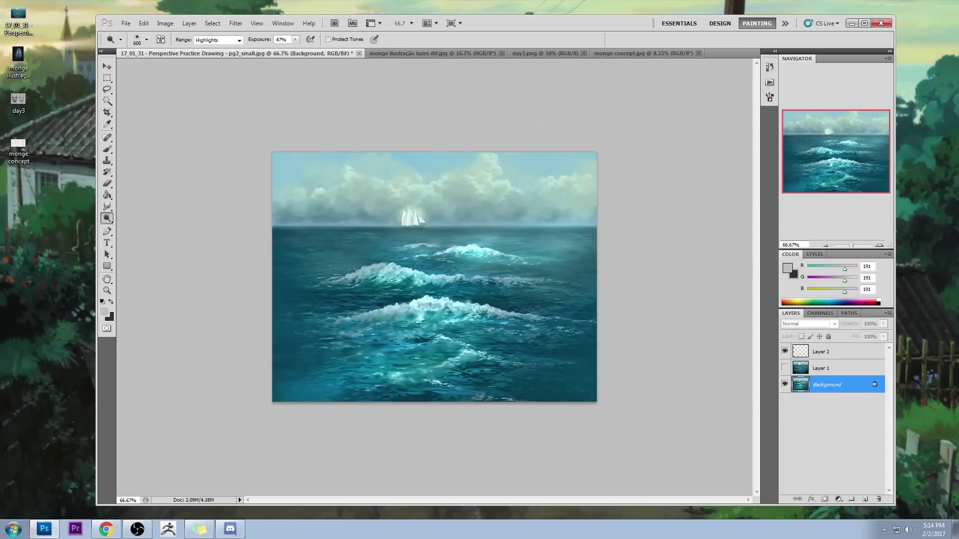
Step: Dodge the water below the horizon on the painting's left side and the sea in its lower-right area
{"action": "mouse_move", "coordinate": [339, 221]}
{"action": "left_mouse_down"}
{"action": "mouse_move", "coordinate": [300, 224]}
{"action": "mouse_move", "coordinate": [348, 219]}
{"action": "mouse_move", "coordinate": [258, 222]}
{"action": "mouse_move", "coordinate": [339, 224]}
{"action": "mouse_move", "coordinate": [323, 234]}
{"action": "mouse_move", "coordinate": [384, 239]}
{"action": "left_mouse_up"}
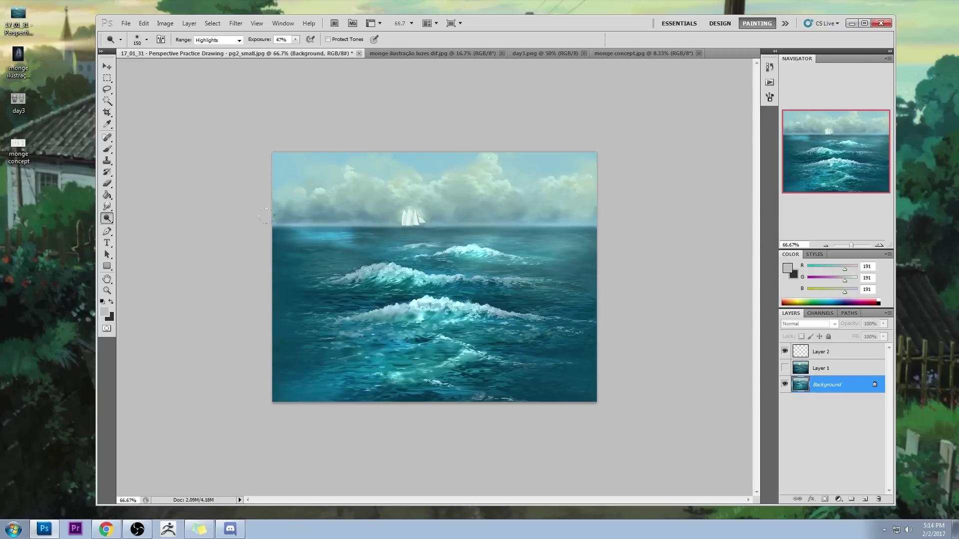
{"action": "left_click_drag", "start_coordinate": [326, 214], "coordinate": [439, 212]}
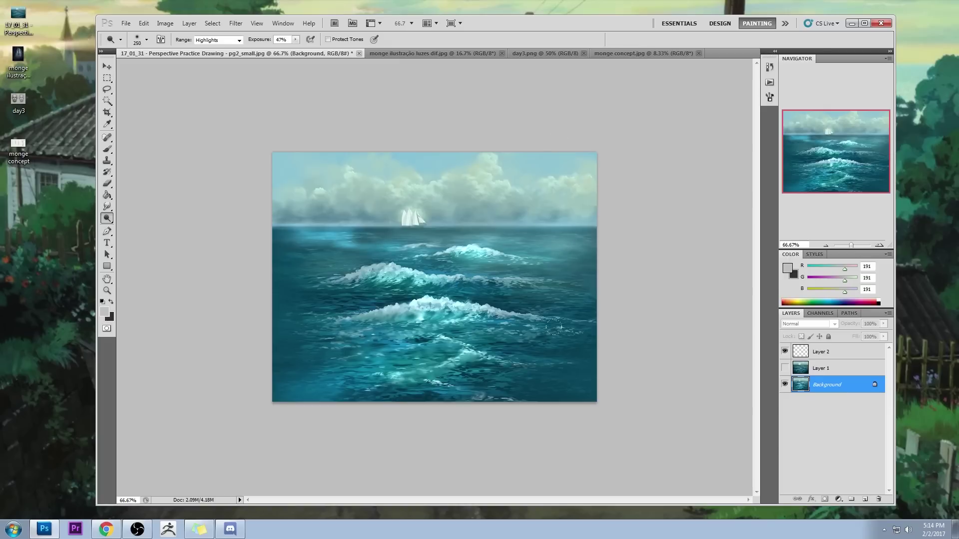
{"action": "left_click_drag", "start_coordinate": [549, 363], "coordinate": [575, 363]}
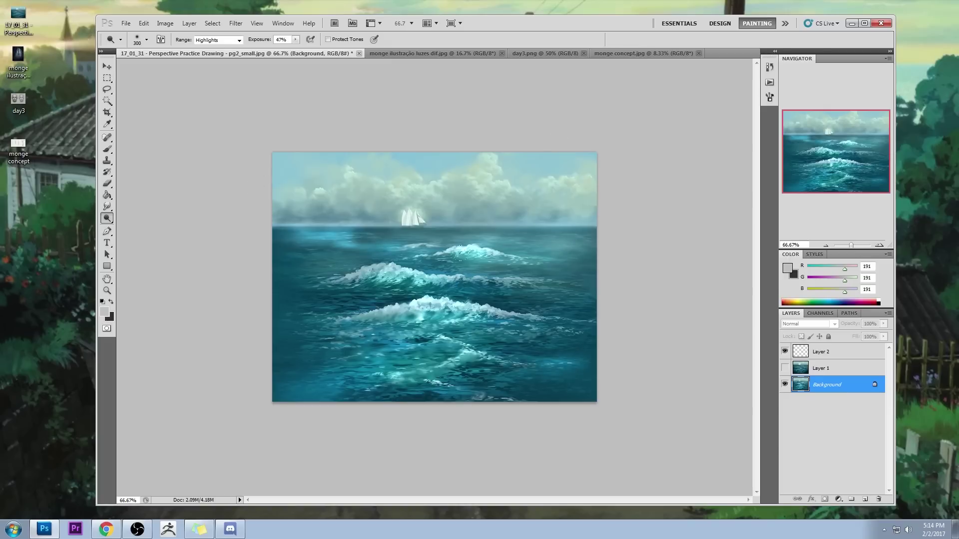
Step: Tone down the bright water beneath the horizon with a sampled dark sea colour and a brush in Darken mode
{"action": "key", "text": "b"}
{"action": "left_click", "coordinate": [294, 242], "text": "alt"}
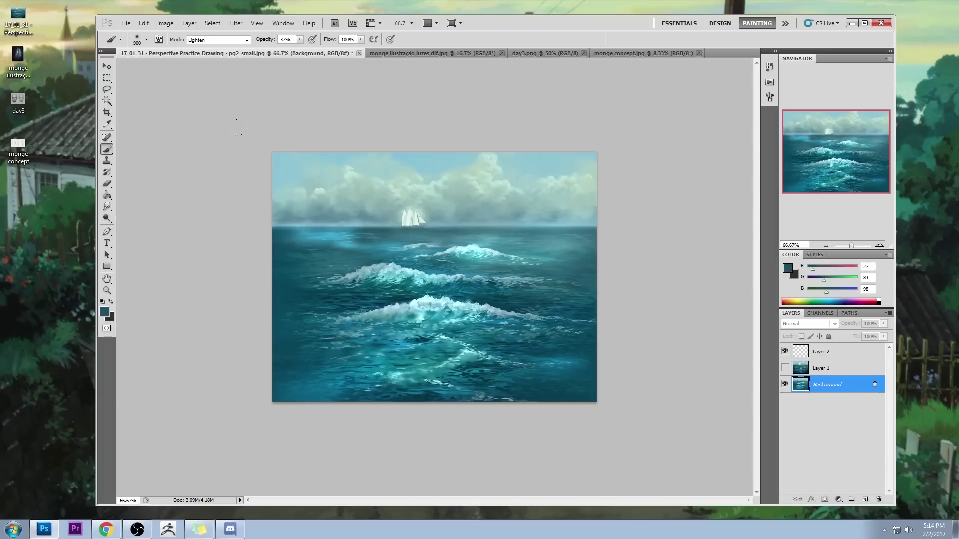
{"action": "left_click", "coordinate": [239, 39]}
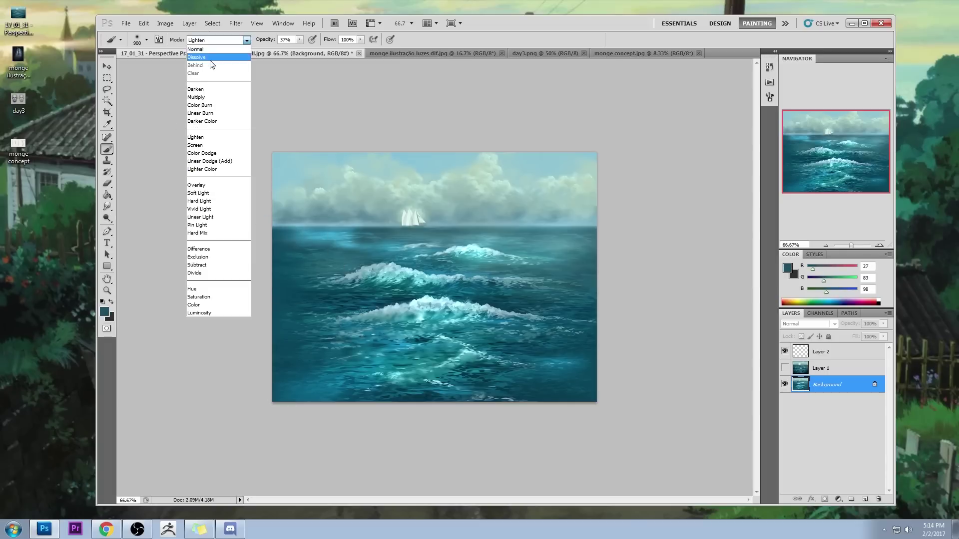
{"action": "left_click", "coordinate": [210, 90]}
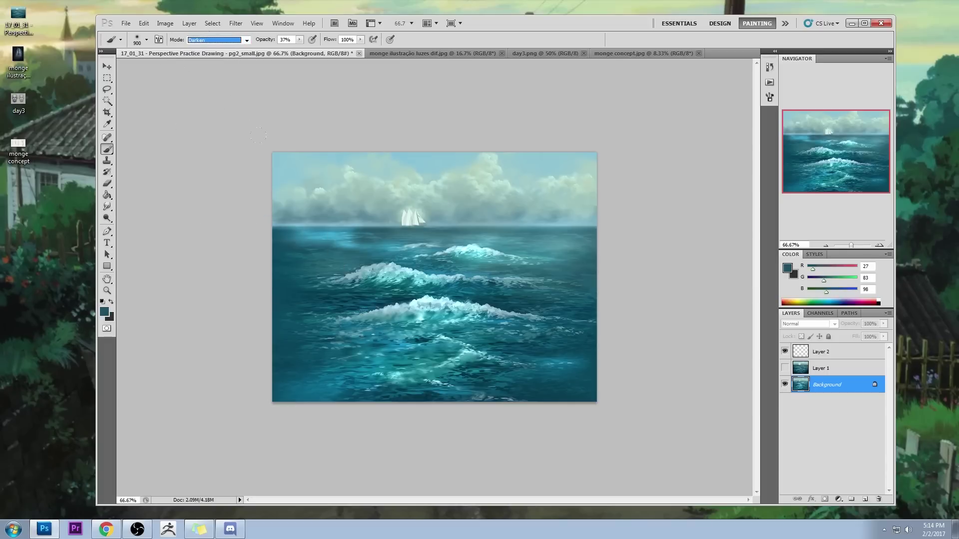
{"action": "left_click", "coordinate": [250, 132]}
{"action": "left_click_drag", "start_coordinate": [352, 240], "coordinate": [300, 231]}
{"action": "key", "text": "bracketleft"}
{"action": "key", "text": "bracketleft"}
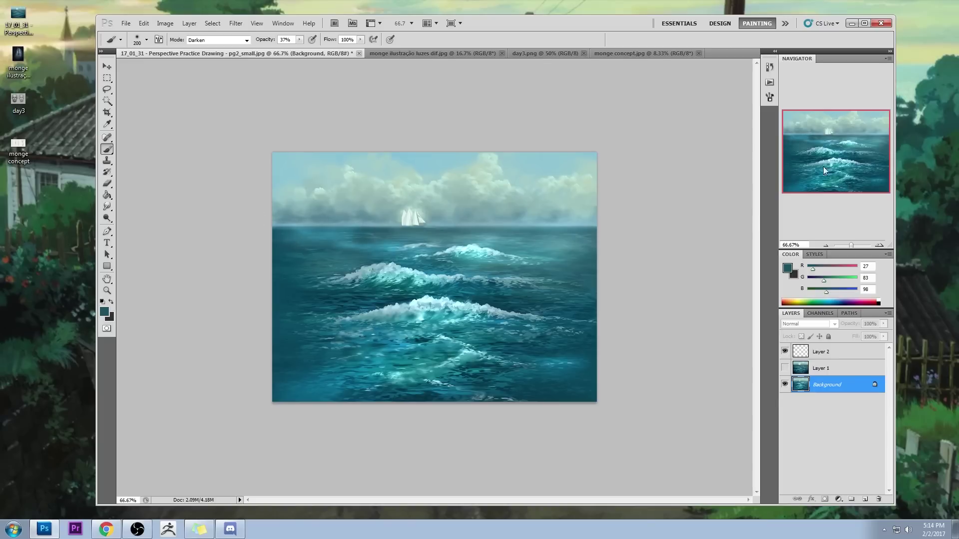
{"action": "left_click_drag", "start_coordinate": [588, 227], "coordinate": [500, 238]}
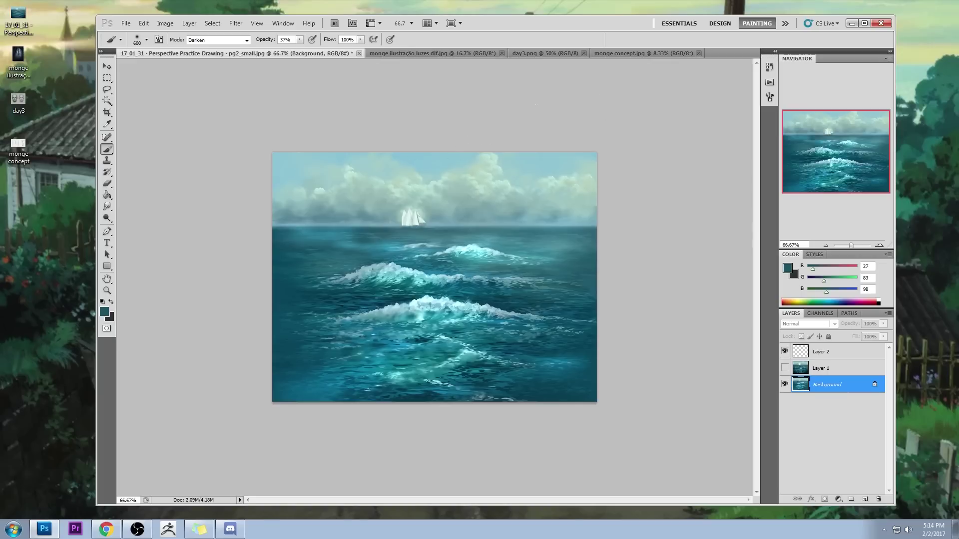
Step: Compare the repainted seascape with the original by toggling the visibility of Layer 1
{"action": "left_click", "coordinate": [785, 368]}
{"action": "left_click", "coordinate": [784, 370]}
{"action": "left_click", "coordinate": [785, 373]}
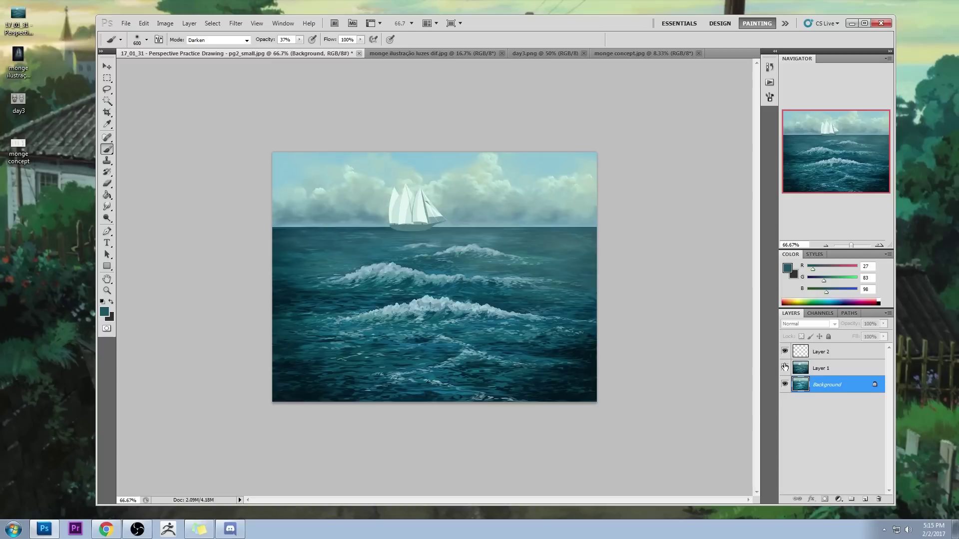
{"action": "left_click", "coordinate": [785, 372]}
Step: Delete Layer 1 and Layer 2 from the seascape document
{"action": "left_click", "coordinate": [841, 374]}
{"action": "left_click_drag", "start_coordinate": [881, 505], "coordinate": [879, 499]}
{"action": "left_click_drag", "start_coordinate": [864, 352], "coordinate": [879, 499]}
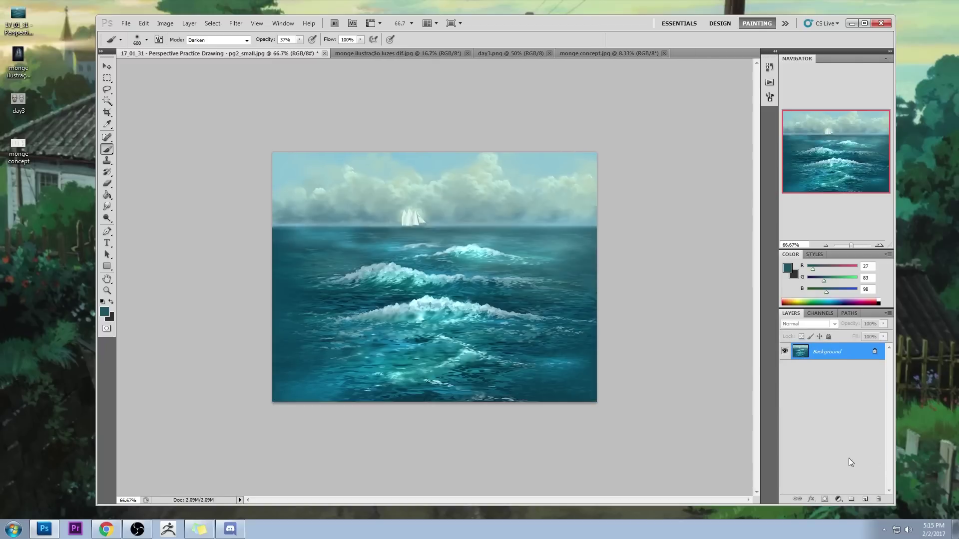
Step: Copy the whole repainted canvas, revert the document to its opening history snapshot and paste the painting in place
{"action": "key", "text": "ctrl+a"}
{"action": "left_click", "coordinate": [768, 67]}
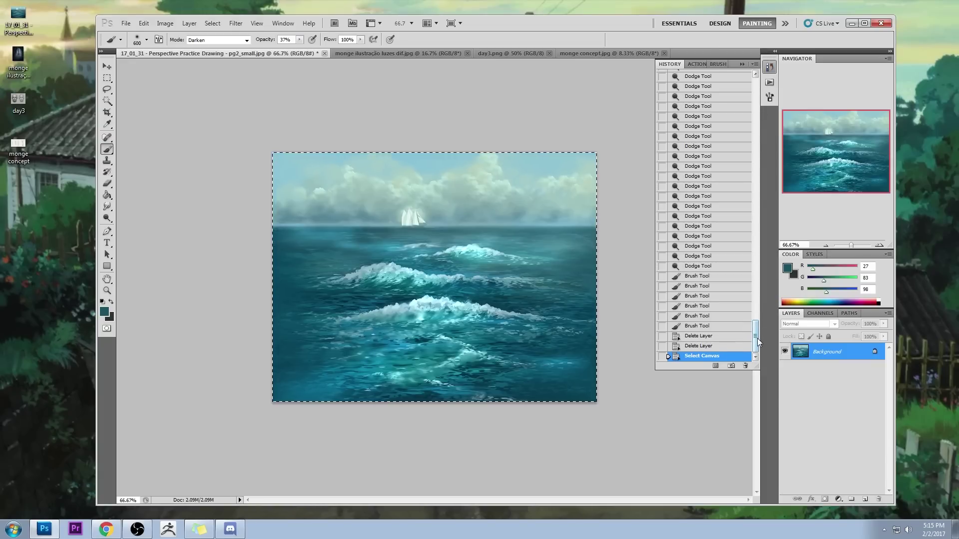
{"action": "left_click_drag", "start_coordinate": [757, 338], "coordinate": [758, 79]}
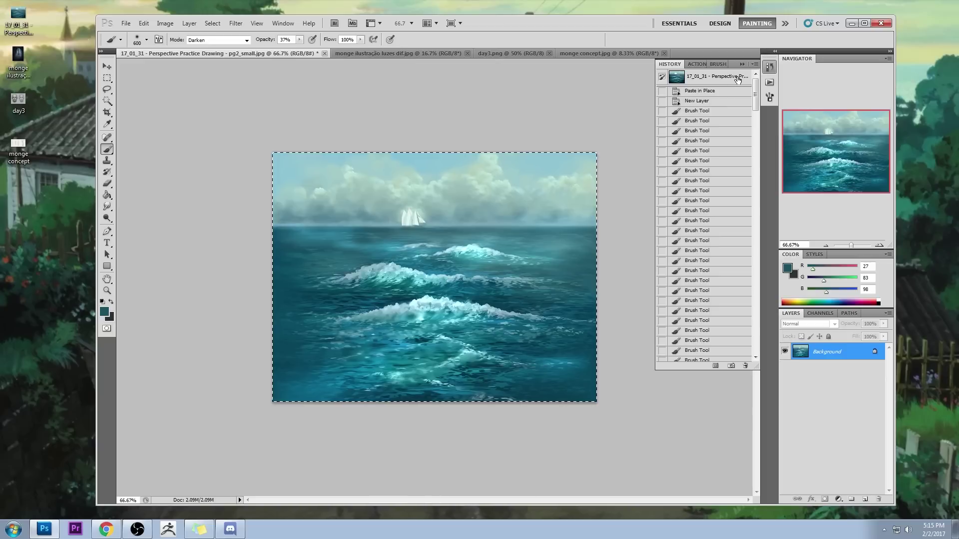
{"action": "left_click", "coordinate": [737, 78]}
{"action": "key", "text": "ctrl+z"}
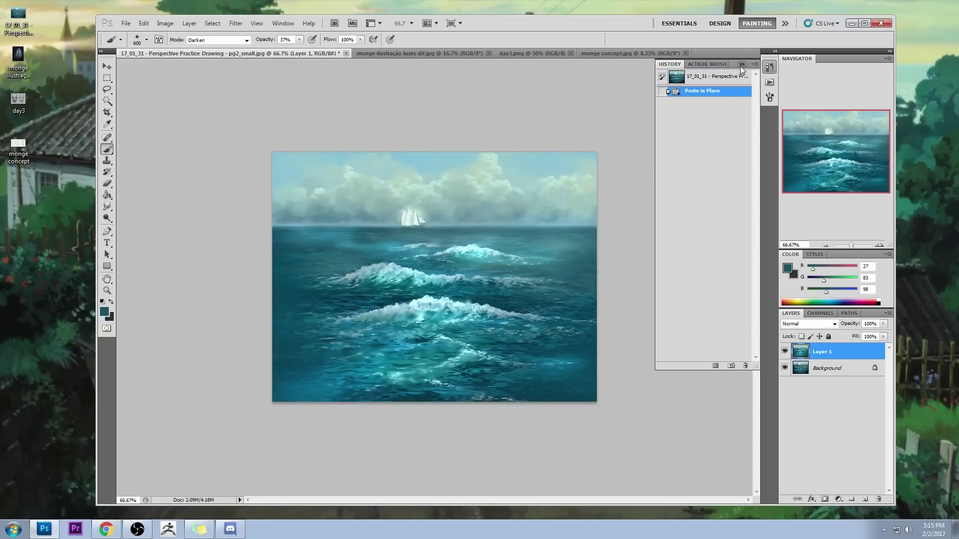
Step: Compare the pasted painting with the original background by toggling the new layer's visibility
{"action": "left_click", "coordinate": [742, 64]}
{"action": "left_click", "coordinate": [784, 352]}
{"action": "left_click", "coordinate": [784, 352]}
{"action": "left_click", "coordinate": [784, 352]}
Step: Flatten the image and close the seascape document, saving its changes
{"action": "right_click", "coordinate": [819, 353]}
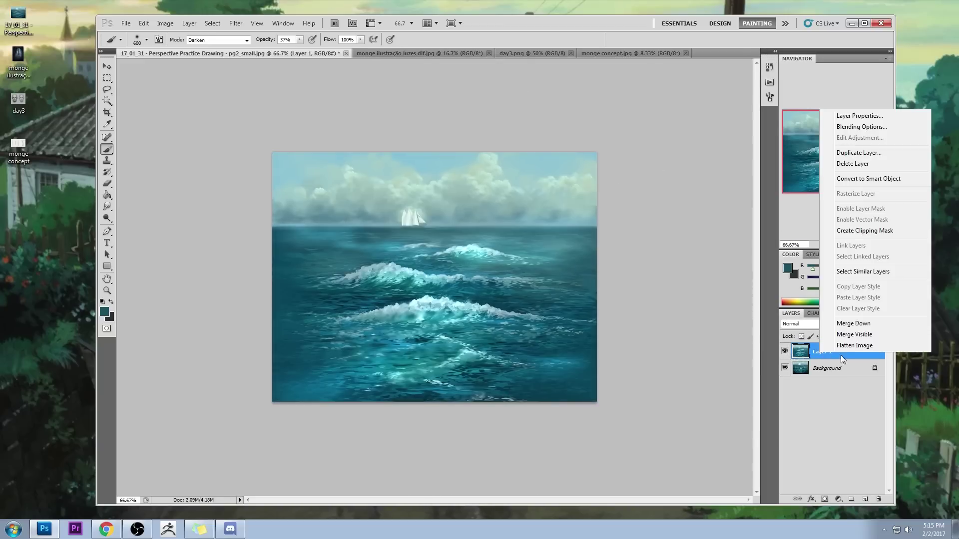
{"action": "left_click", "coordinate": [830, 349]}
{"action": "left_click", "coordinate": [324, 53]}
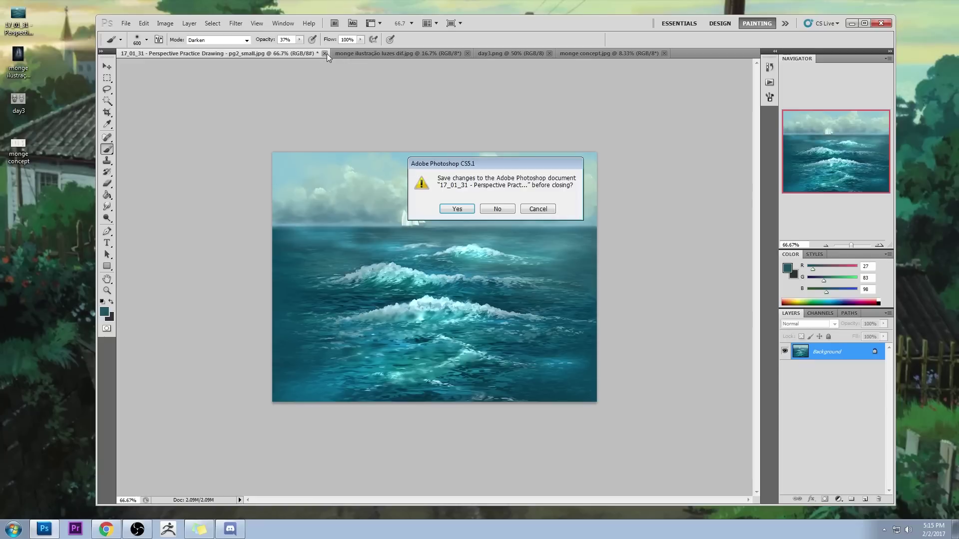
{"action": "left_click", "coordinate": [455, 211]}
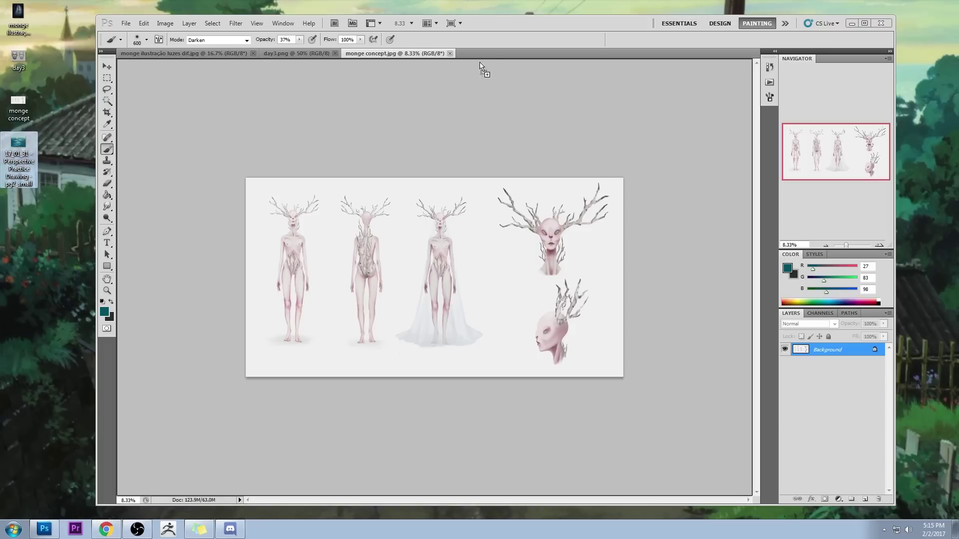
Step: Reopen the saved seascape in its own document and brighten the tall central and right-hand clouds with the Dodge tool
{"action": "left_click", "coordinate": [497, 55]}
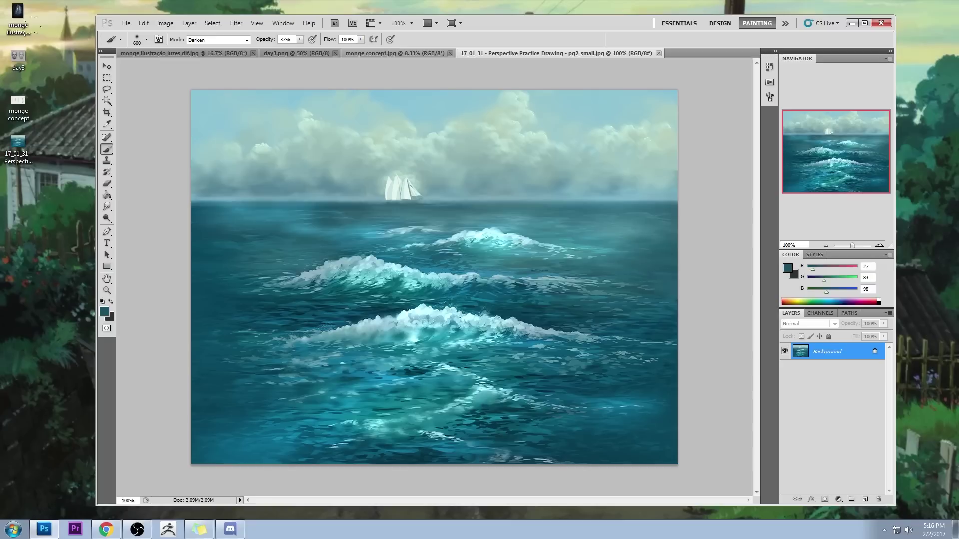
{"action": "key", "text": "o"}
{"action": "mouse_move", "coordinate": [514, 109]}
{"action": "left_mouse_down"}
{"action": "mouse_move", "coordinate": [529, 145]}
{"action": "mouse_move", "coordinate": [518, 105]}
{"action": "left_mouse_up"}
{"action": "mouse_move", "coordinate": [654, 135]}
{"action": "left_mouse_down"}
{"action": "mouse_move", "coordinate": [644, 130]}
{"action": "mouse_move", "coordinate": [666, 149]}
{"action": "mouse_move", "coordinate": [674, 145]}
{"action": "left_mouse_up"}
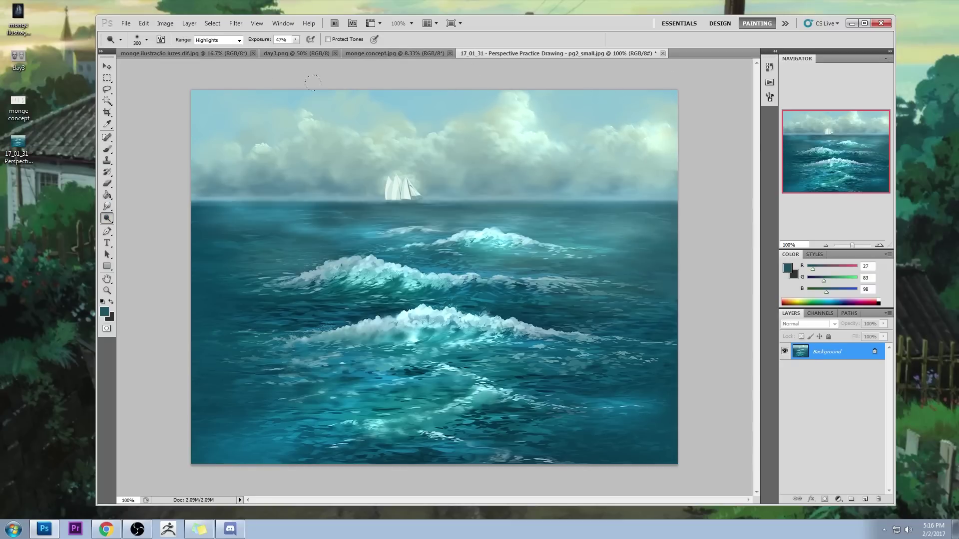
{"action": "left_click_drag", "start_coordinate": [382, 147], "coordinate": [337, 133]}
{"action": "key", "text": "ctrl+z"}
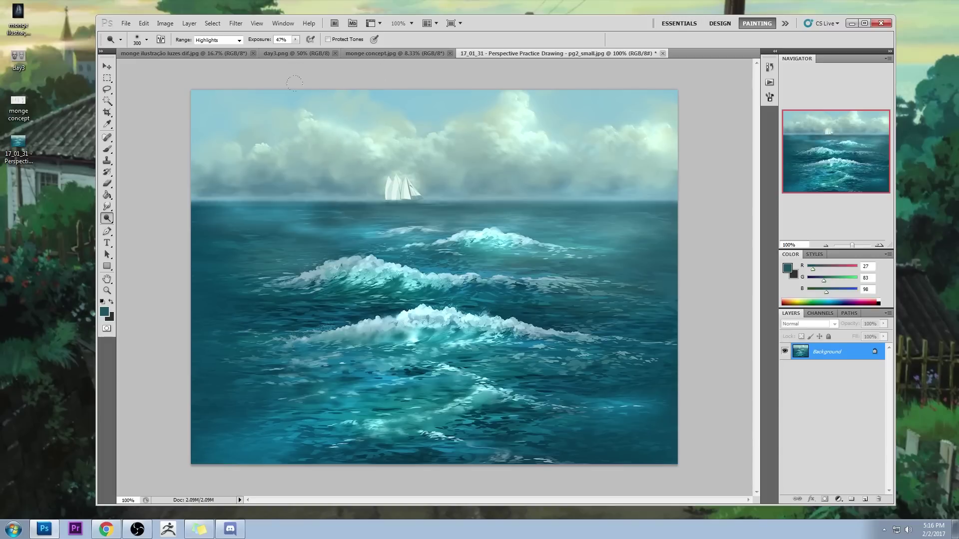
{"action": "key", "text": "ctrl+alt+z"}
{"action": "key", "text": "ctrl+alt+z"}
{"action": "key", "text": "ctrl+alt+z"}
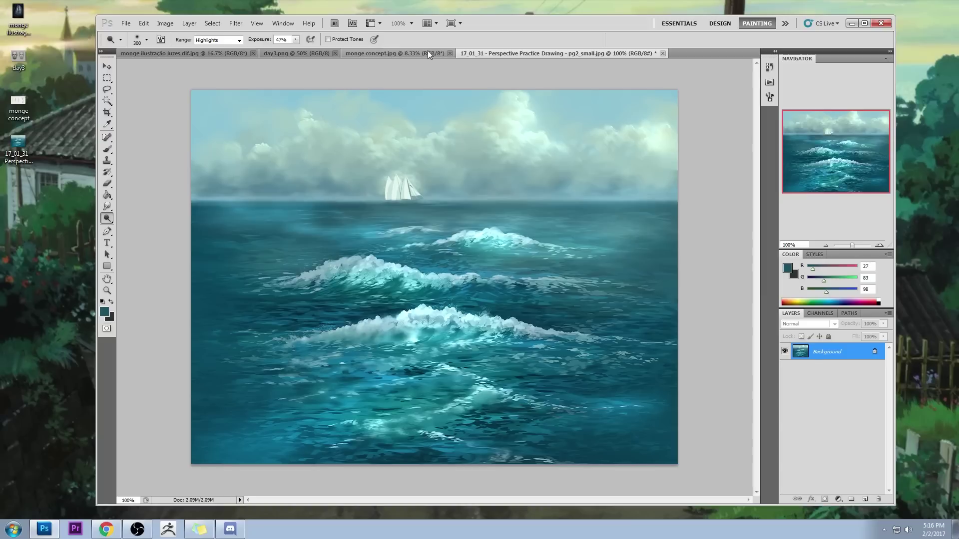
Step: Lasso the cloud above the ship, invert the selection and hide the selection outline
{"action": "key", "text": "l"}
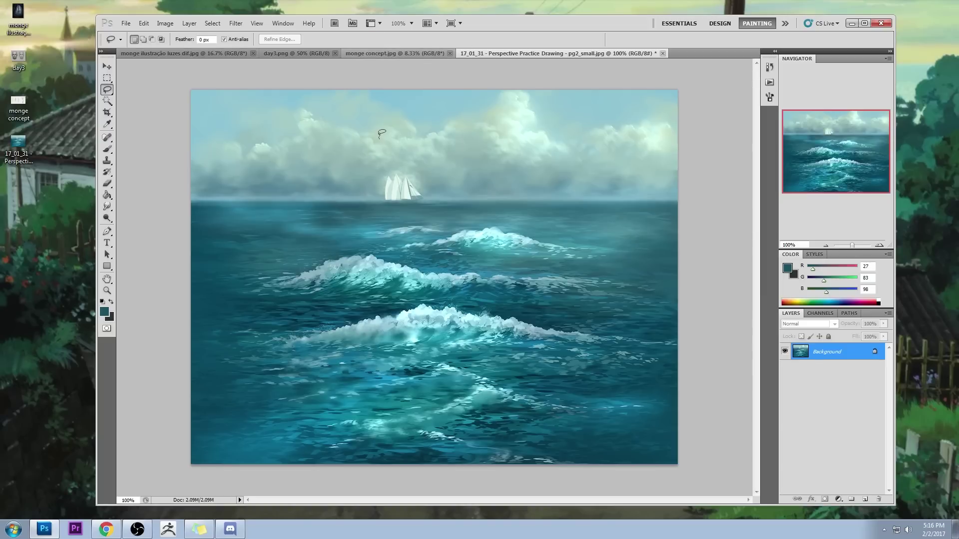
{"action": "mouse_move", "coordinate": [403, 137]}
{"action": "left_mouse_down"}
{"action": "mouse_move", "coordinate": [400, 128]}
{"action": "mouse_move", "coordinate": [365, 131]}
{"action": "mouse_move", "coordinate": [350, 145]}
{"action": "mouse_move", "coordinate": [376, 171]}
{"action": "mouse_move", "coordinate": [437, 150]}
{"action": "left_mouse_up"}
{"action": "mouse_move", "coordinate": [354, 135]}
{"action": "left_mouse_down"}
{"action": "mouse_move", "coordinate": [337, 158]}
{"action": "mouse_move", "coordinate": [409, 90]}
{"action": "mouse_move", "coordinate": [337, 176]}
{"action": "mouse_move", "coordinate": [388, 88]}
{"action": "left_mouse_up"}
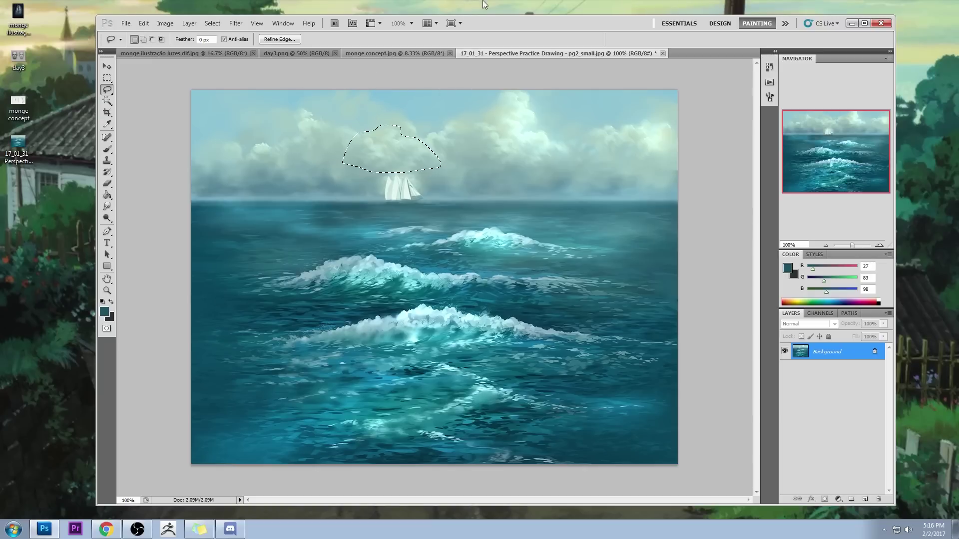
{"action": "key", "text": "m"}
{"action": "right_click", "coordinate": [397, 157]}
{"action": "left_click", "coordinate": [422, 172]}
{"action": "key", "text": "ctrl+d"}
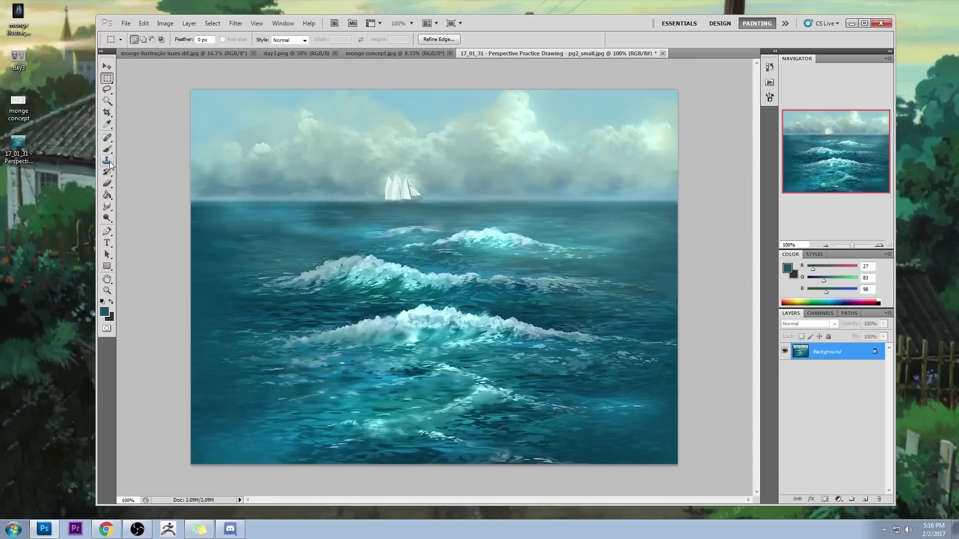
{"action": "left_click", "coordinate": [105, 219]}
{"action": "left_click_drag", "start_coordinate": [346, 131], "coordinate": [337, 128]}
{"action": "key", "text": "ctrl+alt+z"}
{"action": "key", "text": "alt"}
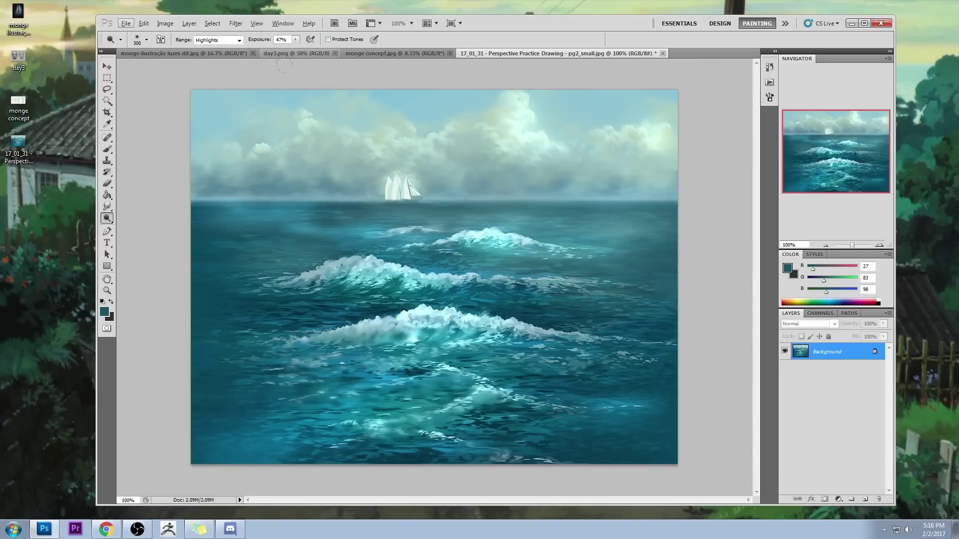
Step: Reduce the Dodge brush size, then invert the cloud selection again and keep its outline hidden
{"action": "key", "text": "bracketleft"}
{"action": "key", "text": "bracketleft"}
{"action": "key", "text": "bracketleft"}
{"action": "key", "text": "m"}
{"action": "right_click", "coordinate": [377, 139]}
{"action": "left_click", "coordinate": [410, 157]}
{"action": "key", "text": "ctrl+d"}
{"action": "key", "text": "b"}
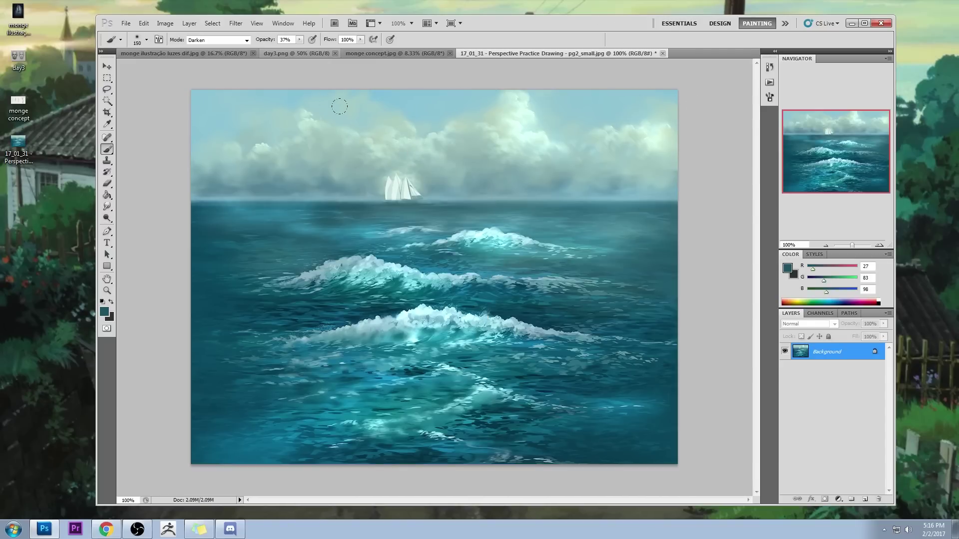
{"action": "key", "text": "bracketright"}
{"action": "key", "text": "o"}
{"action": "key", "text": "bracketright"}
{"action": "key", "text": "bracketright"}
{"action": "key", "text": "bracketright"}
{"action": "key", "text": "bracketright"}
{"action": "key", "text": "bracketright"}
{"action": "key", "text": "bracketright"}
{"action": "key", "text": "bracketright"}
{"action": "mouse_move", "coordinate": [353, 129]}
{"action": "left_mouse_down"}
{"action": "mouse_move", "coordinate": [336, 111]}
{"action": "mouse_move", "coordinate": [349, 131]}
{"action": "left_mouse_up"}
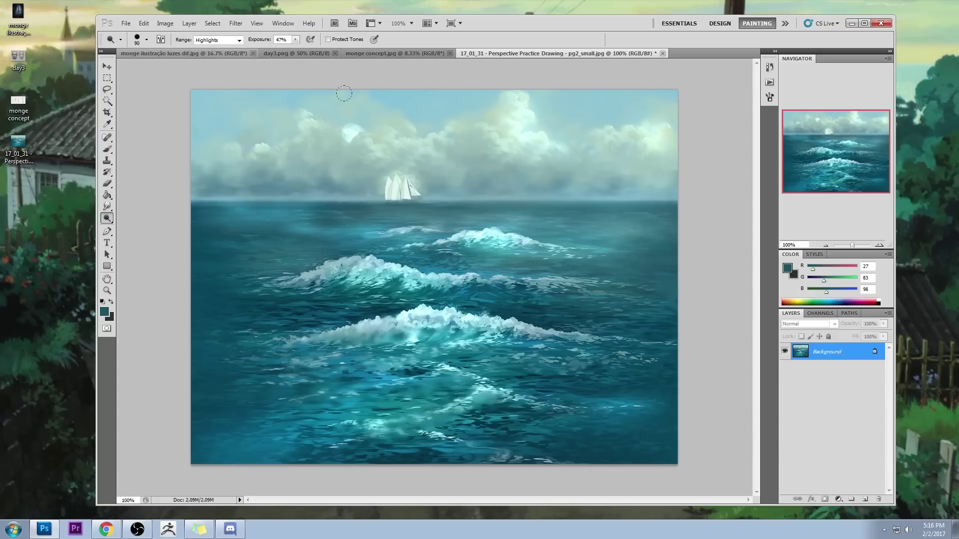
Step: Choose the soft 100 px brush with 0% hardness, enlarge it to 150 and dodge the left cloud's edge
{"action": "right_click", "coordinate": [449, 140]}
{"action": "left_click", "coordinate": [600, 275]}
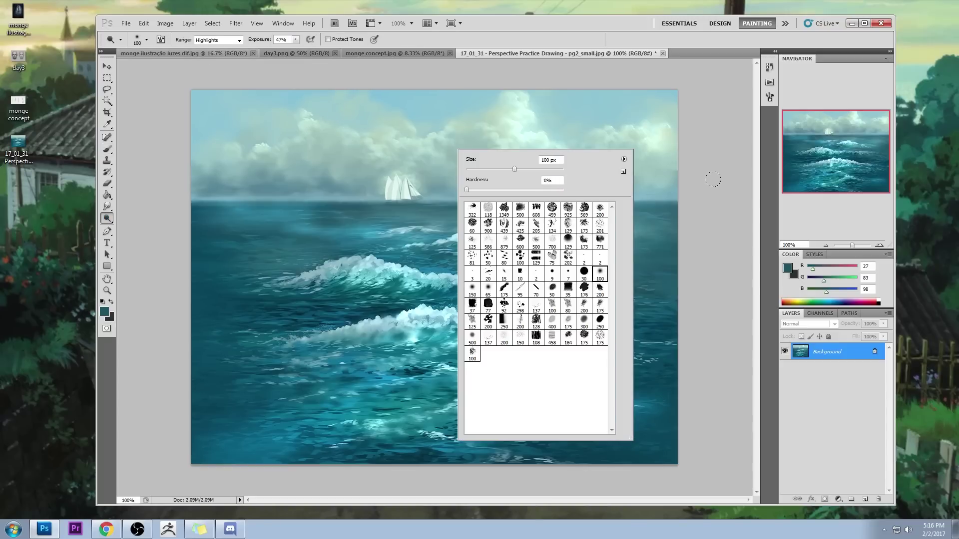
{"action": "left_click", "coordinate": [719, 166]}
{"action": "key", "text": "bracketright"}
{"action": "key", "text": "bracketright"}
{"action": "key", "text": "bracketright"}
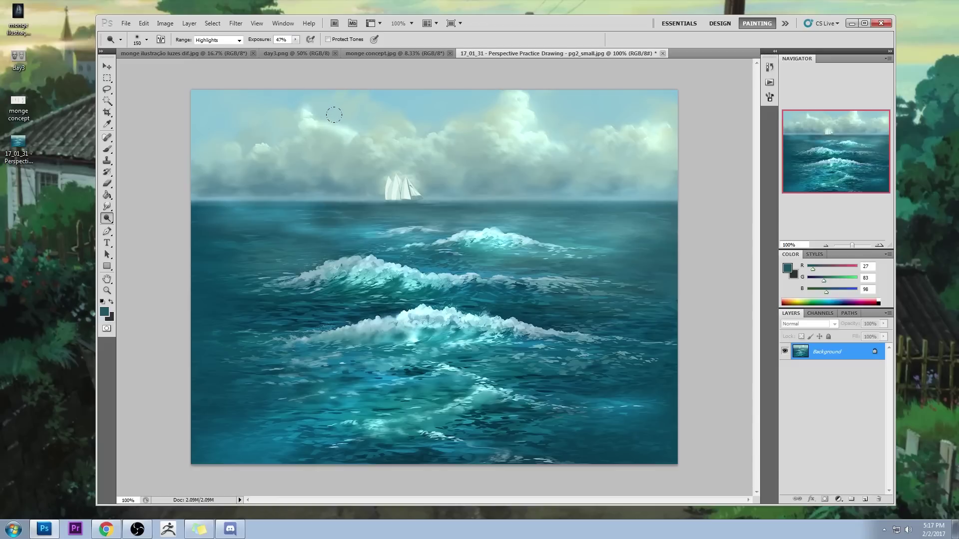
{"action": "key", "text": "alt"}
{"action": "key", "text": "alt"}
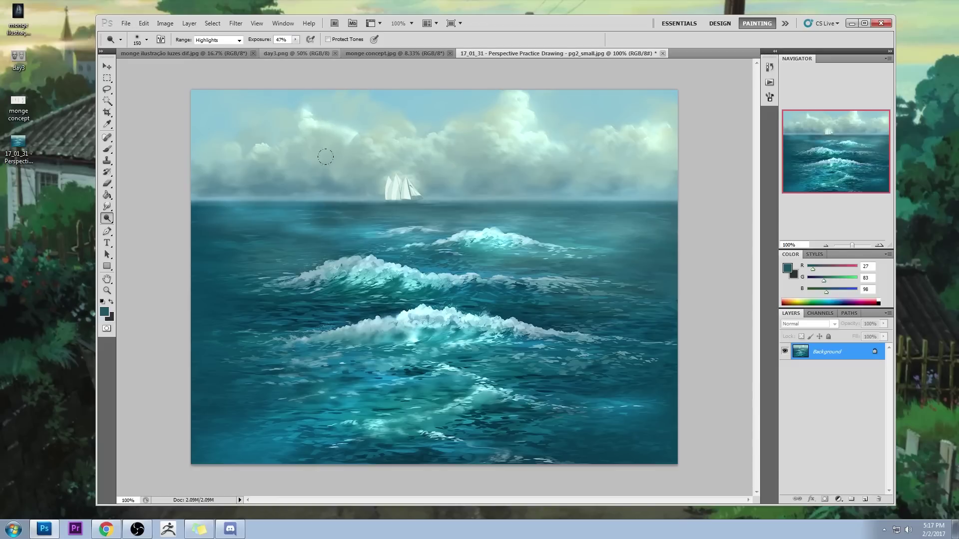
Step: Deselect the cloud selection and return to the Dodge tool
{"action": "key", "text": "m"}
{"action": "right_click", "coordinate": [408, 118]}
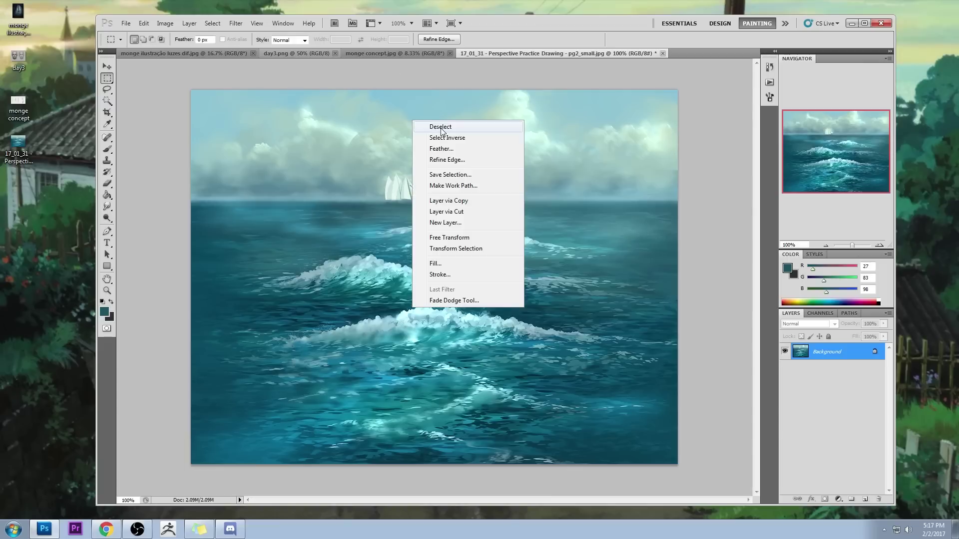
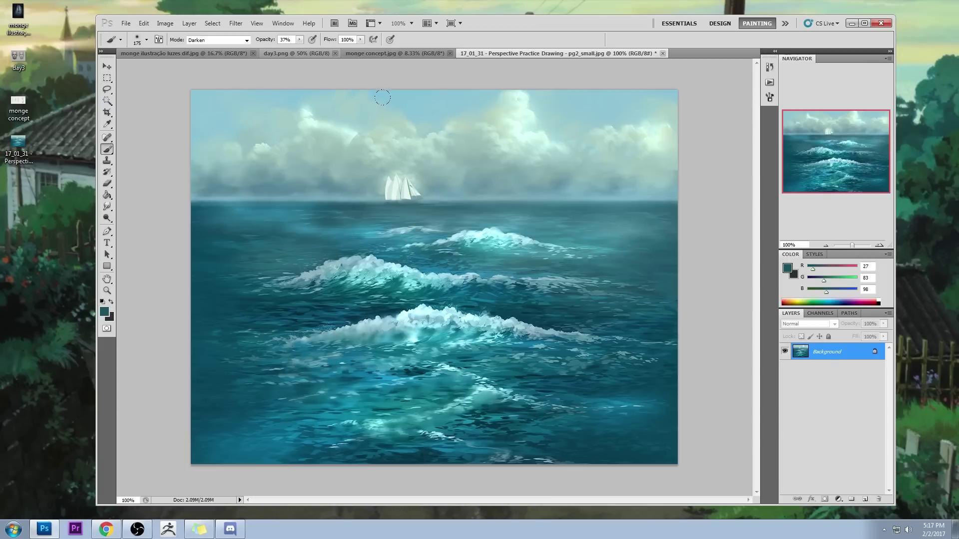
{"action": "left_click", "coordinate": [108, 220]}
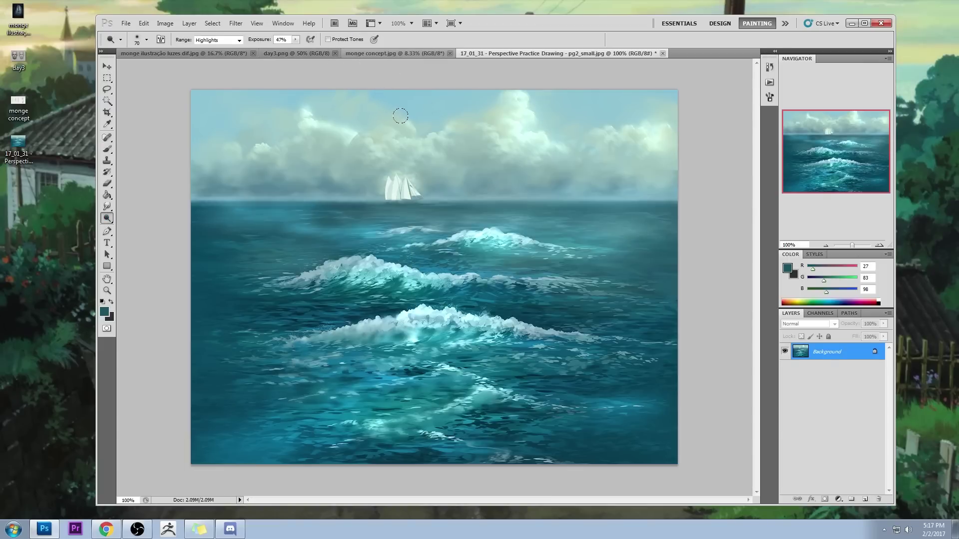
Step: Reduce the Dodge brush to 15, brighten the cloud edge above the ship and enlarge the brush again
{"action": "left_click_drag", "start_coordinate": [404, 118], "coordinate": [404, 119]}
{"action": "key", "text": "bracketleft"}
{"action": "key", "text": "bracketleft"}
{"action": "key", "text": "bracketleft"}
{"action": "key", "text": "bracketleft"}
{"action": "key", "text": "bracketleft"}
{"action": "key", "text": "bracketleft"}
{"action": "key", "text": "bracketleft"}
{"action": "key", "text": "bracketleft"}
{"action": "key", "text": "bracketleft"}
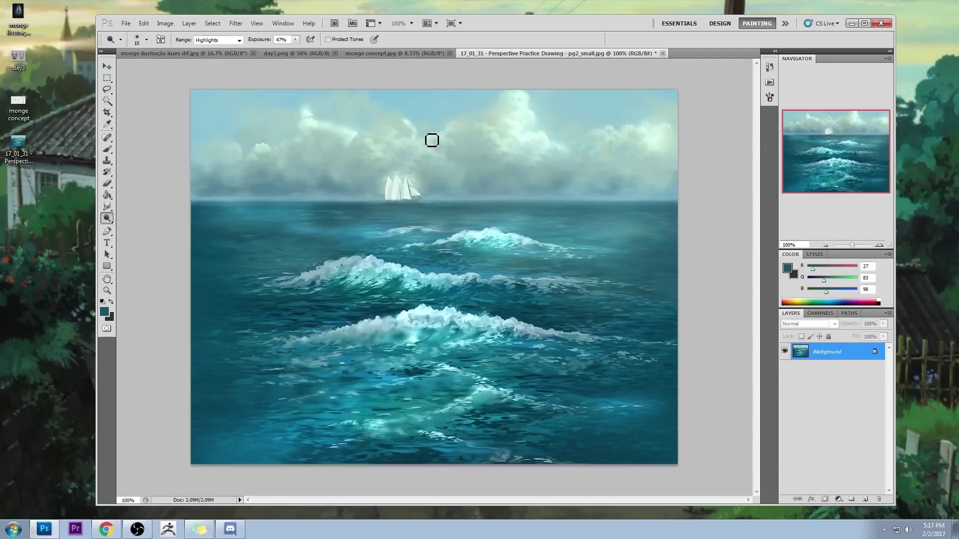
{"action": "key", "text": "bracketright"}
{"action": "key", "text": "bracketright"}
{"action": "key", "text": "bracketright"}
{"action": "key", "text": "bracketright"}
{"action": "key", "text": "bracketright"}
{"action": "key", "text": "bracketright"}
{"action": "key", "text": "bracketright"}
{"action": "key", "text": "bracketright"}
Step: Change to the Brush tool with the soft 100 px tip reduced to 60, and set its mode to Normal
{"action": "key", "text": "b"}
{"action": "right_click", "coordinate": [387, 128]}
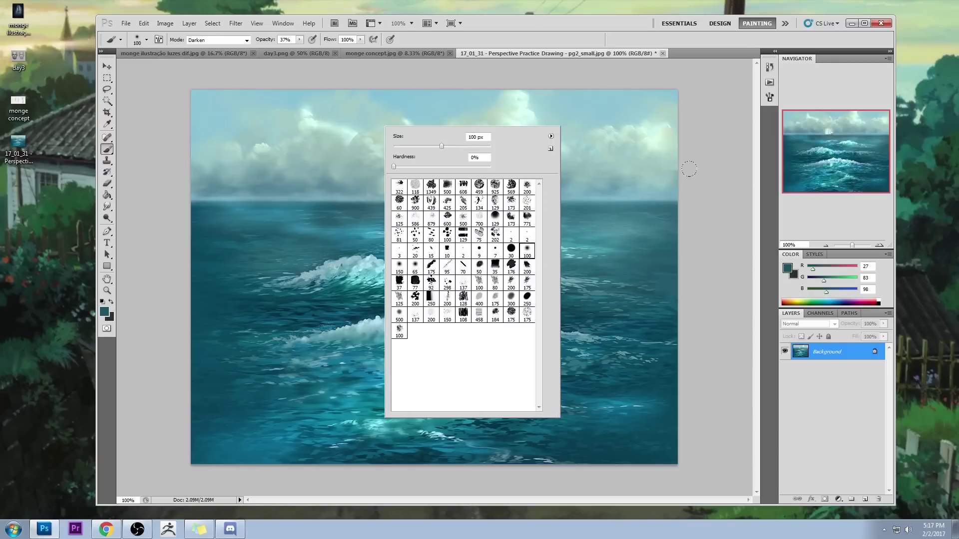
{"action": "left_click", "coordinate": [692, 162]}
{"action": "key", "text": "bracketleft"}
{"action": "key", "text": "bracketleft"}
{"action": "key", "text": "bracketleft"}
{"action": "key", "text": "bracketleft"}
{"action": "left_click", "coordinate": [218, 40]}
{"action": "left_click", "coordinate": [199, 47]}
Step: Sample nearby sky and cloud colours and paint softly over the peak of the left cloud
{"action": "left_click", "coordinate": [106, 206]}
{"action": "left_click", "coordinate": [142, 227]}
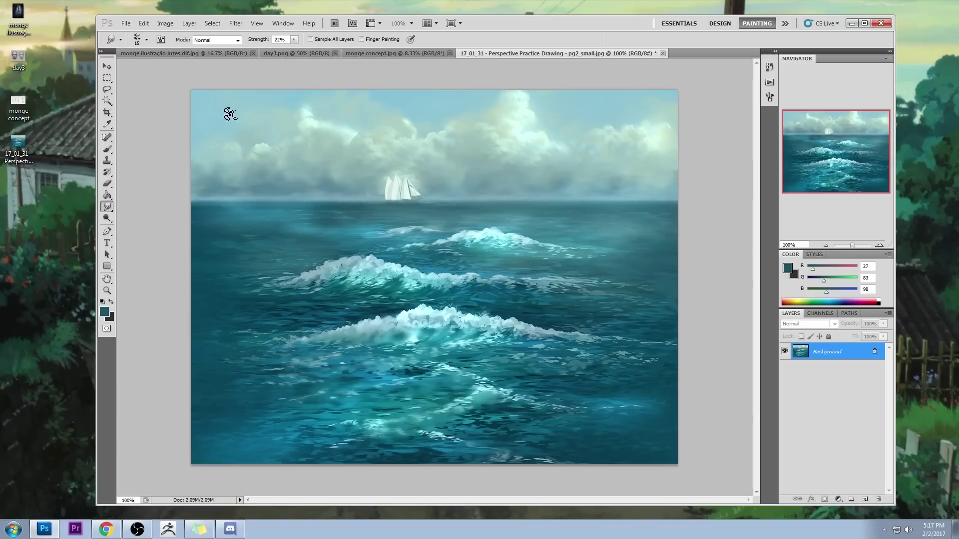
{"action": "key", "text": "b"}
{"action": "left_click", "coordinate": [355, 123], "text": "alt"}
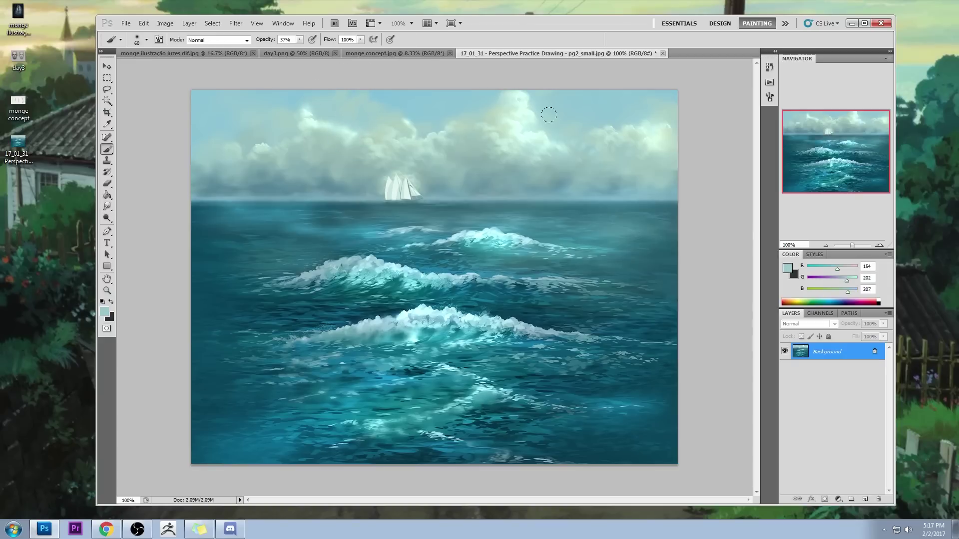
{"action": "left_click", "coordinate": [319, 133], "text": "alt"}
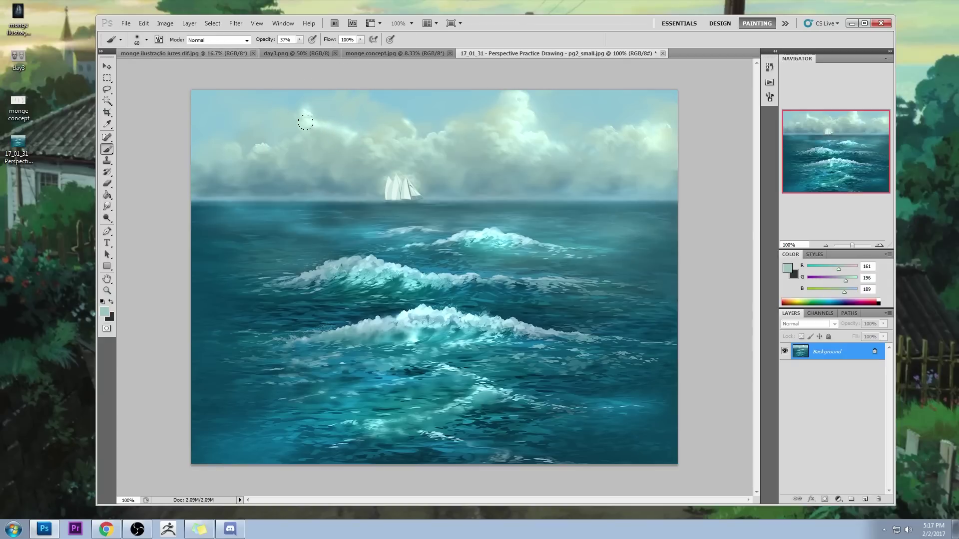
{"action": "left_click_drag", "start_coordinate": [302, 115], "coordinate": [308, 111]}
{"action": "left_click", "coordinate": [431, 134], "text": "alt"}
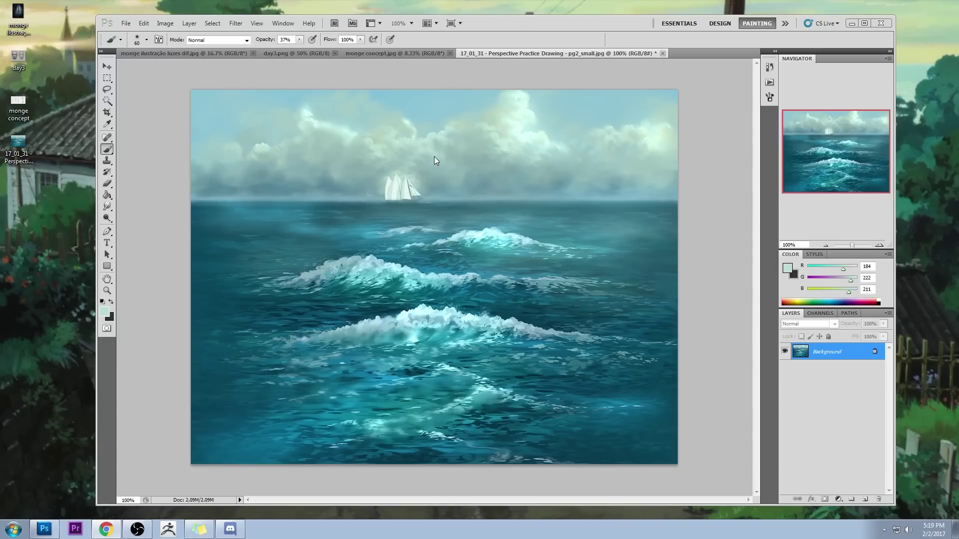
Step: Sample the blue-grey sky just above the horizon and enlarge the brush to 300
{"action": "left_click", "coordinate": [543, 191], "text": "alt"}
{"action": "key", "text": "bracketright"}
{"action": "key", "text": "bracketright"}
{"action": "key", "text": "bracketright"}
{"action": "key", "text": "bracketright"}
{"action": "key", "text": "bracketright"}
{"action": "key", "text": "bracketright"}
{"action": "key", "text": "bracketright"}
{"action": "key", "text": "bracketright"}
{"action": "key", "text": "bracketright"}
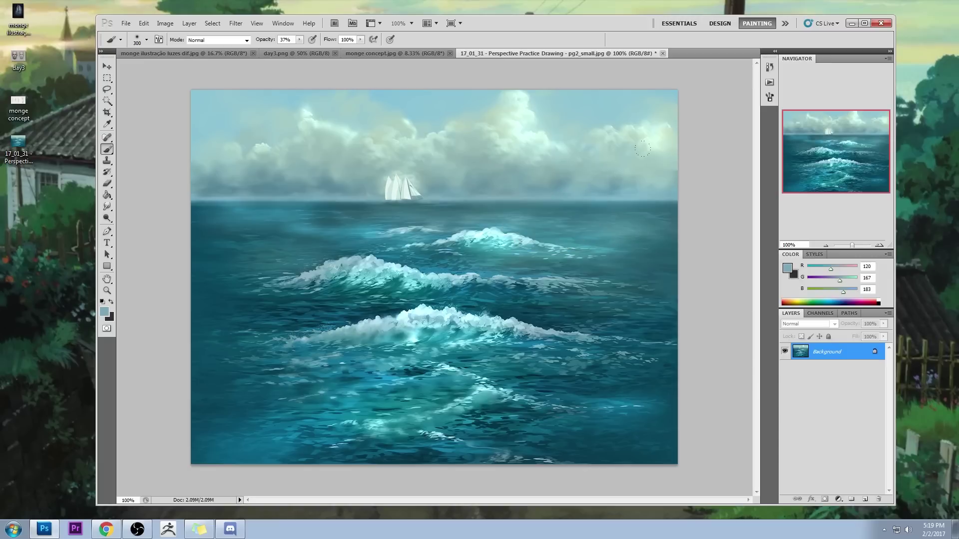
Step: Try painting blue-grey haze over the horizon and the ship, resampling the sky between strokes, and undo the haze strokes
{"action": "left_click_drag", "start_coordinate": [632, 149], "coordinate": [225, 152]}
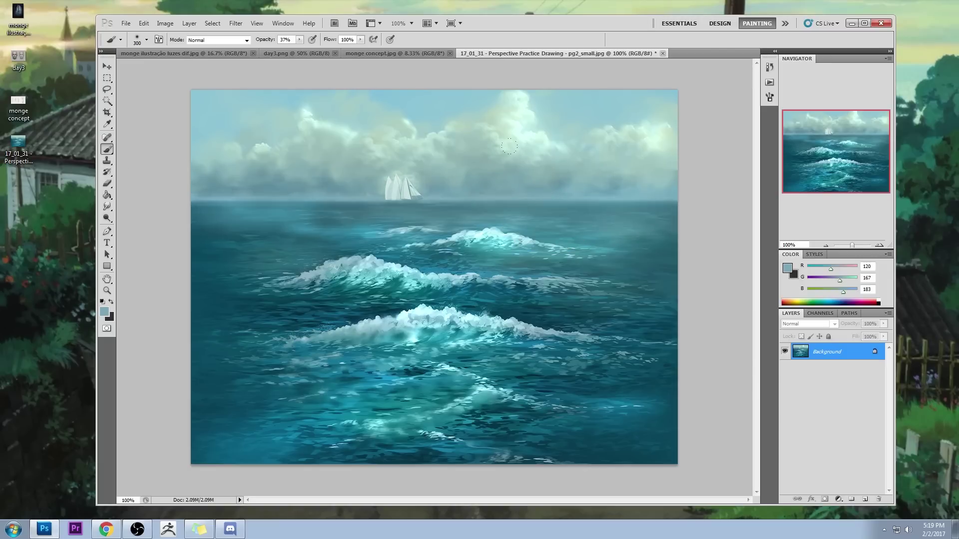
{"action": "left_click", "coordinate": [543, 194], "text": "alt"}
{"action": "left_click", "coordinate": [402, 188]}
{"action": "left_click", "coordinate": [592, 195], "text": "alt"}
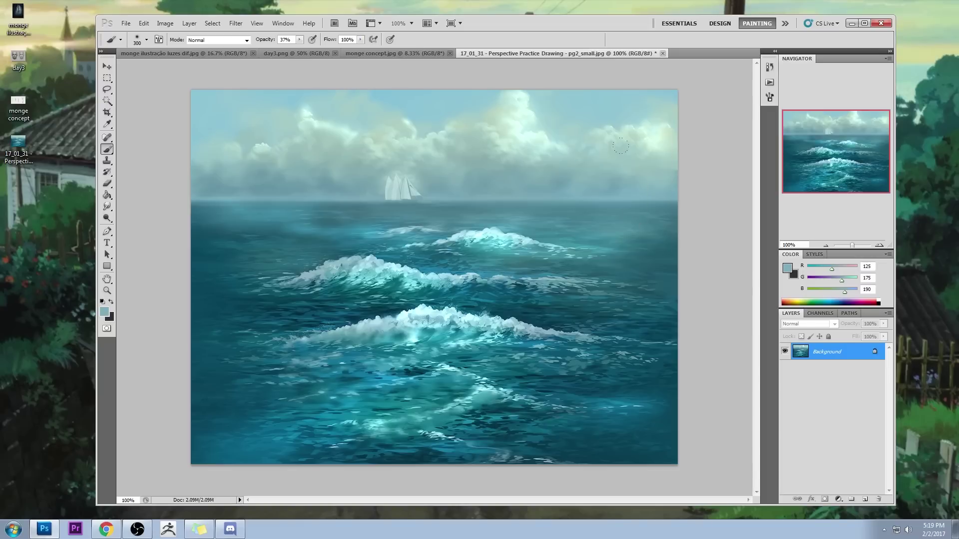
{"action": "left_click_drag", "start_coordinate": [709, 214], "coordinate": [17, 340]}
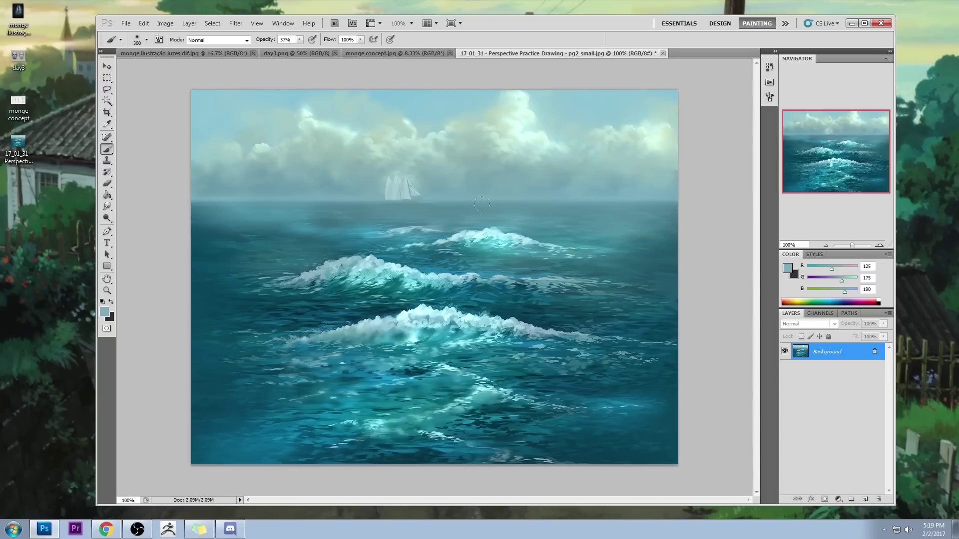
{"action": "key", "text": "ctrl+alt+z"}
{"action": "key", "text": "ctrl+alt+z"}
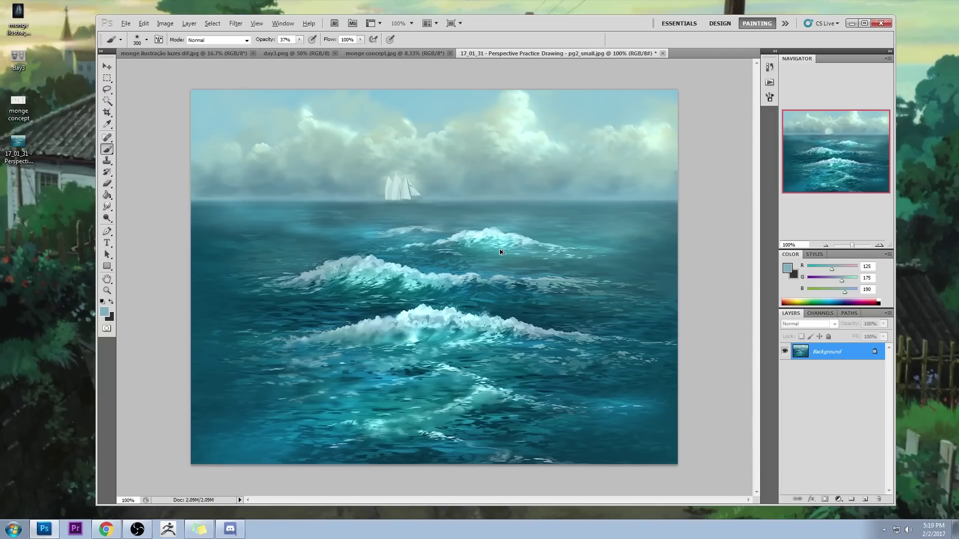
{"action": "key", "text": "ctrl+alt+z"}
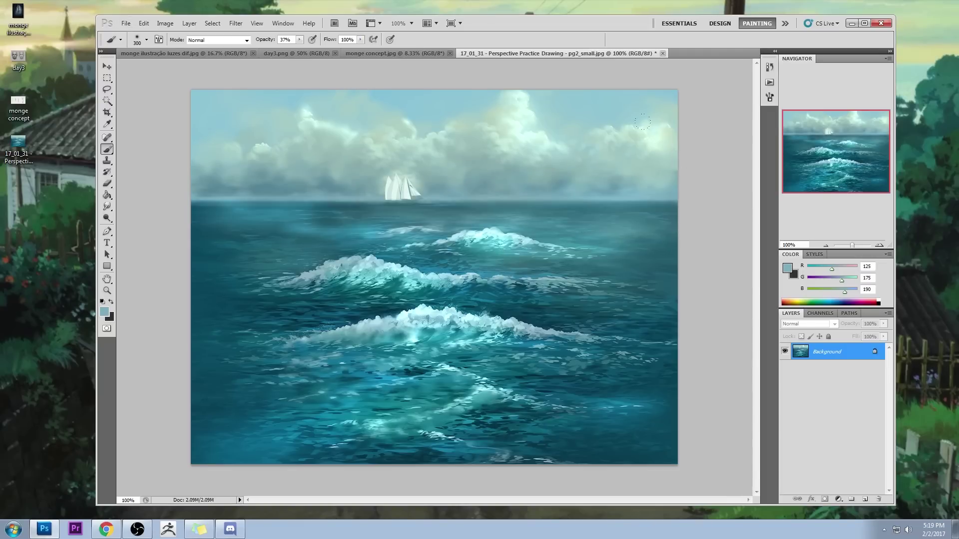
Step: Sample the pale blue sky above the horizon and brush one light layer of haze along the horizon
{"action": "key", "text": "alt"}
{"action": "left_click", "coordinate": [604, 196], "text": "alt"}
{"action": "left_click_drag", "start_coordinate": [614, 205], "coordinate": [198, 210]}
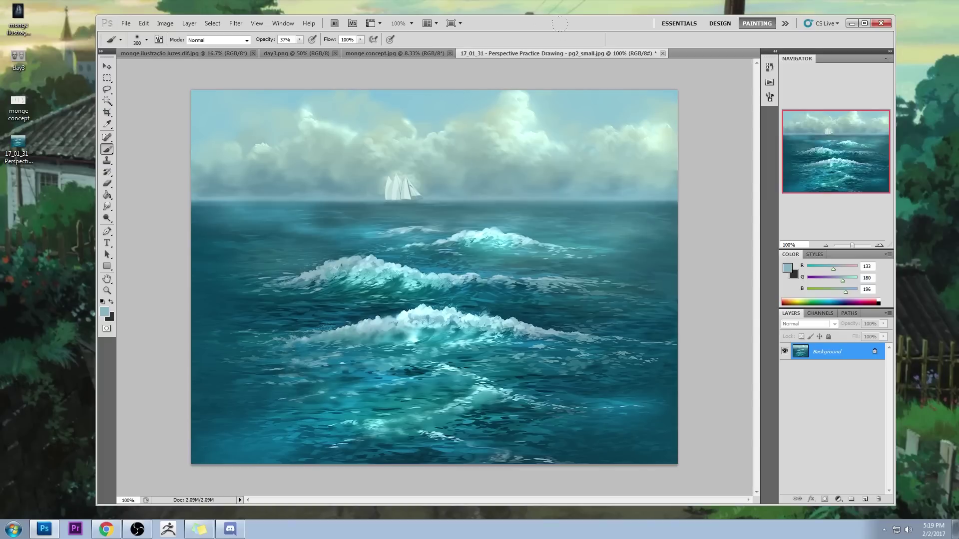
Step: Close the seascape document, saving its changes
{"action": "left_click", "coordinate": [663, 53]}
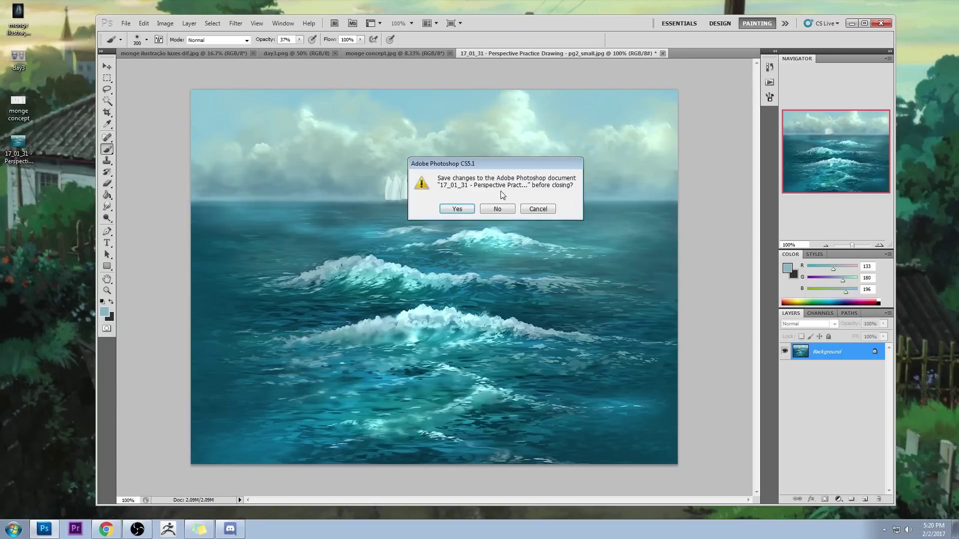
{"action": "left_click", "coordinate": [462, 212]}
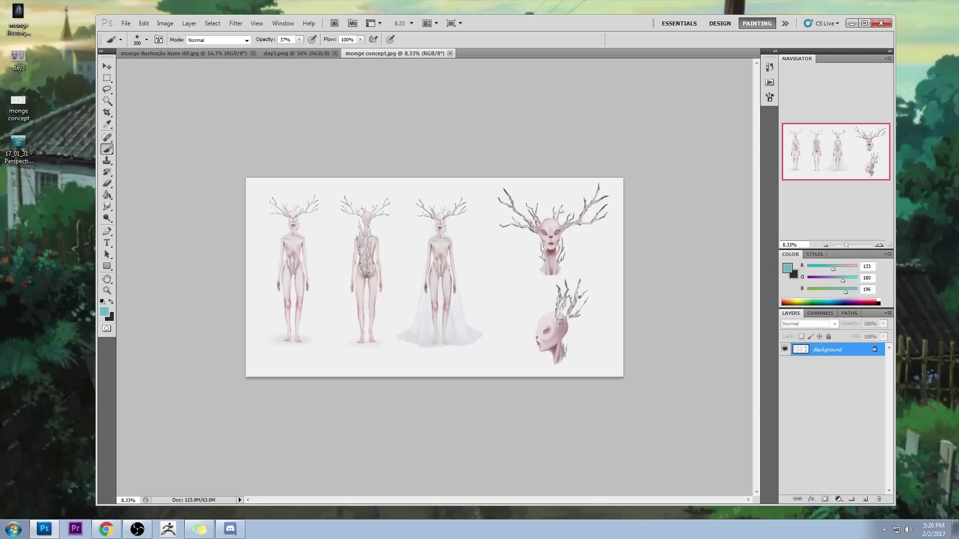
{"action": "key", "text": "alt+Tab"}
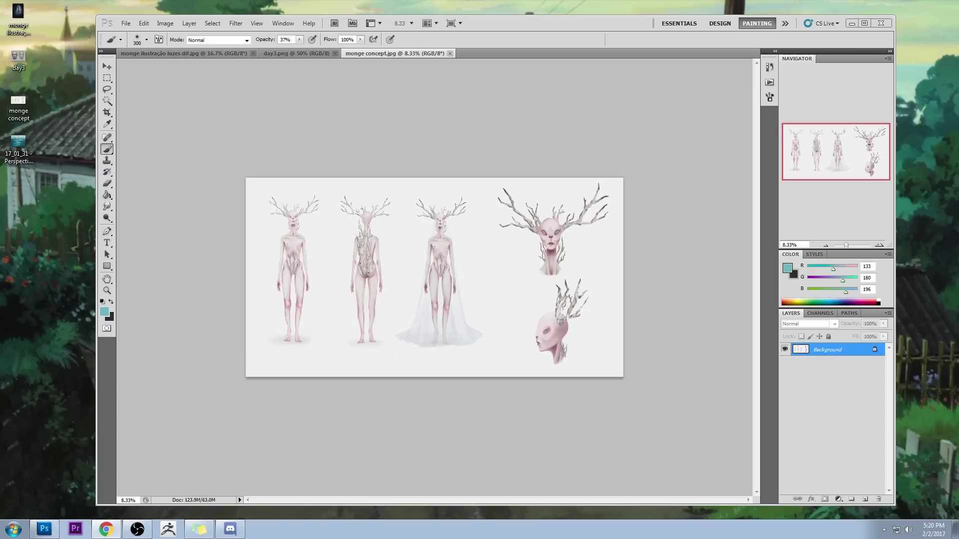
{"action": "left_click", "coordinate": [441, 138]}
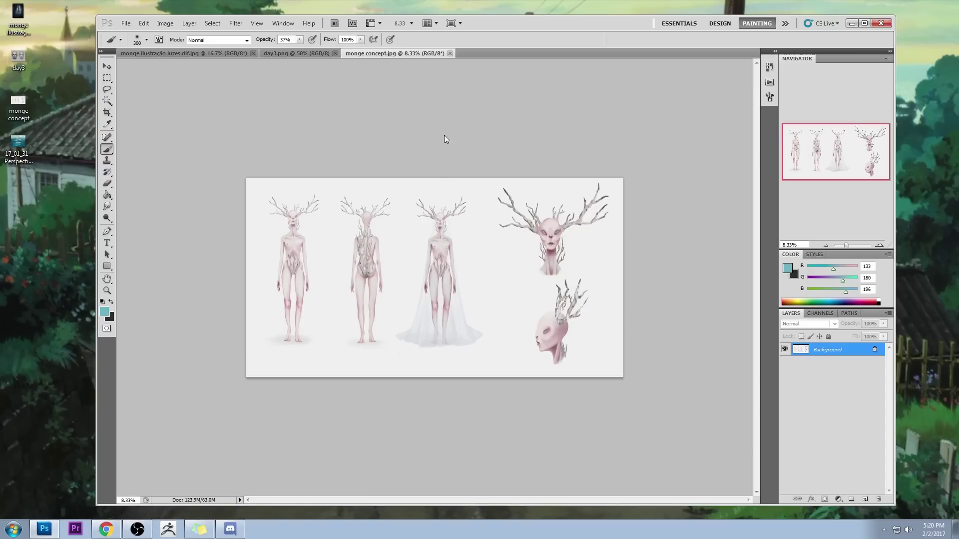
Step: View the forest illustration, switch to day3.png and leave nothing selected in it
{"action": "left_click", "coordinate": [194, 53]}
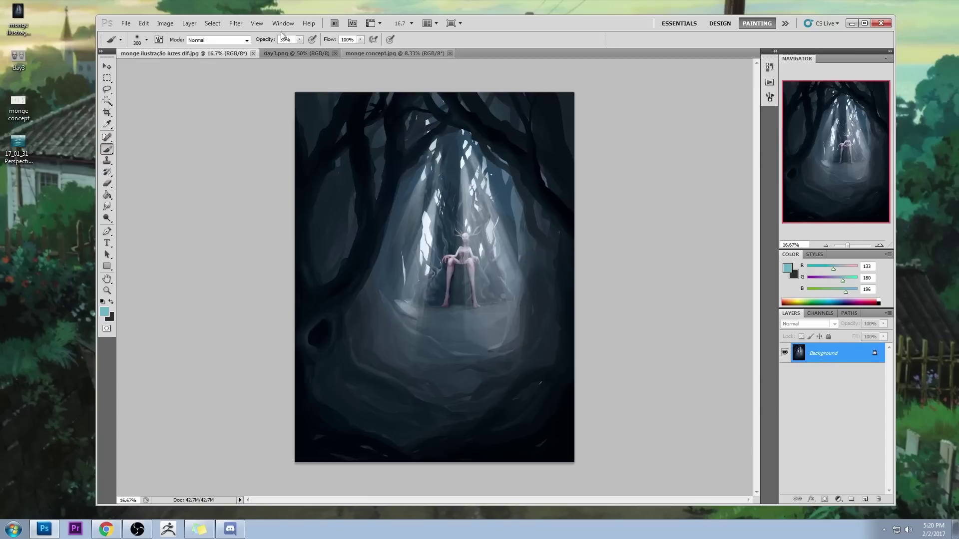
{"action": "left_click", "coordinate": [288, 54]}
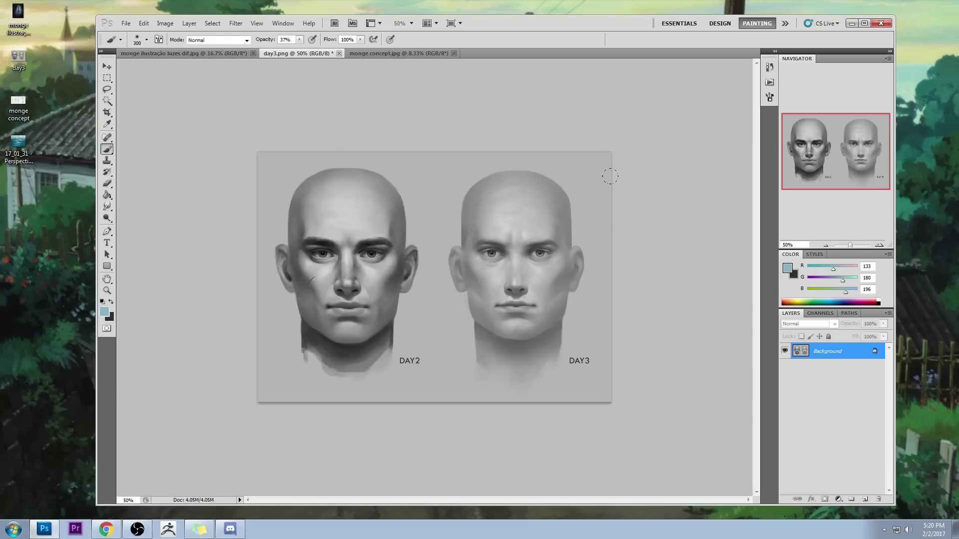
{"action": "key", "text": "m"}
{"action": "right_click", "coordinate": [645, 140]}
{"action": "left_click", "coordinate": [660, 132]}
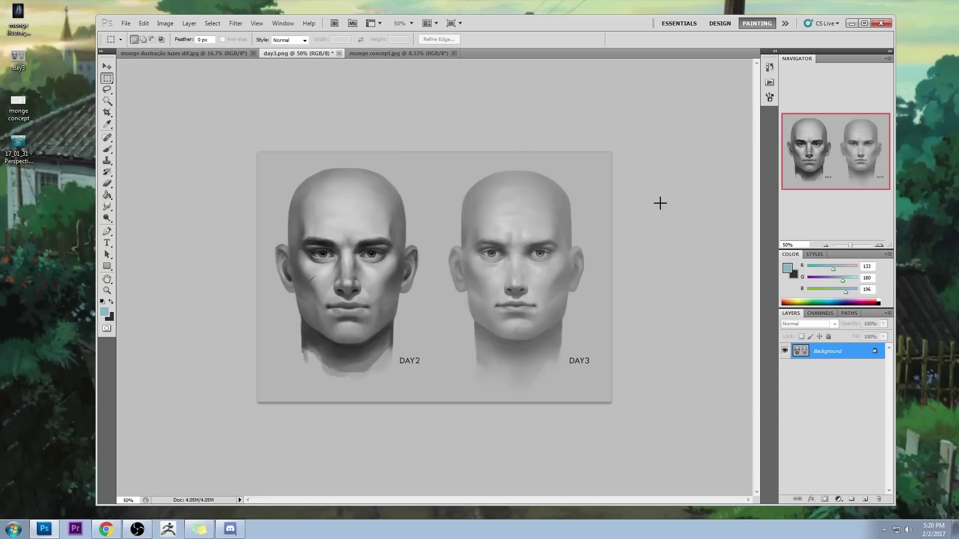
{"action": "key", "text": "b"}
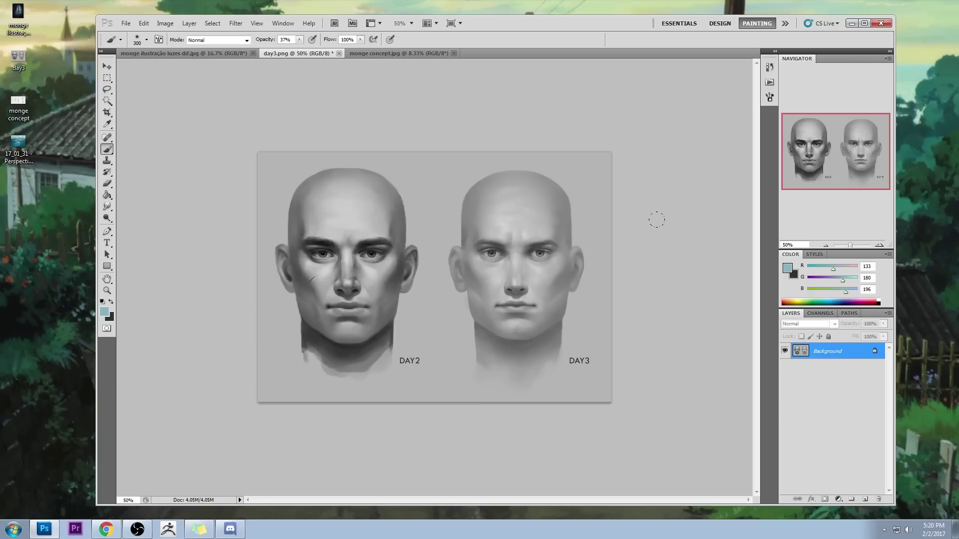
Step: Lasso the facial features of the DAY3 head and copy them to a new layer
{"action": "key", "text": "l"}
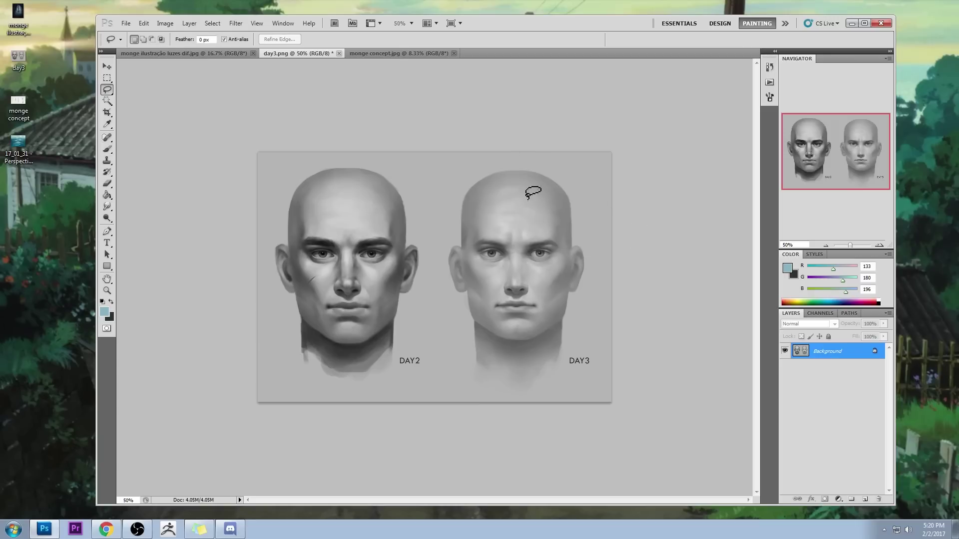
{"action": "left_click_drag", "start_coordinate": [496, 218], "coordinate": [477, 221]}
{"action": "left_click_drag", "start_coordinate": [491, 319], "coordinate": [531, 327]}
{"action": "left_click_drag", "start_coordinate": [563, 232], "coordinate": [497, 217]}
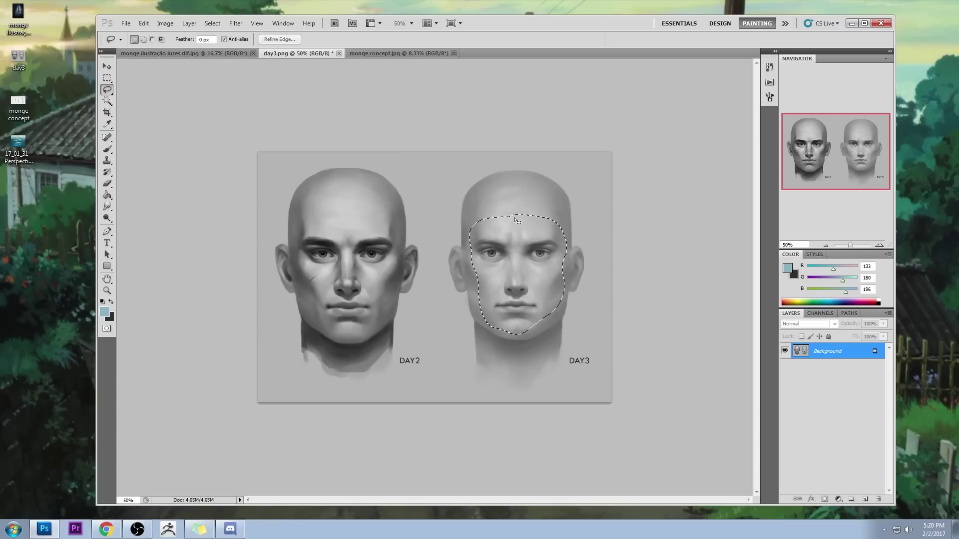
{"action": "key", "text": "ctrl+j"}
Step: Scale the copied DAY3 face to 103.73% and align it over the head
{"action": "key", "text": "v"}
{"action": "left_click_drag", "start_coordinate": [564, 216], "coordinate": [571, 211]}
{"action": "left_click_drag", "start_coordinate": [536, 244], "coordinate": [538, 245]}
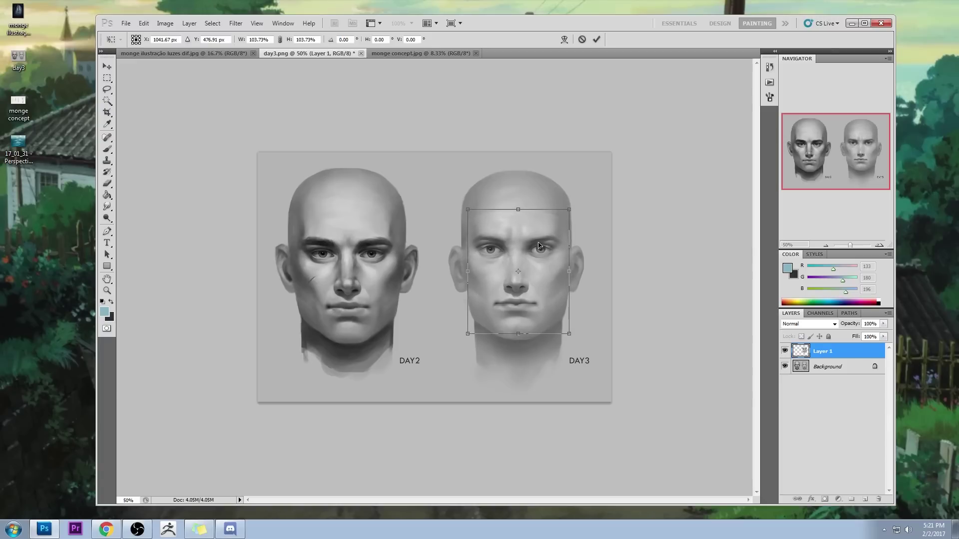
{"action": "key", "text": "Return"}
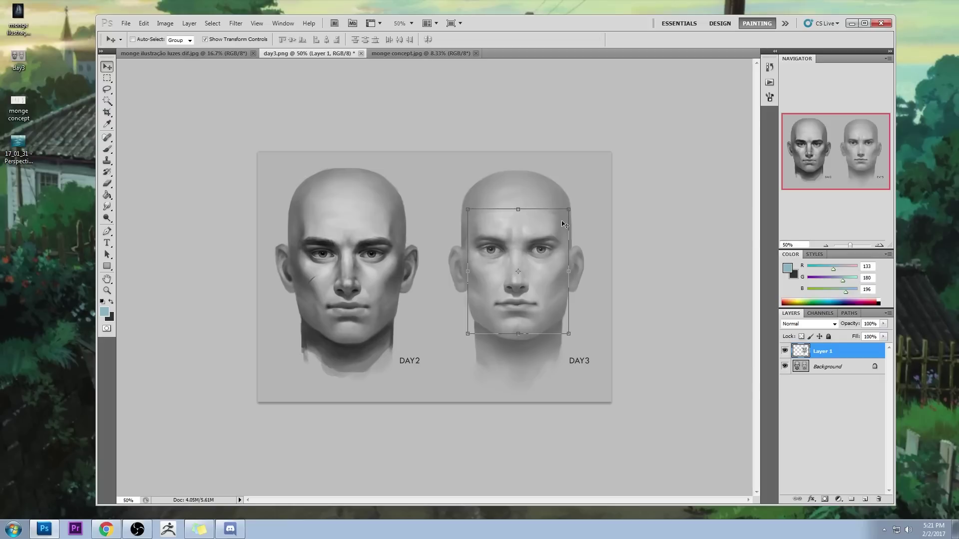
{"action": "key", "text": "ctrl+h"}
{"action": "key", "text": "ctrl+z"}
{"action": "key", "text": "ctrl+h"}
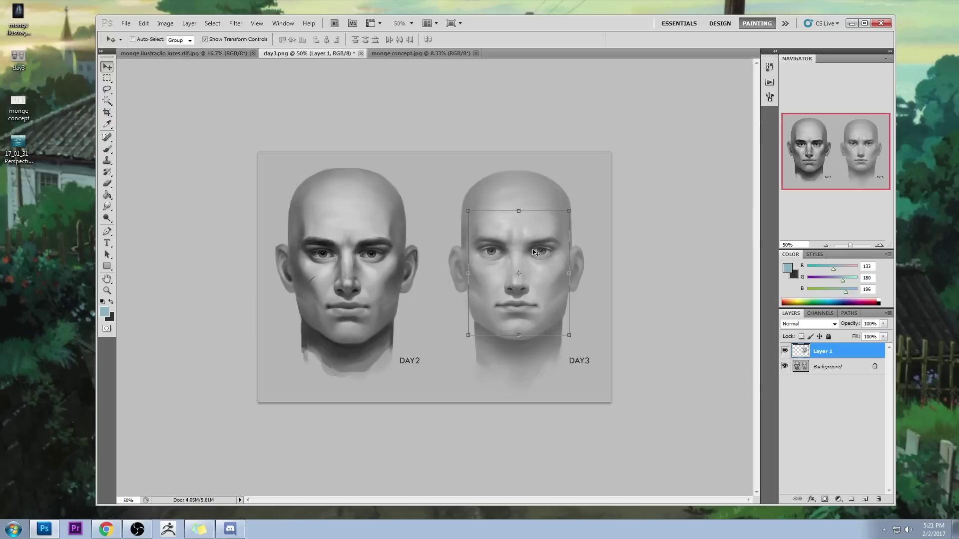
Step: Enlarge the Eraser to 200 and toggle the copied face layer's visibility to compare it with the original
{"action": "key", "text": "e"}
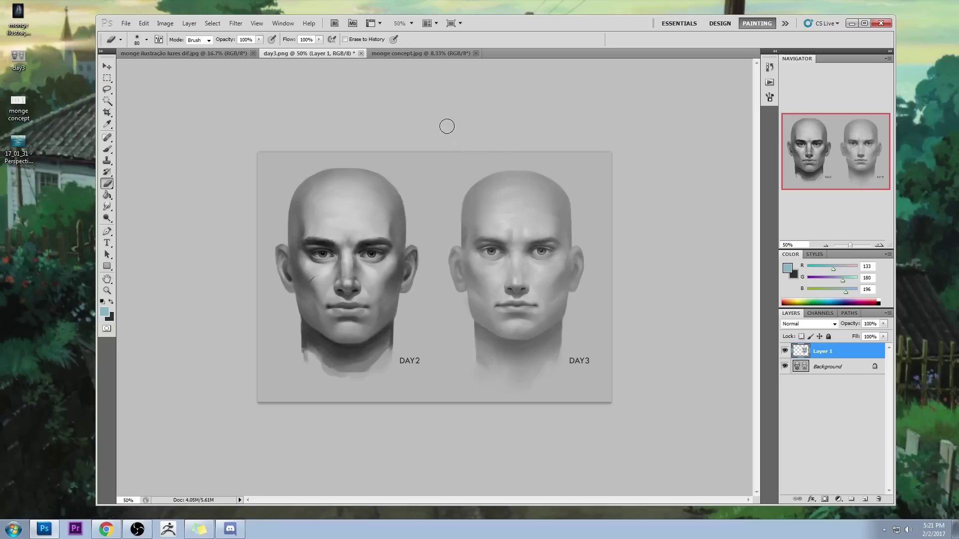
{"action": "key", "text": "bracketright"}
{"action": "key", "text": "bracketright"}
{"action": "key", "text": "bracketright"}
{"action": "left_click", "coordinate": [784, 352]}
{"action": "left_click", "coordinate": [785, 352]}
{"action": "left_click", "coordinate": [784, 352]}
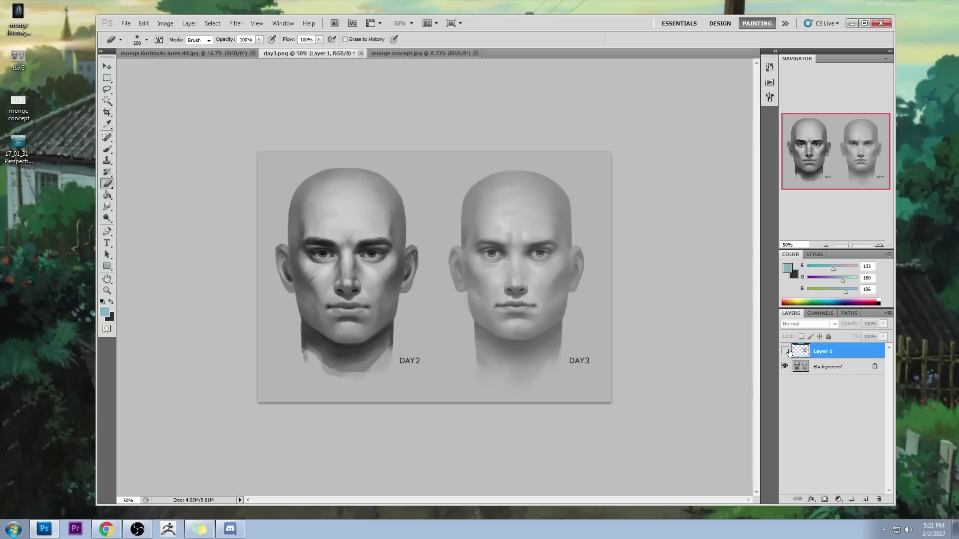
{"action": "left_click", "coordinate": [784, 352]}
Step: Lasso the nose area of the enlarged DAY3 face and copy it to a new layer
{"action": "key", "text": "l"}
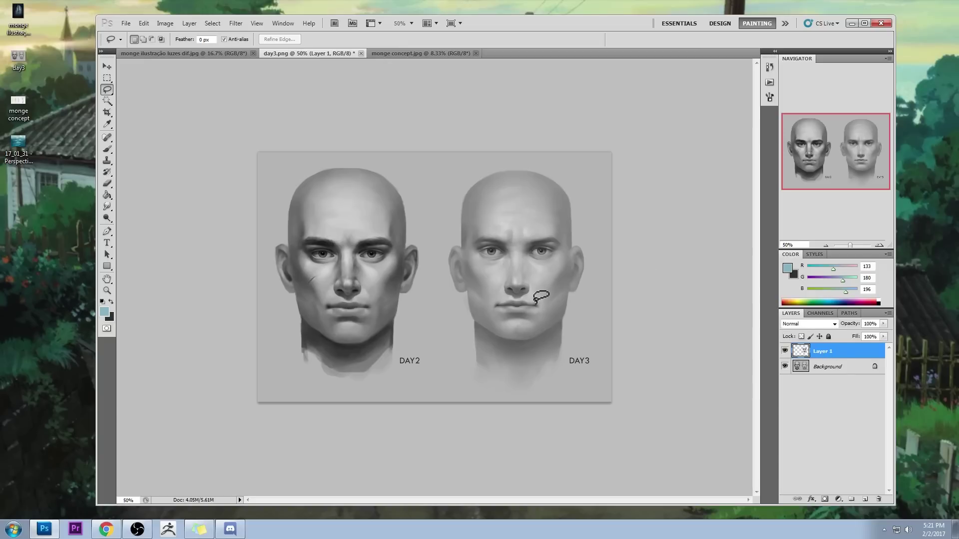
{"action": "mouse_move", "coordinate": [510, 296]}
{"action": "left_mouse_down"}
{"action": "mouse_move", "coordinate": [504, 262]}
{"action": "mouse_move", "coordinate": [544, 270]}
{"action": "mouse_move", "coordinate": [530, 297]}
{"action": "left_mouse_up"}
{"action": "key", "text": "ctrl+j"}
Step: Scale the copied nose to 111.48% and nudge it into position on the DAY3 face
{"action": "key", "text": "v"}
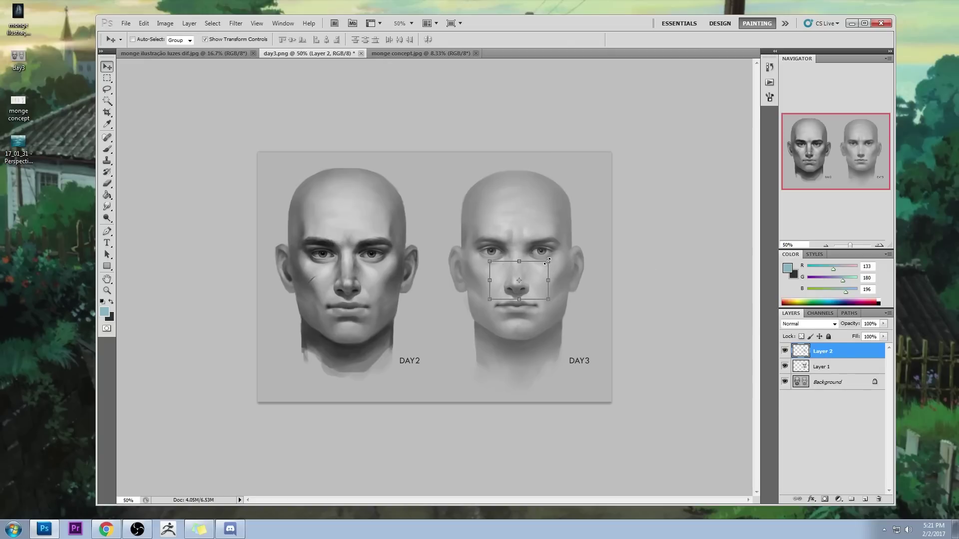
{"action": "left_click_drag", "start_coordinate": [547, 261], "coordinate": [554, 257]}
{"action": "left_click_drag", "start_coordinate": [533, 288], "coordinate": [529, 288]}
{"action": "key", "text": "Right"}
{"action": "key", "text": "Right"}
{"action": "key", "text": "Right"}
{"action": "key", "text": "Right"}
{"action": "key", "text": "Down"}
{"action": "key", "text": "Down"}
{"action": "key", "text": "Down"}
{"action": "key", "text": "Down"}
{"action": "key", "text": "Down"}
{"action": "key", "text": "Down"}
{"action": "key", "text": "Down"}
{"action": "key", "text": "Down"}
{"action": "key", "text": "Down"}
{"action": "key", "text": "Down"}
{"action": "key", "text": "Down"}
{"action": "key", "text": "Down"}
{"action": "key", "text": "Down"}
{"action": "key", "text": "Down"}
{"action": "key", "text": "Down"}
{"action": "key", "text": "Down"}
{"action": "key", "text": "Down"}
{"action": "key", "text": "Down"}
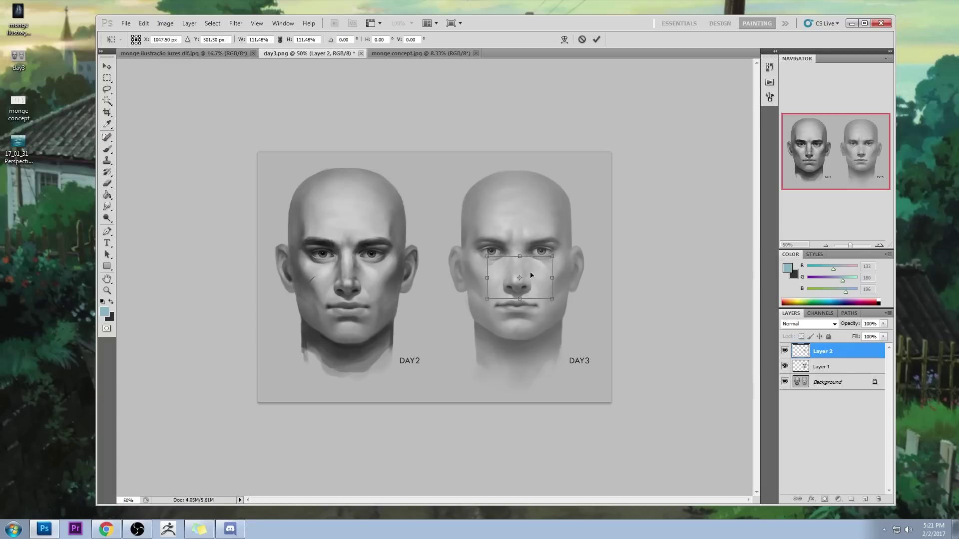
{"action": "key", "text": "Left"}
{"action": "key", "text": "Left"}
{"action": "key", "text": "Return"}
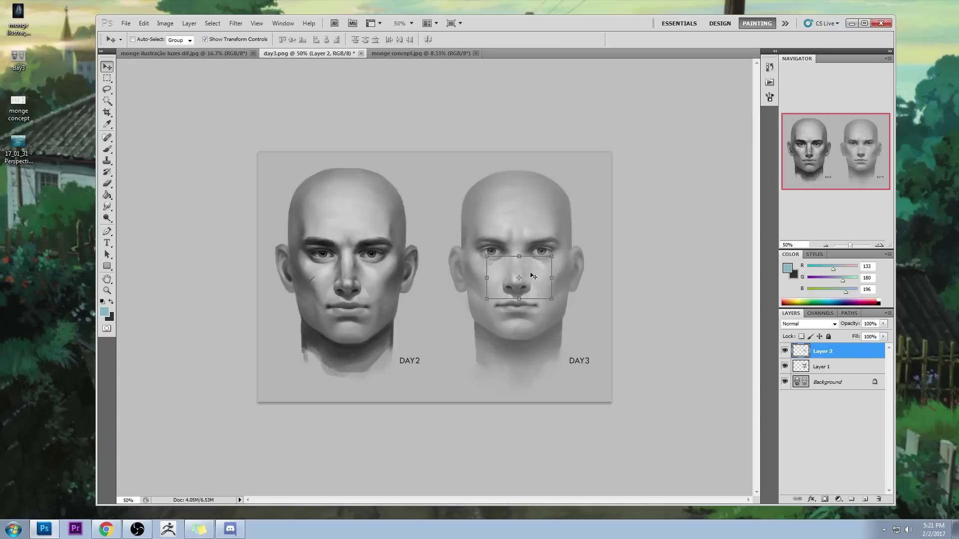
Step: Blend the edges of the enlarged nose copy with the Eraser and toggle its layer to compare before and after
{"action": "key", "text": "e"}
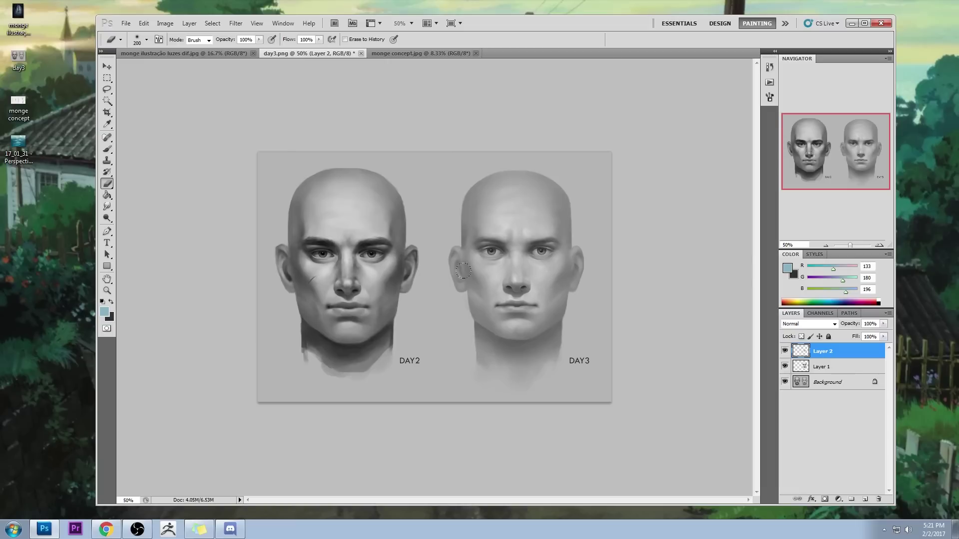
{"action": "left_click", "coordinate": [784, 351]}
{"action": "left_click", "coordinate": [785, 352]}
{"action": "key", "text": "b"}
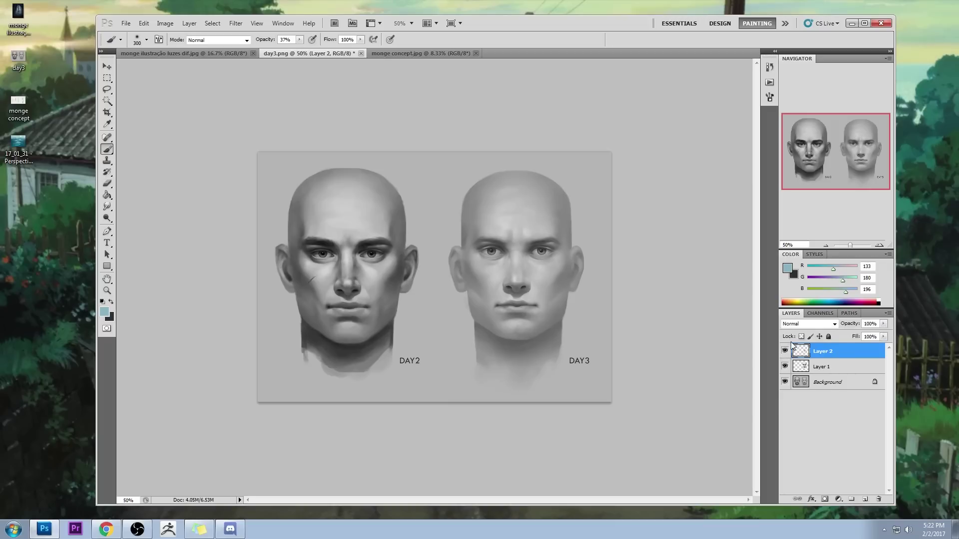
Step: Merge the nose copy down into the face layer, compare the layer on and off, and merge it into the Background
{"action": "right_click", "coordinate": [829, 353]}
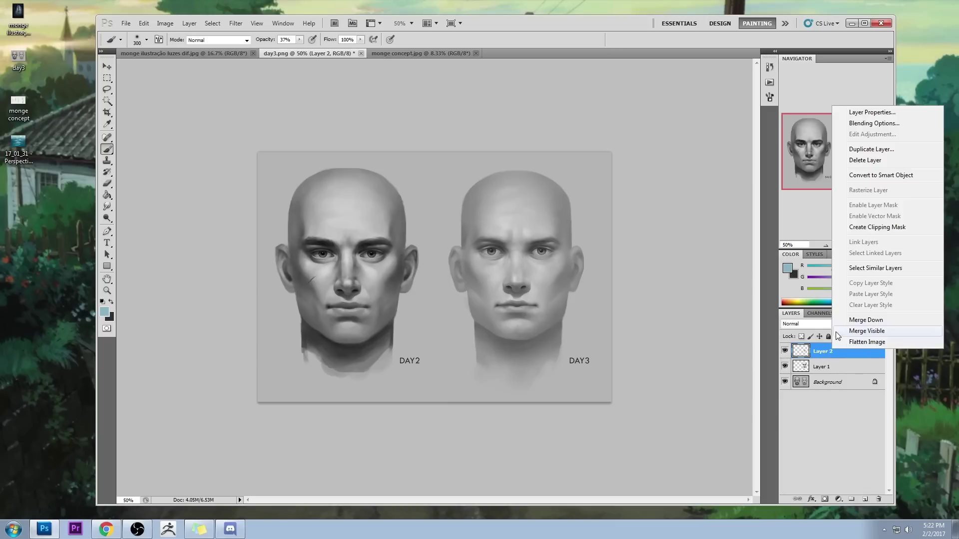
{"action": "left_click", "coordinate": [844, 331]}
{"action": "left_click", "coordinate": [786, 352]}
{"action": "left_click", "coordinate": [786, 353]}
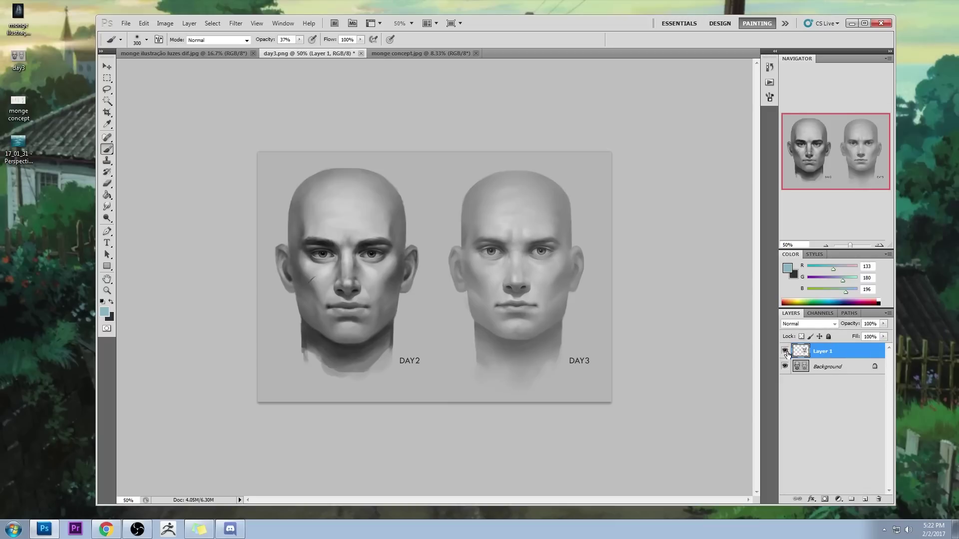
{"action": "left_click", "coordinate": [787, 352]}
{"action": "left_click", "coordinate": [787, 352]}
{"action": "left_click", "coordinate": [840, 368]}
{"action": "right_click", "coordinate": [825, 352]}
{"action": "left_click", "coordinate": [829, 326]}
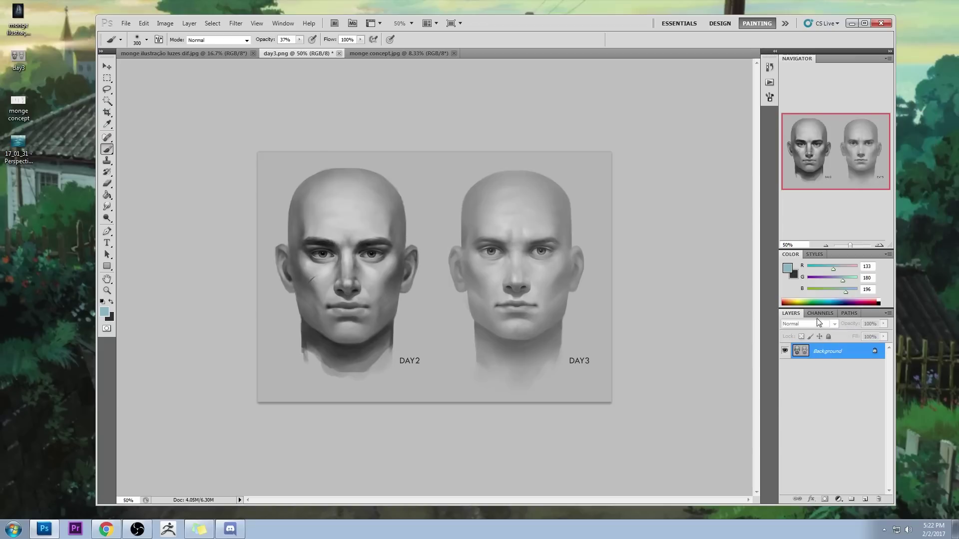
Step: Push the tops of both heads slightly upward in Liquify with the Forward Warp tool at brush size 526
{"action": "left_click", "coordinate": [236, 23]}
{"action": "left_click", "coordinate": [270, 72]}
{"action": "left_click", "coordinate": [753, 82]}
{"action": "left_click_drag", "start_coordinate": [726, 94], "coordinate": [721, 94]}
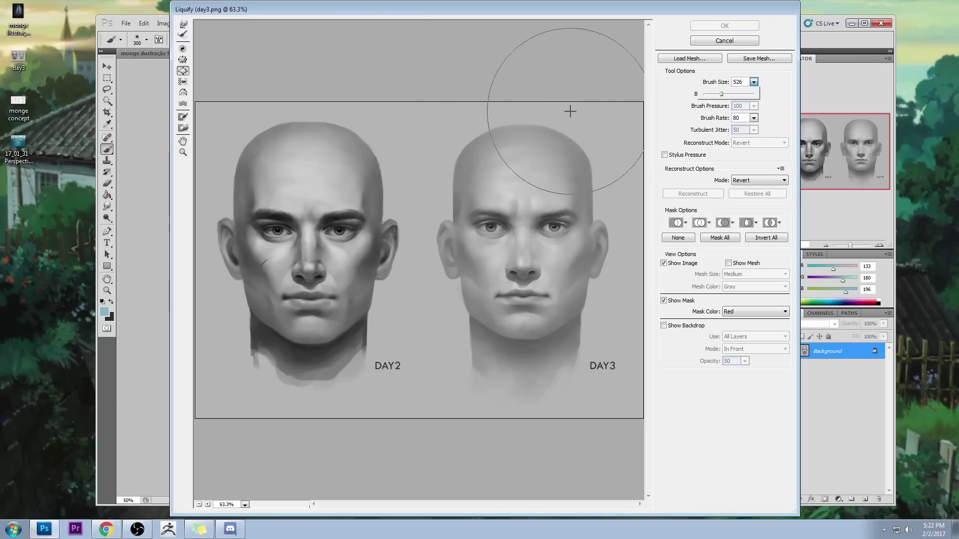
{"action": "left_click_drag", "start_coordinate": [287, 127], "coordinate": [312, 108]}
{"action": "key", "text": "ctrl+z"}
{"action": "key", "text": "w"}
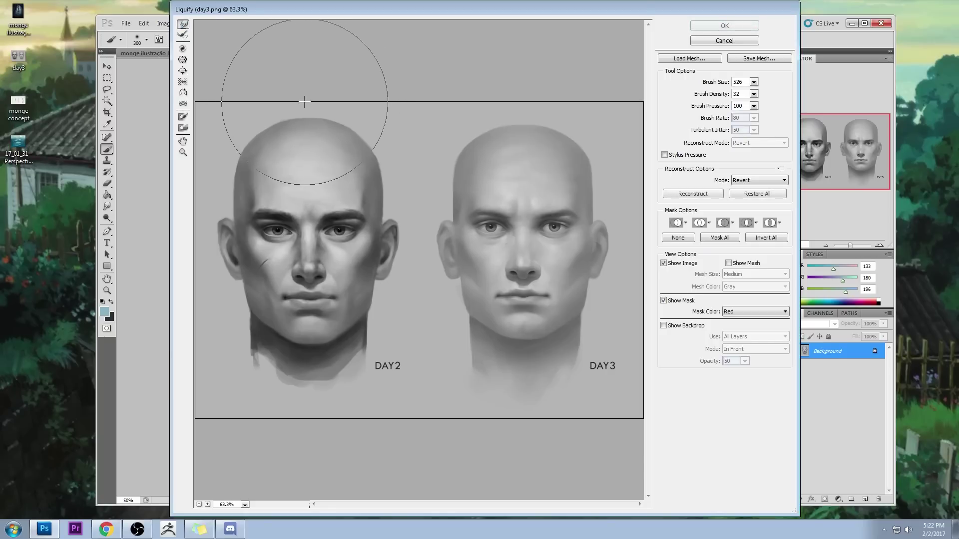
{"action": "left_click_drag", "start_coordinate": [494, 110], "coordinate": [567, 111]}
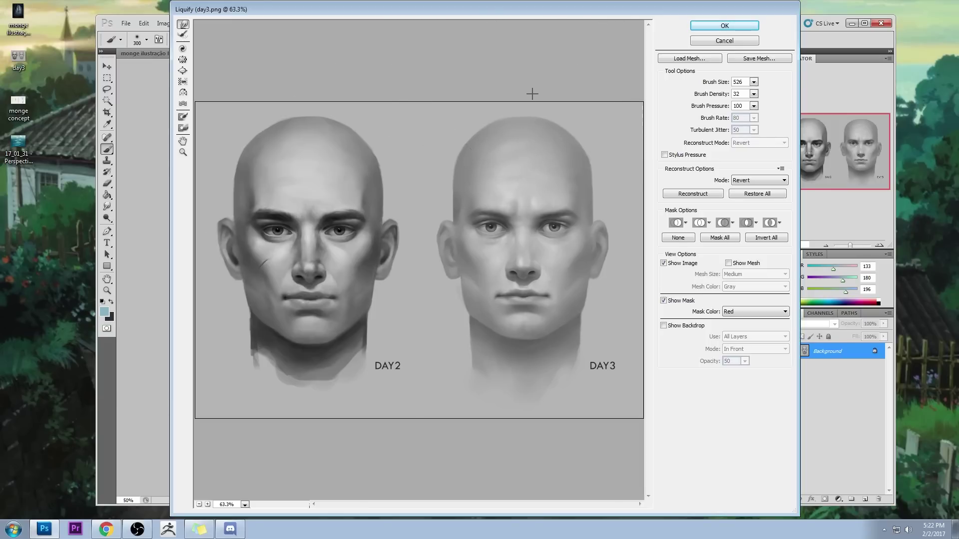
{"action": "left_click", "coordinate": [731, 27]}
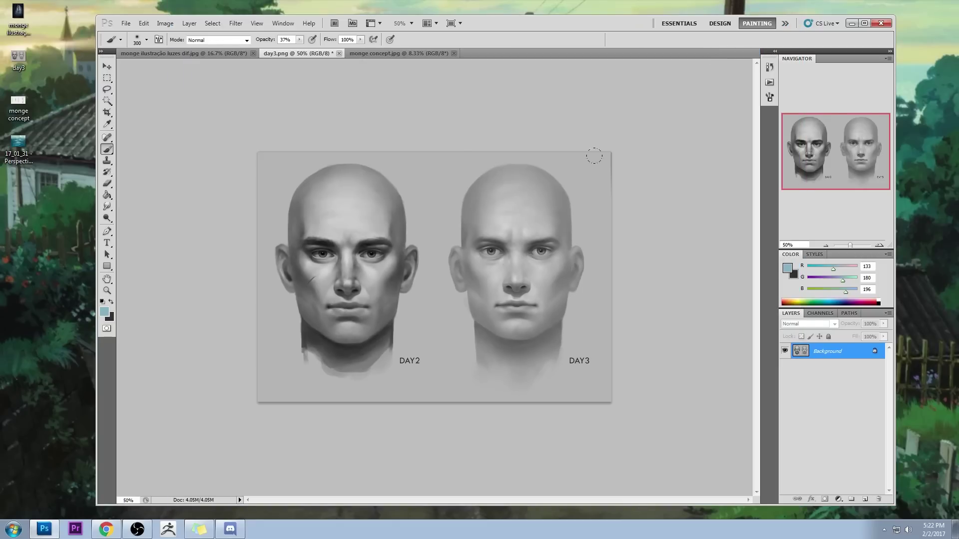
Step: Copy the entire edited image, revert to the day3.png history snapshot, and paste the copy in place as a new layer
{"action": "key", "text": "ctrl+z"}
{"action": "scroll", "coordinate": [543, 190], "scroll_direction": "up", "scroll_amount": 1}
{"action": "scroll", "coordinate": [582, 250], "scroll_direction": "down", "scroll_amount": 5}
{"action": "scroll", "coordinate": [585, 251], "scroll_direction": "down", "scroll_amount": 1}
{"action": "key", "text": "ctrl+a"}
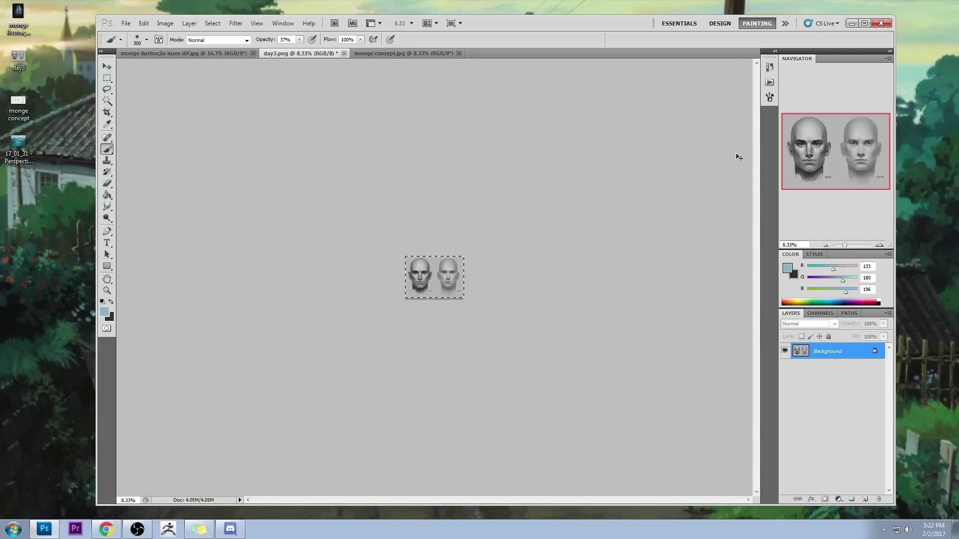
{"action": "left_click", "coordinate": [769, 67]}
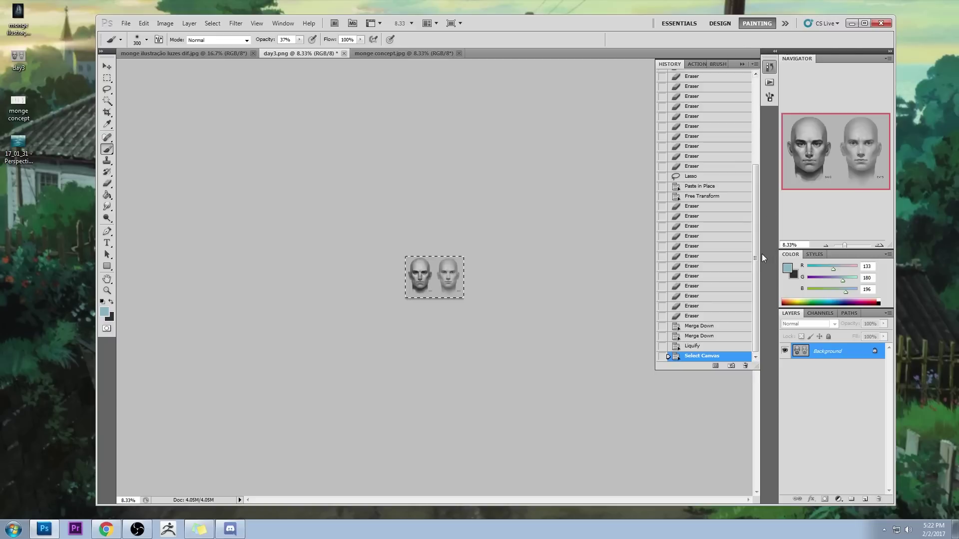
{"action": "left_click_drag", "start_coordinate": [755, 255], "coordinate": [758, 139]}
{"action": "left_click", "coordinate": [734, 76]}
{"action": "key", "text": "ctrl+shift+v"}
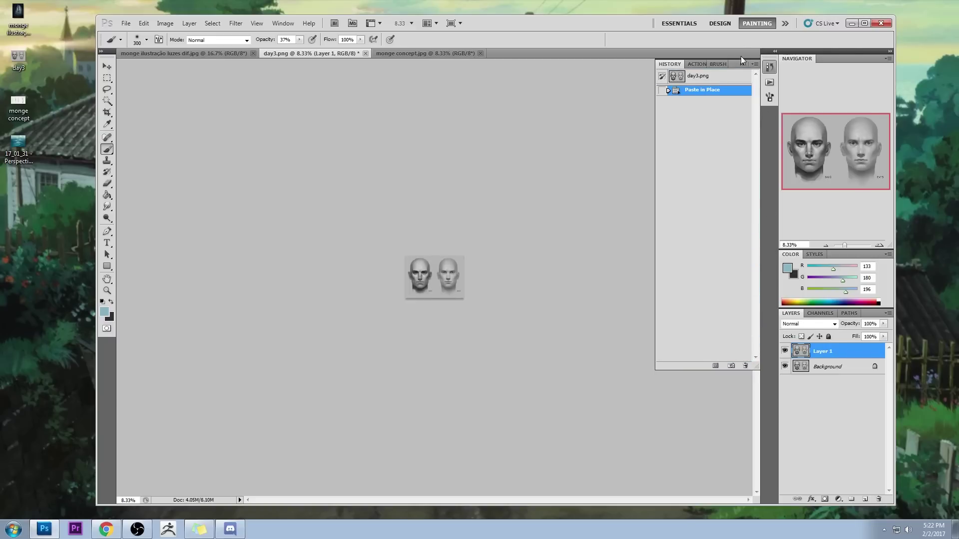
{"action": "left_click", "coordinate": [728, 68]}
Step: Toggle the pasted layer's visibility at full-screen fit and at 50% zoom to compare the edited heads with the originals
{"action": "key", "text": "z"}
{"action": "key", "text": "ctrl+0"}
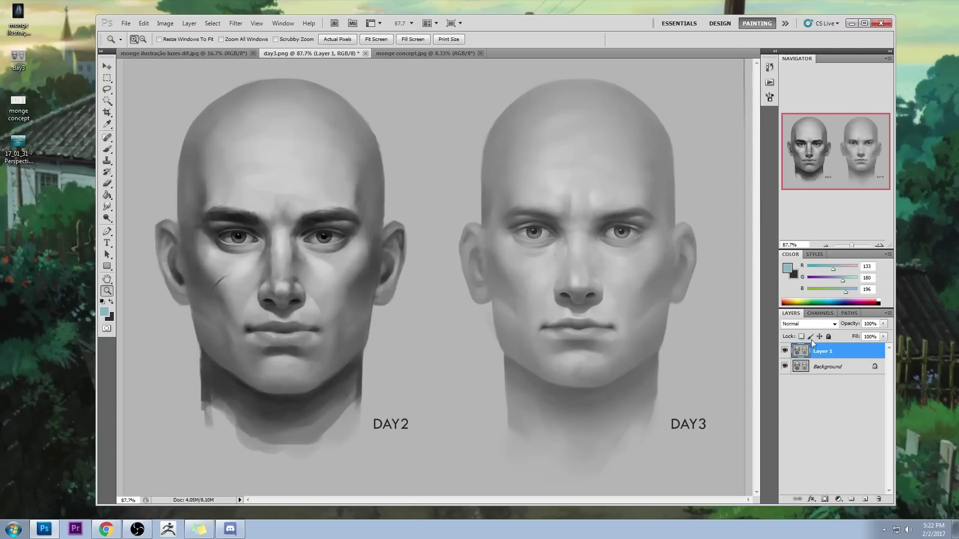
{"action": "left_click", "coordinate": [785, 352]}
{"action": "left_click", "coordinate": [785, 352]}
{"action": "left_click", "coordinate": [784, 352]}
{"action": "left_click", "coordinate": [784, 352]}
{"action": "key", "text": "ctrl+minus"}
{"action": "key", "text": "ctrl+minus"}
{"action": "key", "text": "ctrl+minus"}
{"action": "left_click", "coordinate": [784, 352]}
{"action": "left_click", "coordinate": [784, 352]}
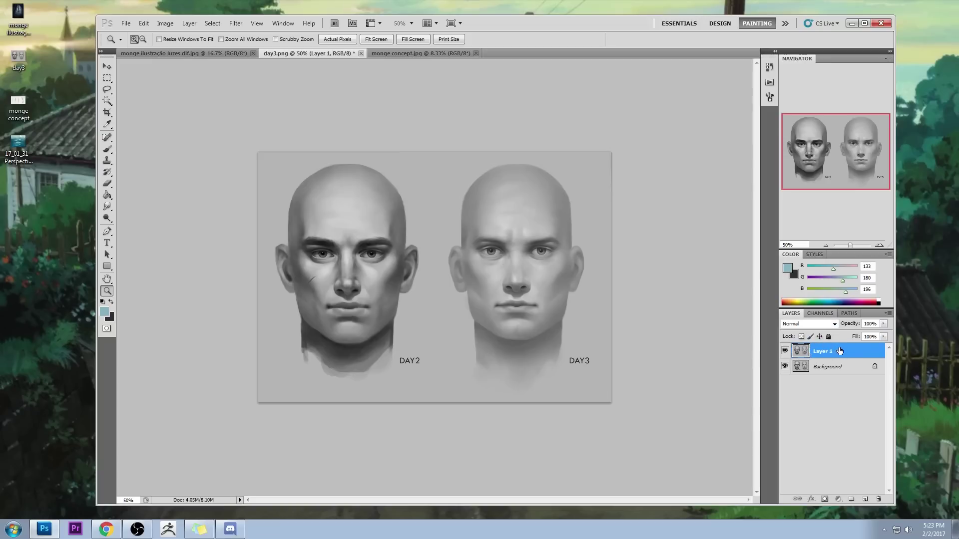
Step: Lasso both ears of the DAY3 head and copy them to a new layer
{"action": "key", "text": "l"}
{"action": "left_click_drag", "start_coordinate": [577, 287], "coordinate": [586, 248]}
{"action": "left_click", "coordinate": [584, 235]}
{"action": "left_click_drag", "start_coordinate": [562, 277], "coordinate": [581, 229]}
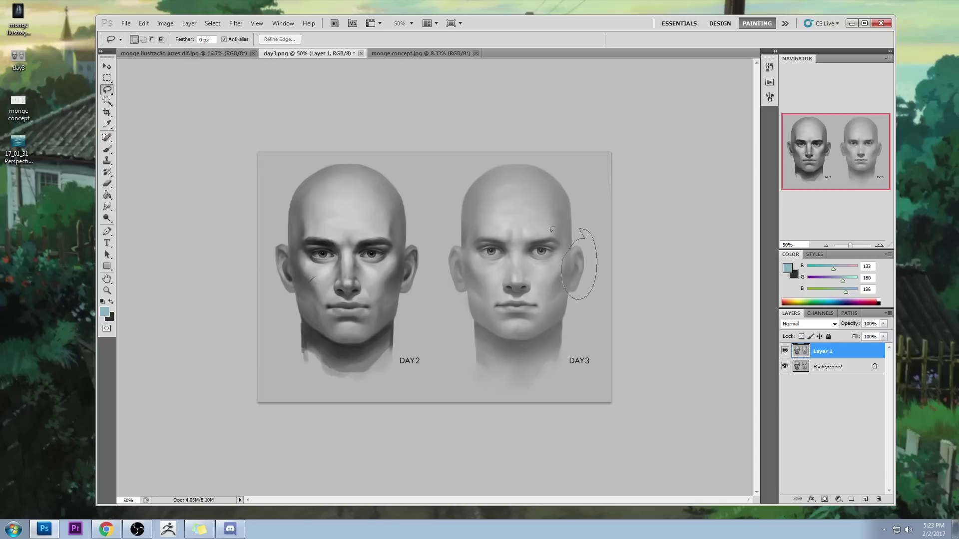
{"action": "mouse_move", "coordinate": [455, 239]}
{"action": "left_mouse_down"}
{"action": "mouse_move", "coordinate": [468, 272]}
{"action": "mouse_move", "coordinate": [463, 302]}
{"action": "mouse_move", "coordinate": [457, 241]}
{"action": "left_mouse_up"}
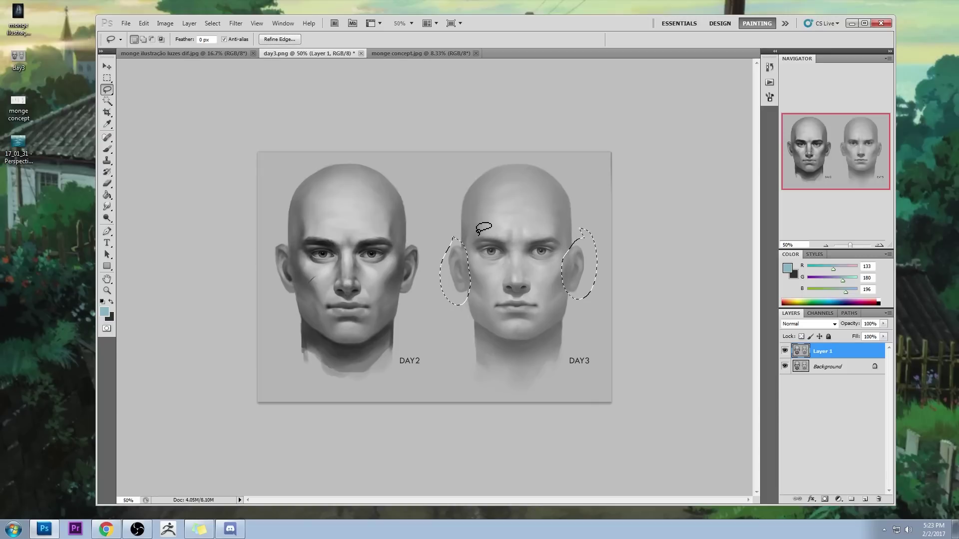
{"action": "key", "text": "ctrl+j"}
Step: Nudge the copied ears slightly upward on the DAY3 head
{"action": "key", "text": "v"}
{"action": "key", "text": "Up"}
{"action": "key", "text": "Up"}
{"action": "key", "text": "Up"}
{"action": "key", "text": "Up"}
{"action": "key", "text": "Up"}
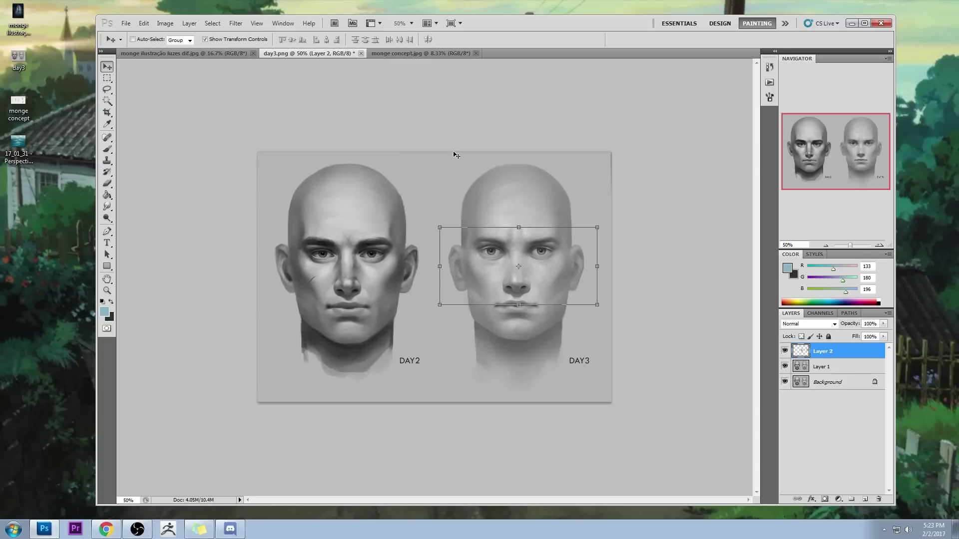
{"action": "key", "text": "Up"}
{"action": "key", "text": "Up"}
{"action": "key", "text": "Down"}
Step: Clean up the copied ears with the Eraser at size 80, compare the change, and merge them into Layer 1
{"action": "key", "text": "e"}
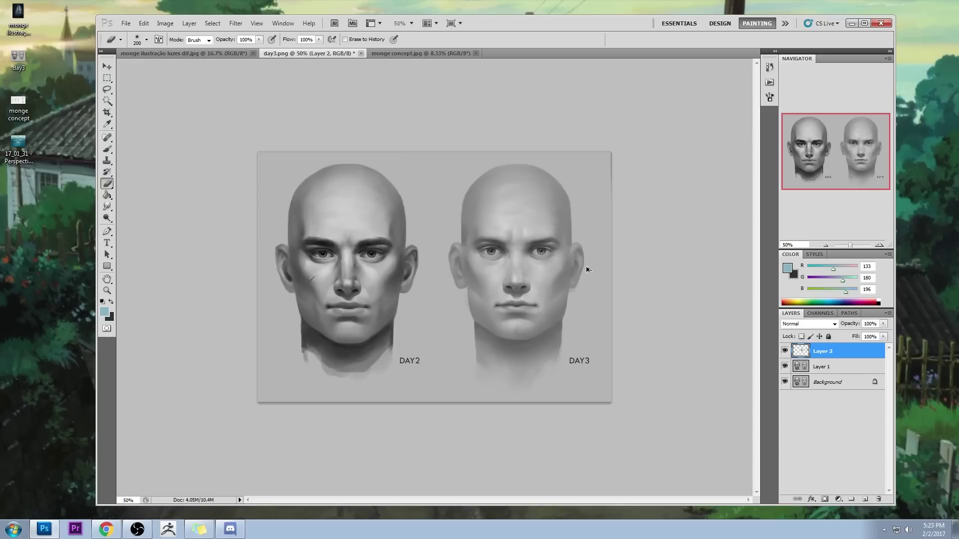
{"action": "key", "text": "bracketleft"}
{"action": "key", "text": "bracketleft"}
{"action": "key", "text": "bracketleft"}
{"action": "left_click", "coordinate": [784, 351]}
{"action": "left_click", "coordinate": [784, 351]}
{"action": "right_click", "coordinate": [844, 359]}
{"action": "left_click", "coordinate": [864, 327]}
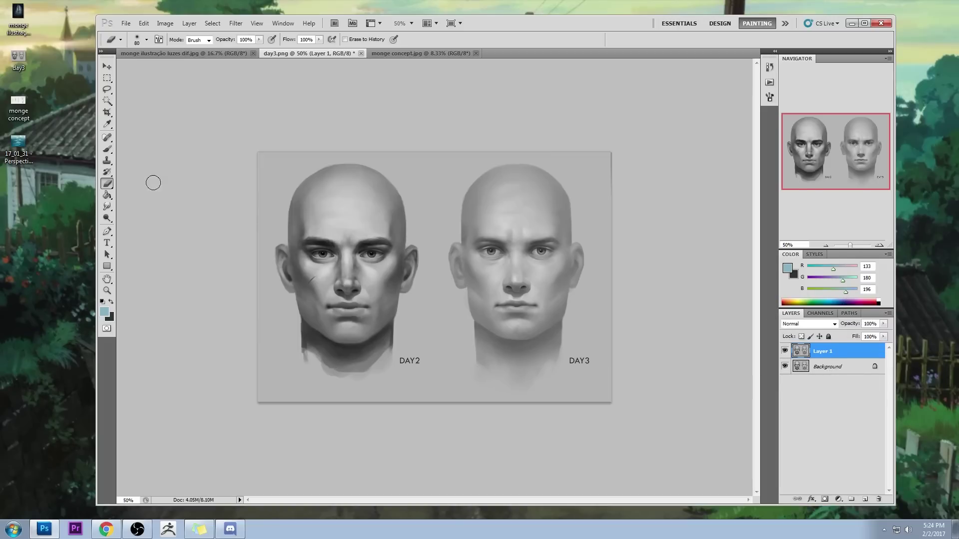
Step: Set the Brush to Lighten mode and paint over the DAY3 head with greys sampled from the background and face
{"action": "key", "text": "b"}
{"action": "left_click", "coordinate": [557, 289], "text": "alt"}
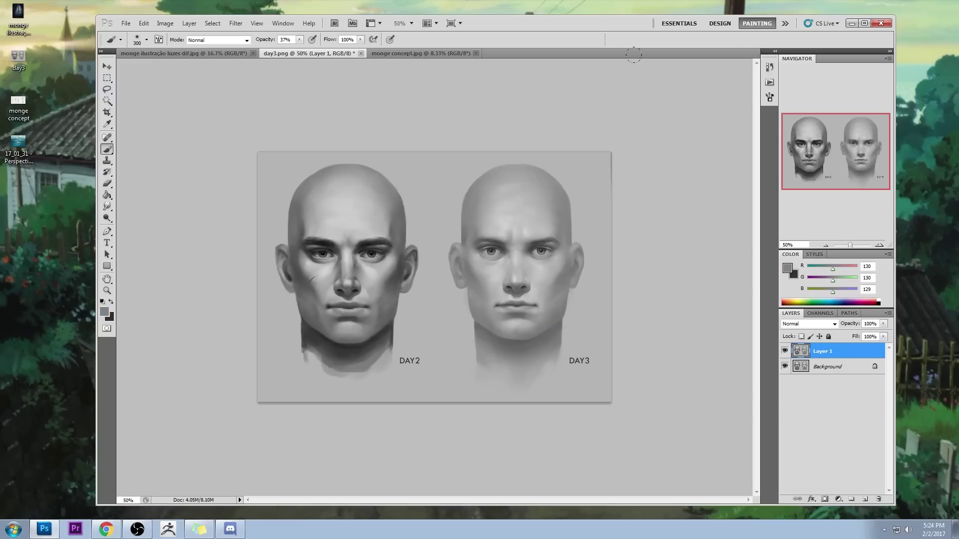
{"action": "left_click", "coordinate": [562, 286], "text": "alt"}
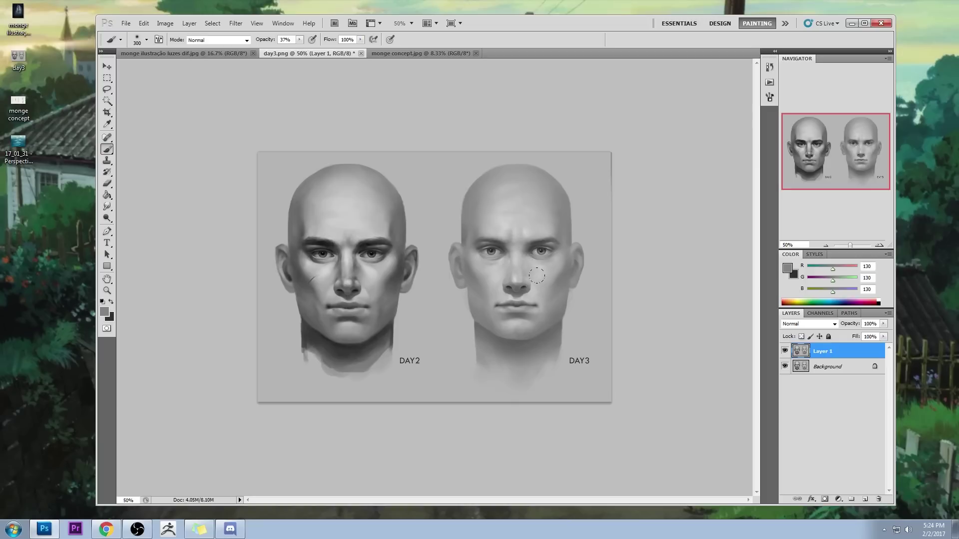
{"action": "left_click", "coordinate": [217, 40]}
{"action": "left_click", "coordinate": [212, 136]}
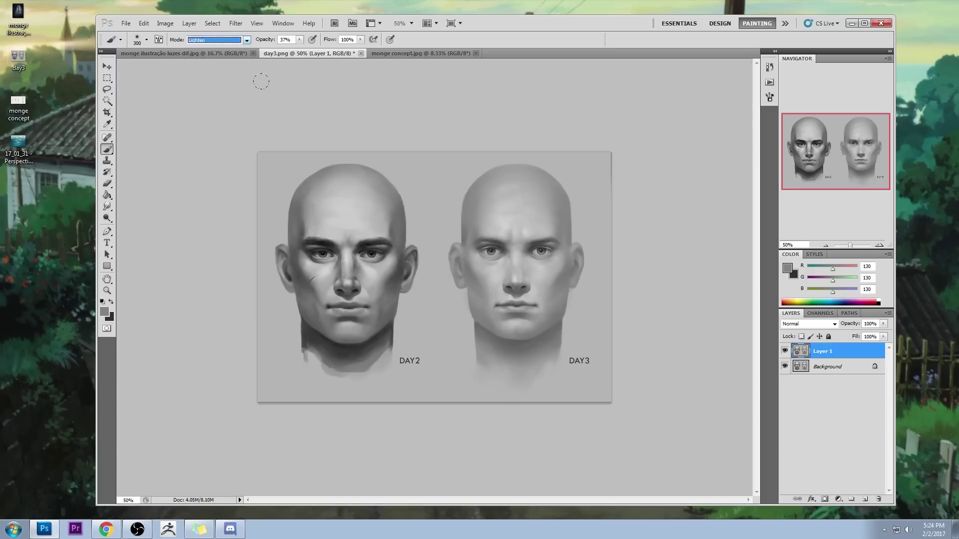
{"action": "left_click", "coordinate": [594, 201], "text": "alt"}
{"action": "mouse_move", "coordinate": [551, 175]}
{"action": "left_mouse_down"}
{"action": "mouse_move", "coordinate": [502, 169]}
{"action": "mouse_move", "coordinate": [467, 196]}
{"action": "mouse_move", "coordinate": [465, 230]}
{"action": "mouse_move", "coordinate": [449, 240]}
{"action": "left_mouse_up"}
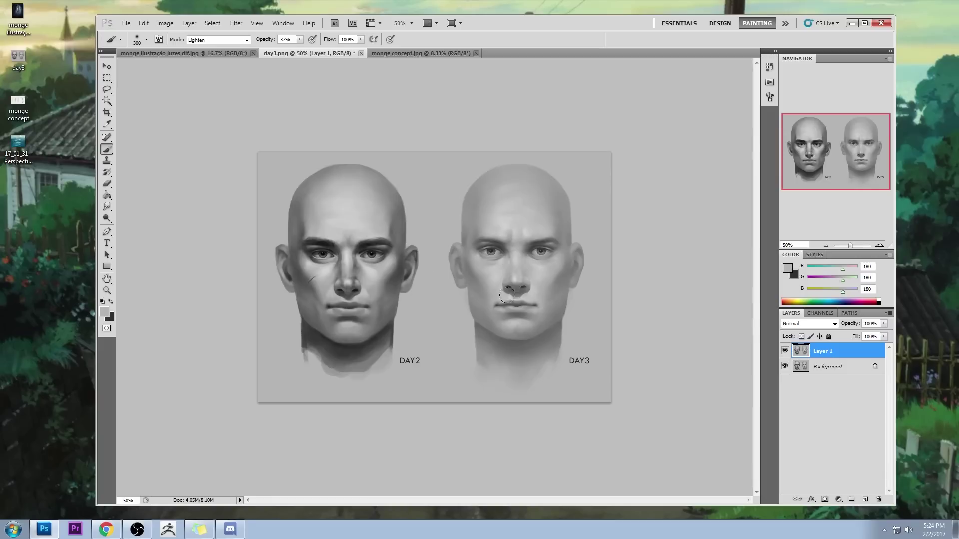
{"action": "left_click", "coordinate": [593, 210], "text": "alt"}
{"action": "left_click", "coordinate": [565, 240], "text": "alt"}
{"action": "left_click", "coordinate": [472, 236], "text": "alt"}
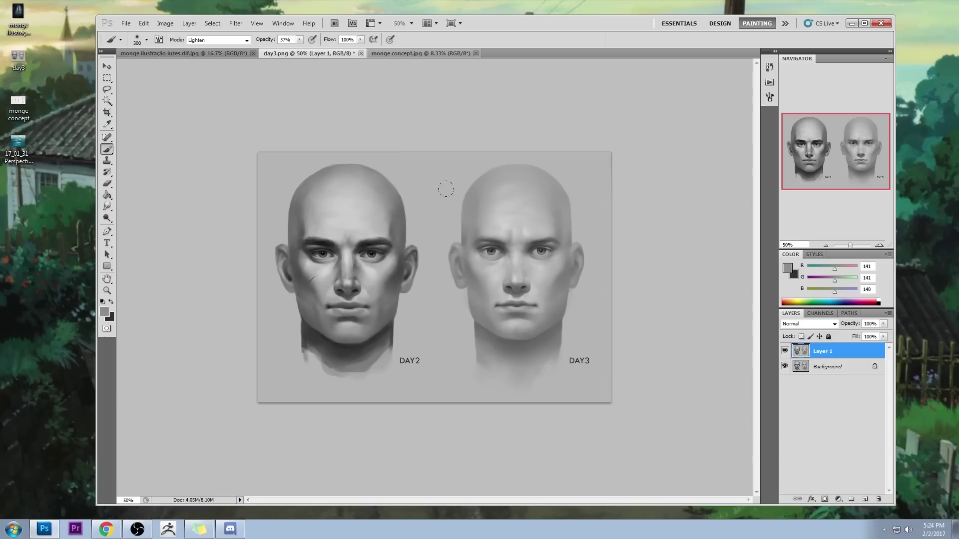
Step: Sample a mid grey from the side of the DAY3 face and paint over the face with the Brush in Darken mode
{"action": "left_click", "coordinate": [560, 284], "text": "alt"}
{"action": "left_click", "coordinate": [230, 42]}
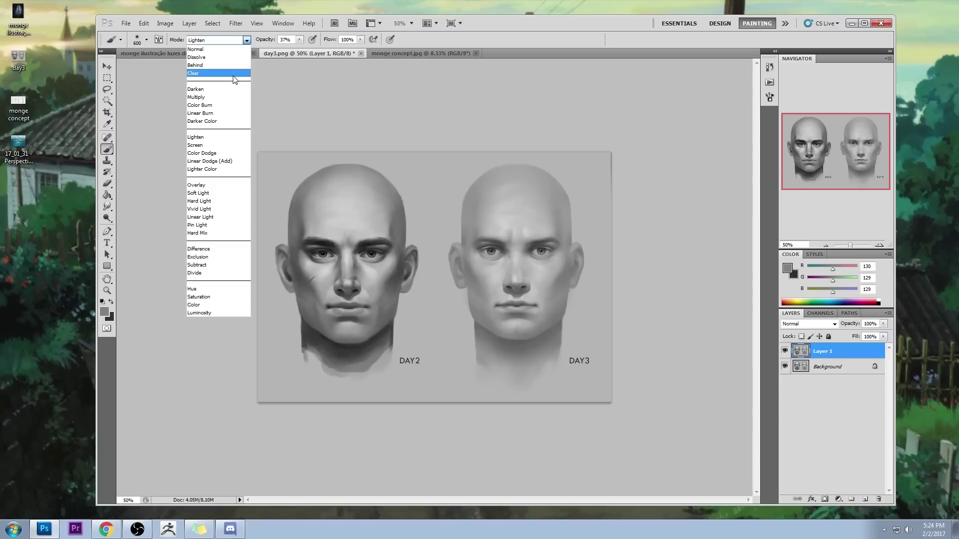
{"action": "left_click", "coordinate": [224, 90]}
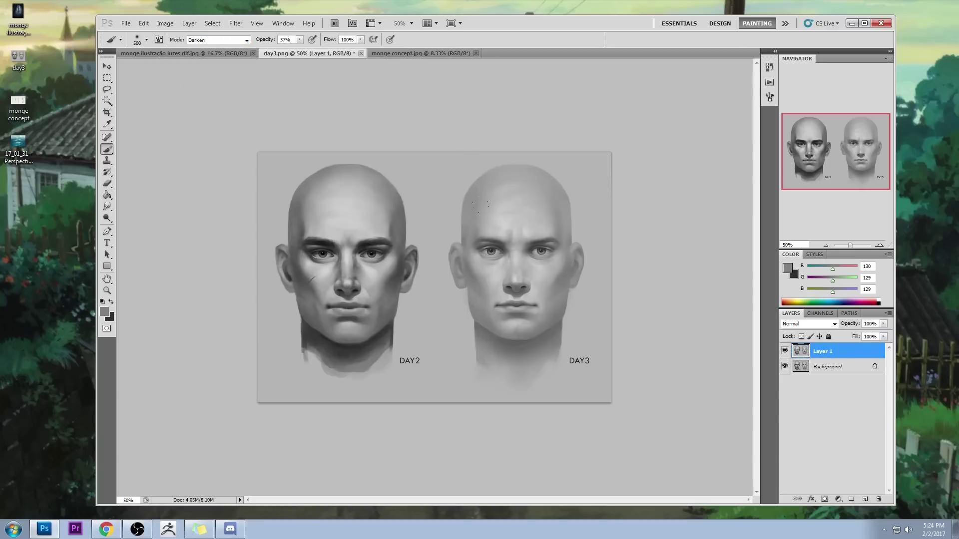
{"action": "key", "text": "bracketright"}
{"action": "left_click_drag", "start_coordinate": [521, 299], "coordinate": [507, 278]}
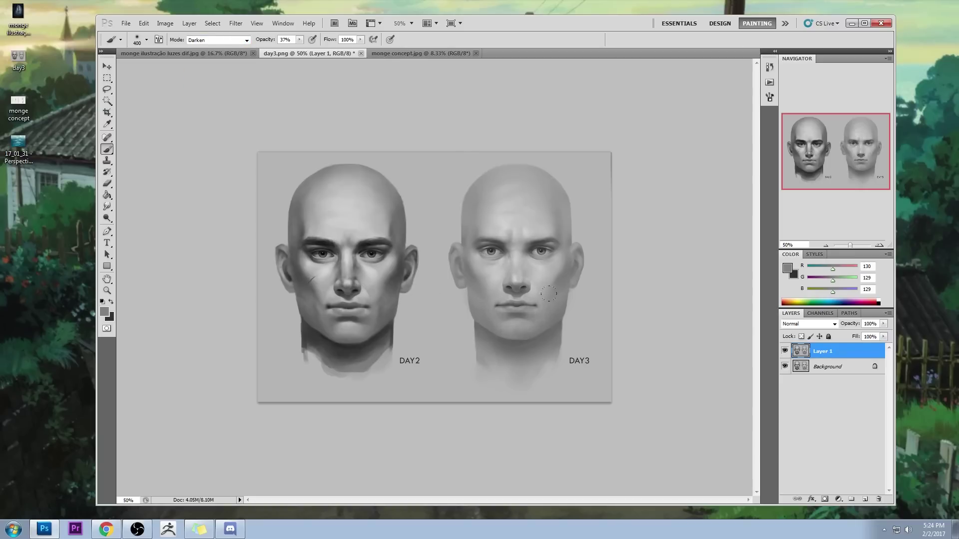
Step: Sample the light grey on the DAY3 nose, reduce the Brush to 175, and return it to Normal mode
{"action": "key", "text": "alt"}
{"action": "left_click", "coordinate": [519, 279], "text": "alt"}
{"action": "key", "text": "bracketleft"}
{"action": "key", "text": "bracketleft"}
{"action": "key", "text": "bracketleft"}
{"action": "key", "text": "bracketleft"}
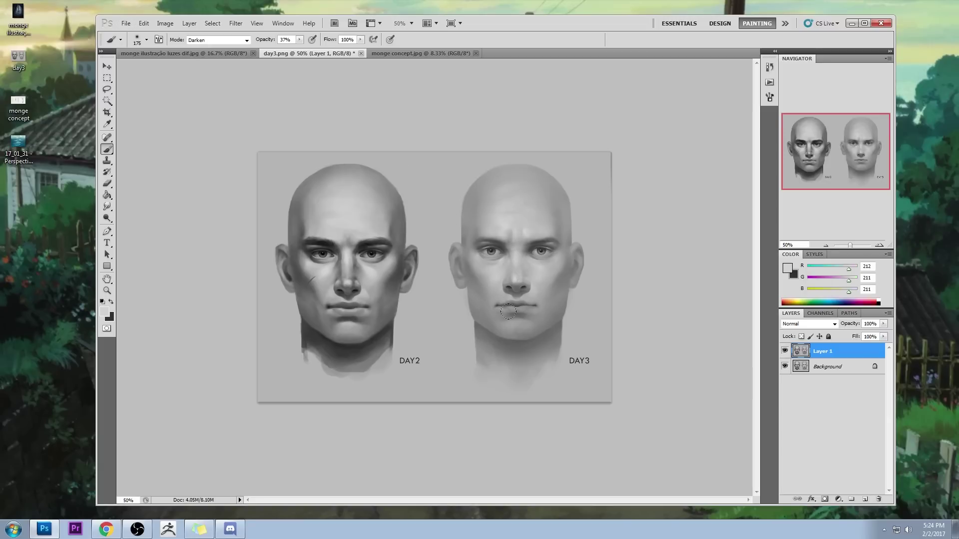
{"action": "left_click", "coordinate": [216, 40]}
{"action": "left_click", "coordinate": [219, 52]}
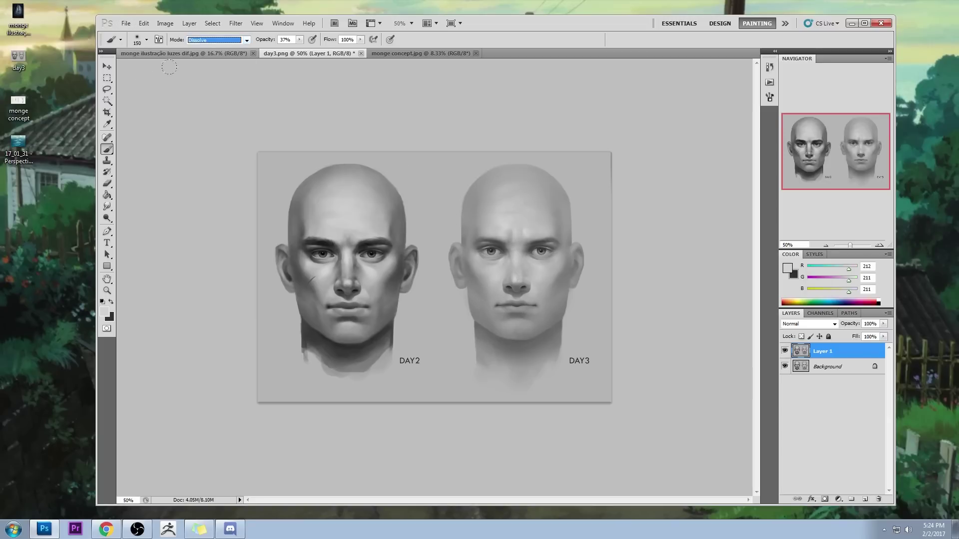
{"action": "left_click", "coordinate": [237, 40]}
{"action": "left_click", "coordinate": [214, 46]}
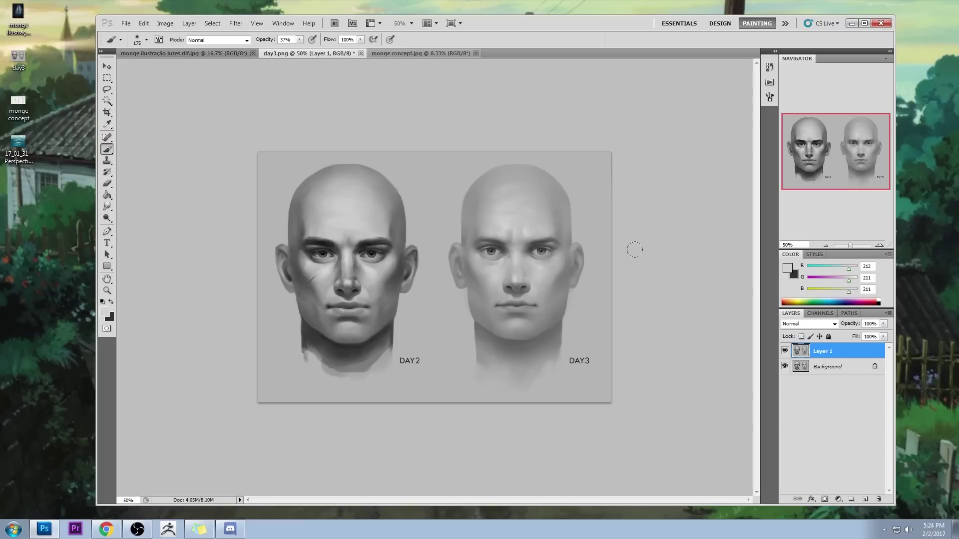
Step: Paint sampled greys above the mouth and on the nose bridge of the DAY3 face, and set the Brush opacity to 68%
{"action": "left_click", "coordinate": [489, 281], "text": "alt"}
{"action": "left_click_drag", "start_coordinate": [514, 302], "coordinate": [503, 298]}
{"action": "left_click", "coordinate": [517, 257], "text": "alt"}
{"action": "left_click_drag", "start_coordinate": [518, 259], "coordinate": [505, 258]}
{"action": "left_click", "coordinate": [299, 41]}
{"action": "left_click_drag", "start_coordinate": [300, 45], "coordinate": [315, 46]}
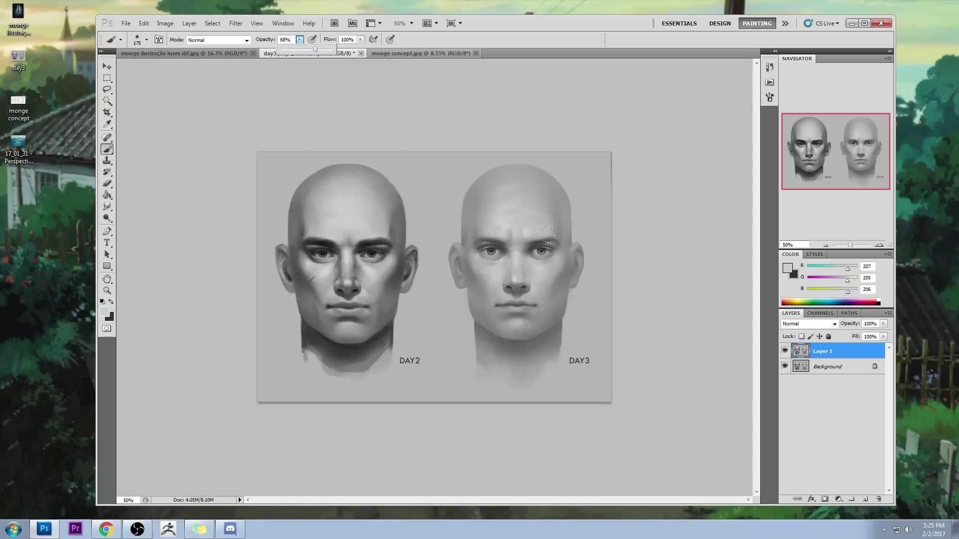
{"action": "left_click", "coordinate": [505, 230], "text": "alt"}
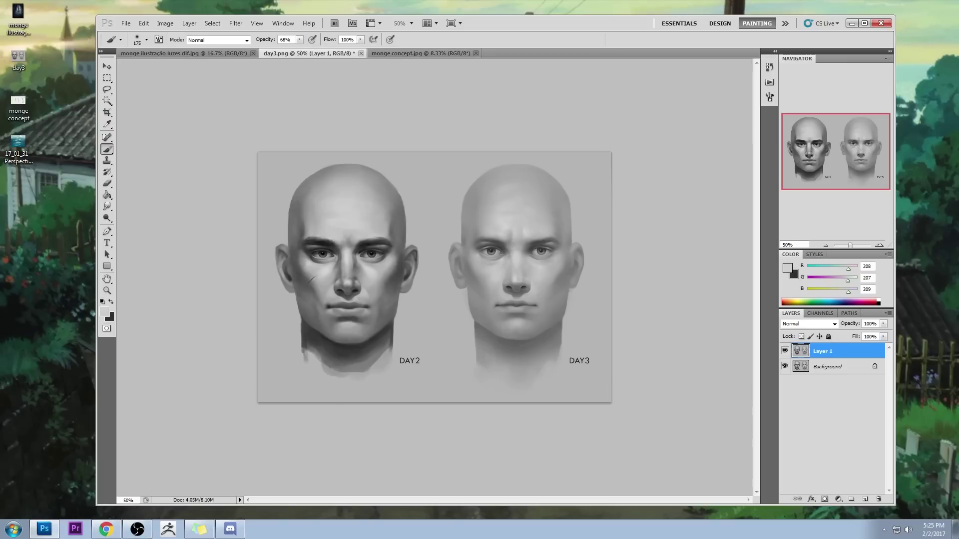
Step: Switch to PortraitStudio, launch it, and enlarge its window
{"action": "left_click", "coordinate": [106, 528]}
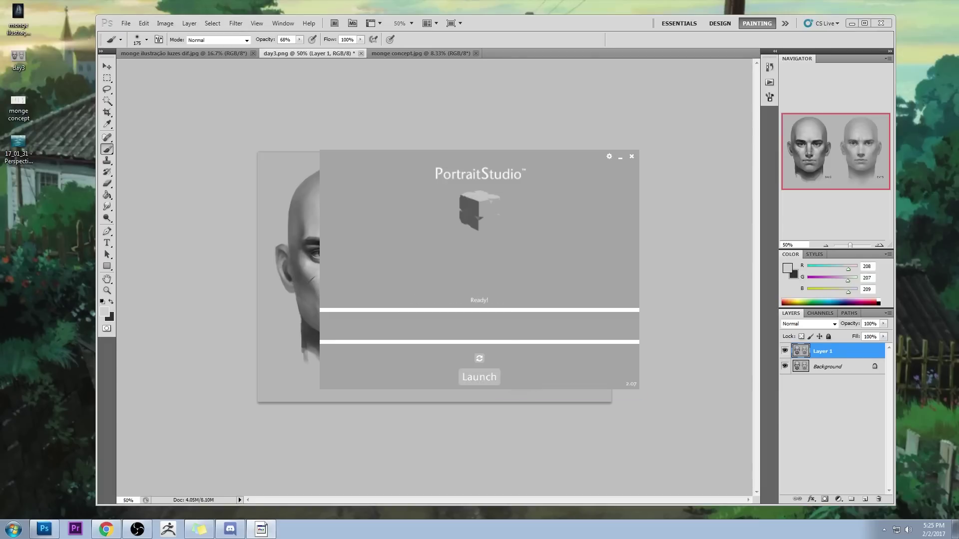
{"action": "left_click", "coordinate": [478, 376]}
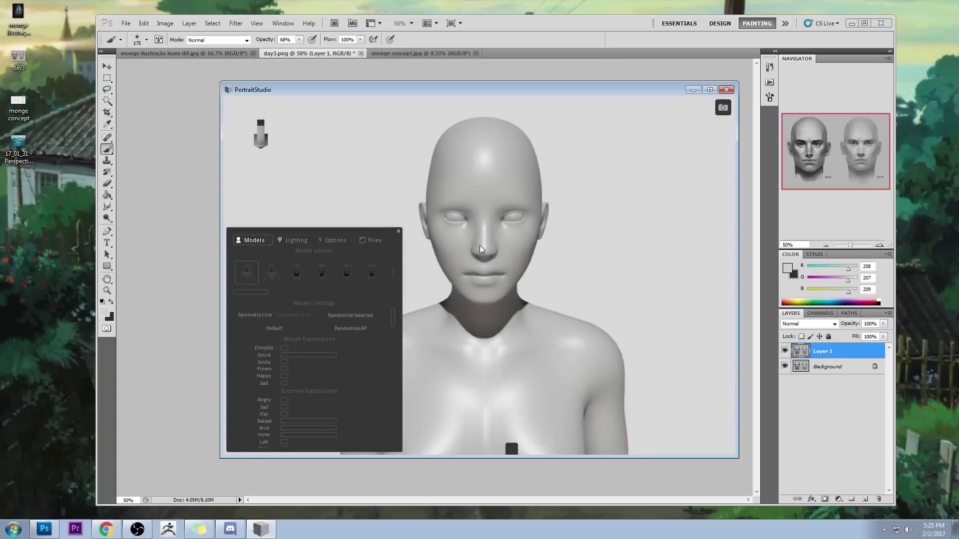
{"action": "left_click_drag", "start_coordinate": [221, 159], "coordinate": [83, 145]}
{"action": "left_click_drag", "start_coordinate": [446, 83], "coordinate": [431, 39]}
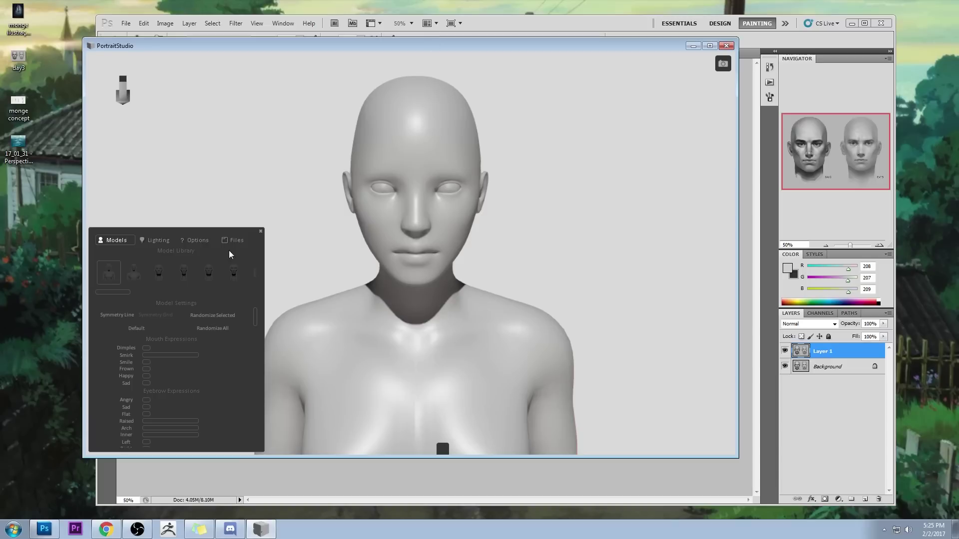
Step: Open the preview of the head model and turn it to a side profile
{"action": "left_click", "coordinate": [161, 242]}
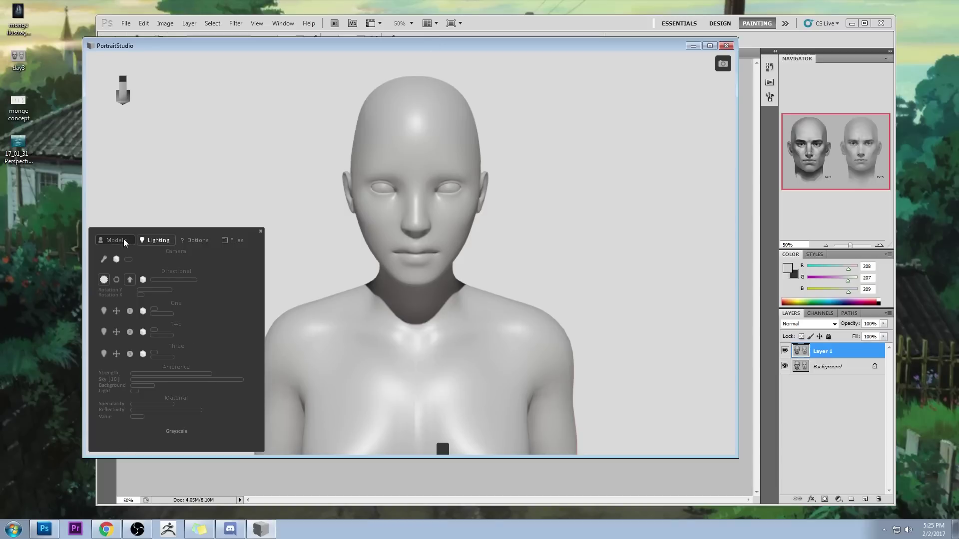
{"action": "left_click", "coordinate": [109, 240]}
{"action": "left_click_drag", "start_coordinate": [256, 319], "coordinate": [257, 335]}
{"action": "left_click", "coordinate": [442, 449]}
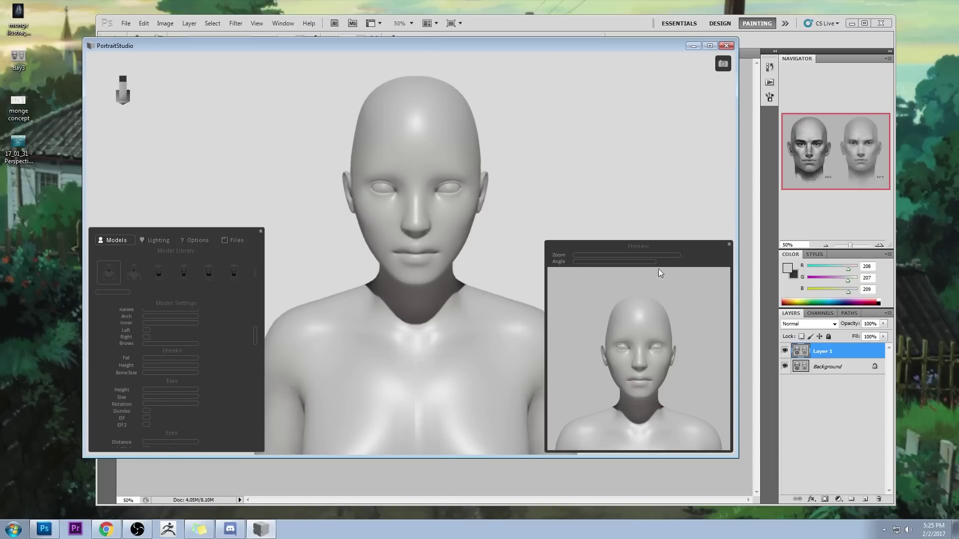
{"action": "left_click_drag", "start_coordinate": [649, 262], "coordinate": [684, 268]}
Step: Turn the main head model to profile and reduce the nose's Bridge Depth to its minimum
{"action": "left_click_drag", "start_coordinate": [256, 328], "coordinate": [260, 367]}
{"action": "left_click_drag", "start_coordinate": [199, 368], "coordinate": [251, 373]}
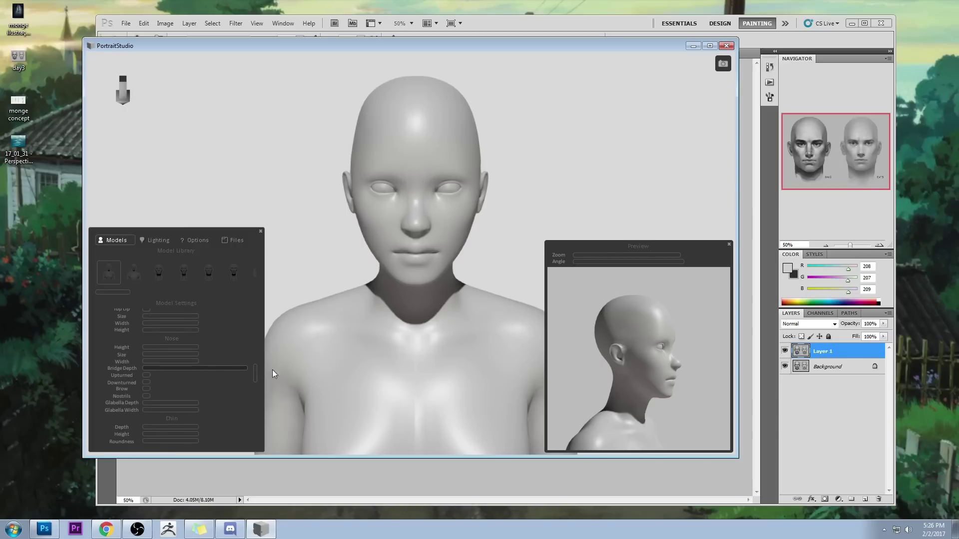
{"action": "mouse_move", "coordinate": [686, 372]}
{"action": "left_mouse_down"}
{"action": "mouse_move", "coordinate": [664, 373]}
{"action": "mouse_move", "coordinate": [689, 372]}
{"action": "left_mouse_up"}
{"action": "left_click_drag", "start_coordinate": [627, 203], "coordinate": [489, 206]}
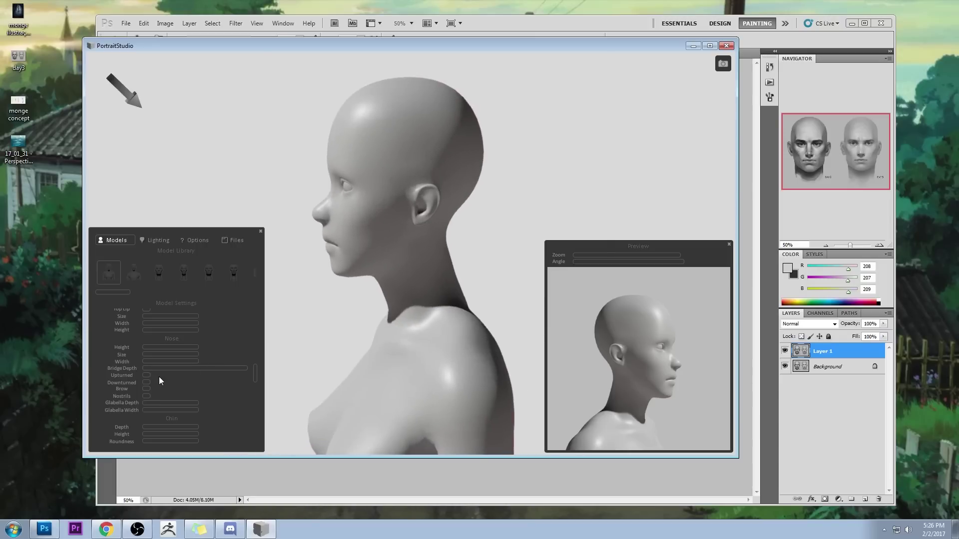
{"action": "mouse_move", "coordinate": [221, 373]}
{"action": "left_mouse_down"}
{"action": "mouse_move", "coordinate": [244, 370]}
{"action": "mouse_move", "coordinate": [128, 365]}
{"action": "left_mouse_up"}
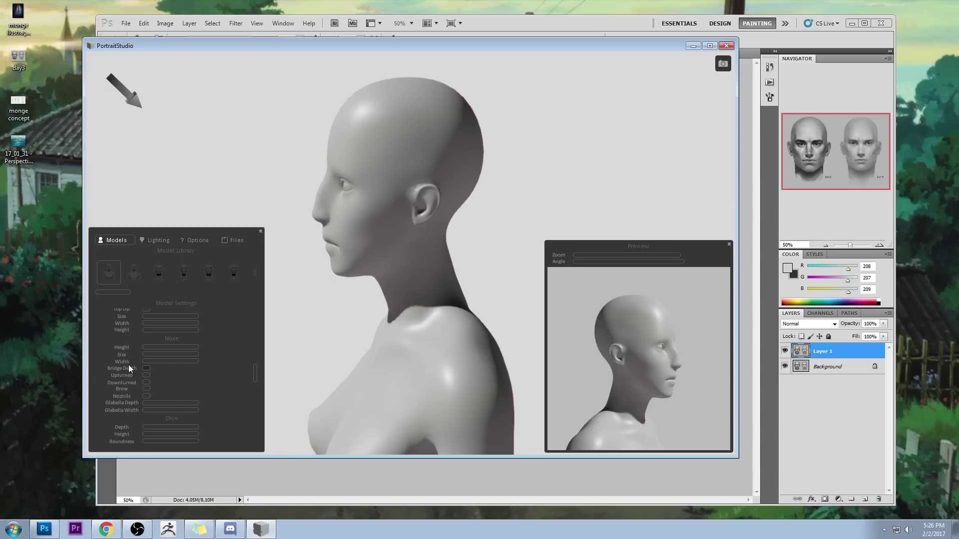
Step: Increase the nose's Glabella Depth, turn the model back to face front, and return to the start of the model settings
{"action": "mouse_move", "coordinate": [203, 405]}
{"action": "left_mouse_down"}
{"action": "mouse_move", "coordinate": [181, 405]}
{"action": "mouse_move", "coordinate": [234, 405]}
{"action": "left_mouse_up"}
{"action": "left_click_drag", "start_coordinate": [349, 250], "coordinate": [430, 250]}
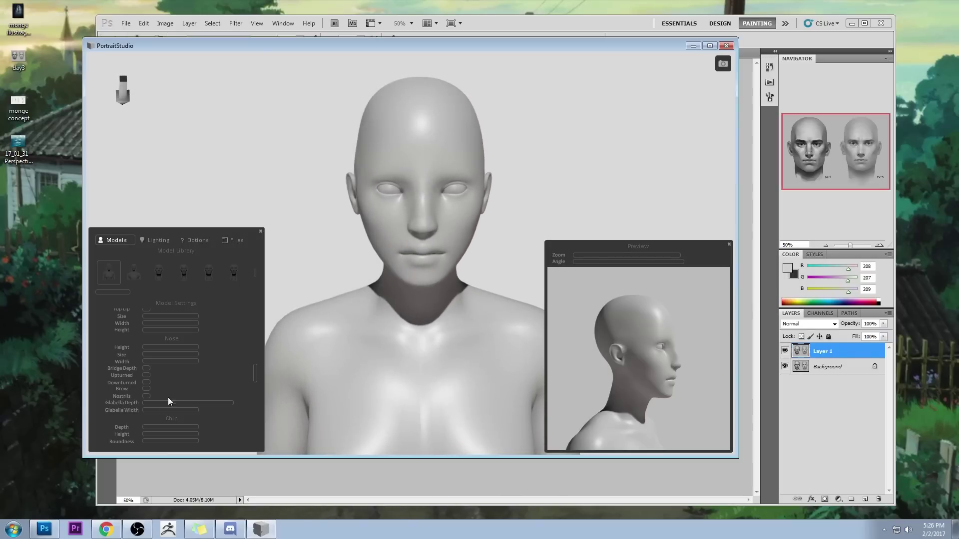
{"action": "left_click_drag", "start_coordinate": [258, 373], "coordinate": [256, 315]}
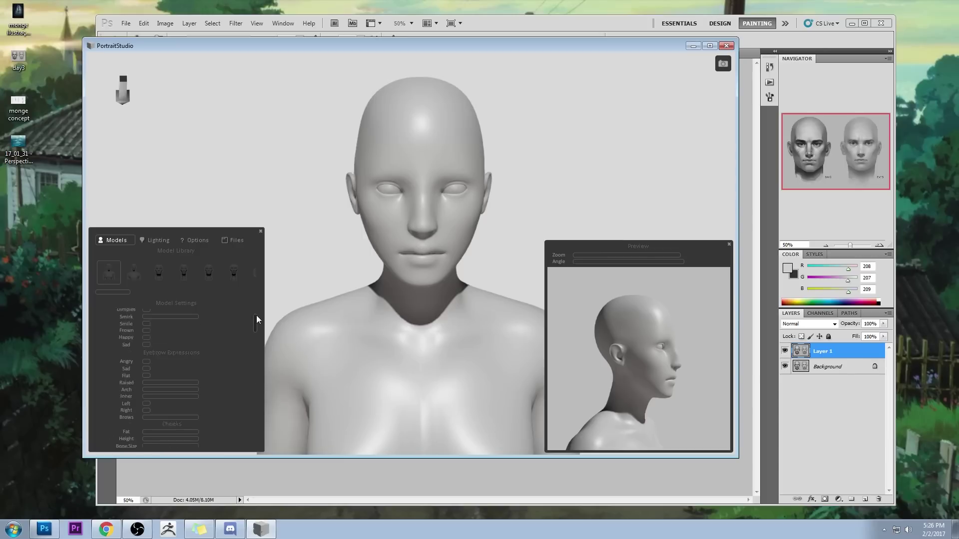
{"action": "left_click", "coordinate": [142, 331]}
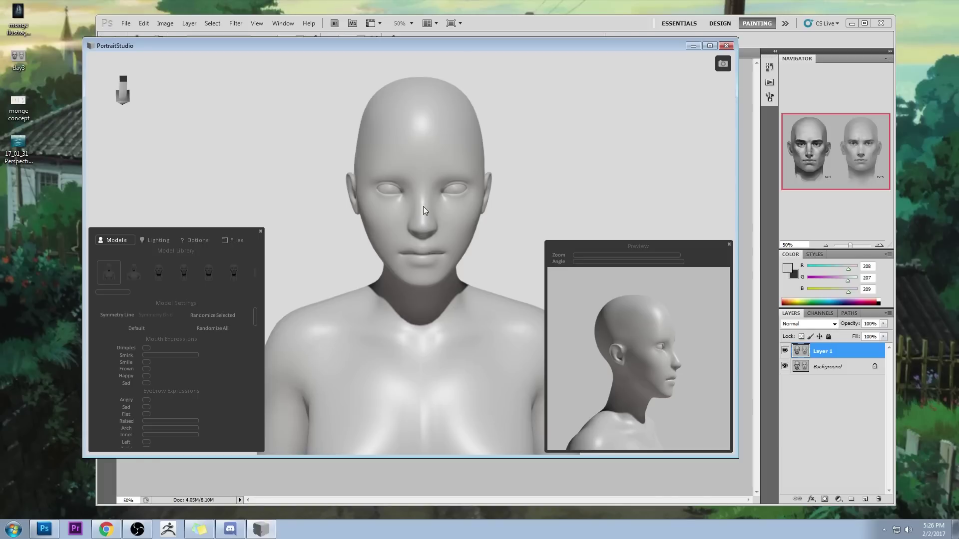
Step: Switch to Photoshop, sample greys from the DAY2 nose side and cheek, and set the Brush opacity to 100%
{"action": "left_click", "coordinate": [507, 23]}
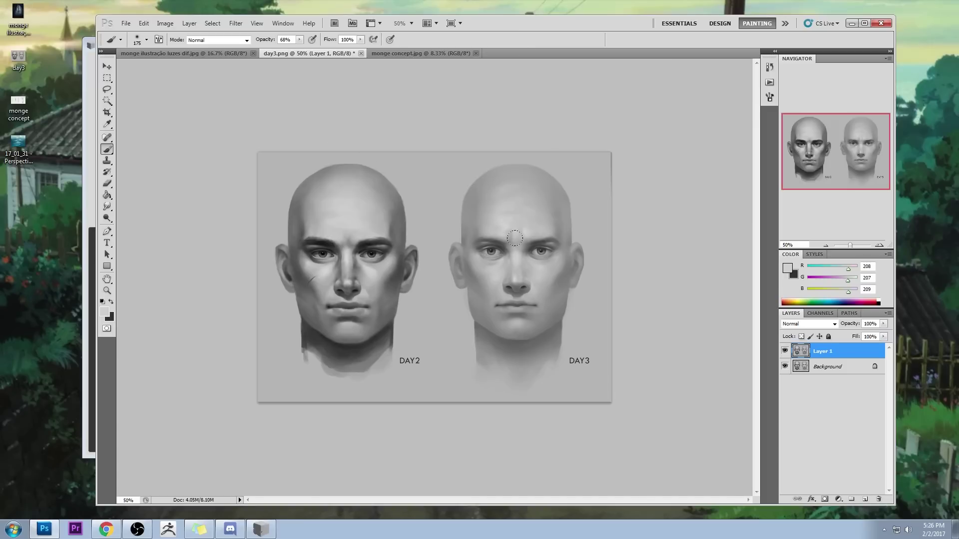
{"action": "right_click", "coordinate": [542, 215]}
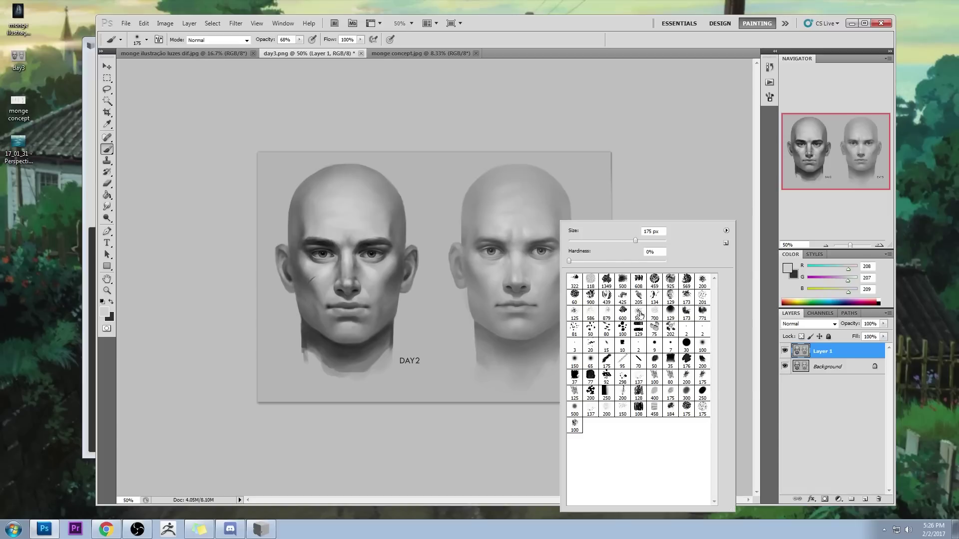
{"action": "left_click", "coordinate": [646, 136]}
{"action": "left_click", "coordinate": [358, 260], "text": "alt"}
{"action": "left_click", "coordinate": [359, 260], "text": "alt"}
{"action": "left_click", "coordinate": [359, 263], "text": "alt"}
{"action": "left_click", "coordinate": [358, 263], "text": "alt"}
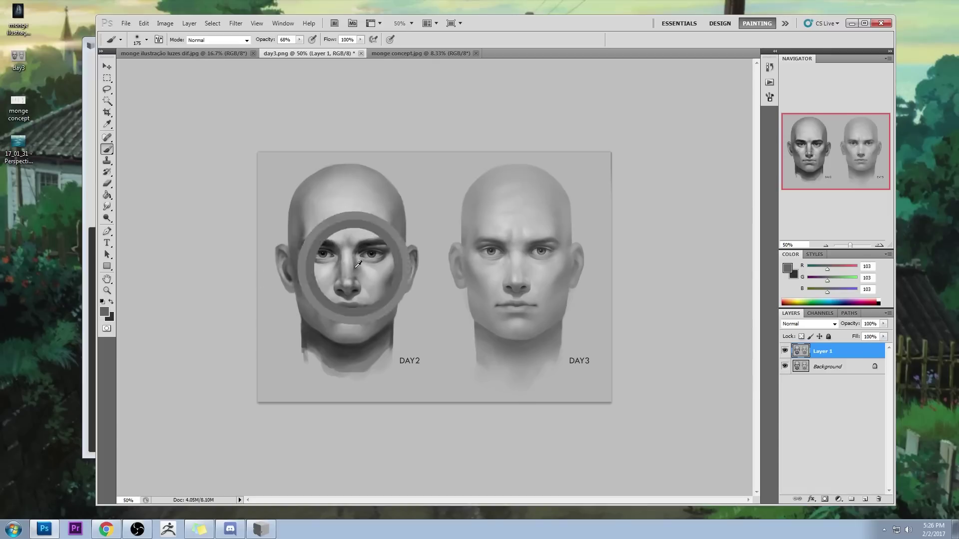
{"action": "left_click", "coordinate": [372, 265], "text": "alt"}
{"action": "key", "text": "0"}
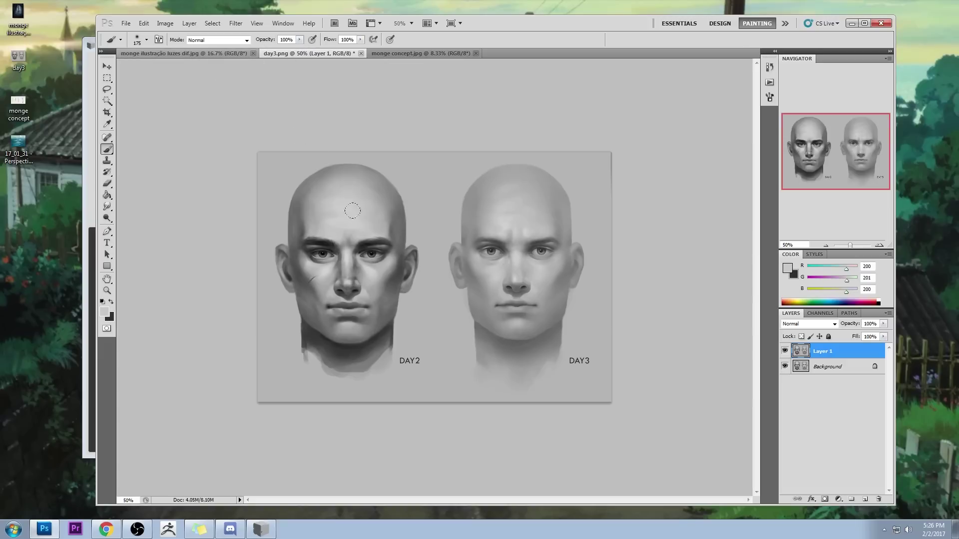
Step: Try painting sampled light greys over the shadowed nose bridge of the DAY2 face
{"action": "left_click", "coordinate": [369, 265], "text": "alt"}
{"action": "mouse_move", "coordinate": [349, 261]}
{"action": "left_mouse_down"}
{"action": "mouse_move", "coordinate": [334, 256]}
{"action": "mouse_move", "coordinate": [323, 272]}
{"action": "mouse_move", "coordinate": [339, 271]}
{"action": "left_mouse_up"}
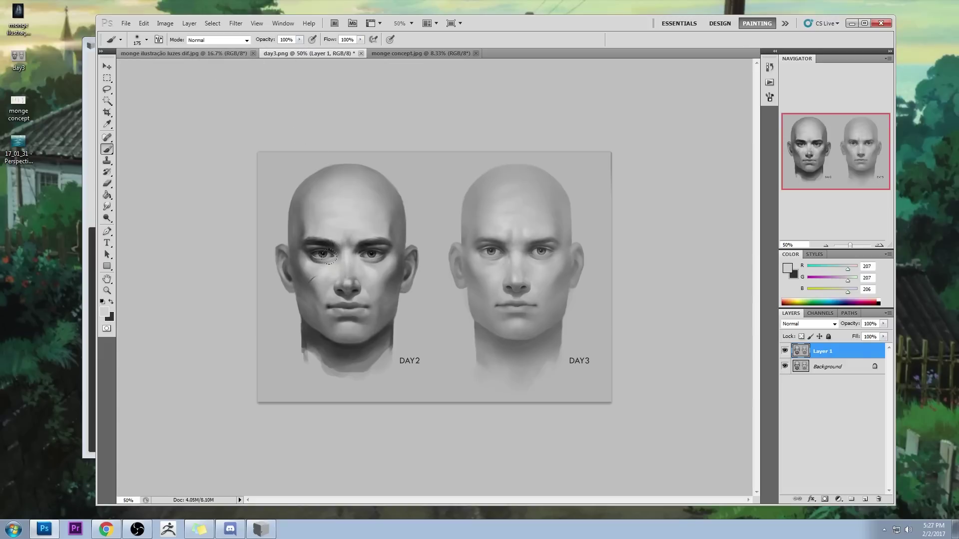
{"action": "left_click", "coordinate": [327, 262], "text": "alt"}
{"action": "left_click", "coordinate": [347, 257], "text": "alt"}
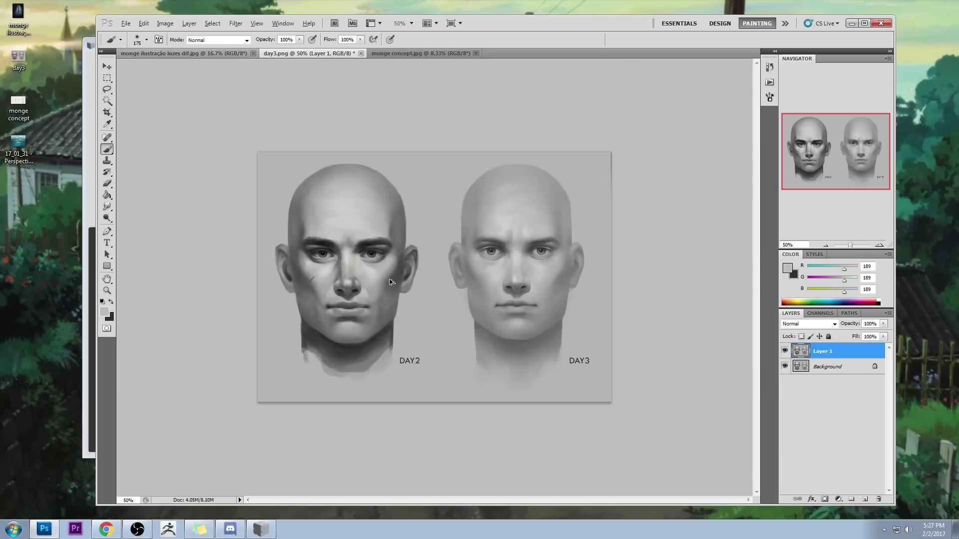
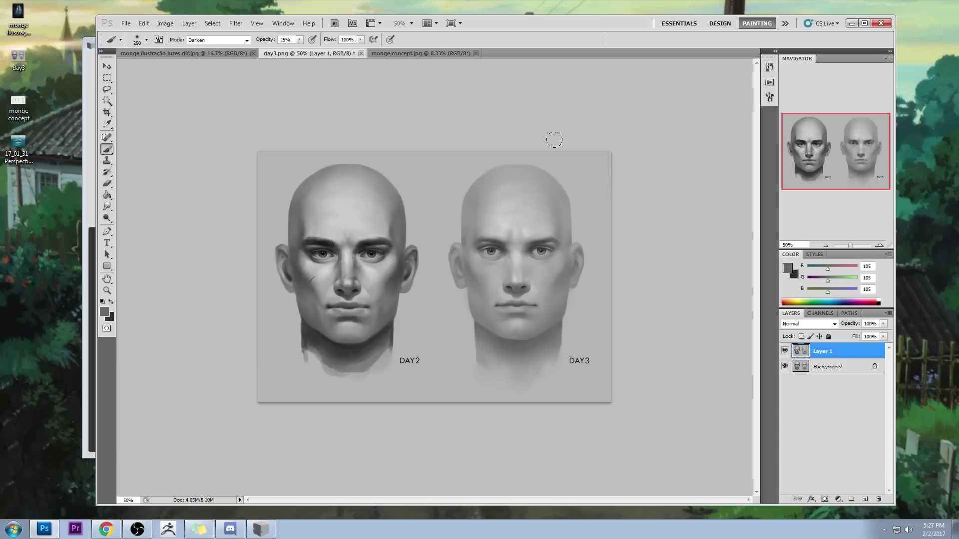
Step: Undo the last brush strokes, then set the Brush to 14% opacity and a size of 500
{"action": "key", "text": "ctrl+alt+z"}
{"action": "key", "text": "ctrl+alt+z"}
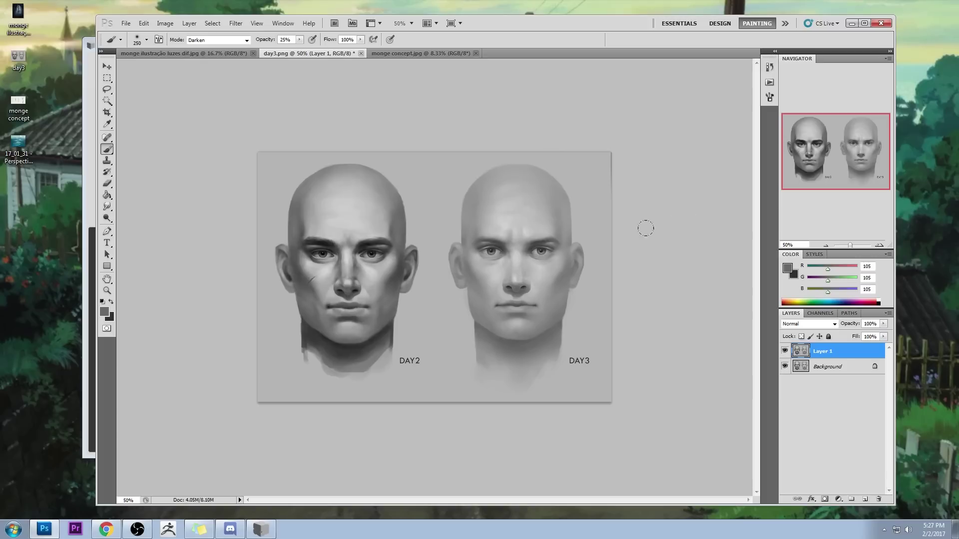
{"action": "left_click", "coordinate": [300, 40]}
{"action": "left_click_drag", "start_coordinate": [274, 54], "coordinate": [263, 55]}
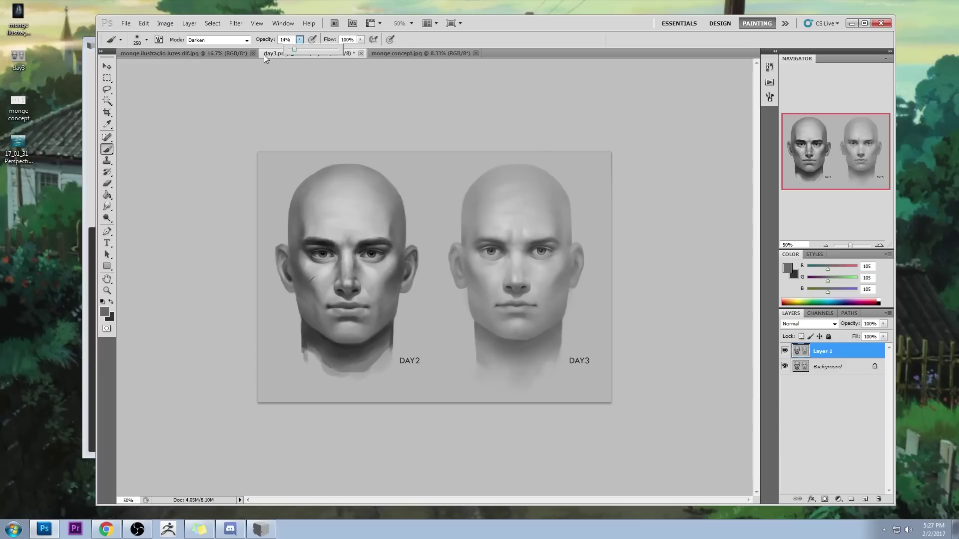
{"action": "key", "text": "]"}
{"action": "key", "text": "]"}
{"action": "key", "text": "]"}
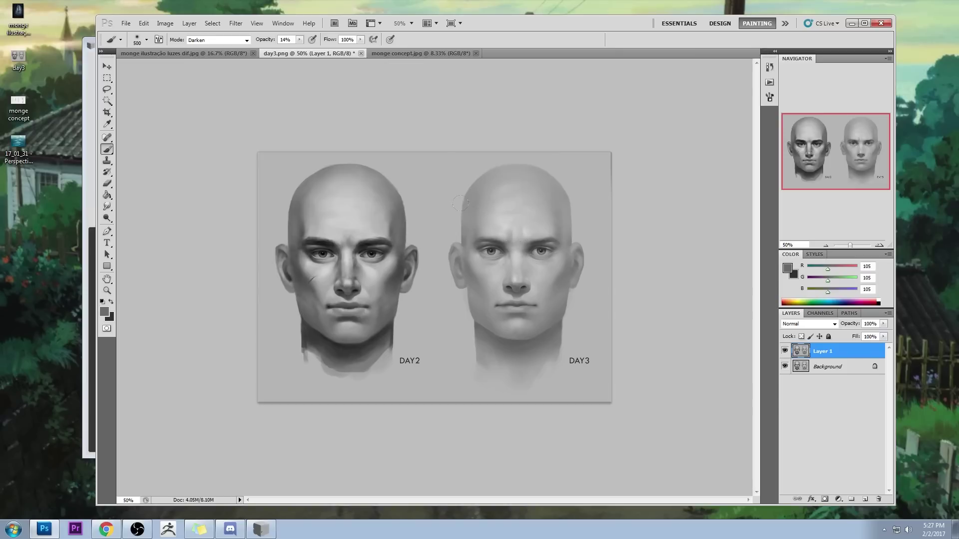
Step: Choose the 175 px textured brush tip and shrink it to 25 px
{"action": "right_click", "coordinate": [557, 225]}
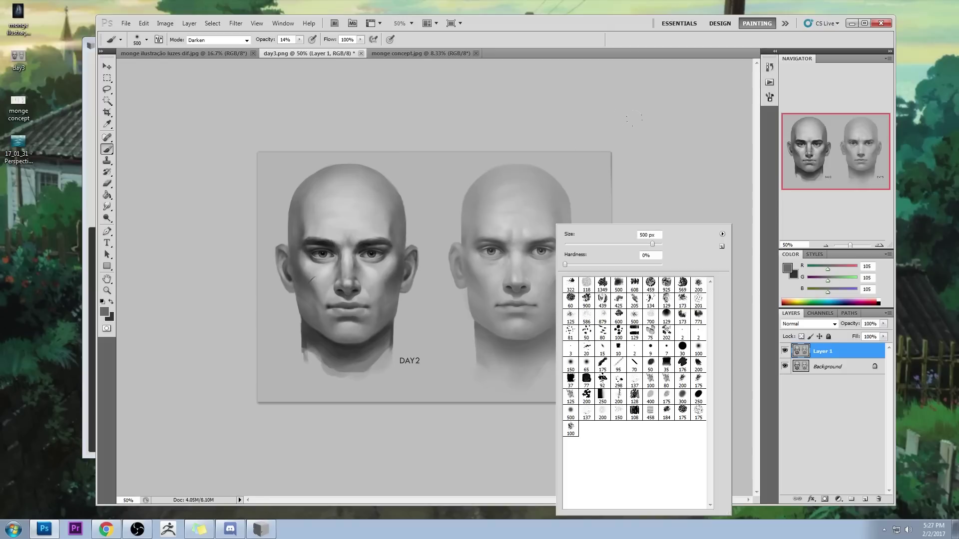
{"action": "left_click", "coordinate": [603, 366]}
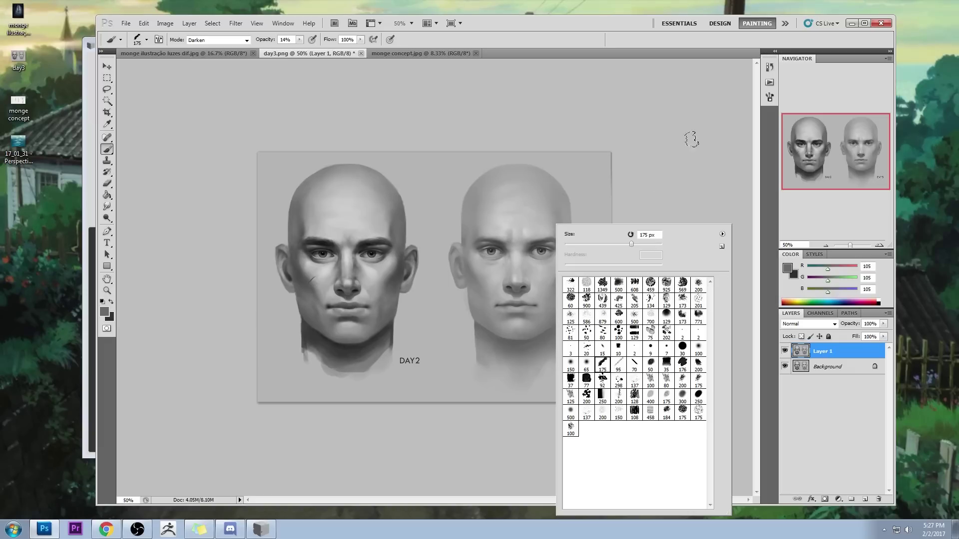
{"action": "left_click", "coordinate": [687, 136]}
{"action": "key", "text": "bracketleft"}
{"action": "key", "text": "bracketleft"}
{"action": "key", "text": "bracketleft"}
{"action": "key", "text": "bracketleft"}
{"action": "key", "text": "bracketleft"}
{"action": "key", "text": "bracketleft"}
{"action": "key", "text": "bracketleft"}
{"action": "key", "text": "bracketleft"}
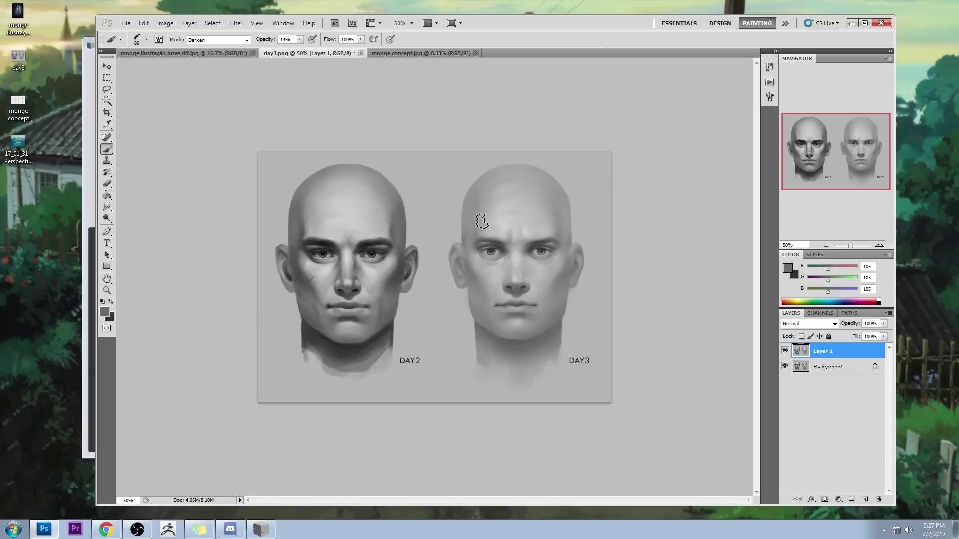
{"action": "key", "text": "bracketleft"}
{"action": "key", "text": "bracketleft"}
{"action": "key", "text": "bracketleft"}
{"action": "key", "text": "bracketleft"}
{"action": "key", "text": "bracketleft"}
Step: Return the Brush to Normal mode, sample light grey between the DAY3 brows, and paint down the nose bridge
{"action": "left_click", "coordinate": [217, 40]}
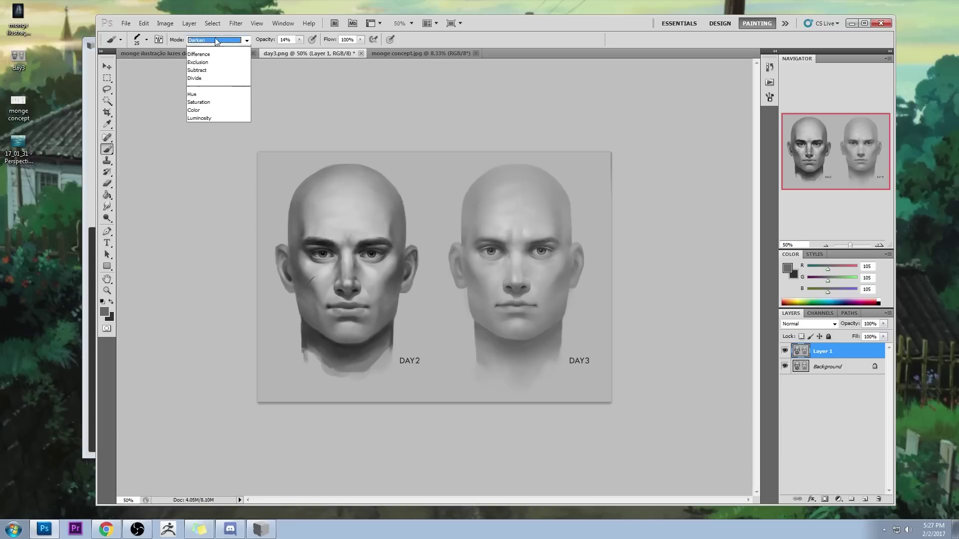
{"action": "left_click", "coordinate": [225, 48]}
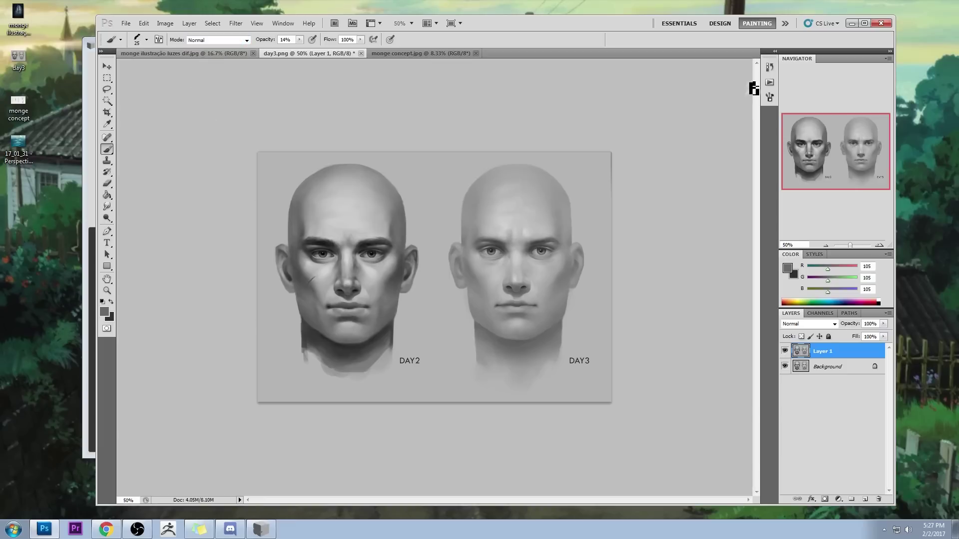
{"action": "left_click", "coordinate": [527, 227], "text": "alt"}
{"action": "left_click_drag", "start_coordinate": [528, 228], "coordinate": [521, 254]}
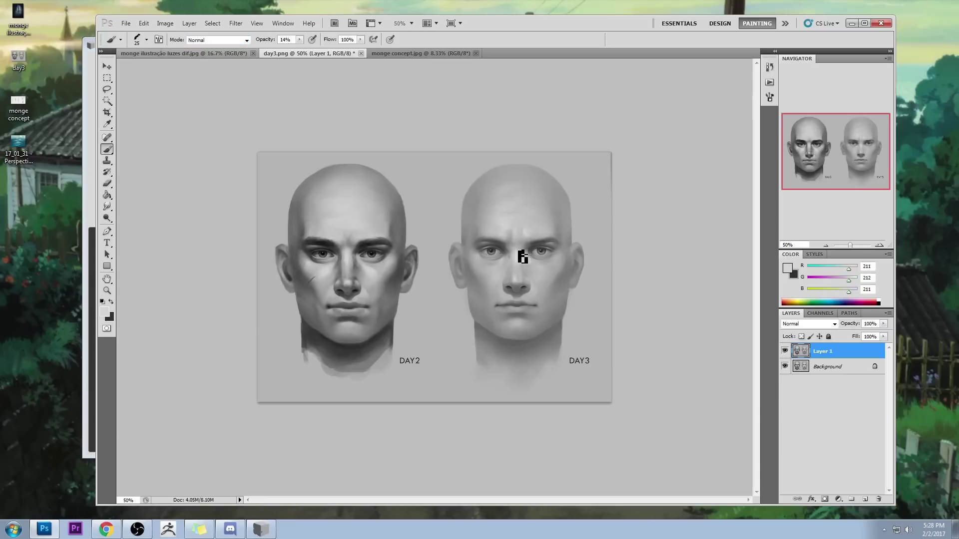
Step: Keep the current foreground colour, choose the 100 px soft round brush tip, and enlarge it to 900 px
{"action": "left_click", "coordinate": [788, 268]}
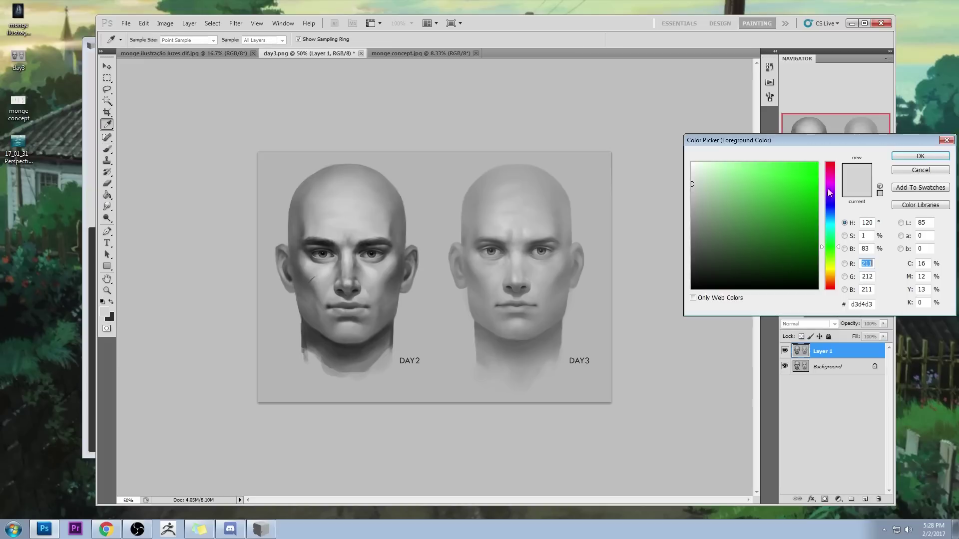
{"action": "left_click", "coordinate": [911, 178]}
{"action": "right_click", "coordinate": [557, 228]}
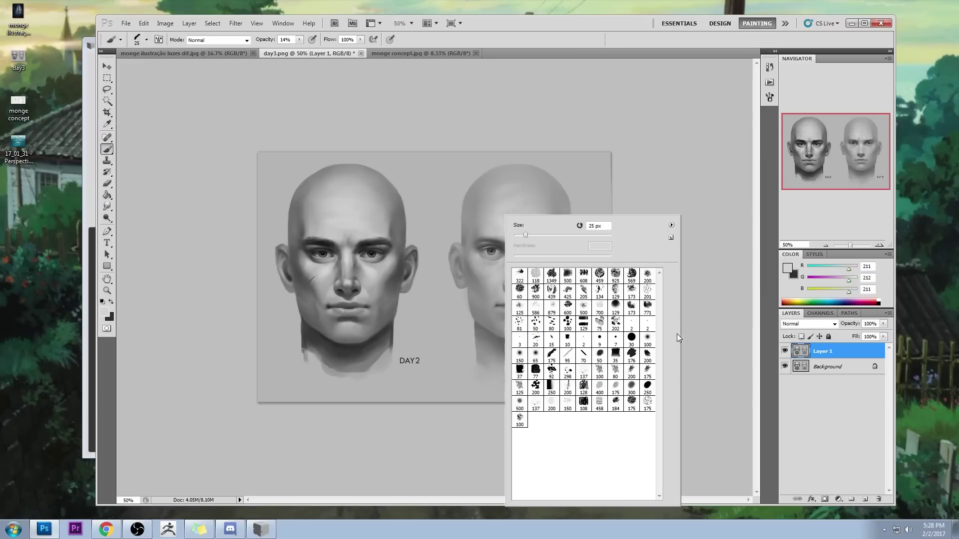
{"action": "left_click", "coordinate": [642, 339]}
{"action": "key", "text": "Return"}
{"action": "key", "text": "bracketright"}
{"action": "key", "text": "bracketright"}
{"action": "key", "text": "bracketright"}
{"action": "key", "text": "bracketright"}
{"action": "key", "text": "bracketright"}
{"action": "key", "text": "bracketright"}
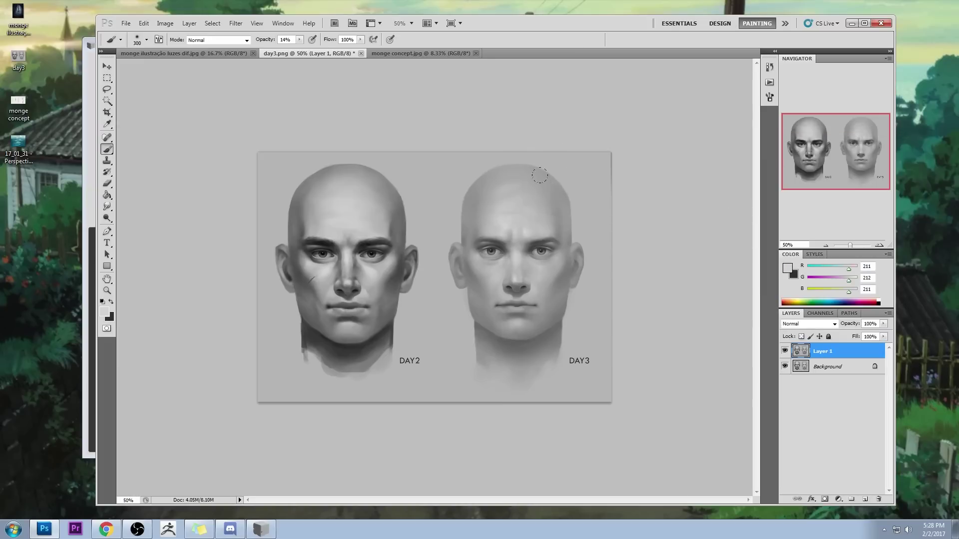
Step: Set the Brush to Darken mode and sample the mid grey at the side of the DAY3 forehead
{"action": "left_click", "coordinate": [247, 40]}
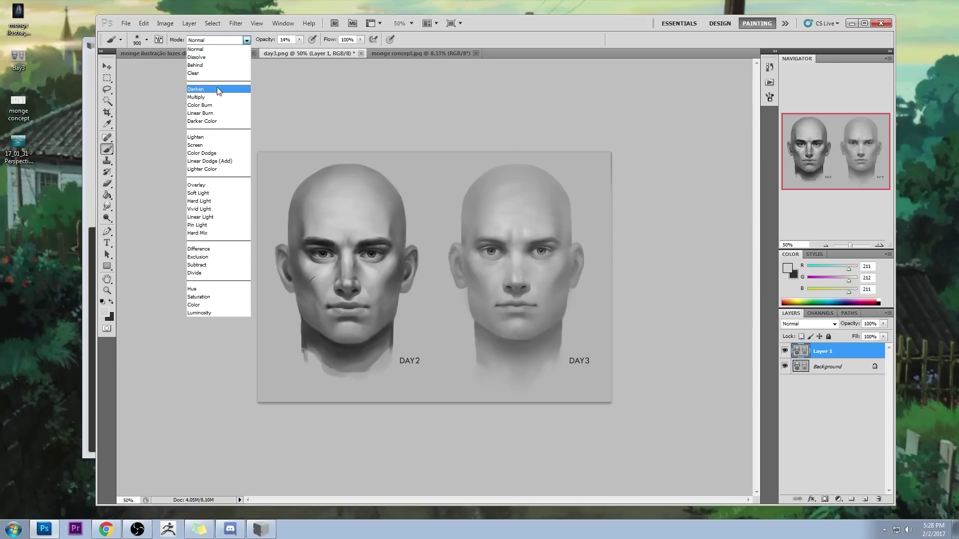
{"action": "left_click", "coordinate": [220, 88]}
{"action": "left_click", "coordinate": [560, 209], "text": "alt"}
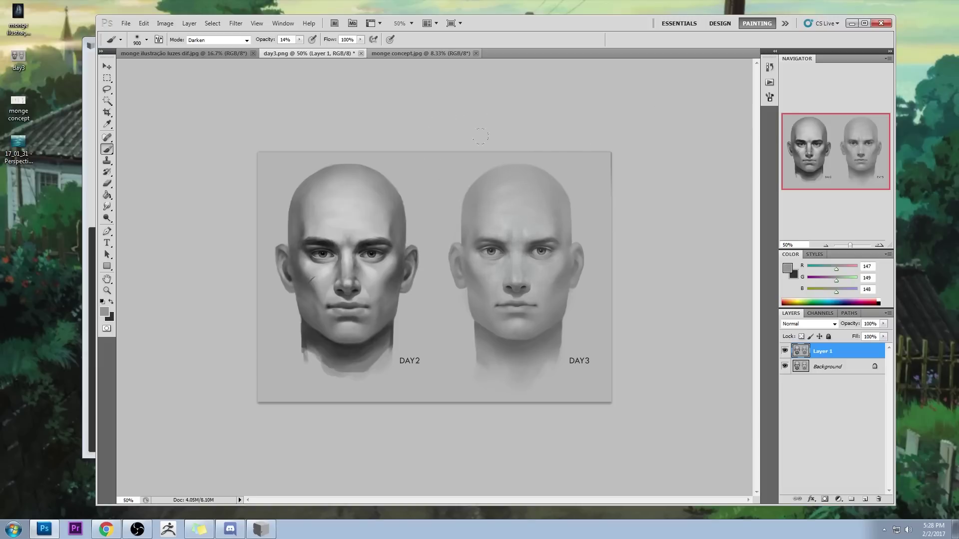
Step: Compare earlier and recent brush-stroke states of the DAY3 portrait in the document history, finishing on a recent state
{"action": "left_click", "coordinate": [769, 67]}
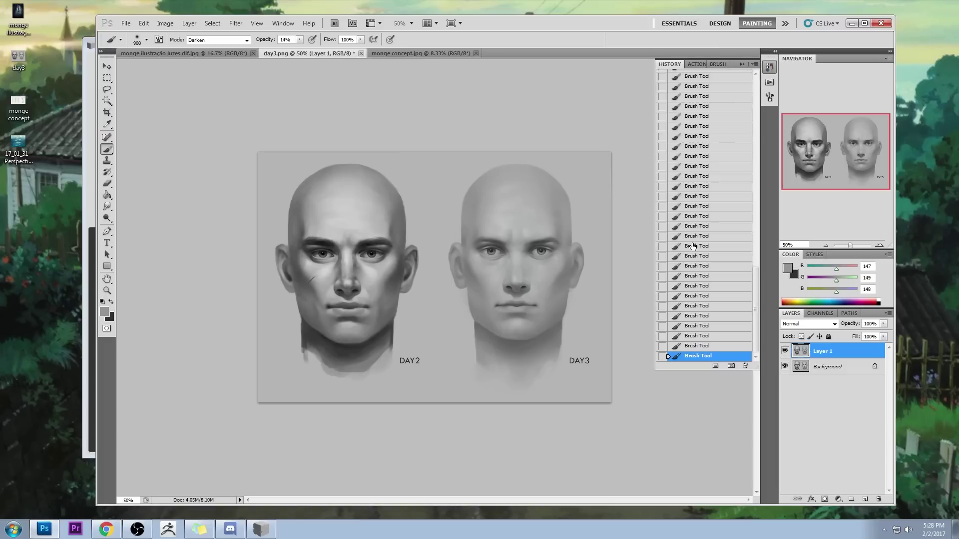
{"action": "left_click", "coordinate": [707, 225]}
{"action": "left_click", "coordinate": [692, 353]}
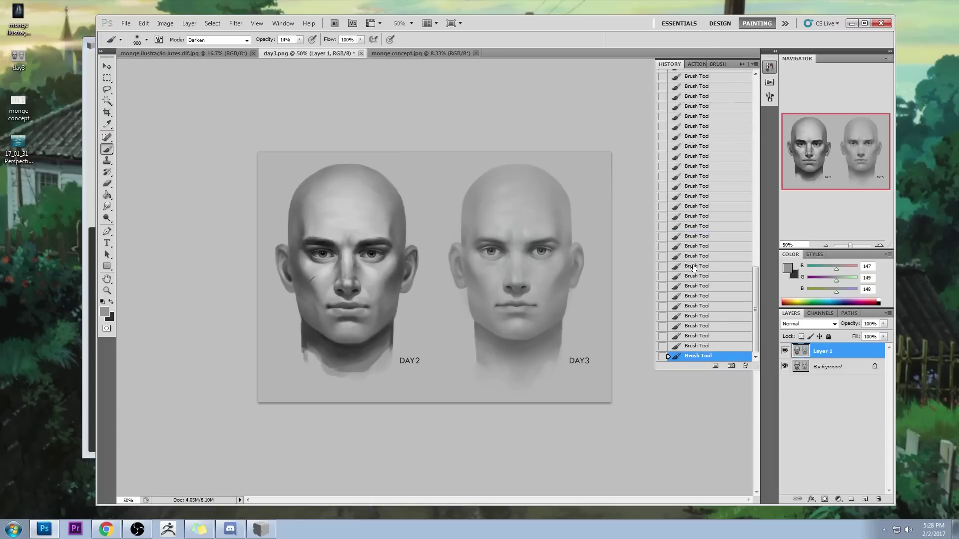
{"action": "left_click", "coordinate": [699, 228]}
{"action": "left_click", "coordinate": [692, 355]}
{"action": "left_click", "coordinate": [697, 327]}
{"action": "left_click", "coordinate": [704, 308]}
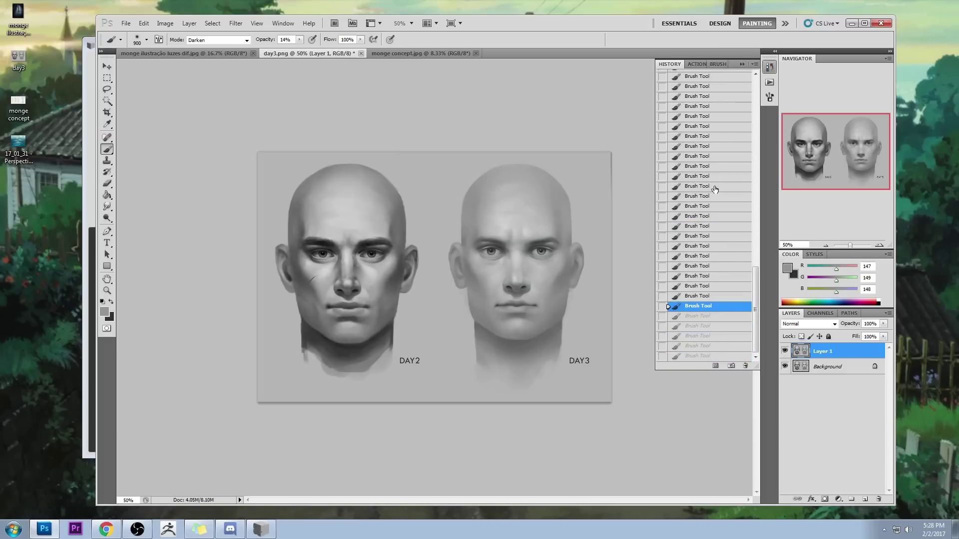
{"action": "left_click", "coordinate": [704, 218]}
{"action": "left_click", "coordinate": [699, 318]}
{"action": "left_click", "coordinate": [699, 326]}
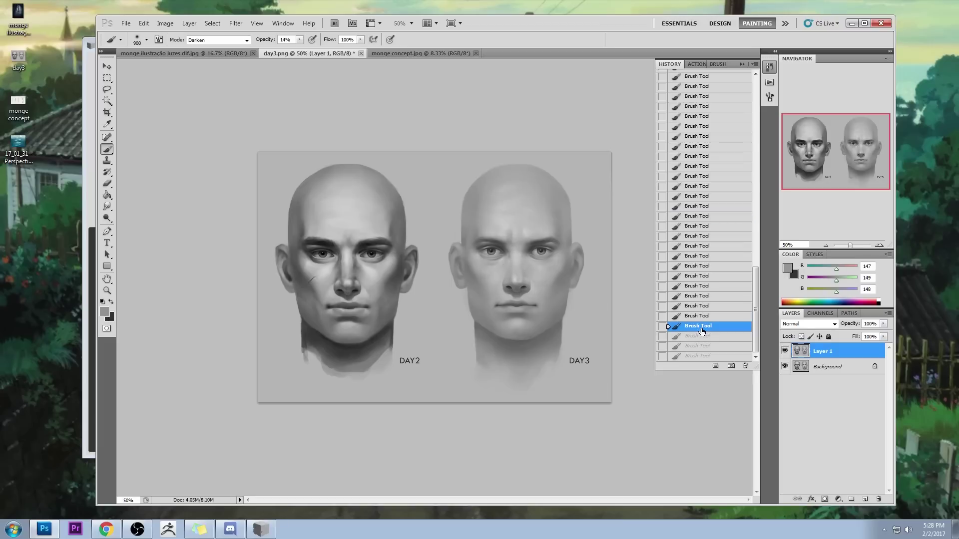
{"action": "left_click", "coordinate": [700, 335]}
{"action": "left_click", "coordinate": [699, 209]}
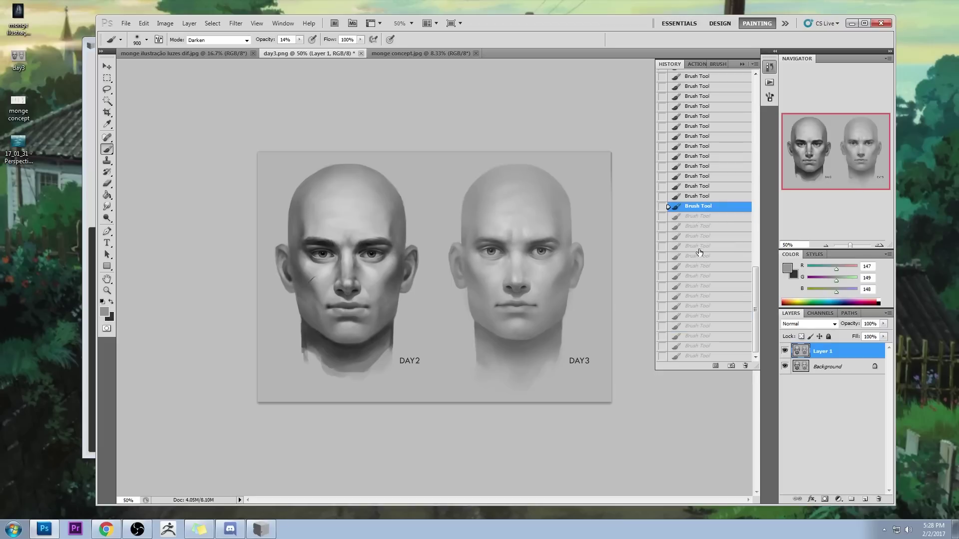
{"action": "left_click", "coordinate": [697, 336]}
{"action": "left_click", "coordinate": [700, 216]}
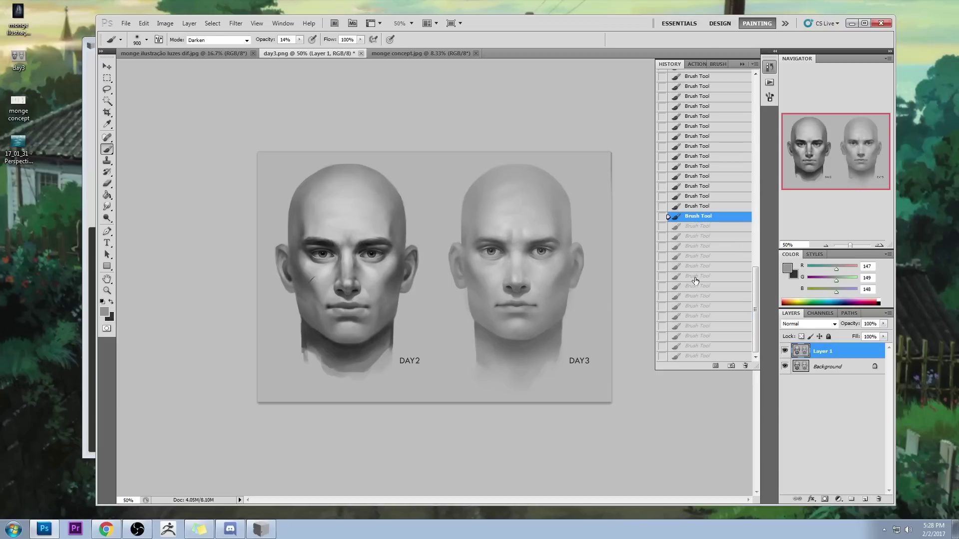
{"action": "left_click", "coordinate": [694, 329]}
{"action": "left_click", "coordinate": [742, 64]}
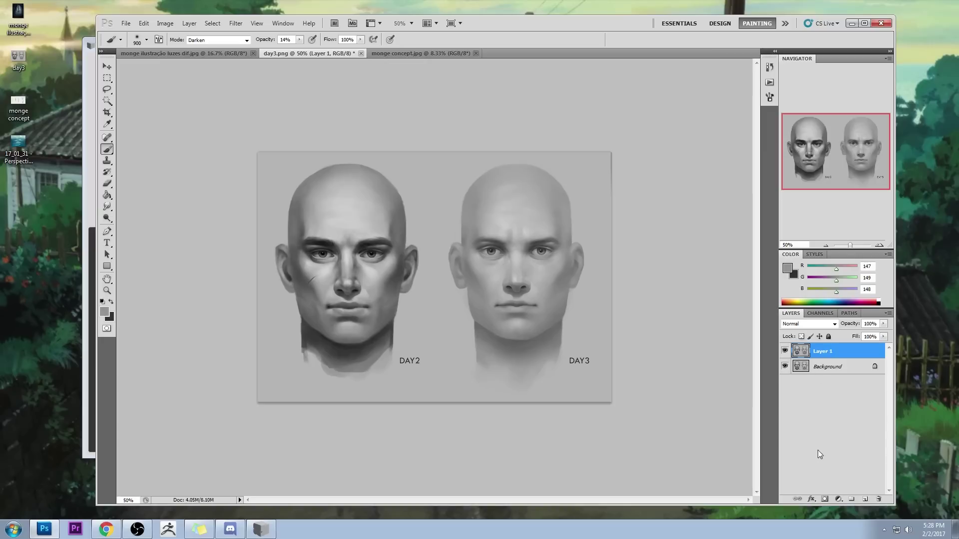
Step: Add a new empty layer above Layer 1
{"action": "left_click", "coordinate": [869, 500]}
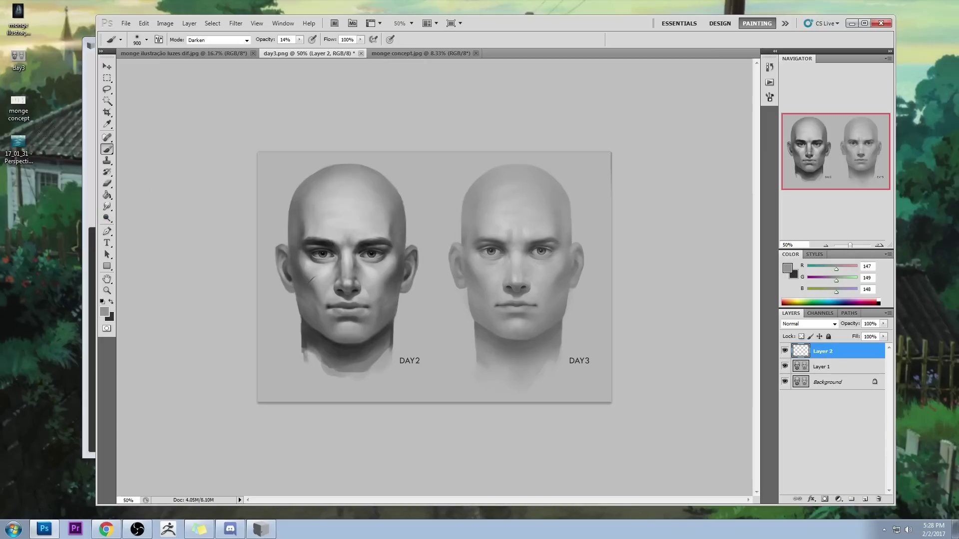
{"action": "right_click", "coordinate": [545, 220]}
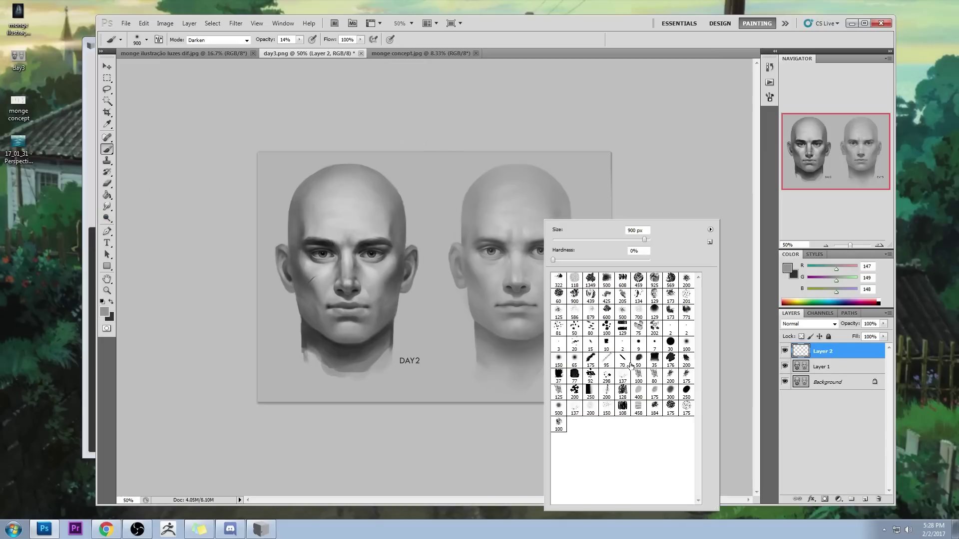
{"action": "key", "text": "Escape"}
Step: Switch to the Dodge tool and adjust its brush size over the DAY3 nose
{"action": "left_click", "coordinate": [107, 217]}
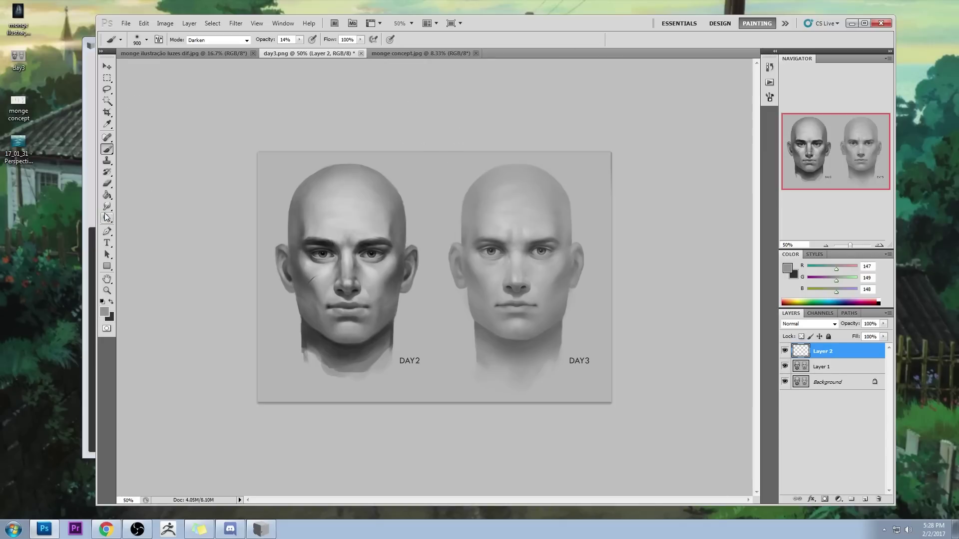
{"action": "left_click", "coordinate": [136, 217]}
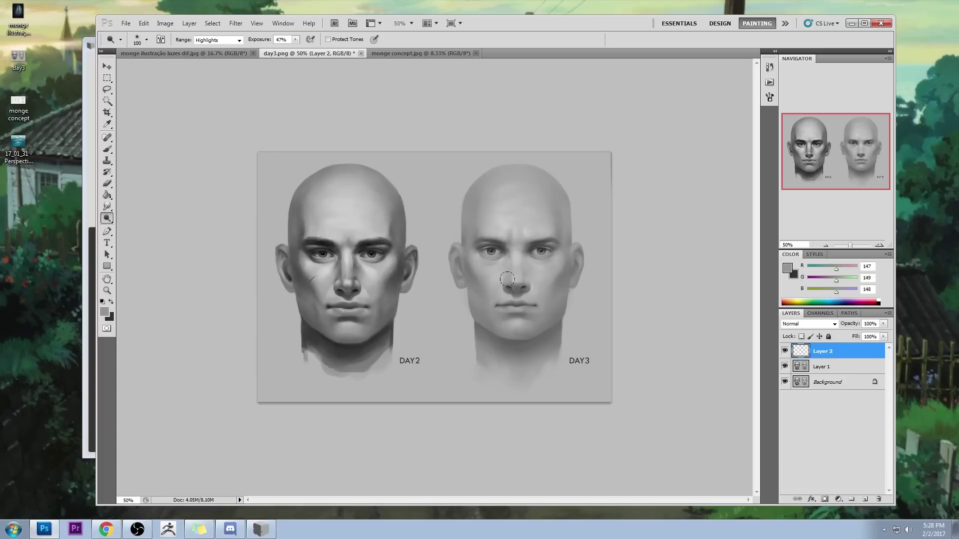
{"action": "key", "text": "bracketright"}
{"action": "key", "text": "bracketright"}
{"action": "key", "text": "bracketright"}
{"action": "key", "text": "bracketright"}
{"action": "key", "text": "bracketright"}
{"action": "key", "text": "bracketleft"}
{"action": "key", "text": "bracketleft"}
{"action": "key", "text": "bracketleft"}
Step: Merge Layer 2 down and brighten the DAY3 nose bridge using a 100 px Dodge brush on Highlights at 47% exposure
{"action": "right_click", "coordinate": [826, 353]}
{"action": "left_click", "coordinate": [899, 330]}
{"action": "key", "text": "bracketright"}
{"action": "key", "text": "bracketright"}
{"action": "key", "text": "bracketright"}
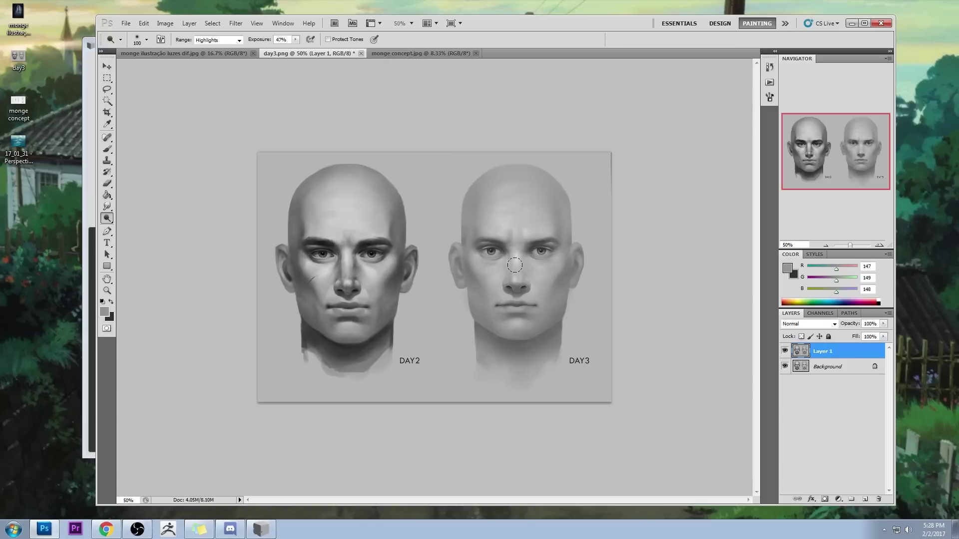
{"action": "left_click_drag", "start_coordinate": [516, 273], "coordinate": [513, 263]}
Step: Sample the light grey on the DAY3 nose bridge and set the Brush to Normal mode, 25% opacity and 200 px
{"action": "key", "text": "b"}
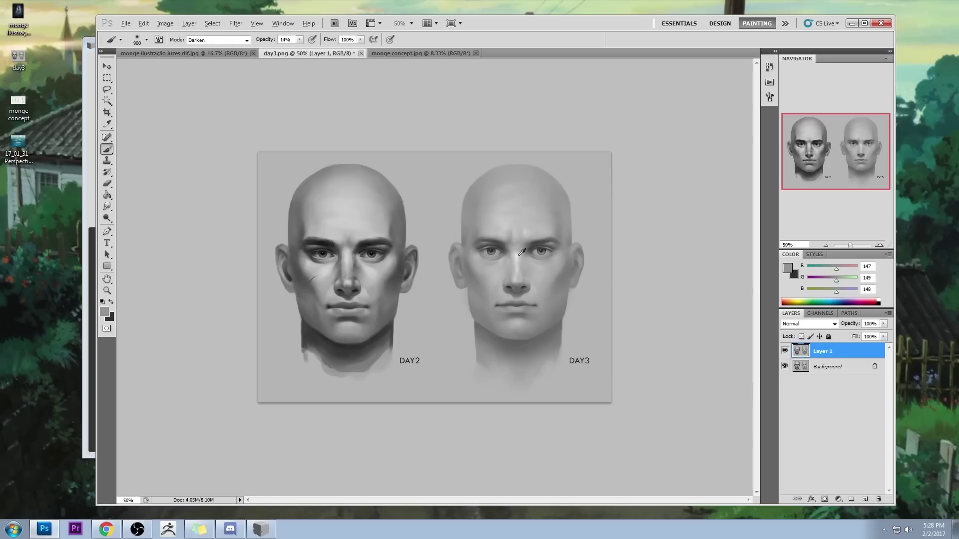
{"action": "left_click", "coordinate": [518, 255], "text": "alt"}
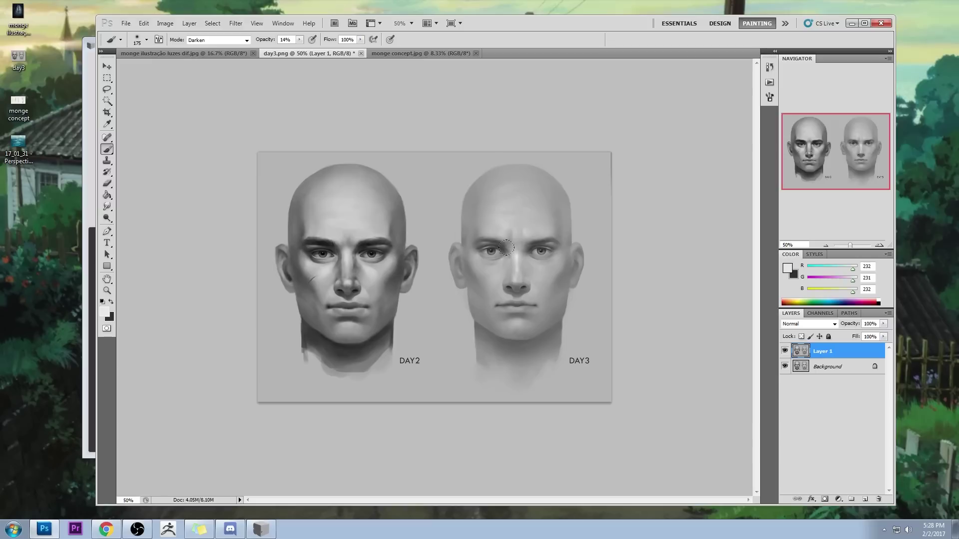
{"action": "left_click", "coordinate": [218, 40]}
{"action": "left_click", "coordinate": [202, 47]}
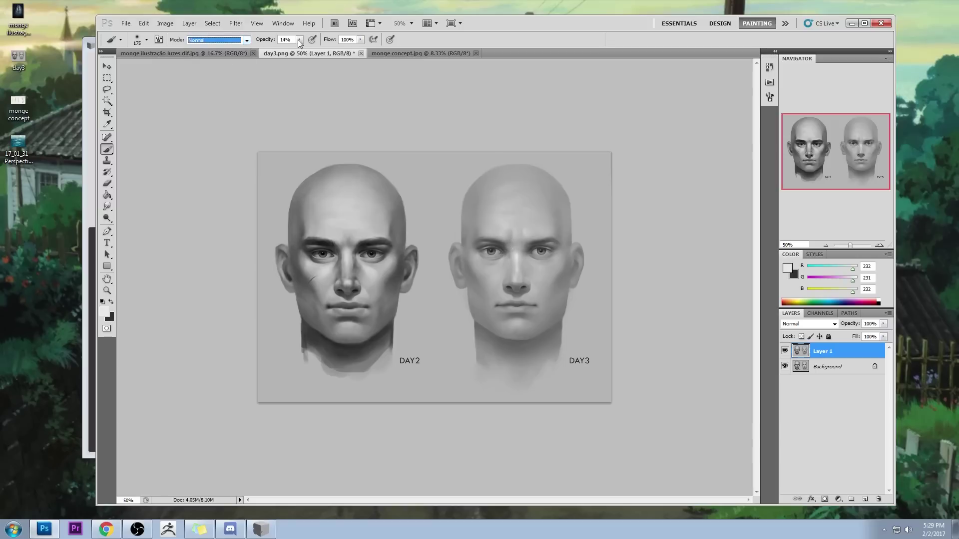
{"action": "left_click_drag", "start_coordinate": [300, 39], "coordinate": [306, 52]}
{"action": "key", "text": "bracketright"}
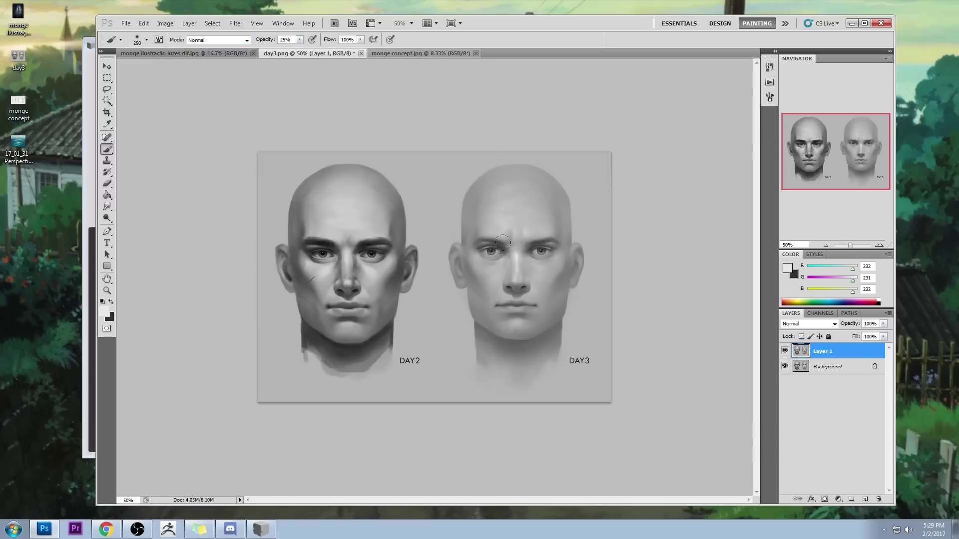
{"action": "key", "text": "bracketleft"}
{"action": "key", "text": "bracketleft"}
{"action": "key", "text": "bracketleft"}
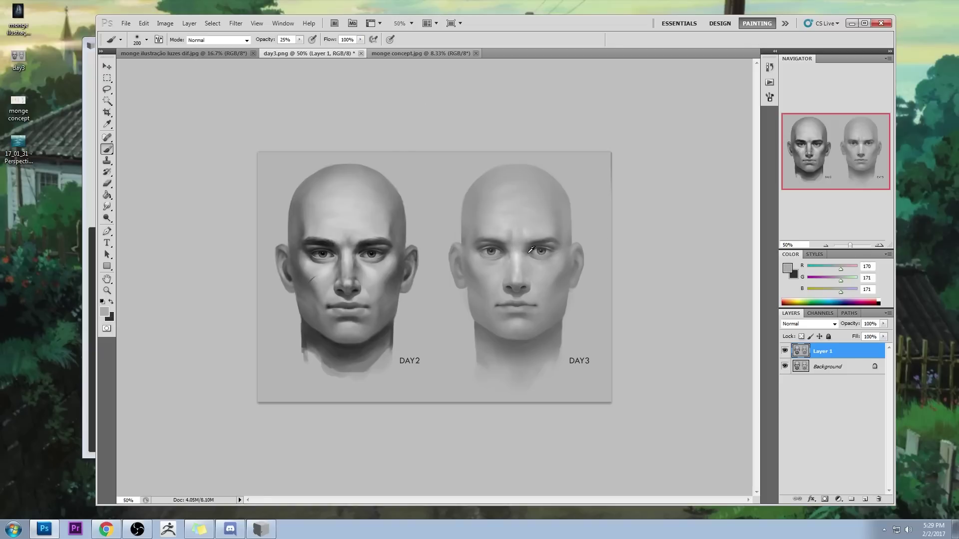
Step: Resample the light grey on the DAY3 nose bridge, set the Brush opacity to 53%, and paint below the eye
{"action": "left_click", "coordinate": [513, 252], "text": "alt"}
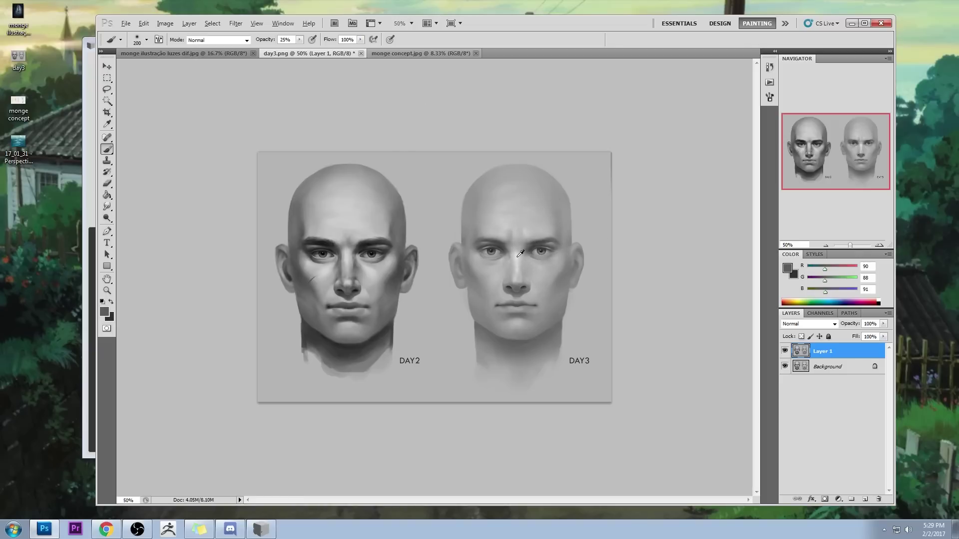
{"action": "left_click", "coordinate": [518, 256], "text": "alt"}
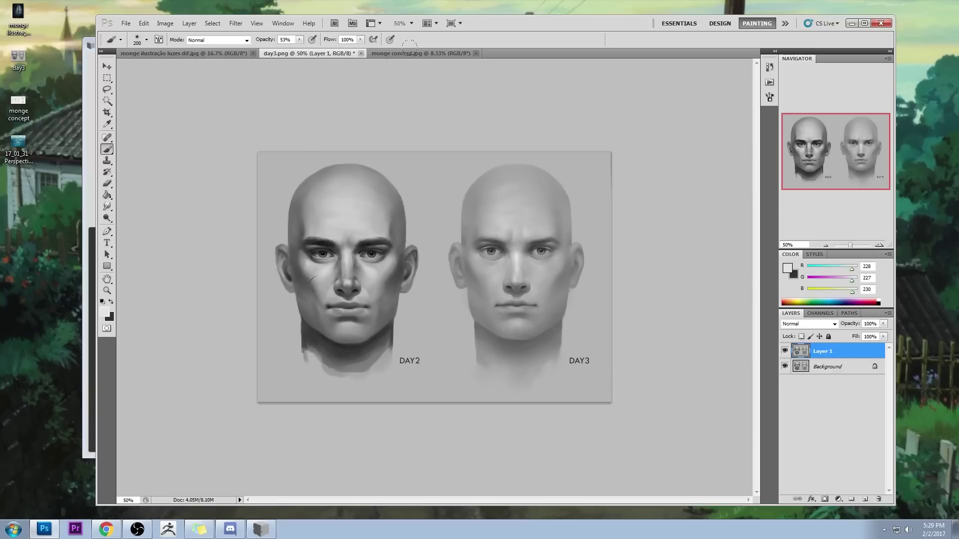
{"action": "mouse_move", "coordinate": [492, 260]}
{"action": "left_mouse_down"}
{"action": "mouse_move", "coordinate": [465, 256]}
{"action": "mouse_move", "coordinate": [478, 263]}
{"action": "left_mouse_up"}
Step: Toggle Layer 1's visibility to compare the corrected portrait with the Background version
{"action": "left_click", "coordinate": [784, 352]}
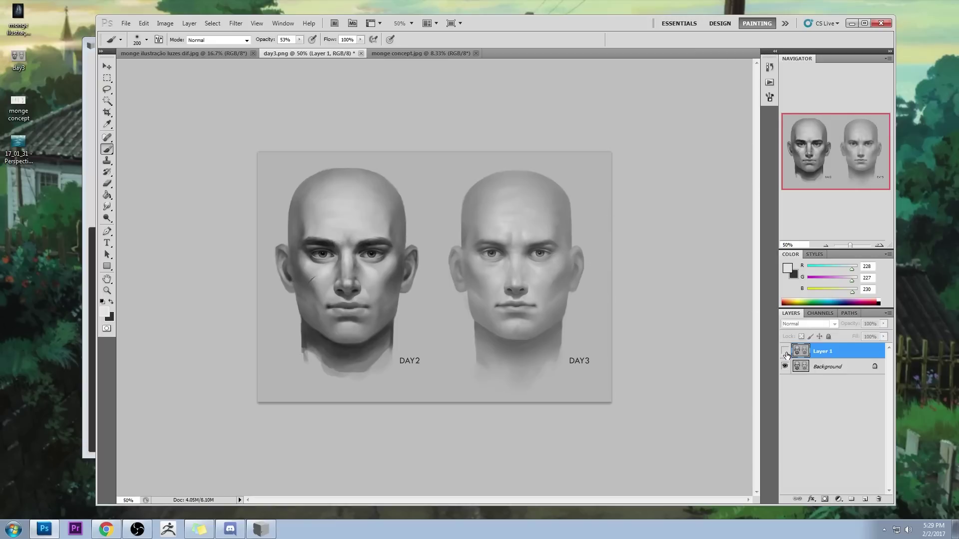
{"action": "left_click", "coordinate": [785, 352]}
{"action": "left_click", "coordinate": [785, 352]}
{"action": "left_click", "coordinate": [784, 352]}
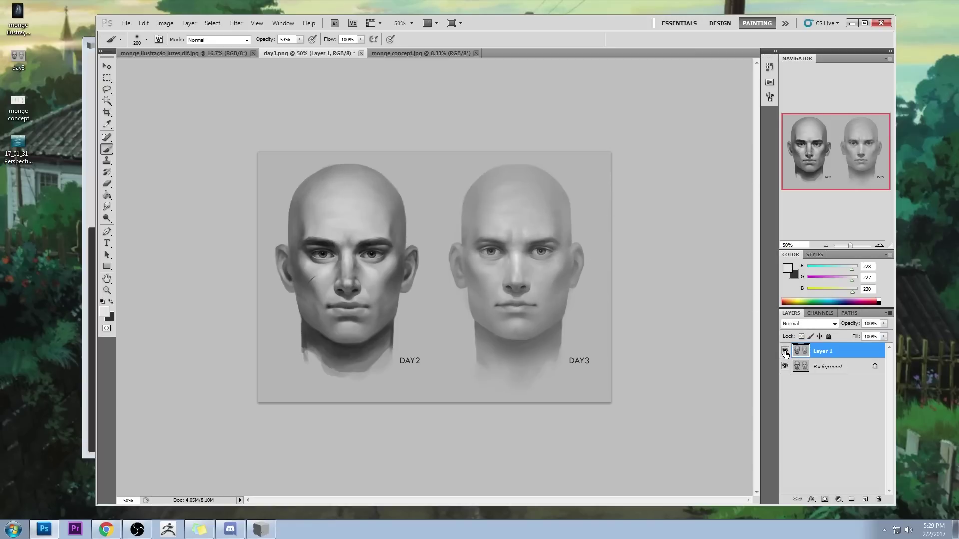
{"action": "left_click", "coordinate": [784, 352]}
{"action": "left_click", "coordinate": [784, 352]}
Step: Copy all of Layer 1, revert the document to its original day3.png state, and paste the copy in place
{"action": "key", "text": "ctrl+a"}
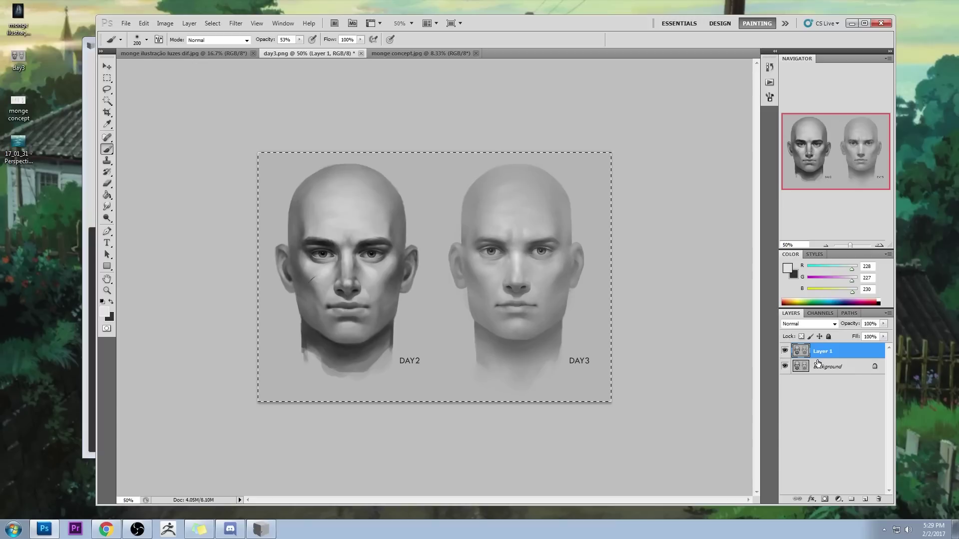
{"action": "left_click", "coordinate": [769, 67]}
{"action": "left_click_drag", "start_coordinate": [759, 316], "coordinate": [773, 80]}
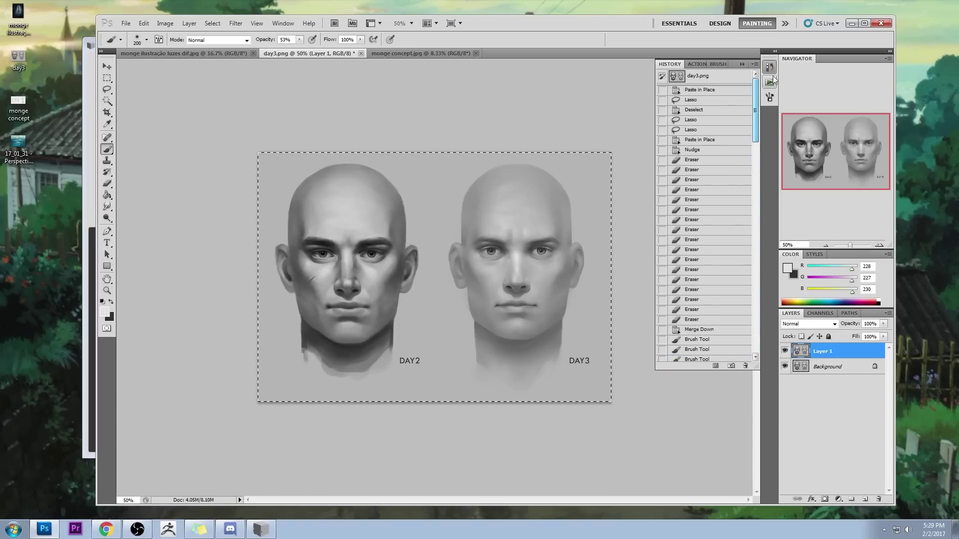
{"action": "left_click", "coordinate": [714, 76]}
{"action": "key", "text": "ctrl+shift+v"}
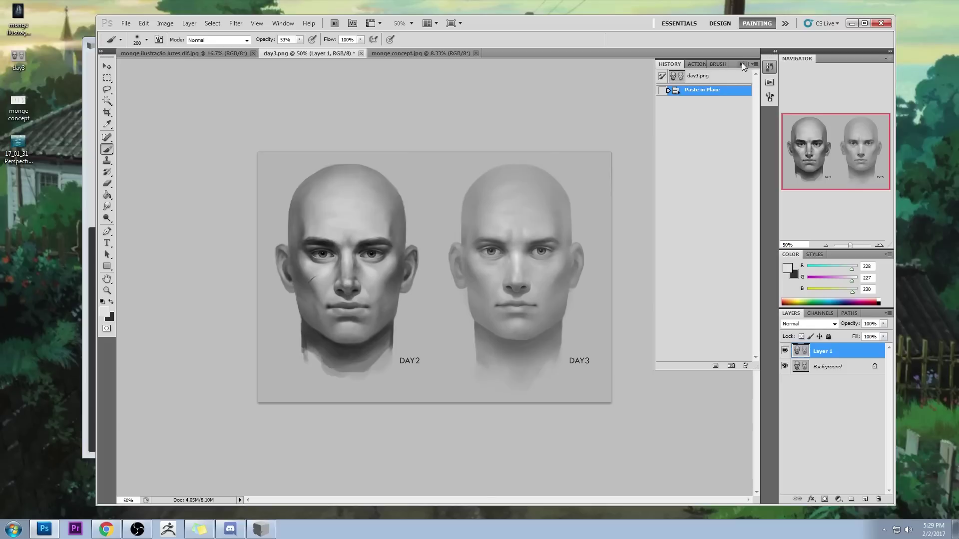
{"action": "left_click", "coordinate": [743, 64]}
Step: Hide and show the pasted Layer 1 repeatedly to compare the corrected heads with the original ones
{"action": "left_click", "coordinate": [784, 352]}
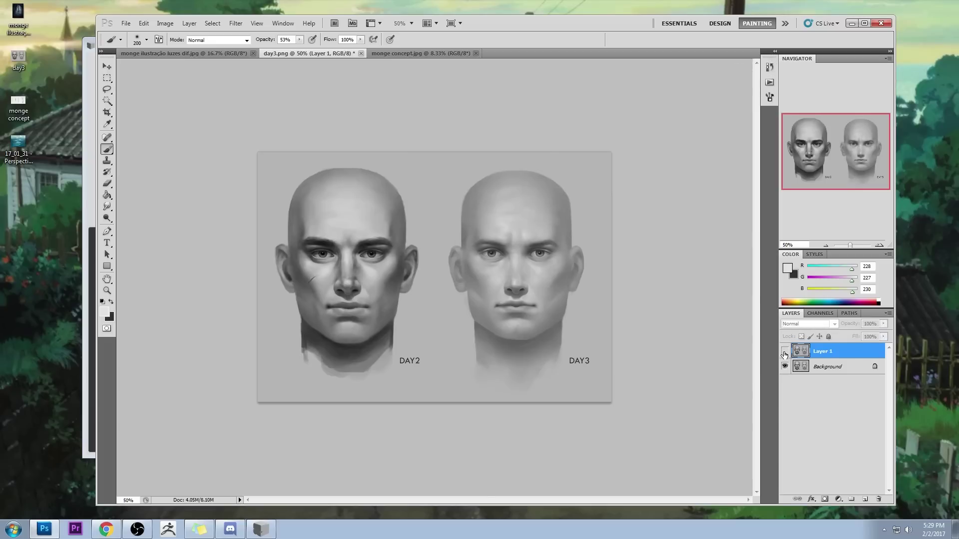
{"action": "left_click", "coordinate": [785, 351]}
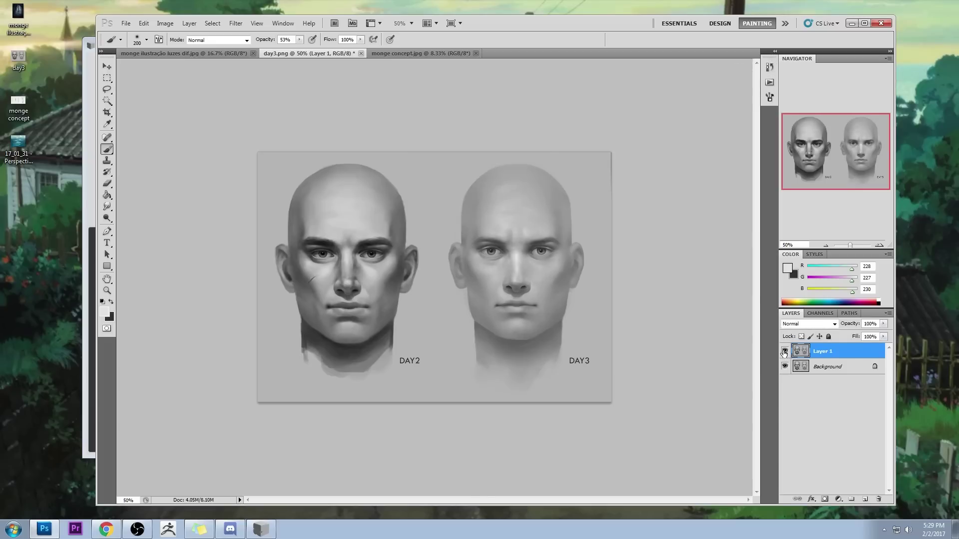
{"action": "left_click", "coordinate": [785, 352]}
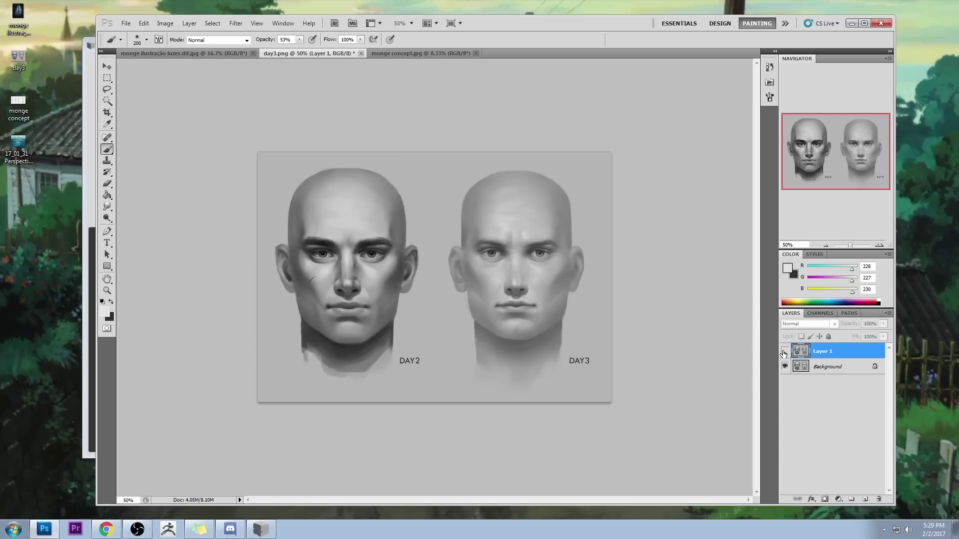
{"action": "left_click", "coordinate": [785, 352]}
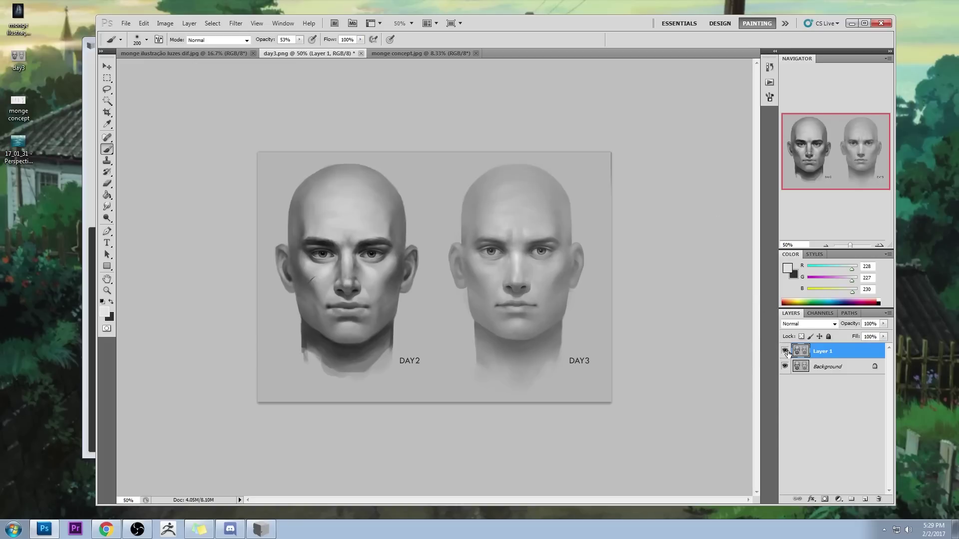
{"action": "left_click", "coordinate": [785, 352]}
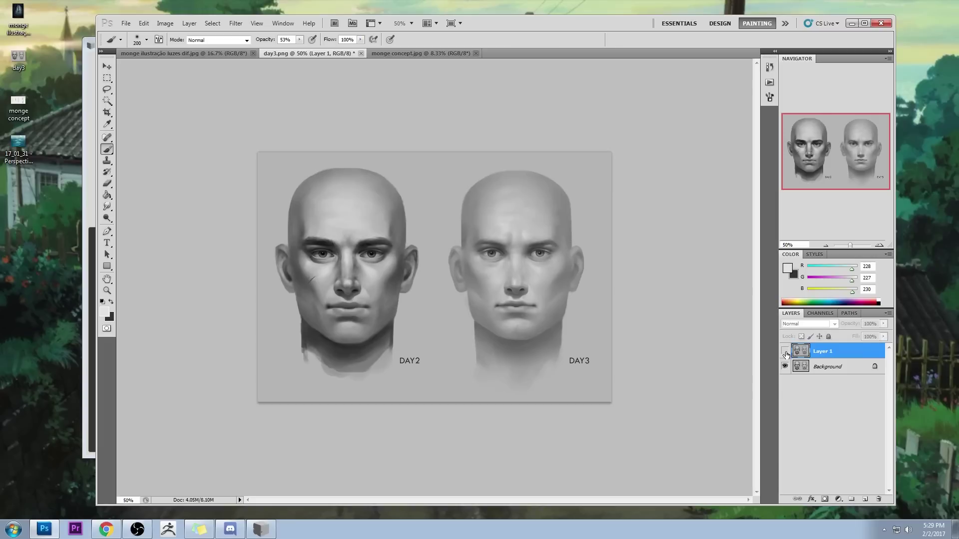
{"action": "left_click", "coordinate": [785, 352]}
{"action": "left_click", "coordinate": [785, 352]}
{"action": "left_click", "coordinate": [785, 352]}
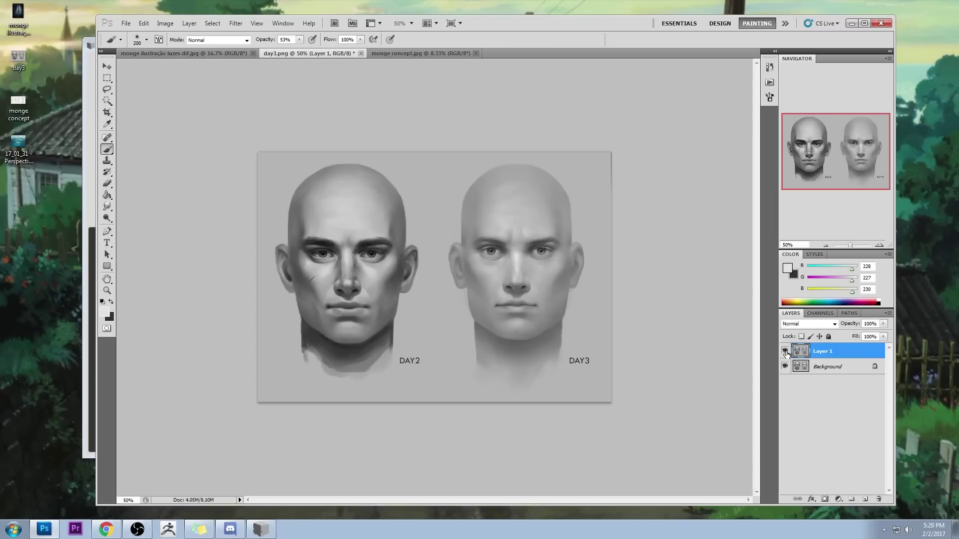
{"action": "left_click", "coordinate": [784, 352]}
{"action": "left_click", "coordinate": [785, 352]}
{"action": "left_click", "coordinate": [785, 352]}
Step: Sample the grey beside the DAY3 nostril, then set the Brush to Darken mode and 125 px
{"action": "left_click", "coordinate": [524, 289], "text": "alt"}
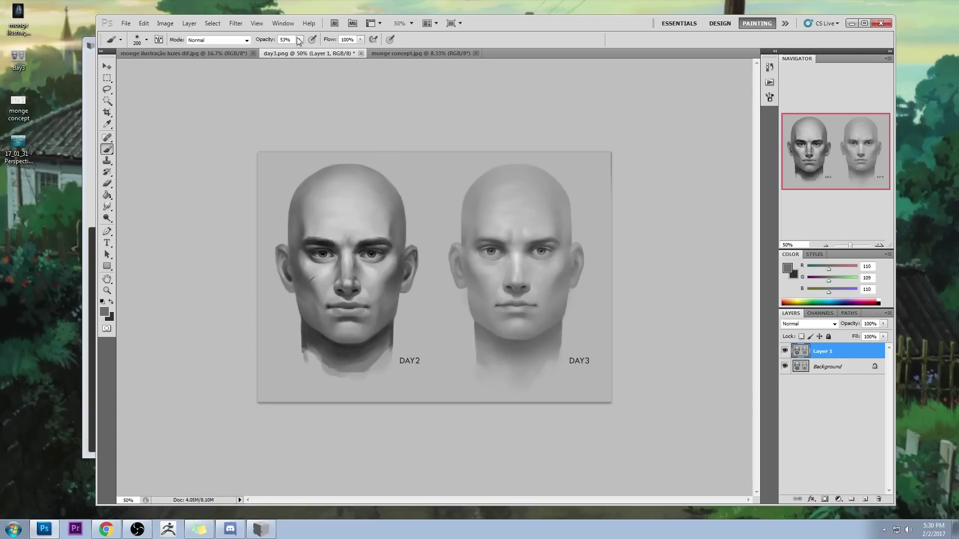
{"action": "left_click", "coordinate": [220, 40]}
{"action": "left_click", "coordinate": [199, 89]}
{"action": "key", "text": "bracketleft"}
{"action": "key", "text": "bracketleft"}
{"action": "key", "text": "bracketleft"}
{"action": "key", "text": "bracketleft"}
{"action": "key", "text": "bracketleft"}
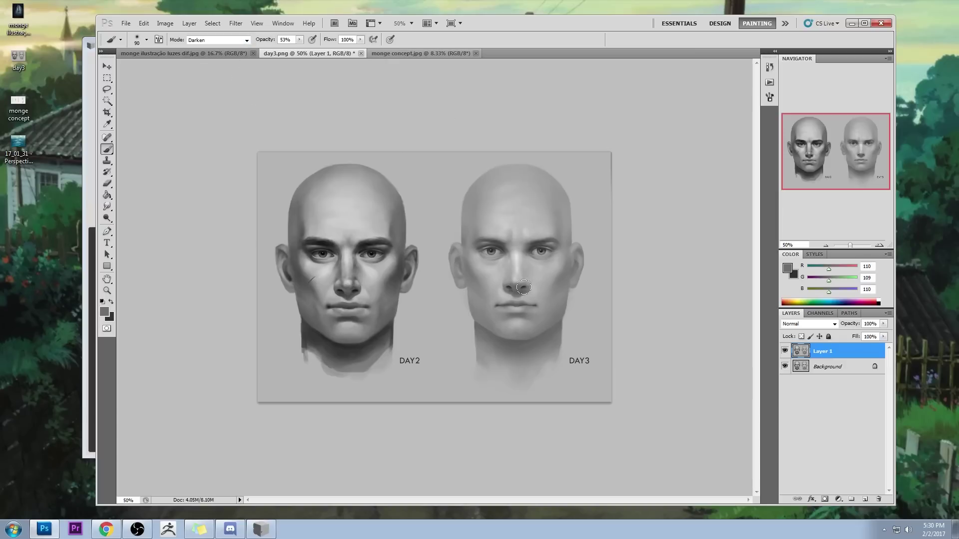
{"action": "key", "text": "bracketright"}
{"action": "key", "text": "bracketright"}
Step: Set the Brush opacity to 22%, touch up the DAY3 ear, and sample a dark grey beside the nostril
{"action": "left_click", "coordinate": [524, 287], "text": "alt"}
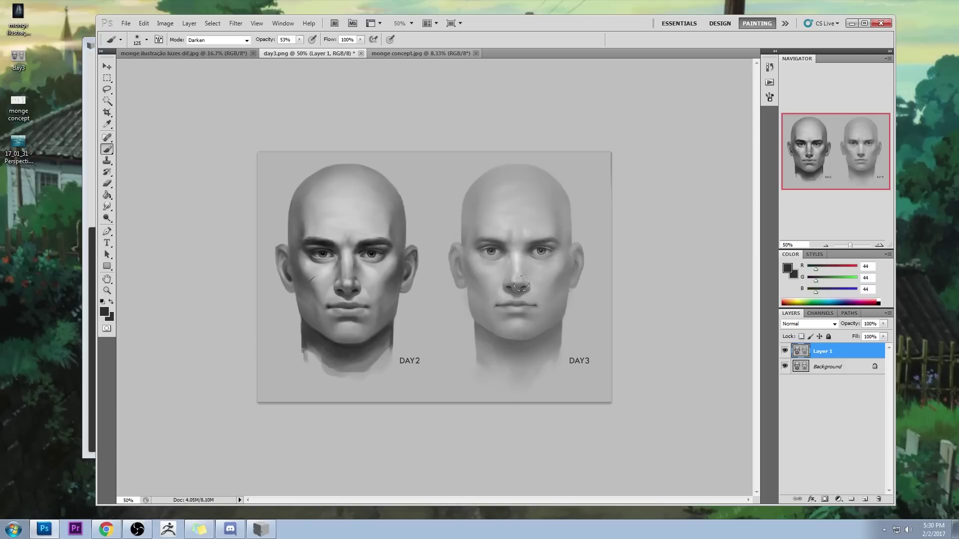
{"action": "left_click_drag", "start_coordinate": [300, 39], "coordinate": [231, 69]}
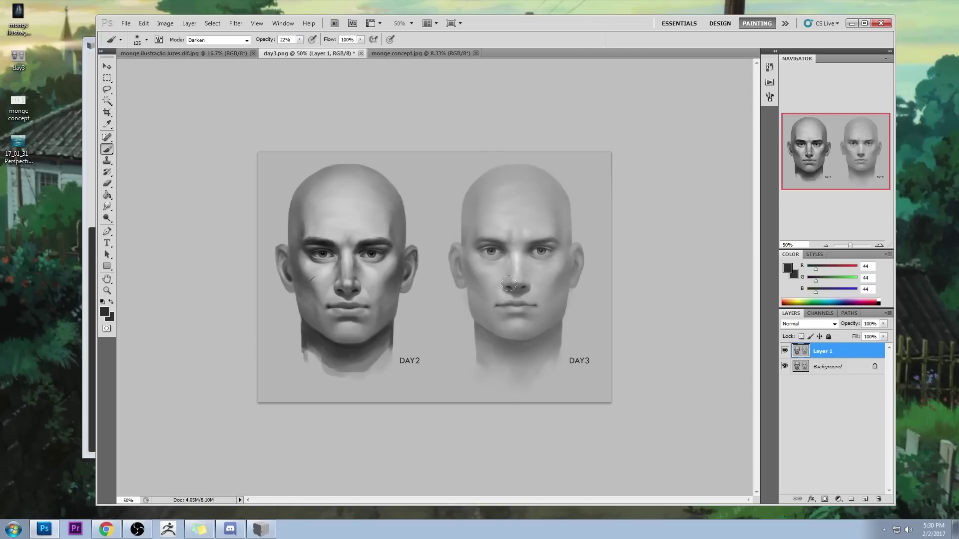
{"action": "mouse_move", "coordinate": [574, 275]}
{"action": "left_mouse_down"}
{"action": "mouse_move", "coordinate": [585, 279]}
{"action": "mouse_move", "coordinate": [565, 260]}
{"action": "left_mouse_up"}
{"action": "key", "text": "alt"}
{"action": "left_click", "coordinate": [524, 289], "text": "alt"}
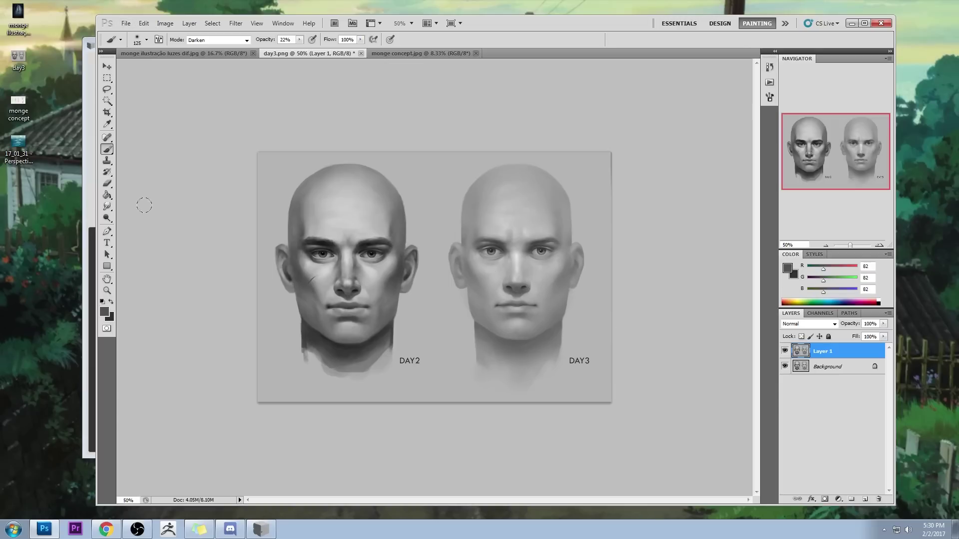
Step: Smudge the shading around the DAY3 nose using a small Smudge tool at 22% strength
{"action": "left_click_drag", "start_coordinate": [103, 212], "coordinate": [130, 221]}
{"action": "key", "text": "z"}
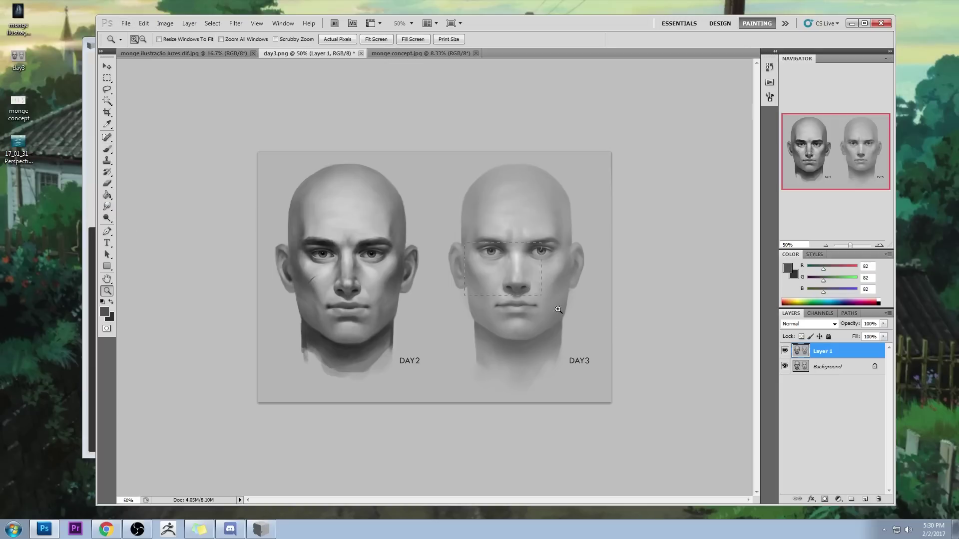
{"action": "left_click", "coordinate": [511, 311]}
{"action": "left_click", "coordinate": [107, 207]}
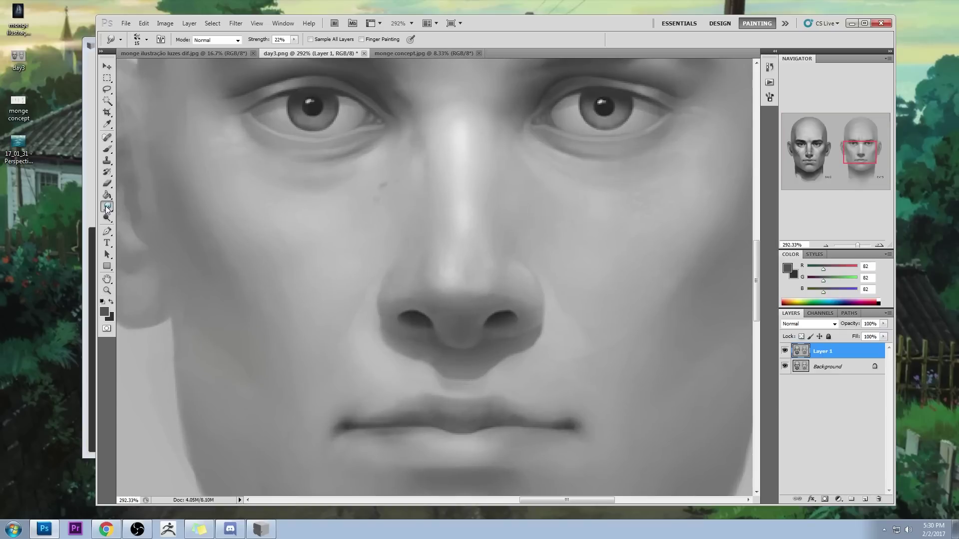
{"action": "key", "text": "bracketleft"}
{"action": "key", "text": "bracketleft"}
{"action": "key", "text": "bracketleft"}
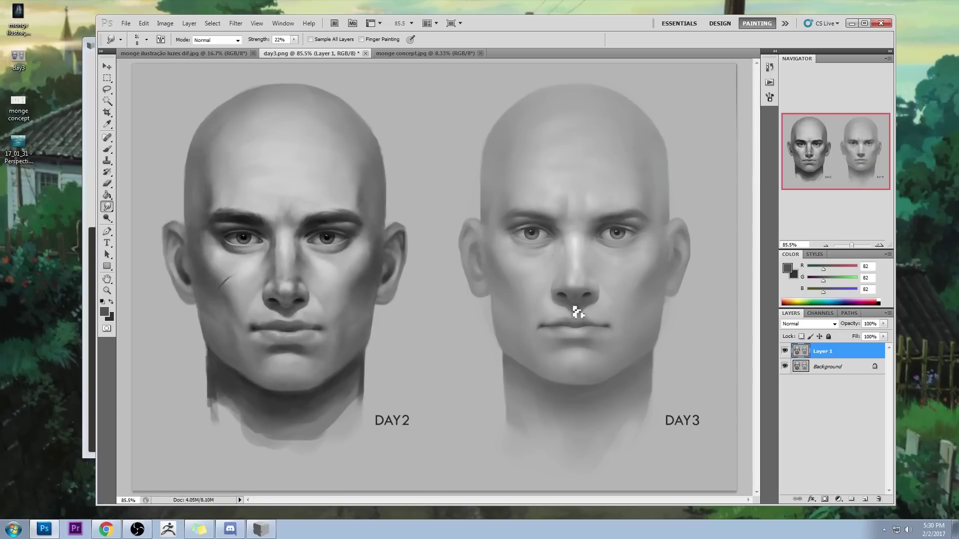
{"action": "key", "text": "ctrl+minus"}
{"action": "key", "text": "ctrl+minus"}
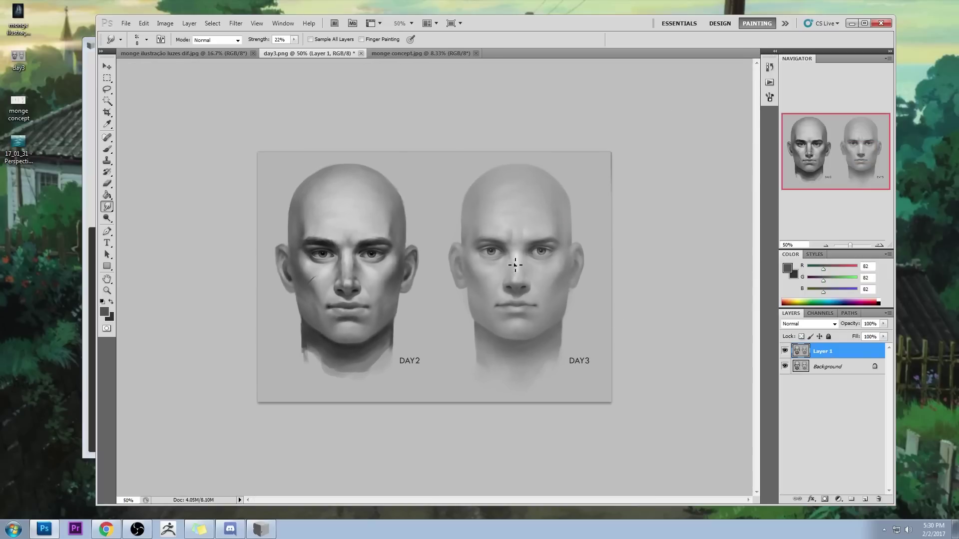
Step: Sample the light grey beside the DAY3 nose and dab it over the lower nose with a Normal-mode Brush at 34% opacity
{"action": "key", "text": "b"}
{"action": "left_click", "coordinate": [530, 296], "text": "alt"}
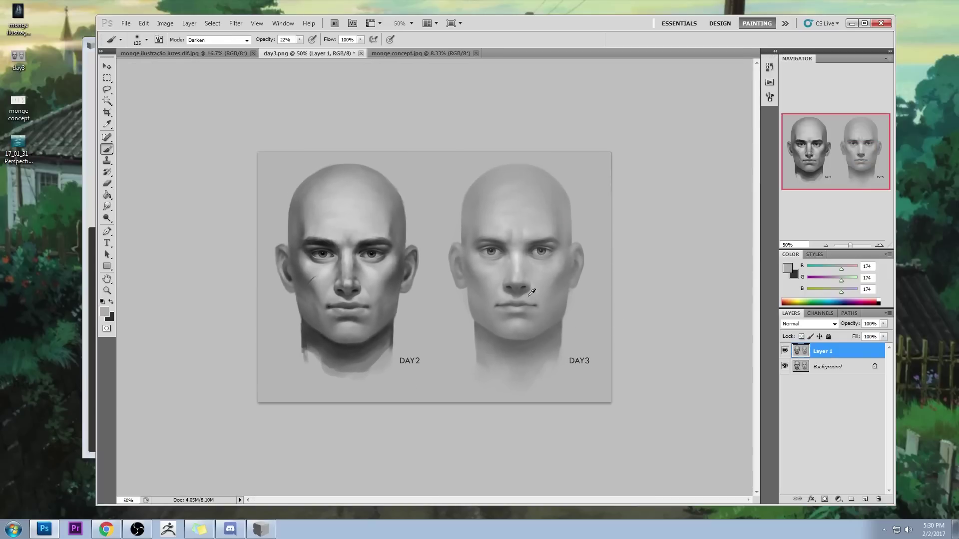
{"action": "left_click", "coordinate": [235, 39]}
{"action": "left_click", "coordinate": [215, 40]}
{"action": "left_click", "coordinate": [299, 39]}
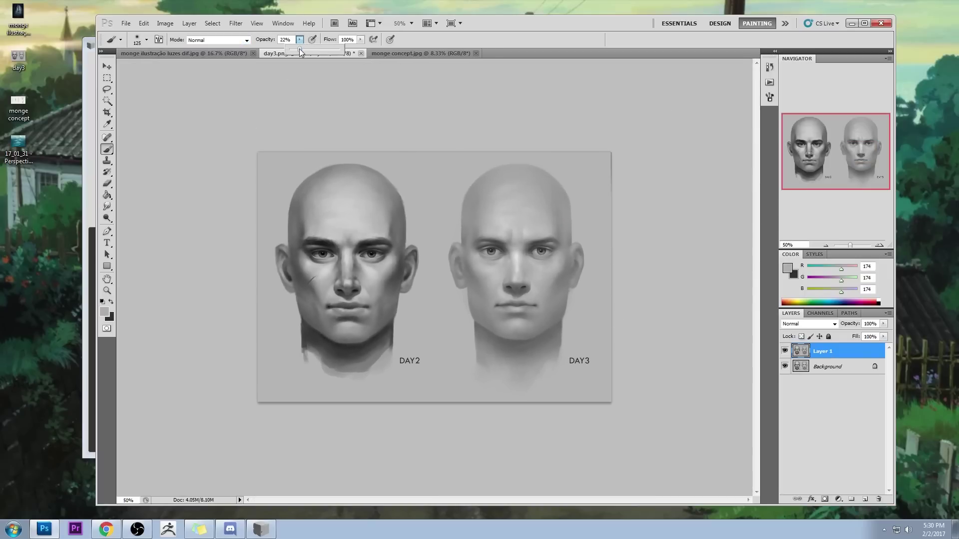
{"action": "left_click", "coordinate": [529, 292], "text": "alt"}
{"action": "mouse_move", "coordinate": [515, 290]}
{"action": "left_mouse_down"}
{"action": "mouse_move", "coordinate": [497, 284]}
{"action": "mouse_move", "coordinate": [517, 290]}
{"action": "left_mouse_up"}
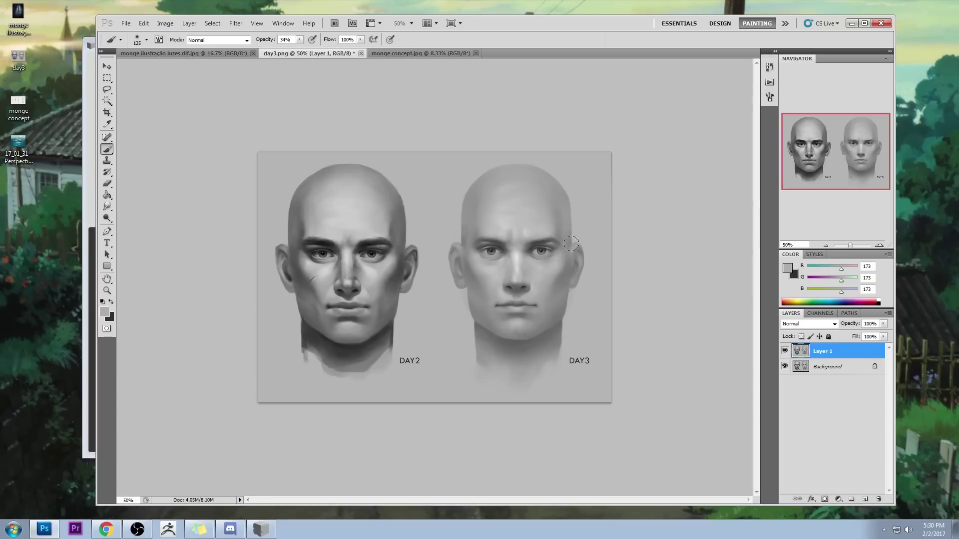
Step: Paint sampled grey between the DAY3 nose tip and nostrils with a 40 px Brush, and set its opacity to 21%
{"action": "left_click", "coordinate": [532, 292], "text": "ctrl"}
{"action": "left_click", "coordinate": [519, 294], "text": "alt"}
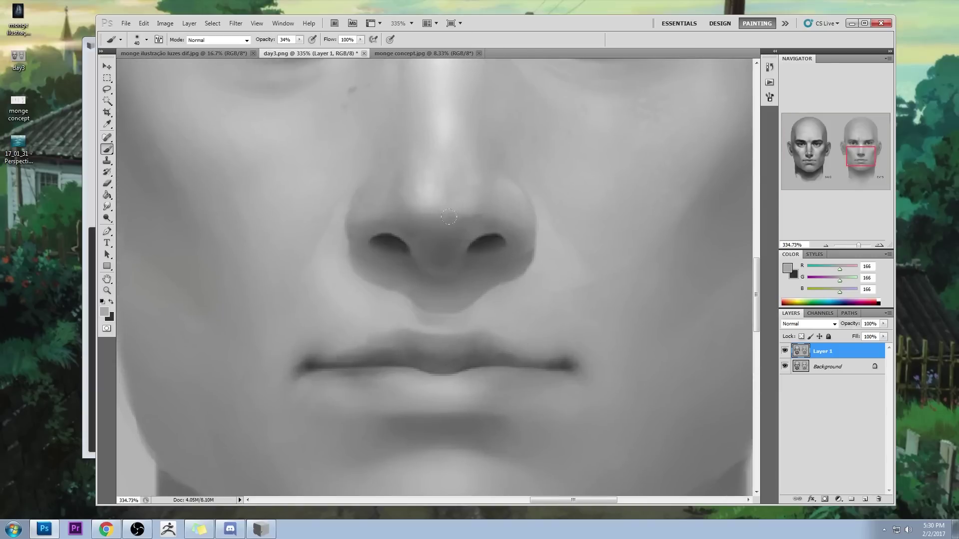
{"action": "left_click_drag", "start_coordinate": [448, 217], "coordinate": [434, 256]}
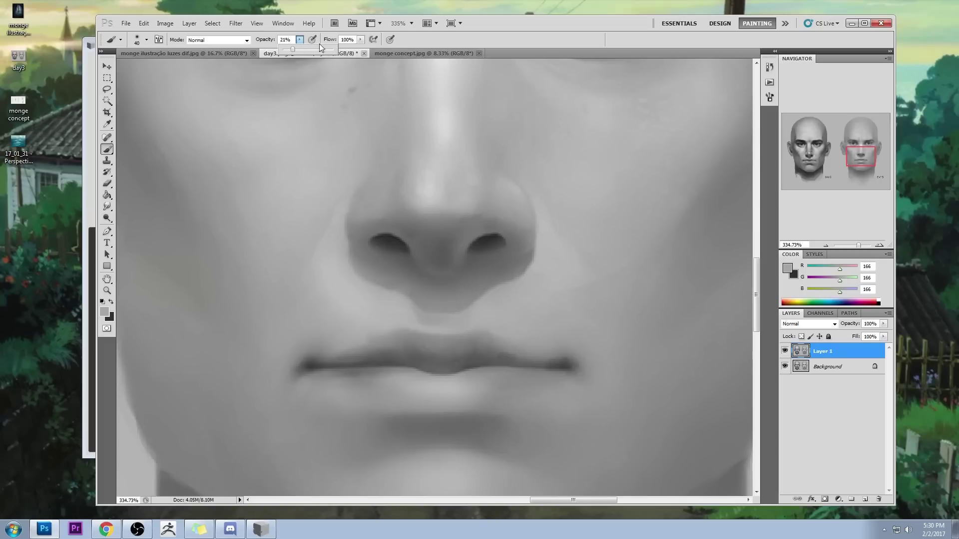
{"action": "key", "text": "2"}
{"action": "key", "text": "1"}
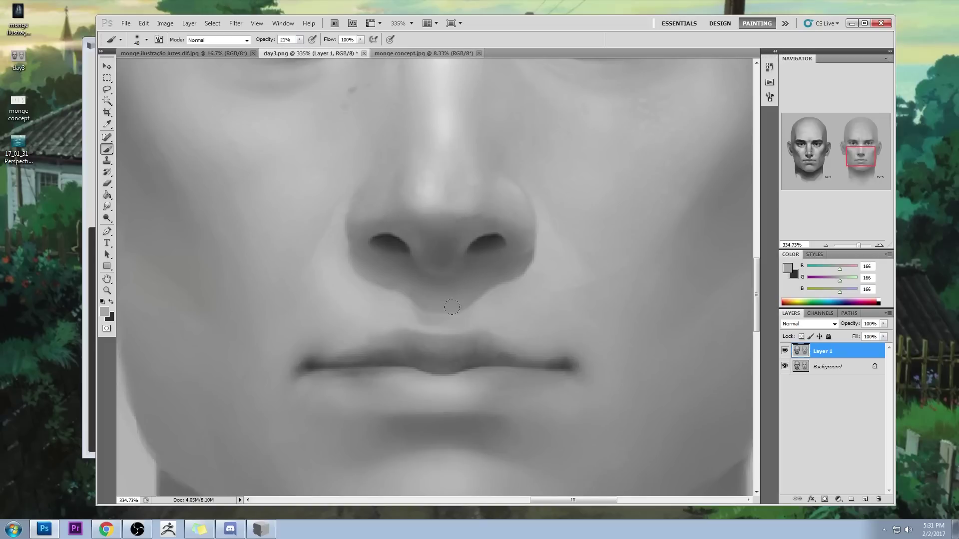
{"action": "key", "text": "ctrl+0"}
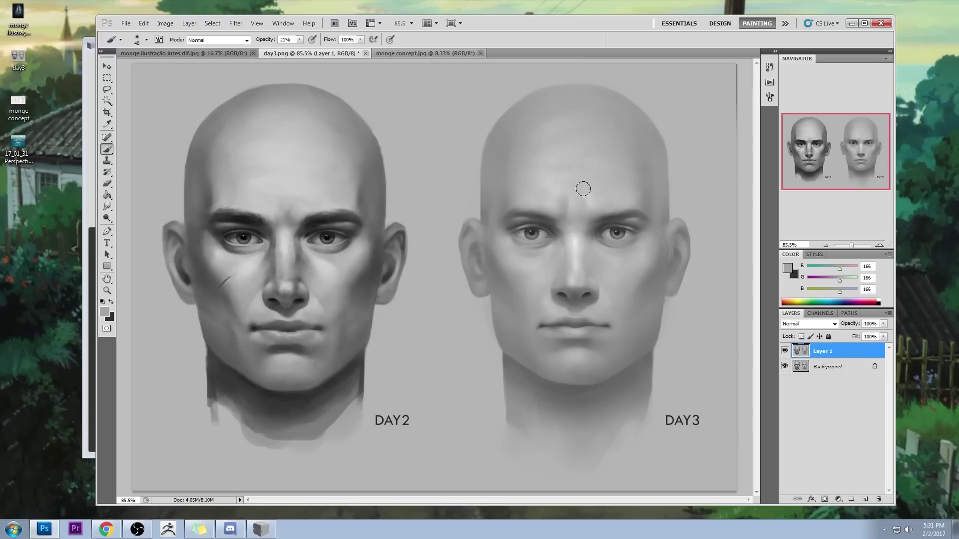
Step: Sample the dark grey under the DAY3 nose, then lasso the lower nose and copy the selection to a new layer
{"action": "left_click", "coordinate": [580, 296], "text": "alt"}
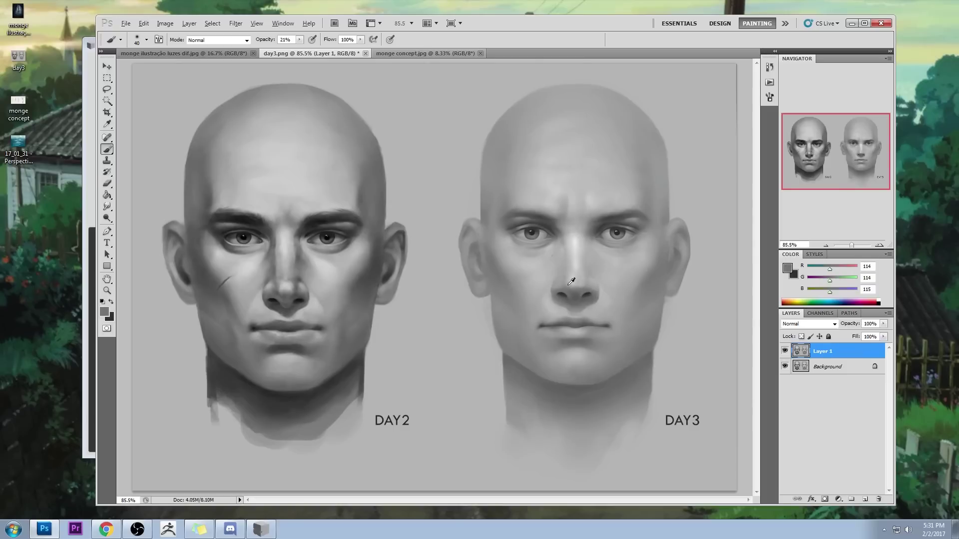
{"action": "left_click", "coordinate": [574, 294], "text": "alt"}
{"action": "key", "text": "l"}
{"action": "left_click_drag", "start_coordinate": [604, 284], "coordinate": [594, 292]}
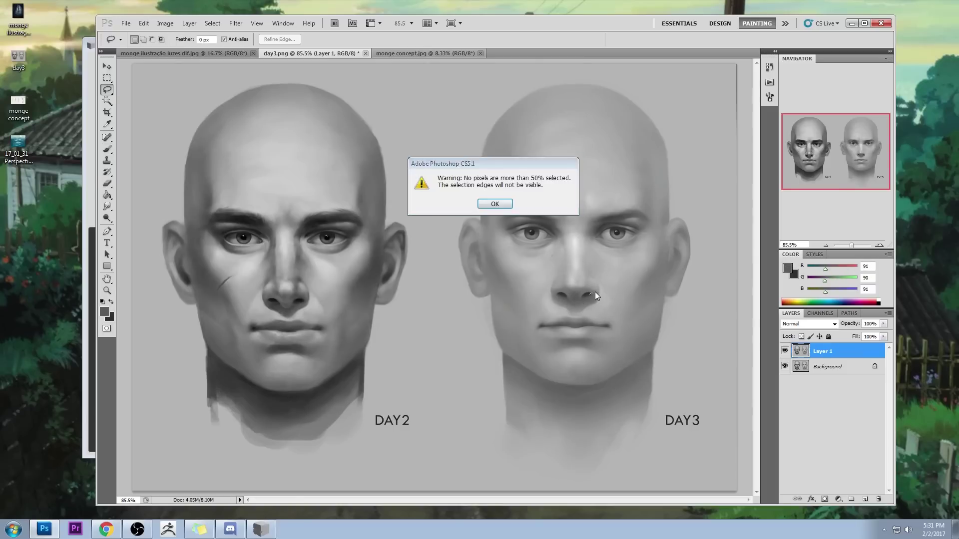
{"action": "key", "text": "Return"}
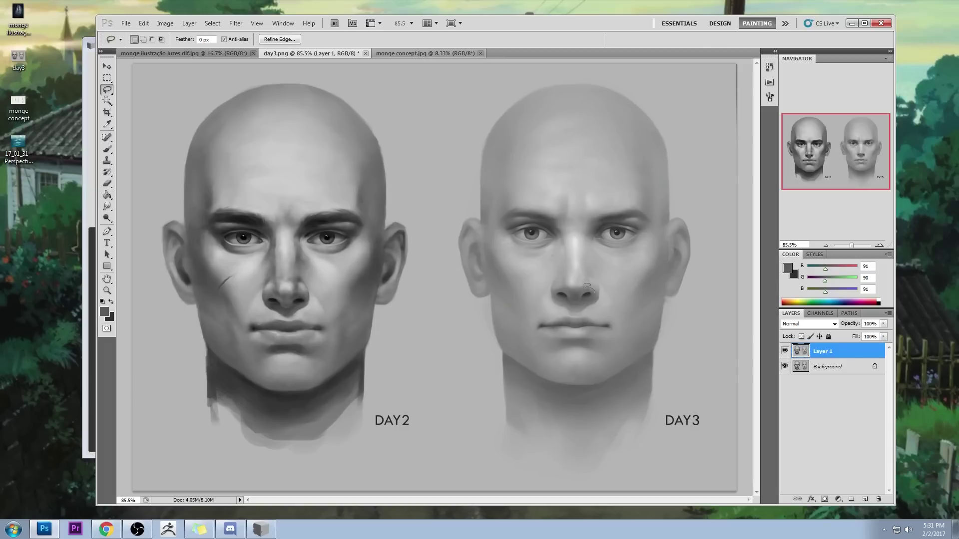
{"action": "mouse_move", "coordinate": [588, 297]}
{"action": "left_mouse_down"}
{"action": "mouse_move", "coordinate": [559, 300]}
{"action": "mouse_move", "coordinate": [575, 286]}
{"action": "mouse_move", "coordinate": [566, 295]}
{"action": "left_mouse_up"}
{"action": "key", "text": "ctrl+j"}
Step: Scale the copied lower nose to about 116% width and 122% height
{"action": "key", "text": "ctrl+t"}
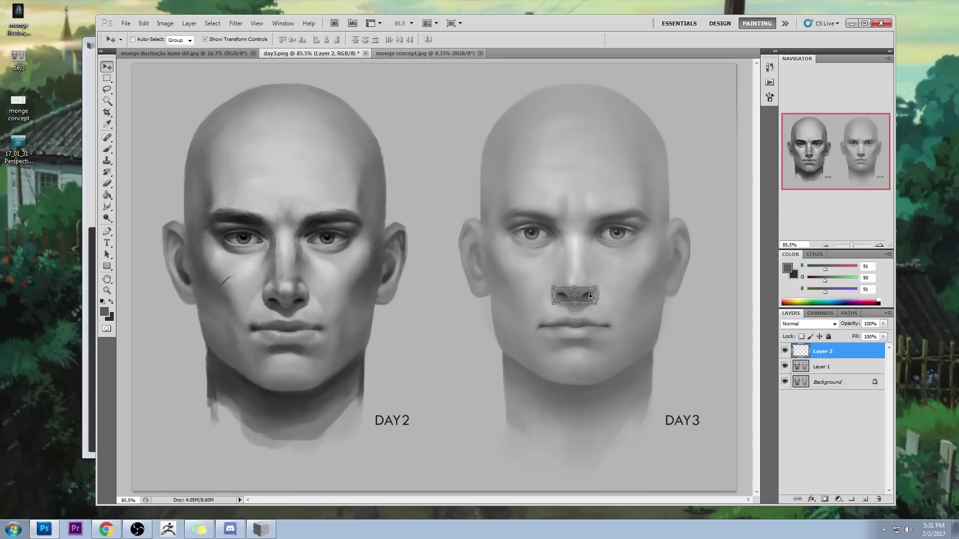
{"action": "left_click_drag", "start_coordinate": [598, 286], "coordinate": [604, 283]}
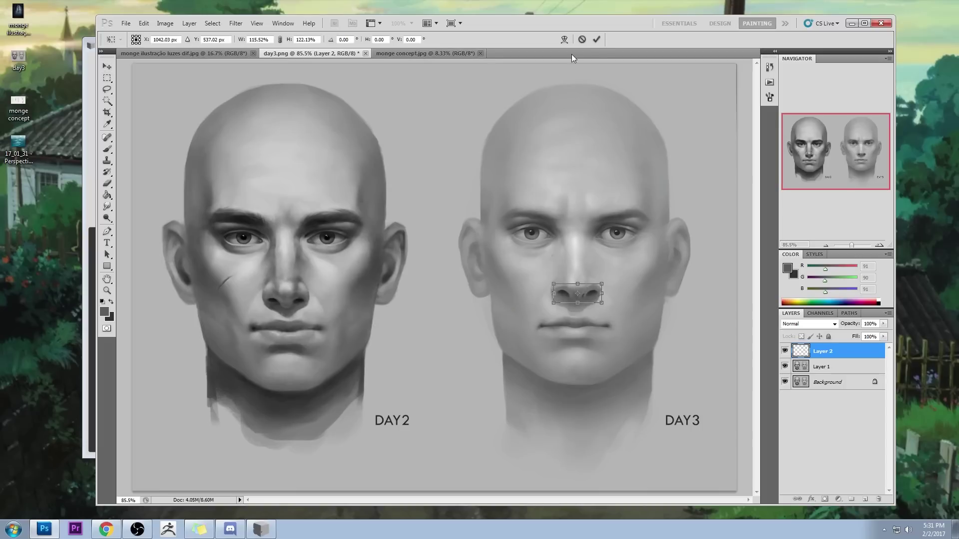
{"action": "left_click", "coordinate": [597, 39]}
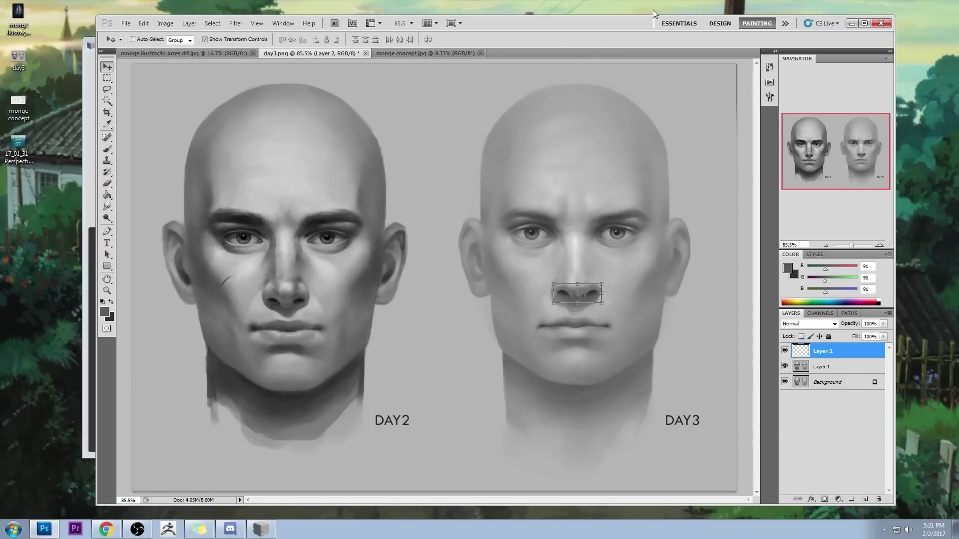
Step: Nudge the enlarged nose copy slightly down and to the left to centre it on the DAY3 face
{"action": "key", "text": "Down"}
{"action": "key", "text": "Down"}
{"action": "key", "text": "Down"}
{"action": "key", "text": "Down"}
{"action": "key", "text": "Down"}
{"action": "key", "text": "Left"}
{"action": "key", "text": "Left"}
{"action": "key", "text": "Left"}
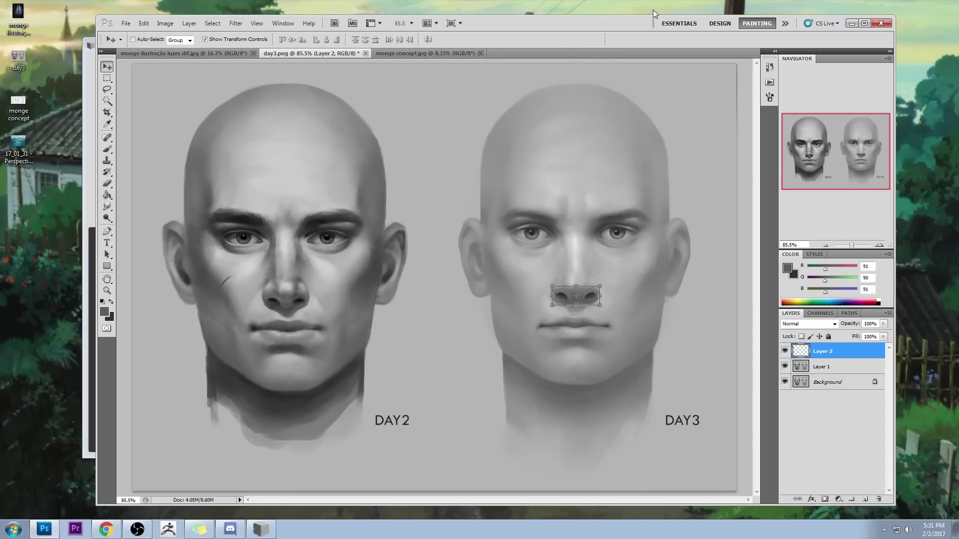
{"action": "key", "text": "Up"}
{"action": "key", "text": "Up"}
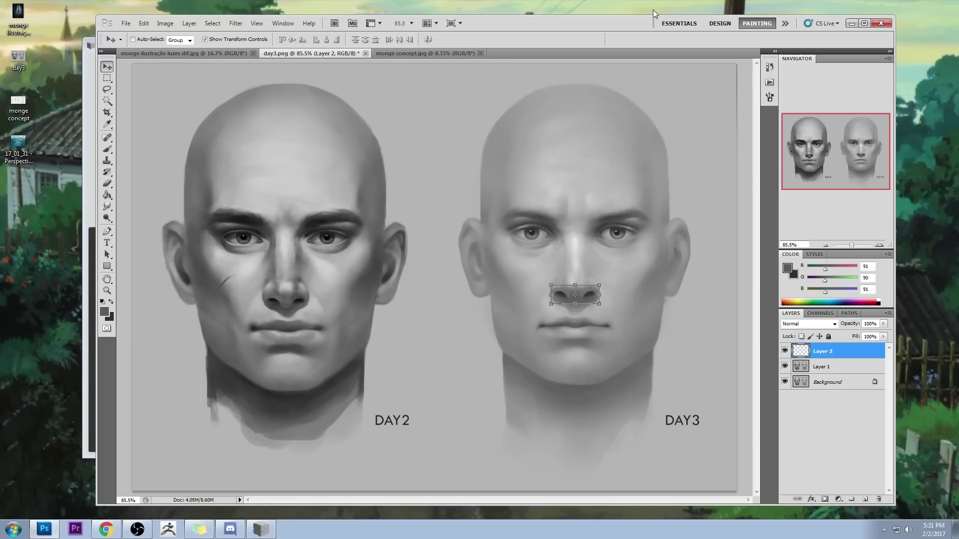
{"action": "key", "text": "l"}
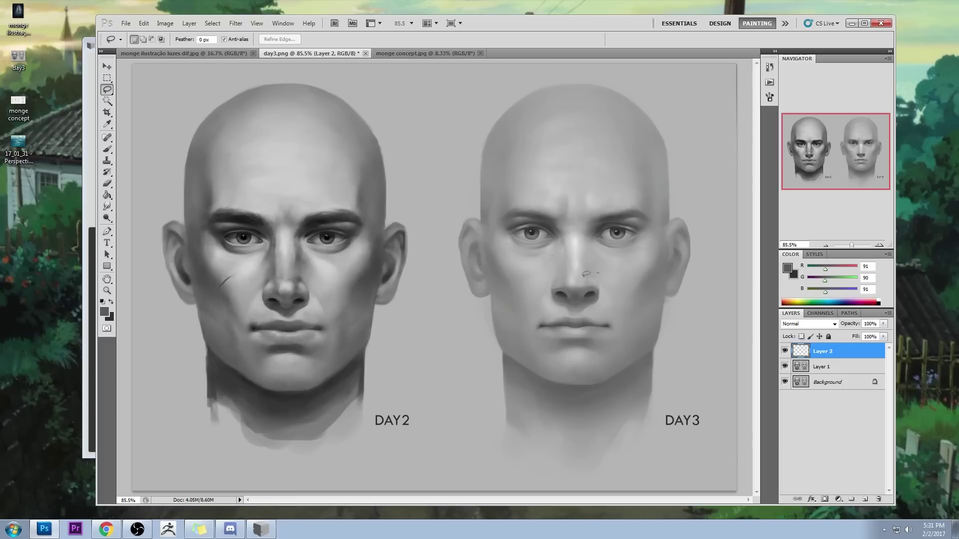
{"action": "mouse_move", "coordinate": [603, 252]}
{"action": "left_mouse_down"}
{"action": "mouse_move", "coordinate": [608, 314]}
{"action": "mouse_move", "coordinate": [599, 282]}
{"action": "mouse_move", "coordinate": [583, 309]}
{"action": "mouse_move", "coordinate": [610, 276]}
{"action": "left_mouse_up"}
{"action": "left_click", "coordinate": [504, 205]}
{"action": "key", "text": "ctrl+d"}
{"action": "key", "text": "v"}
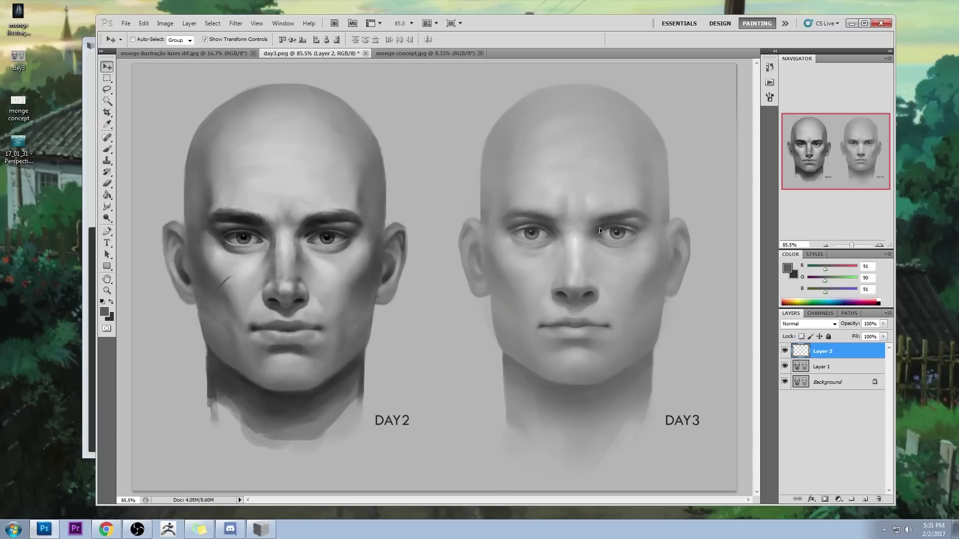
{"action": "key", "text": "l"}
{"action": "mouse_move", "coordinate": [562, 273]}
{"action": "left_mouse_down"}
{"action": "mouse_move", "coordinate": [539, 298]}
{"action": "mouse_move", "coordinate": [569, 305]}
{"action": "mouse_move", "coordinate": [563, 274]}
{"action": "left_mouse_up"}
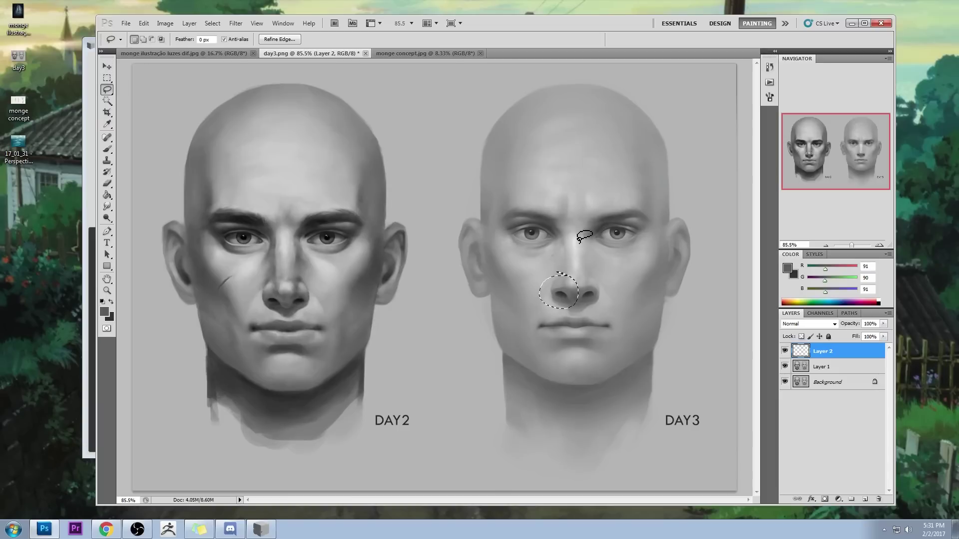
{"action": "key", "text": "ctrl+d"}
{"action": "key", "text": "v"}
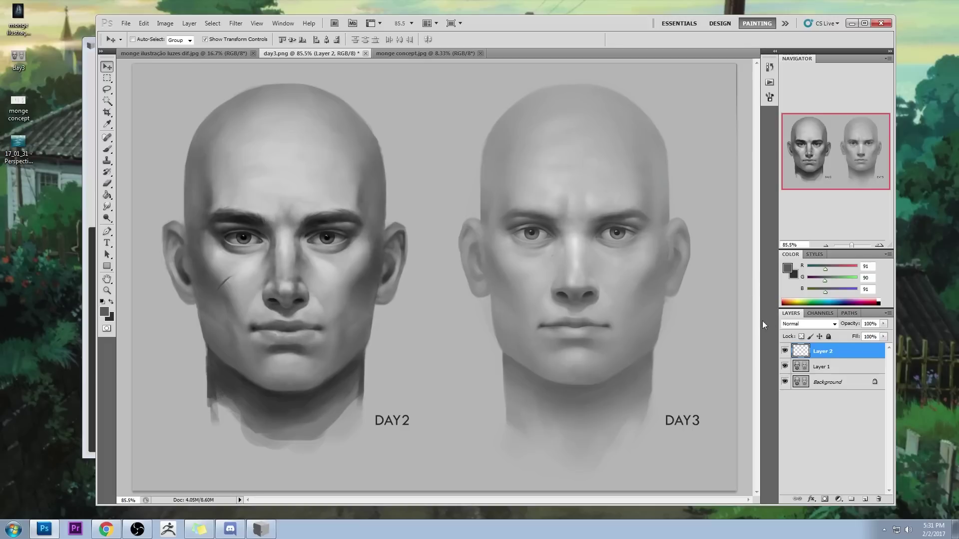
Step: Hide and show Layer 2 to compare the enlarged lower nose with the earlier version
{"action": "left_click", "coordinate": [785, 350]}
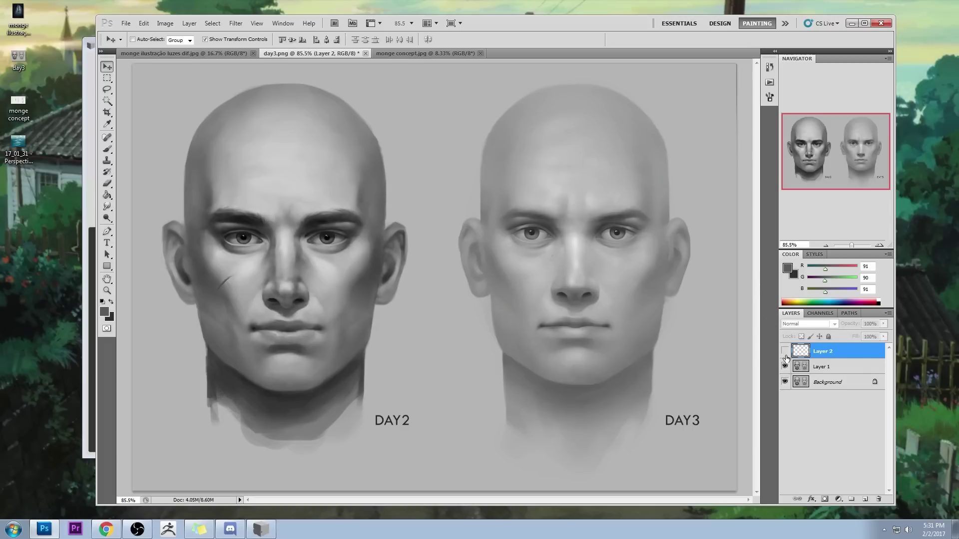
{"action": "left_click", "coordinate": [784, 351]}
{"action": "key", "text": "e"}
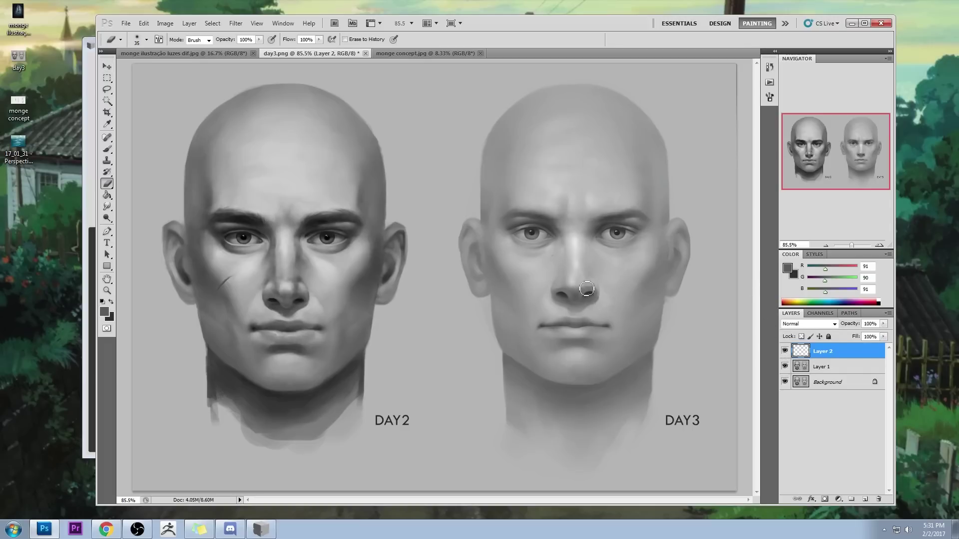
Step: Clear the active selection, return to the Eraser, and view both heads at 66.67% zoom
{"action": "key", "text": "m"}
{"action": "right_click", "coordinate": [553, 241]}
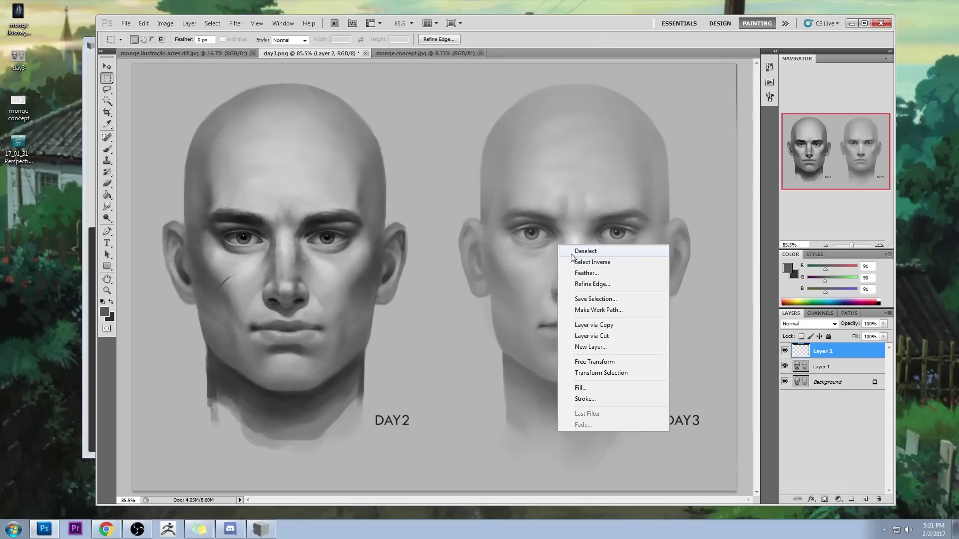
{"action": "left_click", "coordinate": [574, 242]}
{"action": "key", "text": "e"}
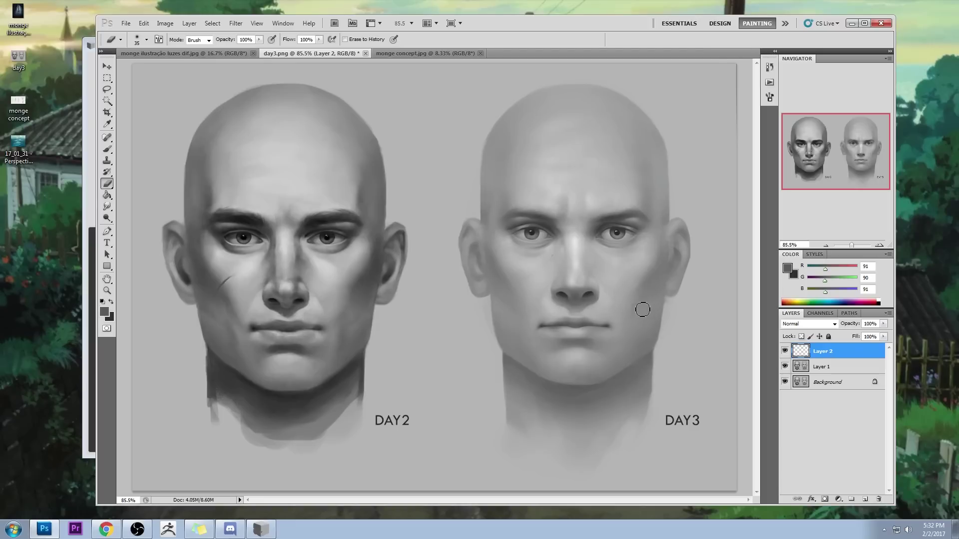
{"action": "key", "text": "ctrl+minus"}
{"action": "key", "text": "ctrl+minus"}
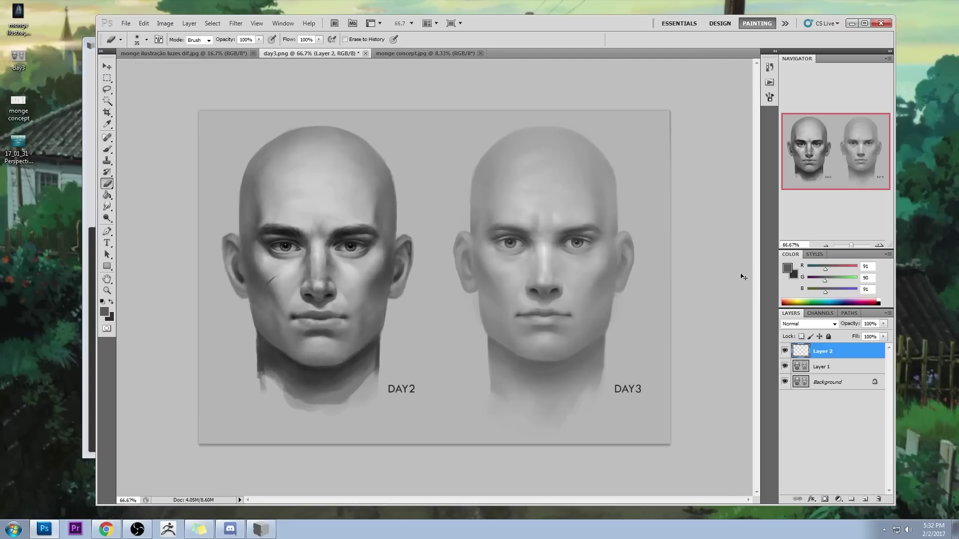
{"action": "key", "text": "ctrl+plus"}
Step: Switch to PortraitStudio, increase the model's nose Upturned setting, and view the head from slightly below
{"action": "left_click", "coordinate": [261, 528]}
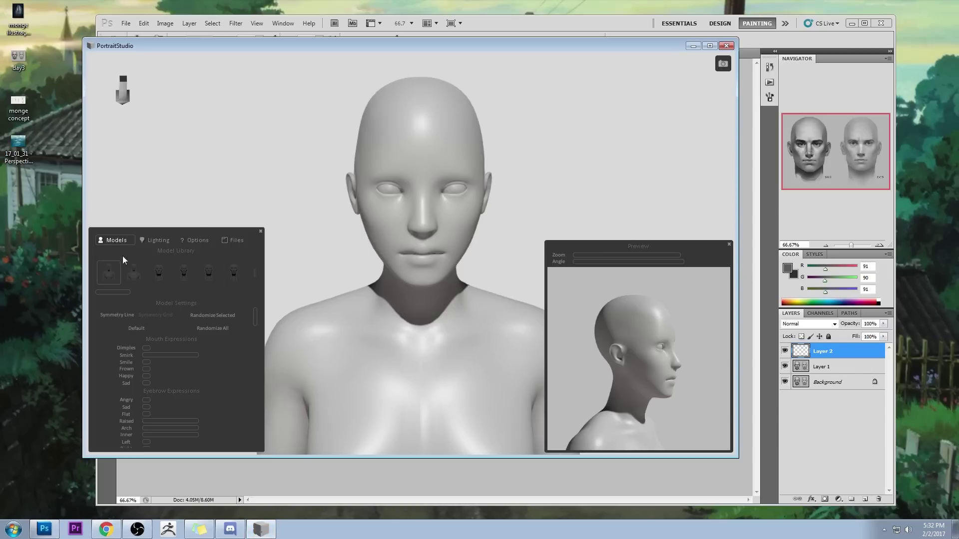
{"action": "left_click_drag", "start_coordinate": [253, 314], "coordinate": [254, 375]}
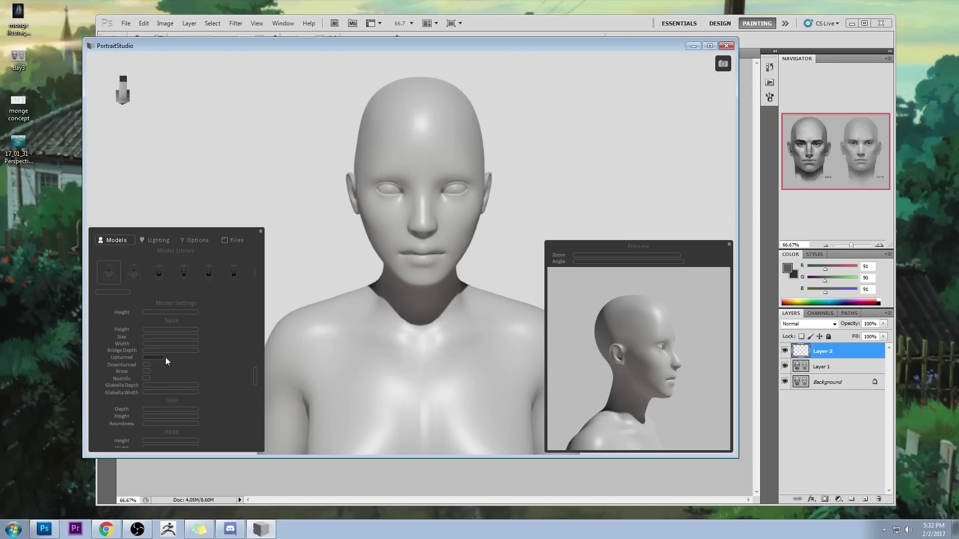
{"action": "left_click_drag", "start_coordinate": [166, 358], "coordinate": [215, 364]}
{"action": "left_click_drag", "start_coordinate": [478, 317], "coordinate": [406, 303]}
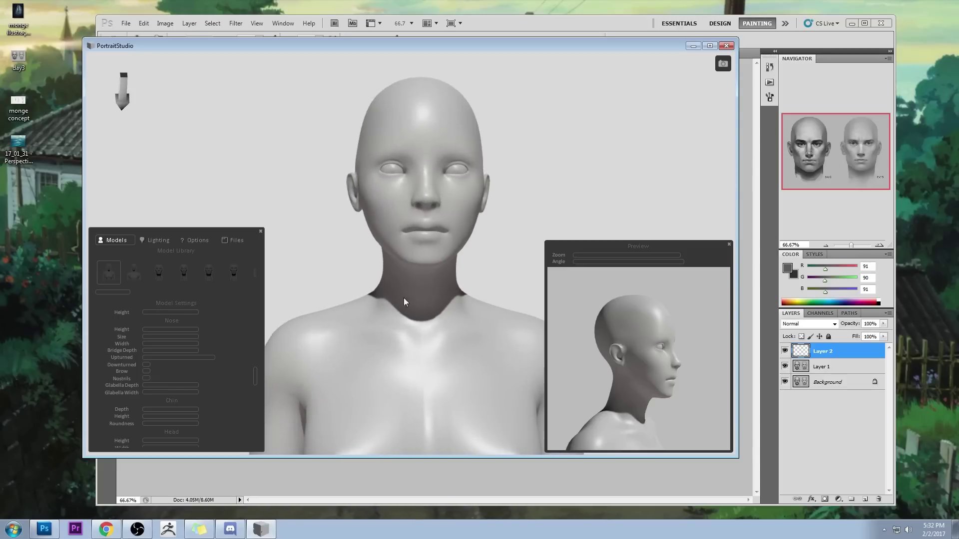
Step: Increase the directional light's vertical angle so the light falls more steeply from above the head
{"action": "left_click", "coordinate": [155, 239]}
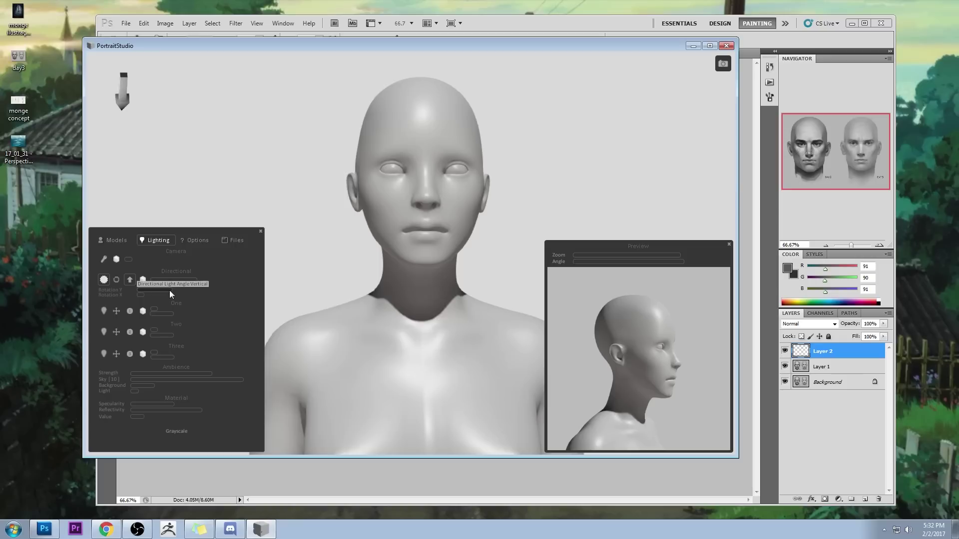
{"action": "left_click_drag", "start_coordinate": [169, 289], "coordinate": [190, 291]}
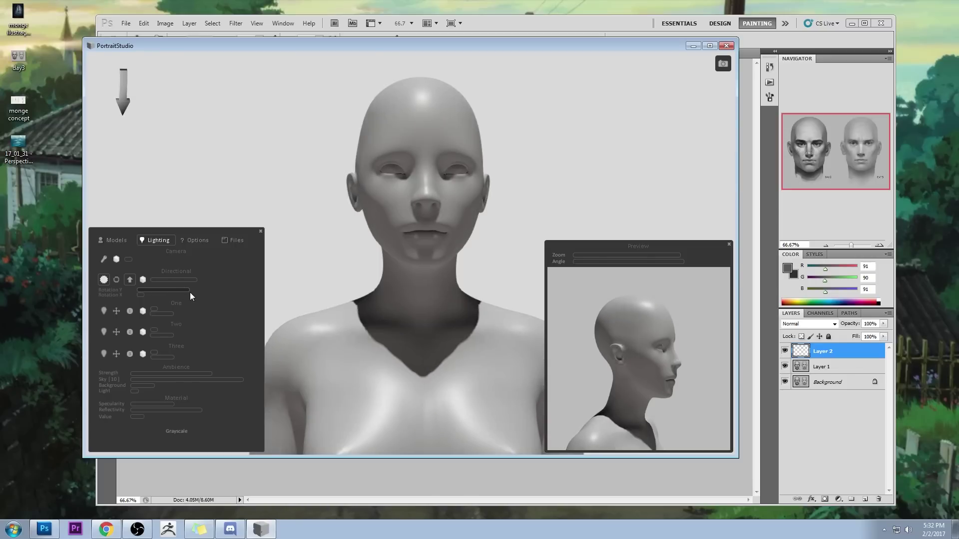
Step: Raise the nose's Upturned setting further, then try a higher Downturned setting and lower it again
{"action": "left_click", "coordinate": [116, 240]}
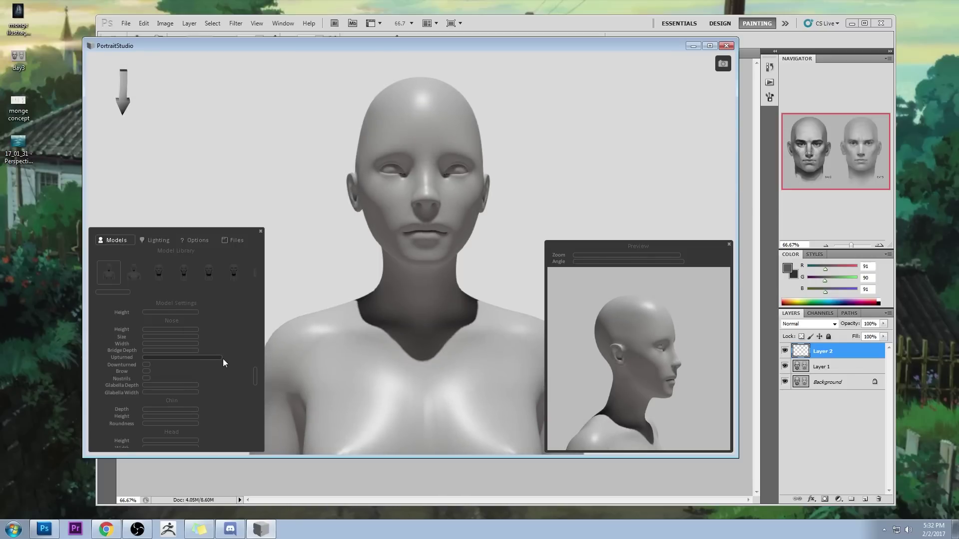
{"action": "left_click_drag", "start_coordinate": [221, 358], "coordinate": [286, 359]}
{"action": "mouse_move", "coordinate": [226, 359]}
{"action": "left_mouse_down"}
{"action": "mouse_move", "coordinate": [89, 362]}
{"action": "mouse_move", "coordinate": [234, 358]}
{"action": "left_mouse_up"}
{"action": "left_click_drag", "start_coordinate": [148, 363], "coordinate": [300, 372]}
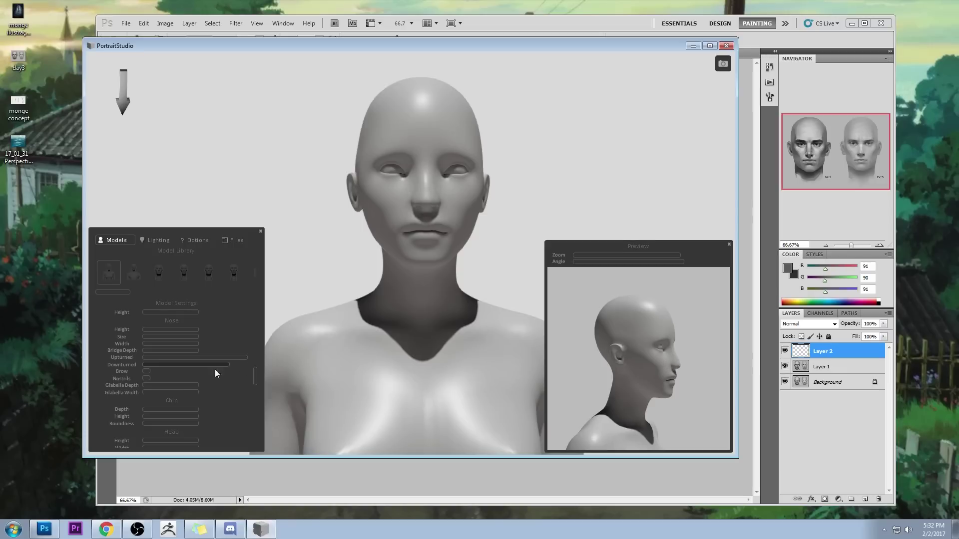
{"action": "left_click_drag", "start_coordinate": [216, 373], "coordinate": [32, 370]}
Step: Switch back to the day3.png document in Photoshop and merge Layer 2 down into Layer 1
{"action": "left_click", "coordinate": [620, 25]}
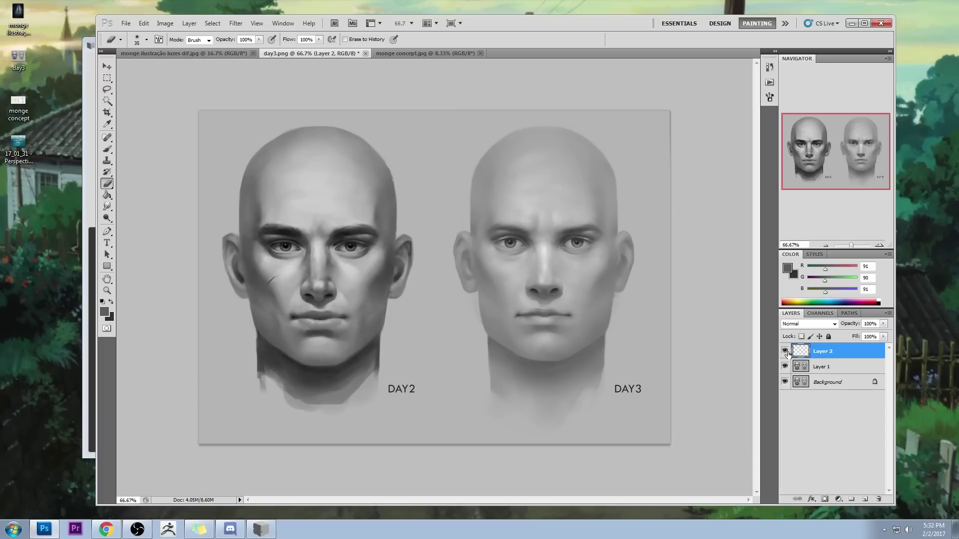
{"action": "right_click", "coordinate": [851, 355]}
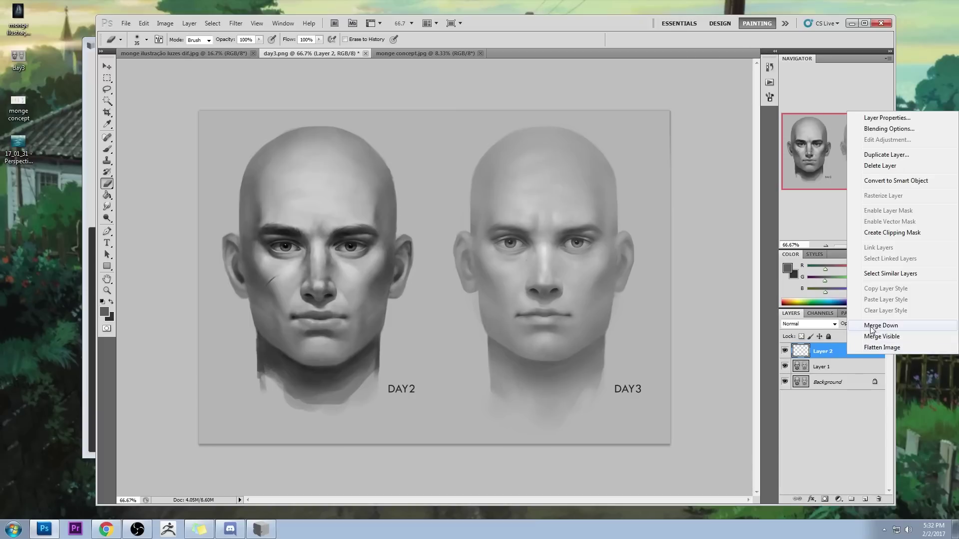
Step: Merge Layer 2 down into Layer 1, and use Liquify with brush size 136 to nudge the DAY3 face's nose
{"action": "left_click", "coordinate": [871, 330]}
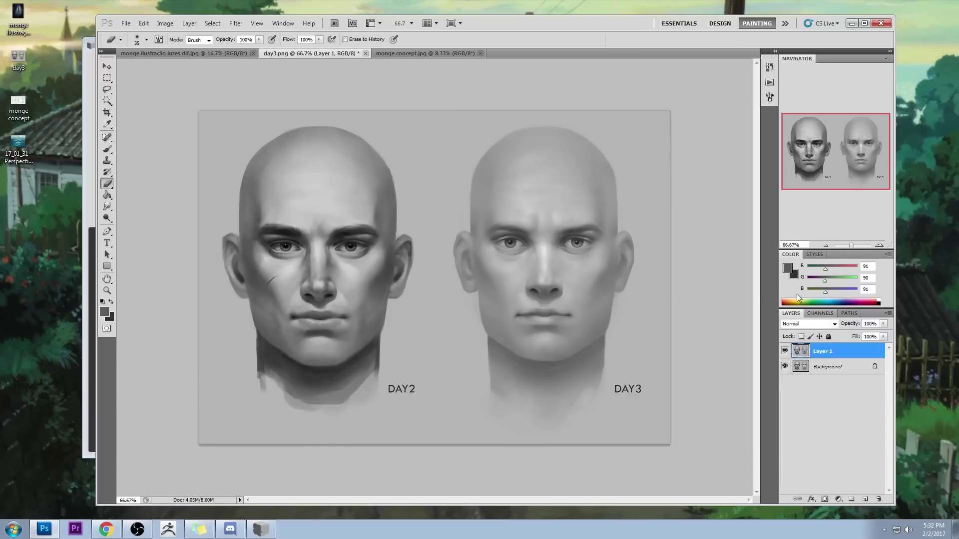
{"action": "left_click", "coordinate": [236, 23]}
{"action": "left_click", "coordinate": [244, 82]}
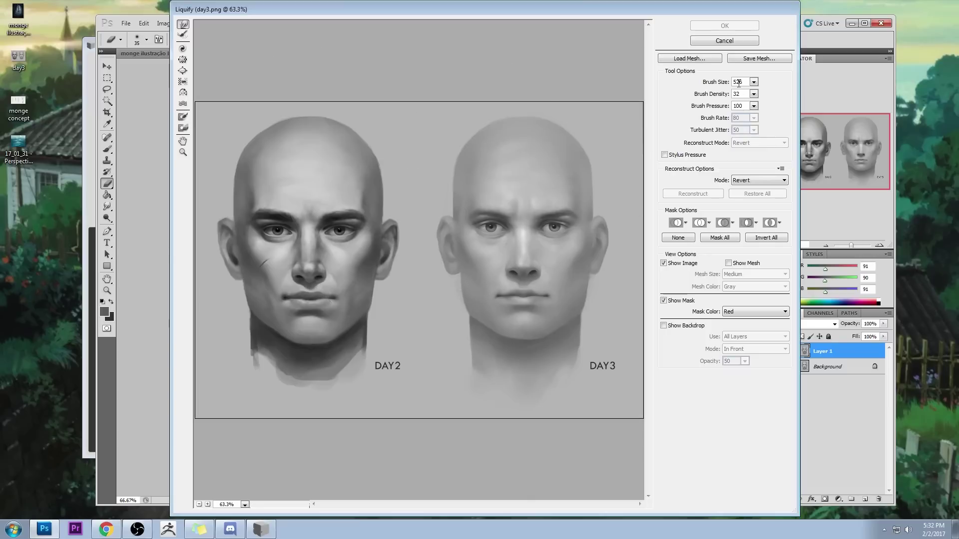
{"action": "left_click_drag", "start_coordinate": [753, 81], "coordinate": [656, 142]}
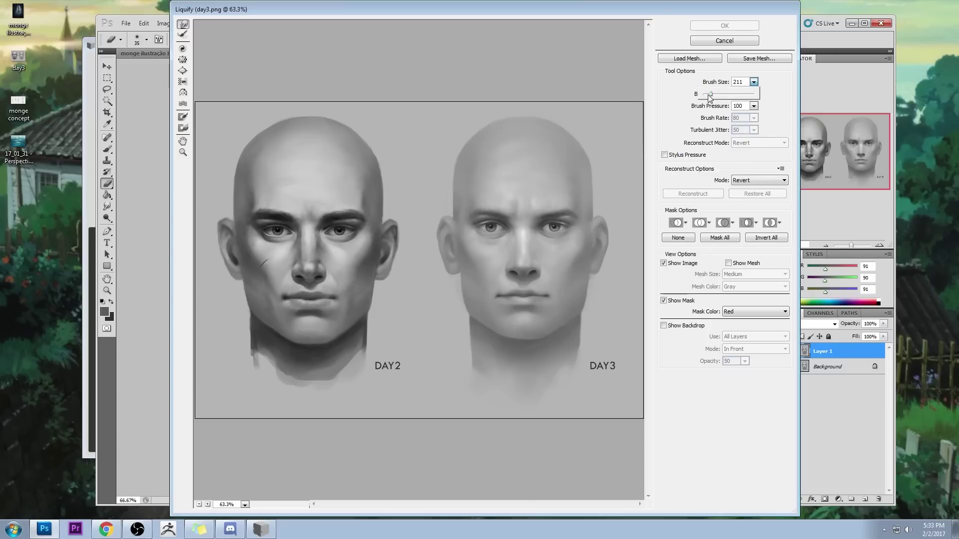
{"action": "left_click_drag", "start_coordinate": [711, 94], "coordinate": [708, 94]}
{"action": "left_click", "coordinate": [522, 262]}
{"action": "left_click_drag", "start_coordinate": [516, 261], "coordinate": [519, 264]}
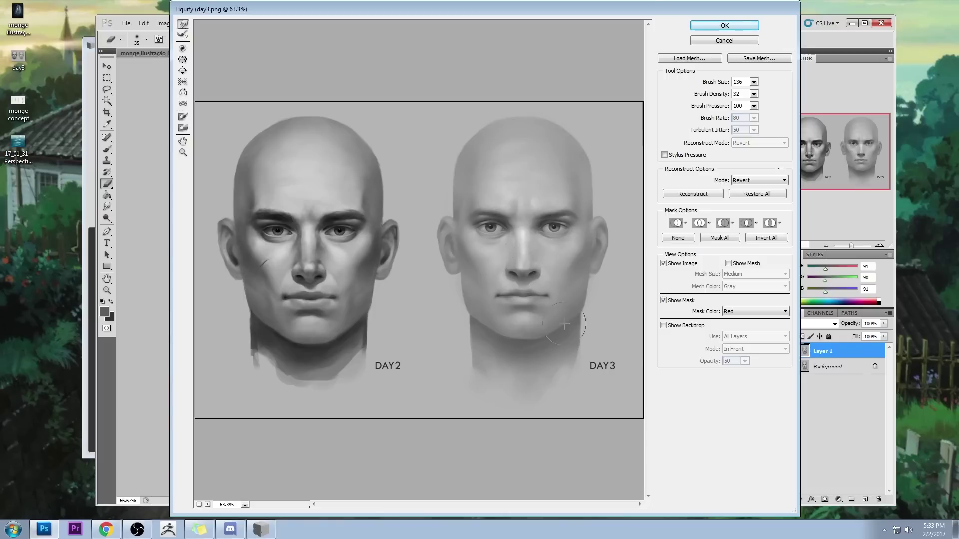
{"action": "left_click", "coordinate": [725, 26]}
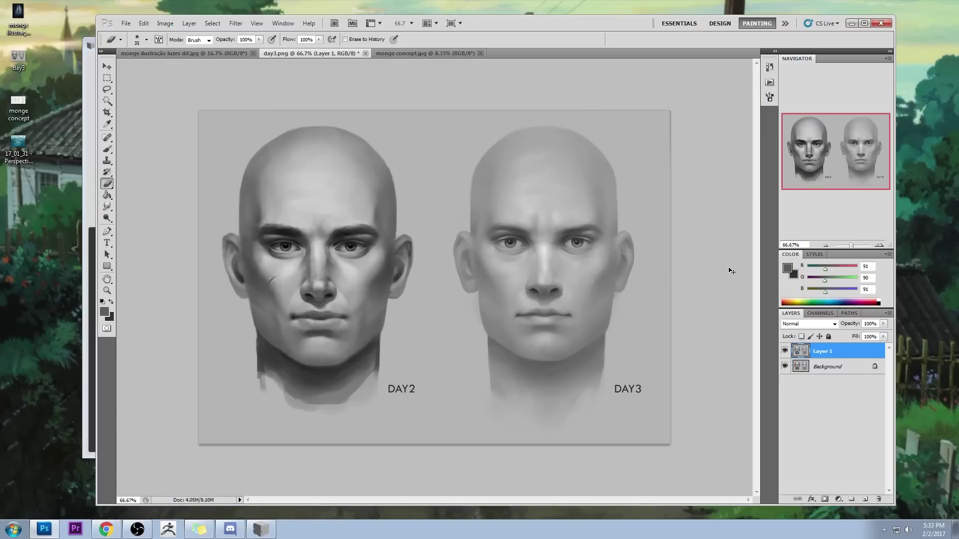
Step: Undo and redo the Liquify edit repeatedly to compare the DAY3 face before and after
{"action": "key", "text": "ctrl+z"}
{"action": "key", "text": "ctrl+z"}
{"action": "key", "text": "ctrl+z"}
{"action": "key", "text": "ctrl+z"}
Step: Toggle Layer 1's visibility repeatedly to compare the corrections on the DAY3 face with the original painting
{"action": "left_click", "coordinate": [784, 351]}
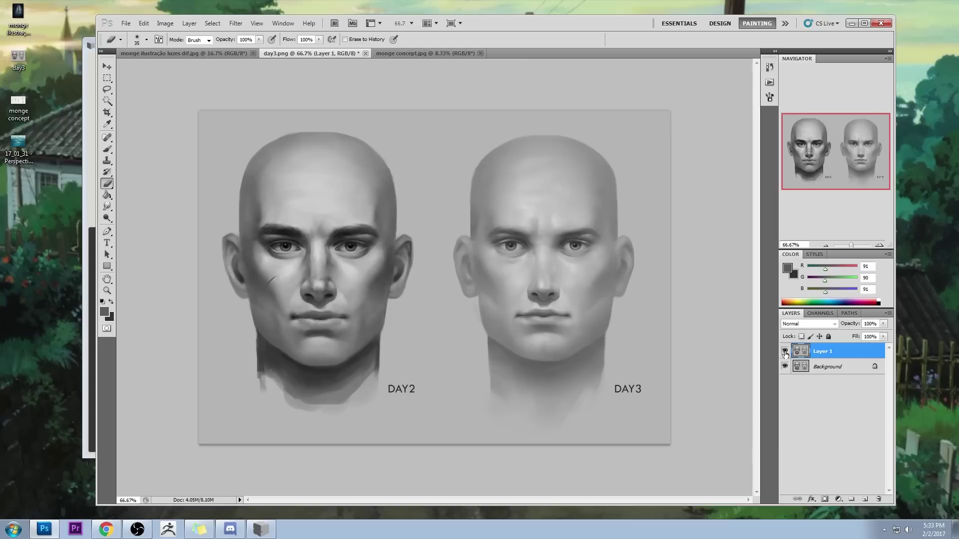
{"action": "left_click", "coordinate": [785, 351]}
{"action": "left_click", "coordinate": [784, 351]}
{"action": "left_click", "coordinate": [785, 351]}
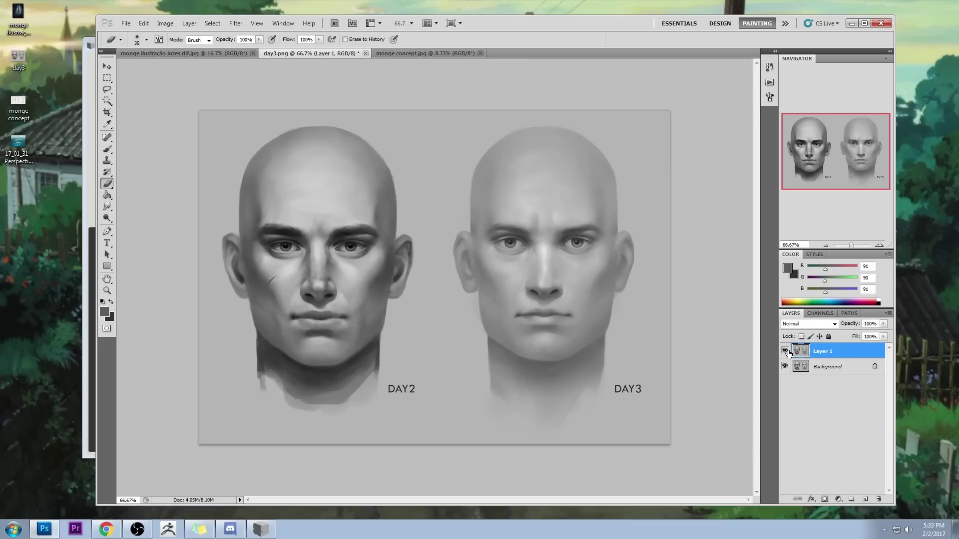
{"action": "left_click_drag", "start_coordinate": [790, 352], "coordinate": [805, 346]}
{"action": "left_click", "coordinate": [786, 351]}
{"action": "left_click", "coordinate": [786, 351]}
{"action": "left_click", "coordinate": [786, 352]}
{"action": "left_click", "coordinate": [786, 352]}
{"action": "left_click", "coordinate": [784, 351]}
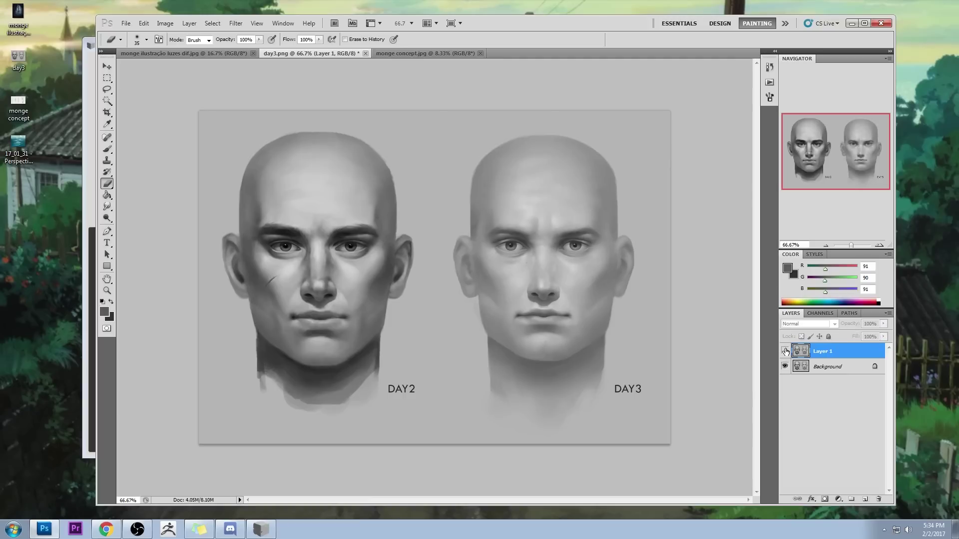
{"action": "left_click", "coordinate": [785, 351]}
{"action": "left_click", "coordinate": [785, 351]}
{"action": "left_click", "coordinate": [784, 351]}
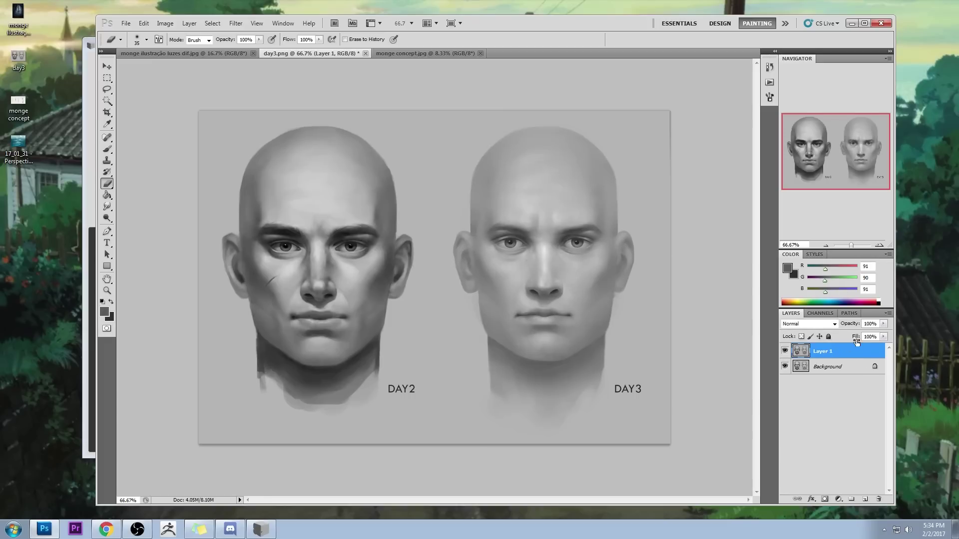
Step: Open Liquify on Layer 1 and nudge the DAY3 face's right-hand eye with the brush at size 136
{"action": "left_click", "coordinate": [235, 23]}
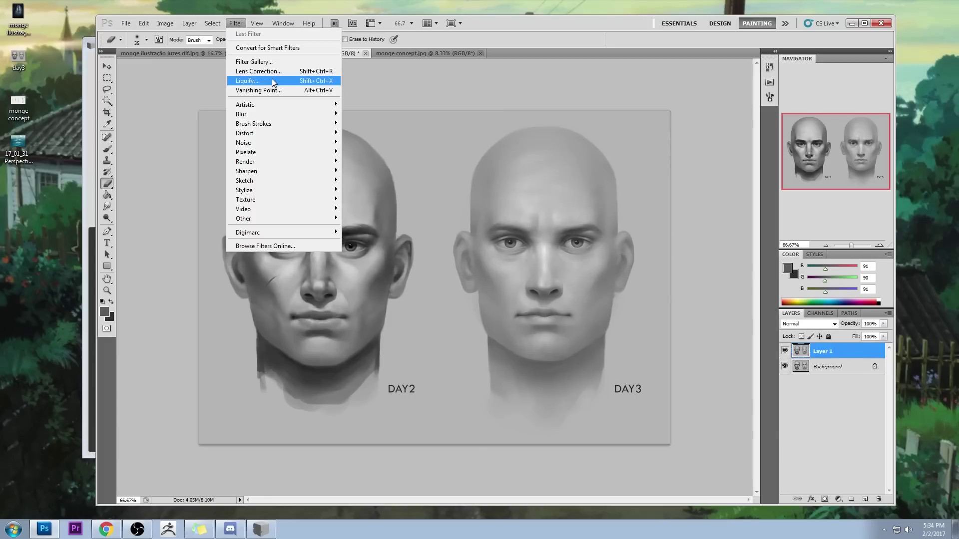
{"action": "left_click", "coordinate": [271, 80]}
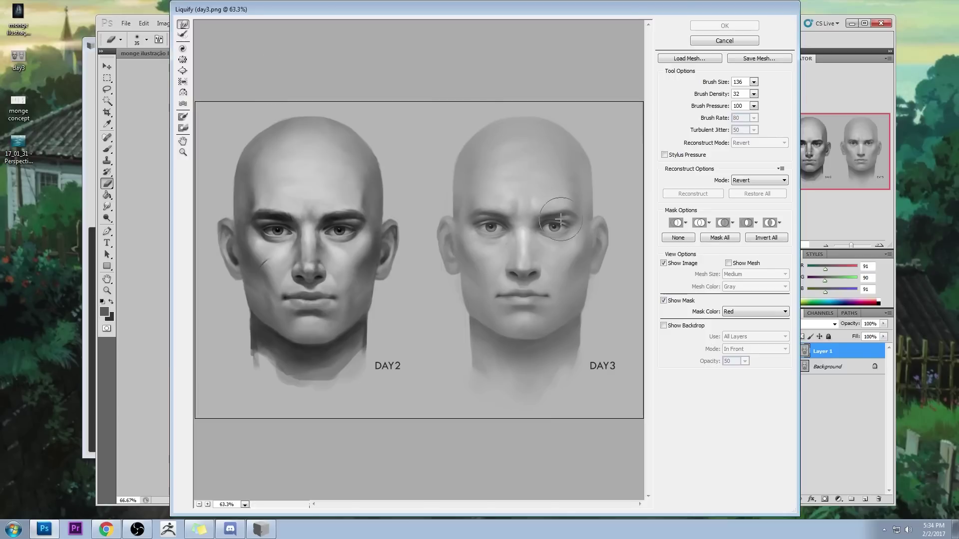
{"action": "left_click_drag", "start_coordinate": [555, 224], "coordinate": [558, 236]}
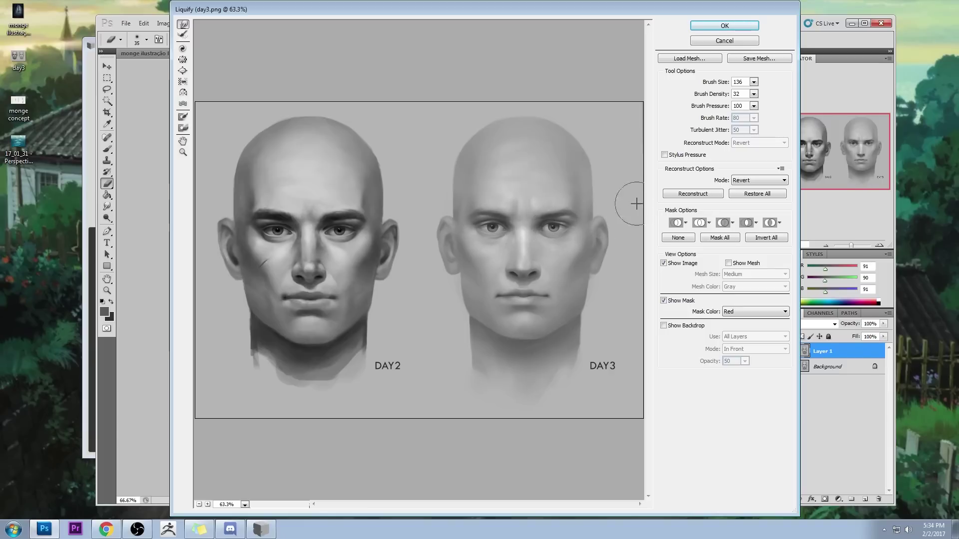
Step: Set the Liquify brush size to 121, nudge the outer areas of the DAY3 face's eyes, and apply the distortion
{"action": "key", "text": "z"}
{"action": "mouse_move", "coordinate": [430, 181]}
{"action": "left_mouse_down"}
{"action": "mouse_move", "coordinate": [528, 230]}
{"action": "mouse_move", "coordinate": [588, 238]}
{"action": "left_mouse_up"}
{"action": "key", "text": "w"}
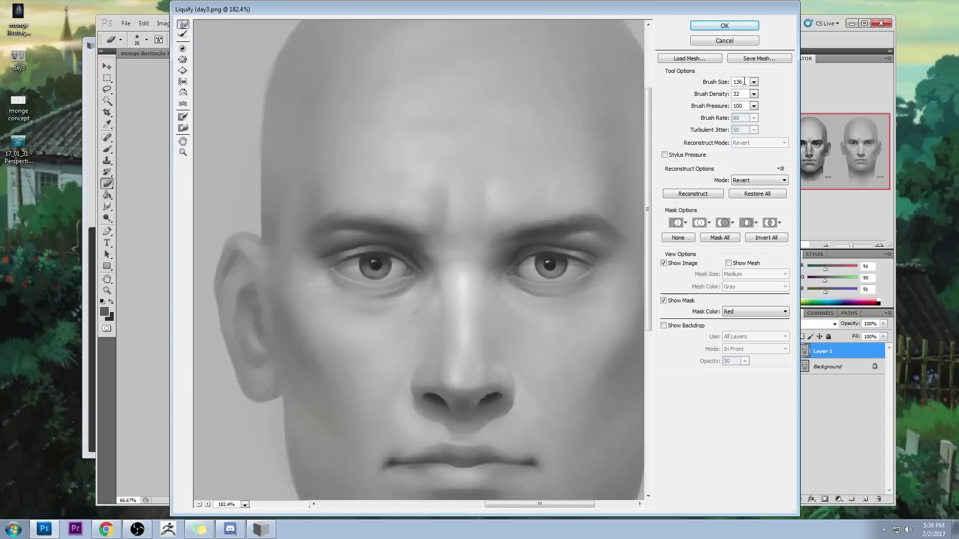
{"action": "left_click", "coordinate": [754, 82]}
{"action": "left_click_drag", "start_coordinate": [715, 94], "coordinate": [706, 97]}
{"action": "key", "text": "bracketright"}
{"action": "key", "text": "bracketright"}
{"action": "key", "text": "bracketright"}
{"action": "key", "text": "bracketright"}
{"action": "key", "text": "bracketright"}
{"action": "key", "text": "bracketright"}
{"action": "key", "text": "bracketright"}
{"action": "key", "text": "bracketright"}
{"action": "key", "text": "bracketright"}
{"action": "key", "text": "bracketright"}
{"action": "key", "text": "bracketright"}
{"action": "key", "text": "bracketright"}
{"action": "key", "text": "bracketright"}
{"action": "key", "text": "bracketright"}
{"action": "key", "text": "bracketright"}
{"action": "left_click", "coordinate": [753, 81]}
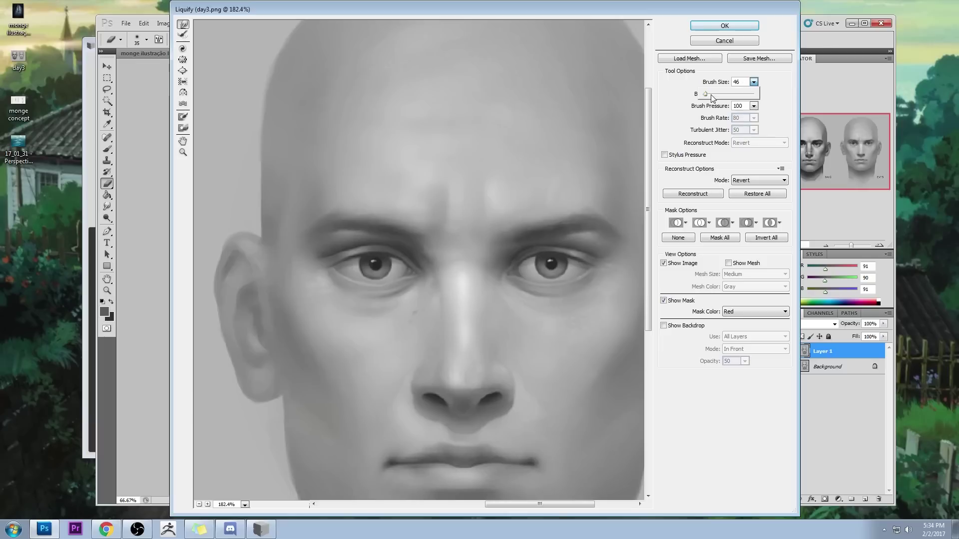
{"action": "left_click_drag", "start_coordinate": [704, 93], "coordinate": [707, 94]}
{"action": "left_click", "coordinate": [603, 273]}
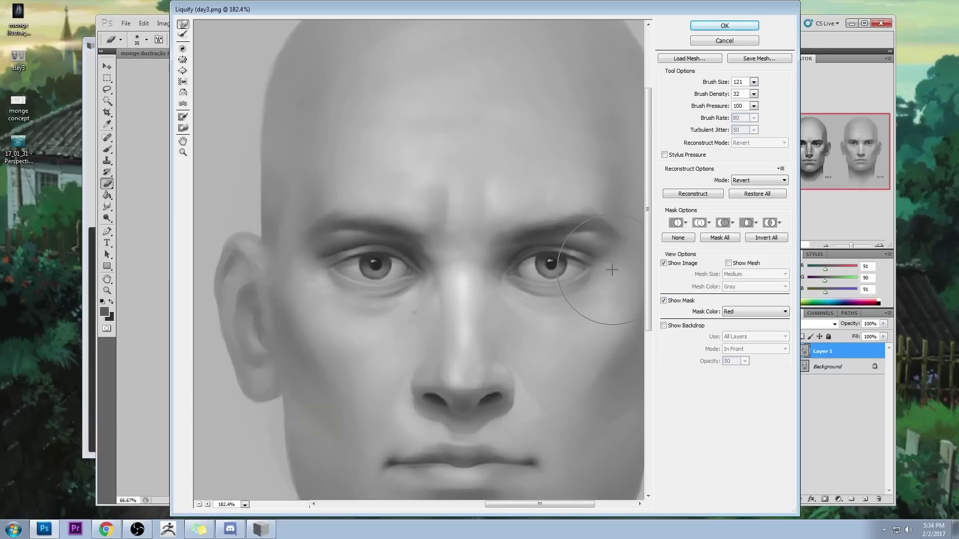
{"action": "left_click_drag", "start_coordinate": [310, 274], "coordinate": [312, 275]}
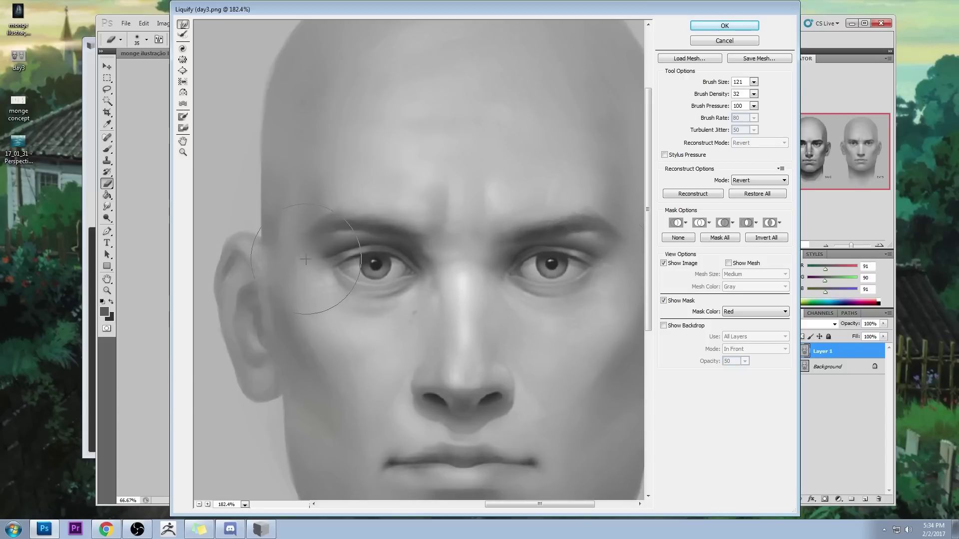
{"action": "left_click", "coordinate": [729, 26]}
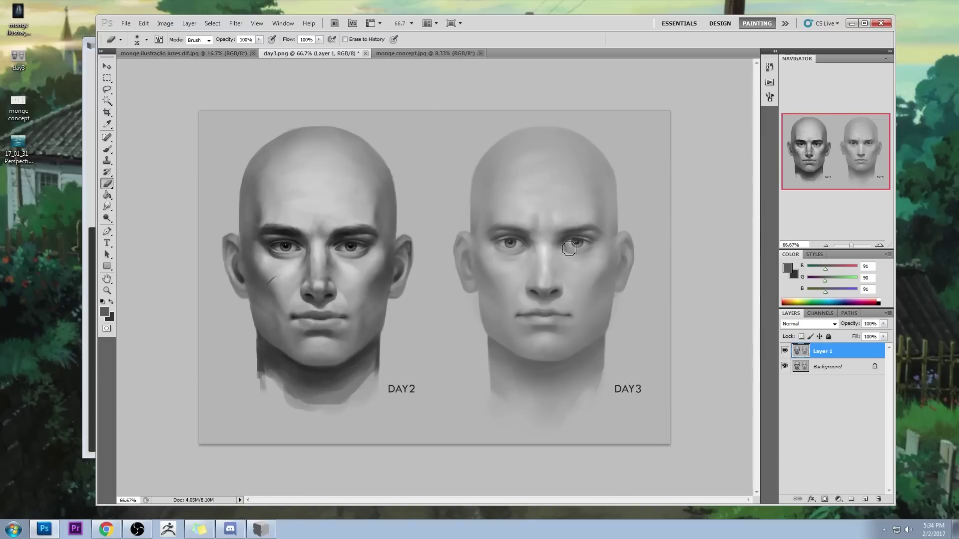
{"action": "key", "text": "ctrl+z"}
Step: Paint over the DAY3 face's left-hand eyebrow with sampled greys, using the Brush at 21% opacity and size 60
{"action": "key", "text": "b"}
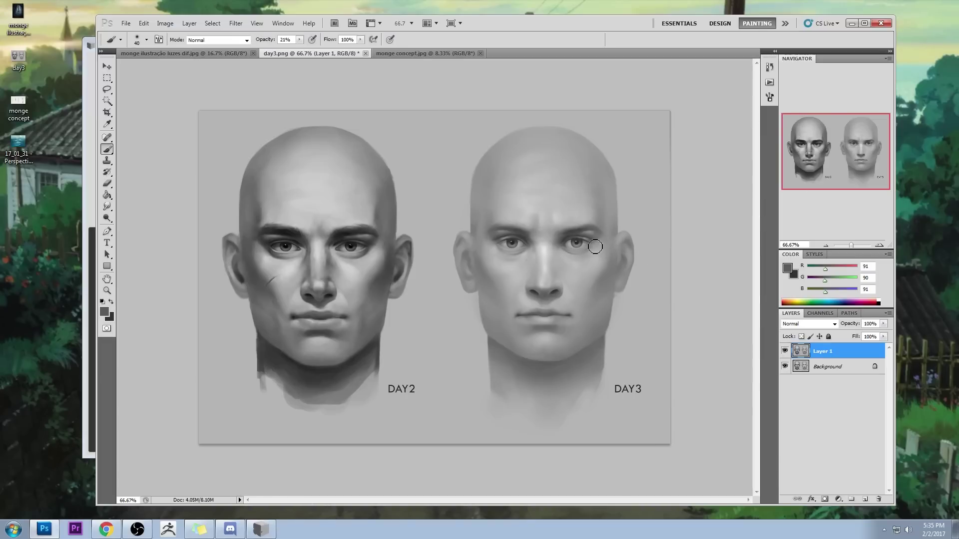
{"action": "left_click", "coordinate": [499, 234], "text": "alt"}
{"action": "left_click_drag", "start_coordinate": [499, 234], "coordinate": [471, 179]}
{"action": "key", "text": "bracketright"}
{"action": "key", "text": "bracketright"}
{"action": "key", "text": "bracketright"}
{"action": "key", "text": "bracketright"}
{"action": "left_click_drag", "start_coordinate": [485, 233], "coordinate": [492, 233]}
{"action": "left_click", "coordinate": [579, 242], "text": "alt"}
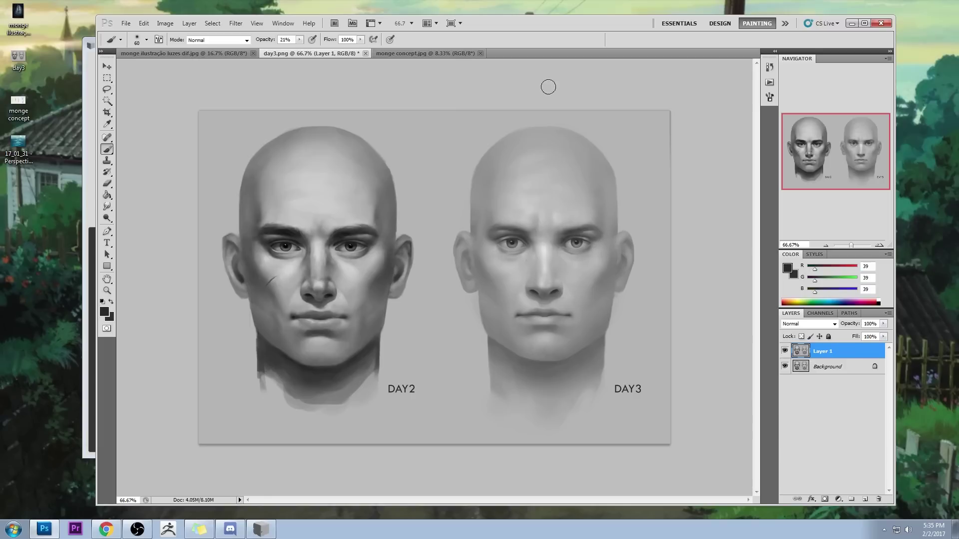
Step: Set the Brush's blending mode to Darken, sample the dark brow grey, and undo the last stroke
{"action": "key", "text": "bracketright"}
{"action": "left_click", "coordinate": [235, 40]}
{"action": "left_click", "coordinate": [193, 87]}
{"action": "left_click", "coordinate": [528, 229], "text": "alt"}
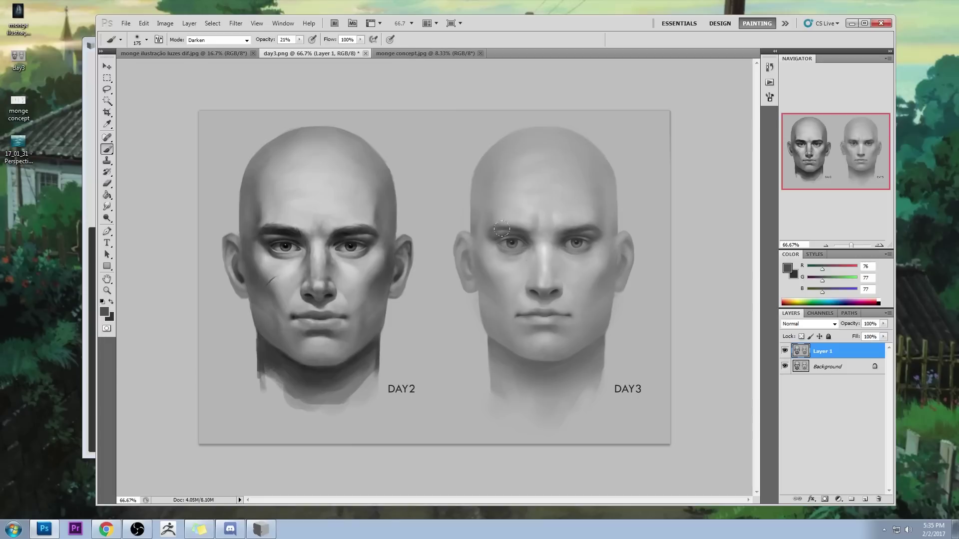
{"action": "key", "text": "ctrl+z"}
Step: Create a new layer and paint over both irises of the DAY3 face with light grey sampled from the nose highlight
{"action": "left_click_drag", "start_coordinate": [590, 240], "coordinate": [629, 303]}
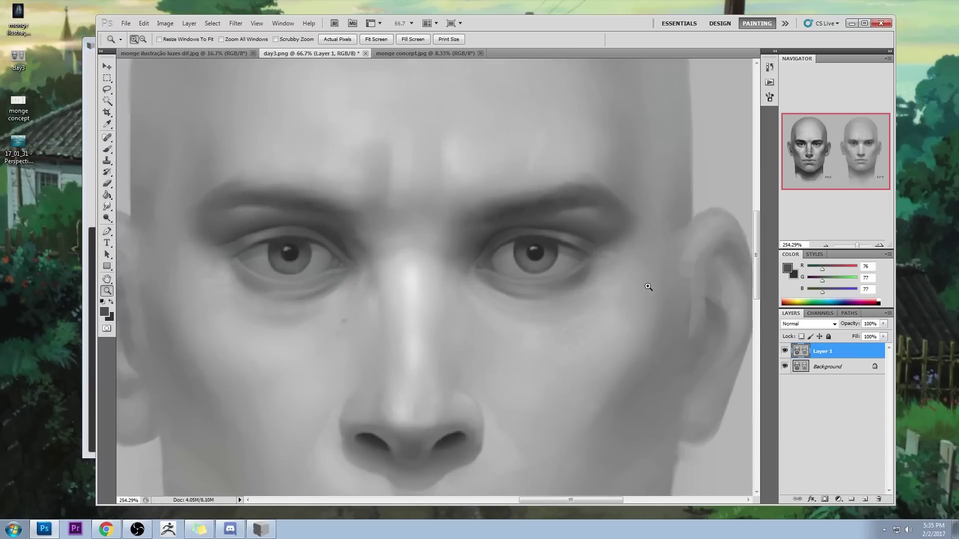
{"action": "left_click", "coordinate": [865, 500]}
{"action": "left_click", "coordinate": [413, 285], "text": "alt"}
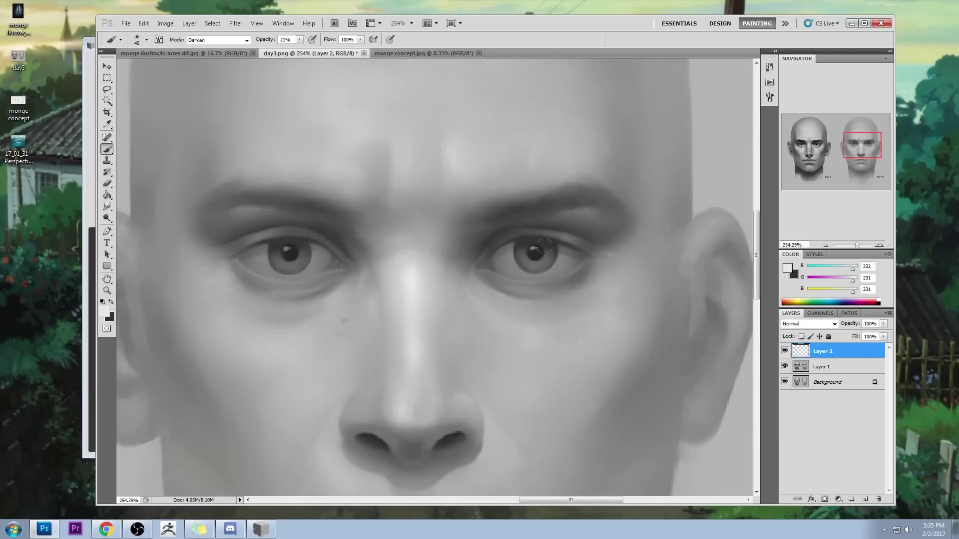
{"action": "left_click_drag", "start_coordinate": [526, 262], "coordinate": [517, 265]}
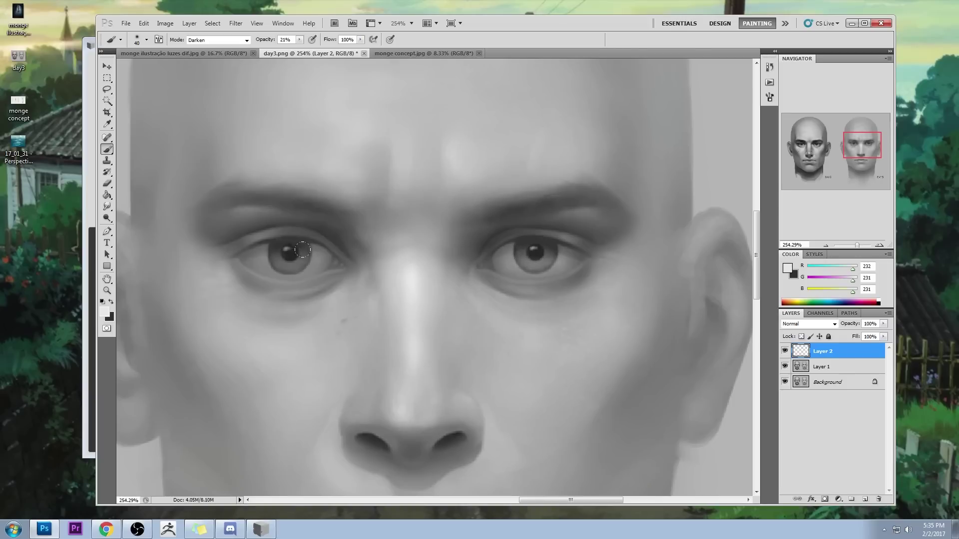
{"action": "left_click_drag", "start_coordinate": [305, 264], "coordinate": [263, 265]}
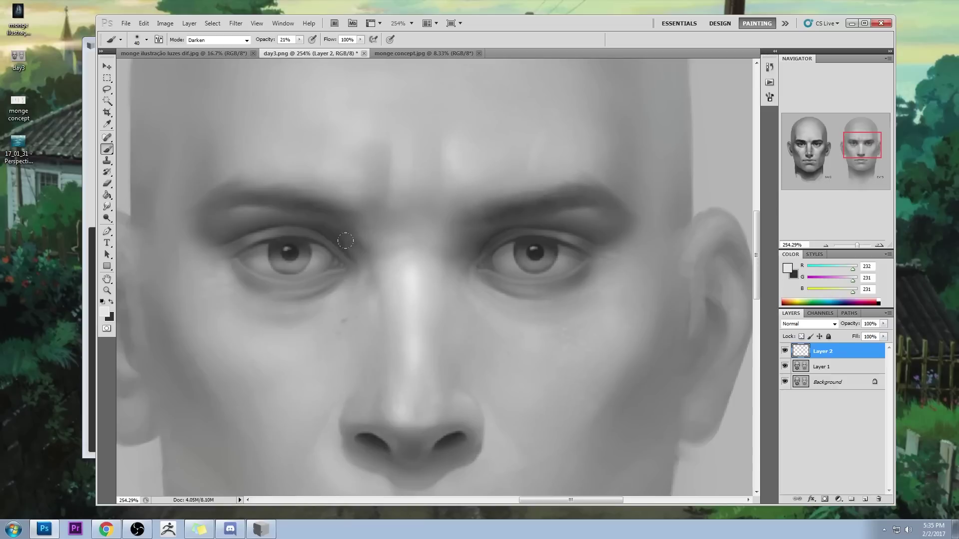
Step: Erase the new layer's paint over both pupils with a small Eraser at 100% opacity
{"action": "key", "text": "e"}
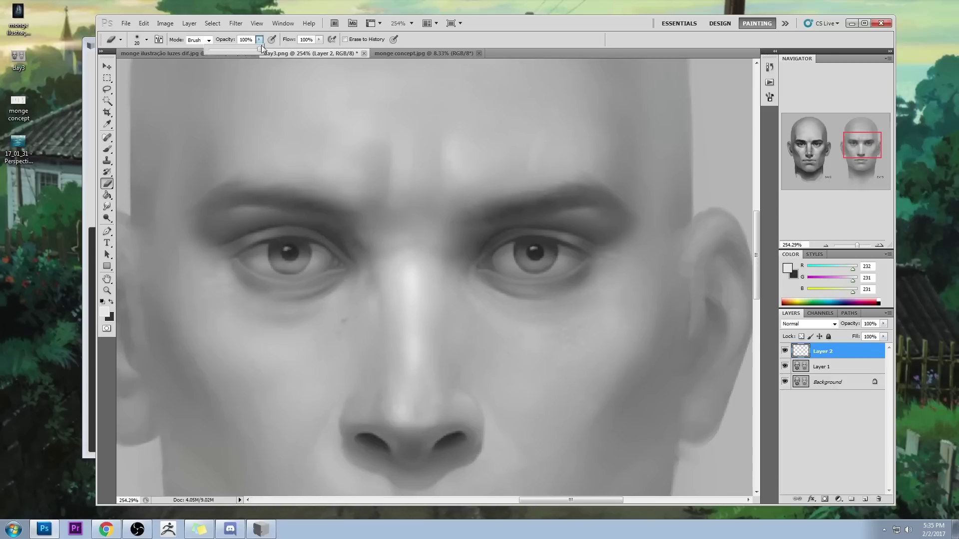
{"action": "key", "text": "bracketleft"}
{"action": "key", "text": "bracketleft"}
{"action": "mouse_move", "coordinate": [292, 256]}
{"action": "left_mouse_down"}
{"action": "mouse_move", "coordinate": [279, 264]}
{"action": "mouse_move", "coordinate": [301, 259]}
{"action": "mouse_move", "coordinate": [305, 269]}
{"action": "left_mouse_up"}
{"action": "key", "text": "bracketright"}
{"action": "key", "text": "bracketright"}
{"action": "mouse_move", "coordinate": [527, 247]}
{"action": "left_mouse_down"}
{"action": "mouse_move", "coordinate": [529, 263]}
{"action": "mouse_move", "coordinate": [523, 247]}
{"action": "mouse_move", "coordinate": [544, 242]}
{"action": "left_mouse_up"}
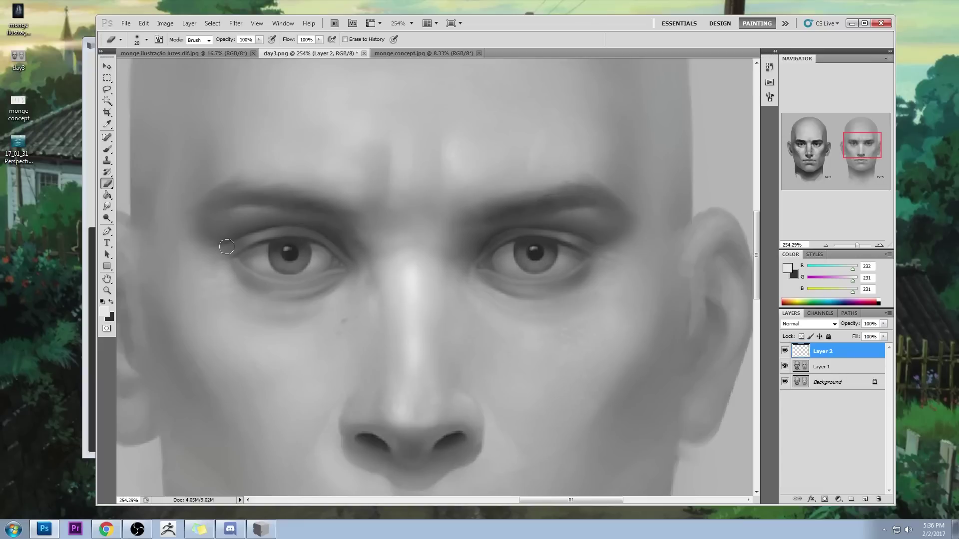
Step: Check the eye retouching at full-image view with Layer 2 toggled, and merge it down into Layer 1
{"action": "key", "text": "ctrl+minus"}
{"action": "key", "text": "ctrl+minus"}
{"action": "key", "text": "ctrl+minus"}
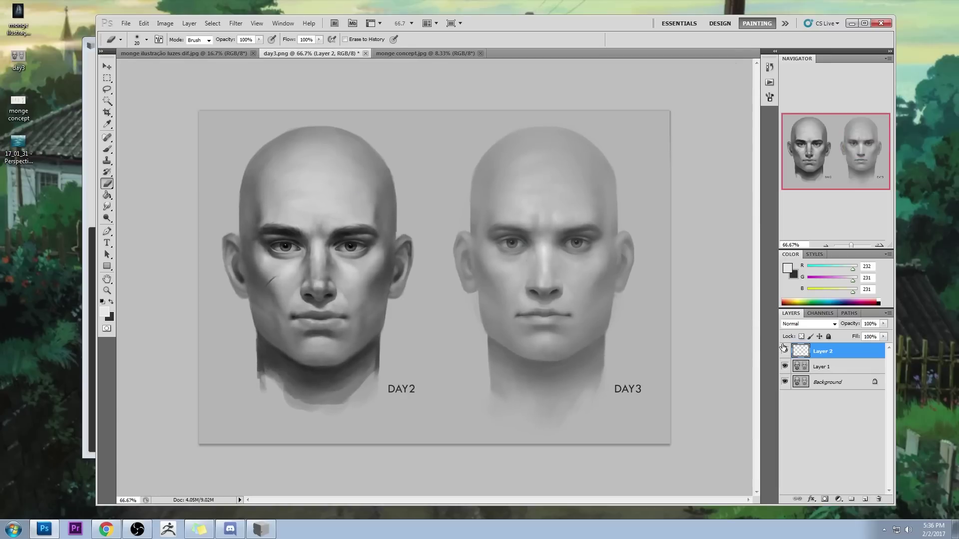
{"action": "left_click", "coordinate": [784, 351]}
{"action": "right_click", "coordinate": [829, 353]}
{"action": "left_click", "coordinate": [851, 325]}
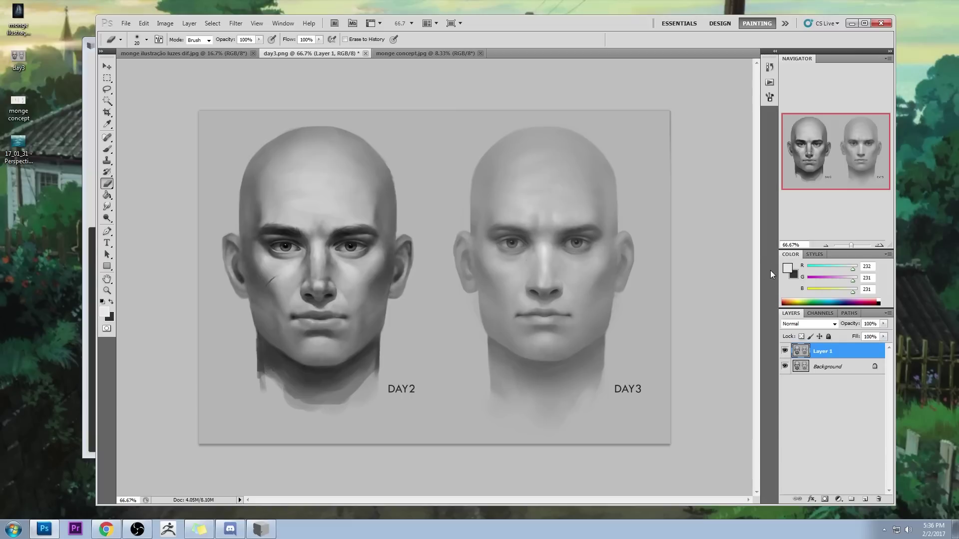
Step: Lasso the DAY3 face's features from the brows to the mouth and copy them to a new layer
{"action": "key", "text": "l"}
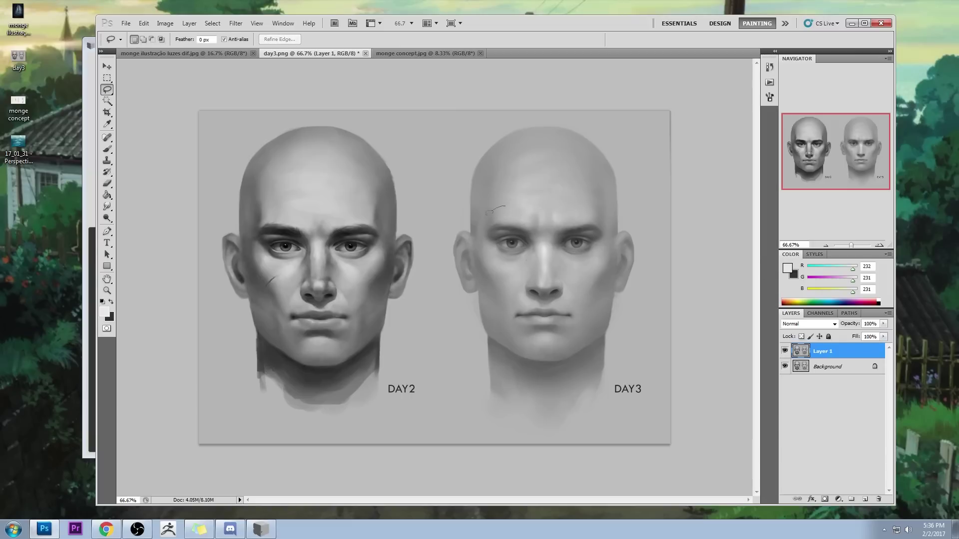
{"action": "mouse_move", "coordinate": [605, 265]}
{"action": "left_mouse_down"}
{"action": "mouse_move", "coordinate": [607, 227]}
{"action": "mouse_move", "coordinate": [504, 206]}
{"action": "left_mouse_up"}
{"action": "key", "text": "ctrl+j"}
Step: Scale the copied facial features to 101.88%, and toggle their layer's visibility to compare
{"action": "key", "text": "v"}
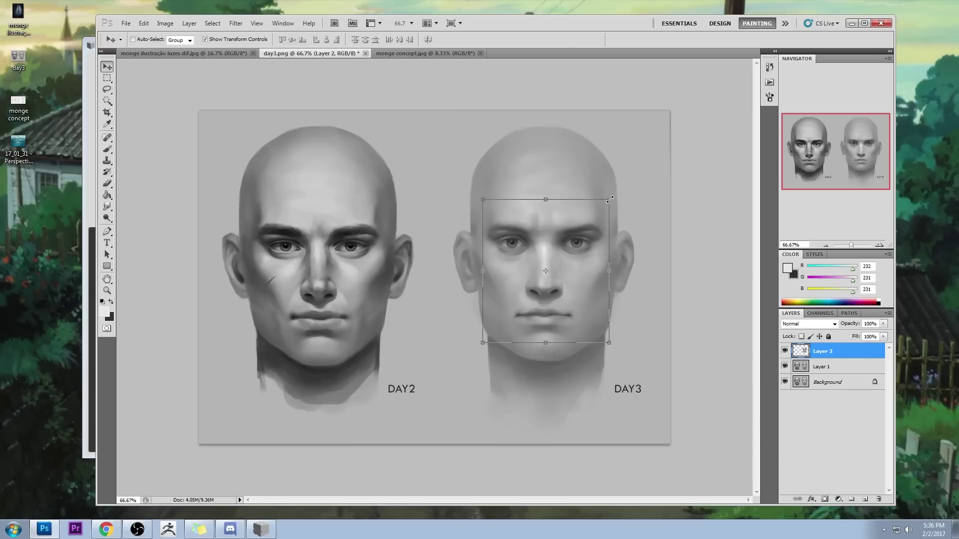
{"action": "left_click_drag", "start_coordinate": [610, 199], "coordinate": [611, 194]}
{"action": "left_click_drag", "start_coordinate": [574, 238], "coordinate": [573, 237]}
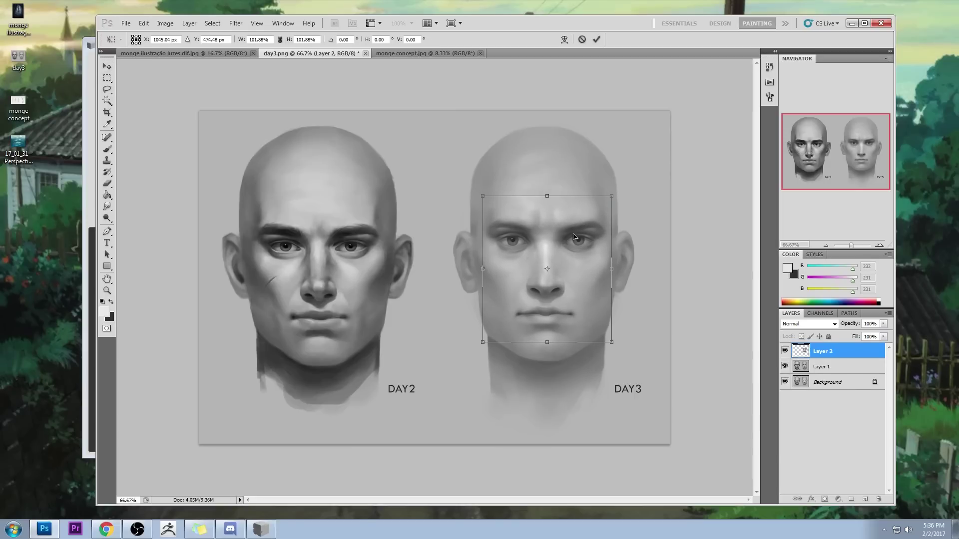
{"action": "left_click", "coordinate": [597, 40]}
{"action": "key", "text": "b"}
{"action": "left_click", "coordinate": [785, 351]}
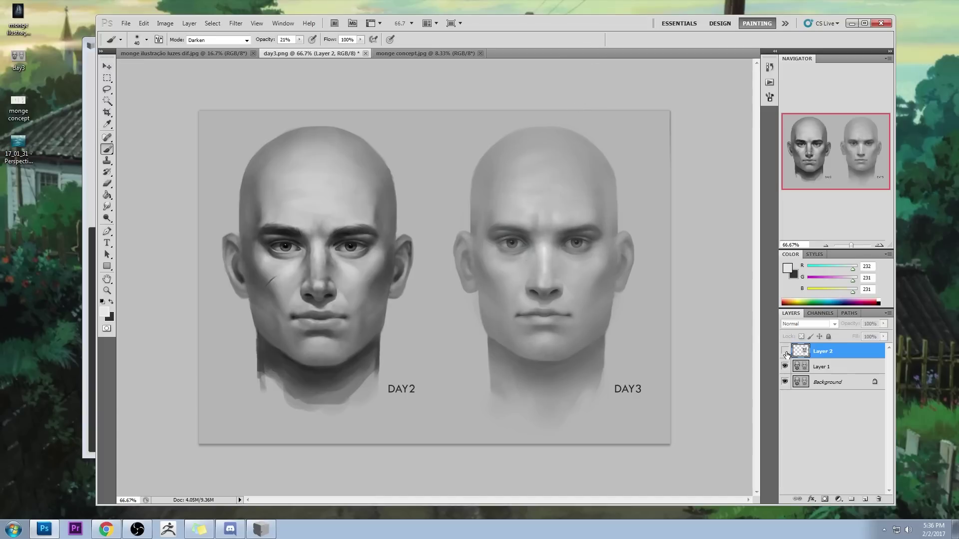
{"action": "left_click", "coordinate": [785, 351]}
Step: Enlarge the Eraser to size 125 and check the enlarged features with Layer 2 hidden and shown
{"action": "key", "text": "e"}
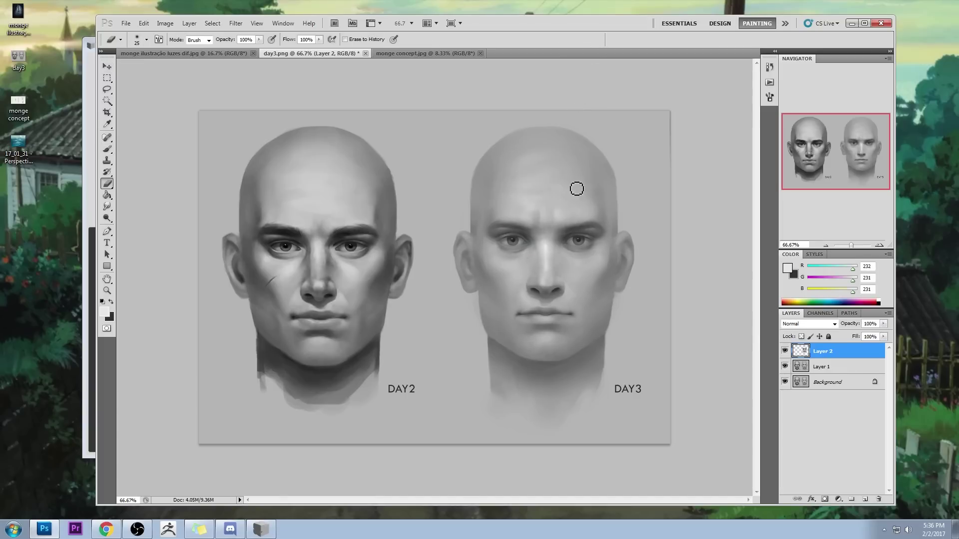
{"action": "key", "text": "bracketright"}
{"action": "key", "text": "bracketright"}
{"action": "key", "text": "bracketright"}
{"action": "key", "text": "bracketright"}
{"action": "key", "text": "bracketright"}
{"action": "key", "text": "bracketright"}
{"action": "key", "text": "bracketright"}
{"action": "key", "text": "bracketright"}
{"action": "key", "text": "bracketright"}
{"action": "left_click", "coordinate": [785, 351]}
{"action": "left_click", "coordinate": [784, 351]}
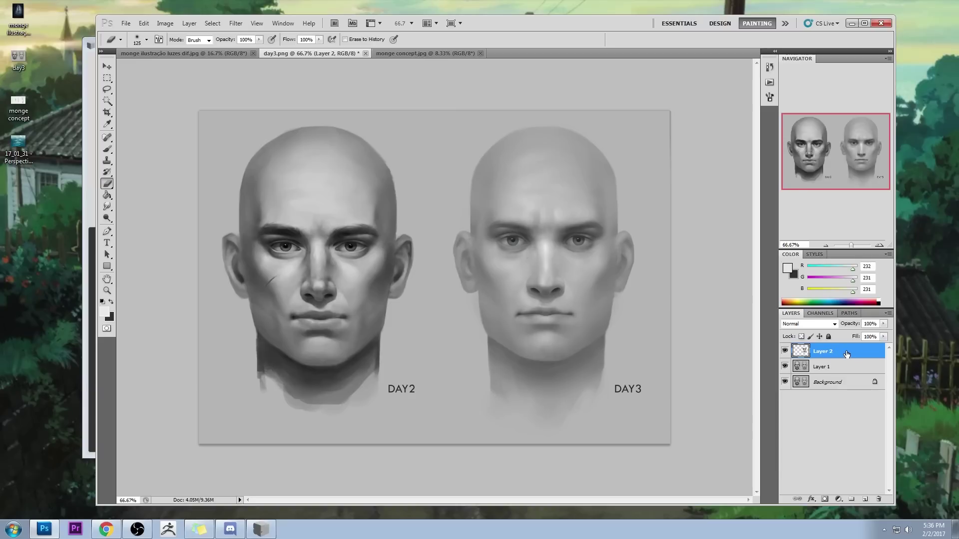
Step: Merge Layer 2 down into Layer 1 and hide Layer 1 to compare with the original background
{"action": "right_click", "coordinate": [847, 354]}
{"action": "left_click", "coordinate": [819, 495]}
{"action": "left_click", "coordinate": [785, 351]}
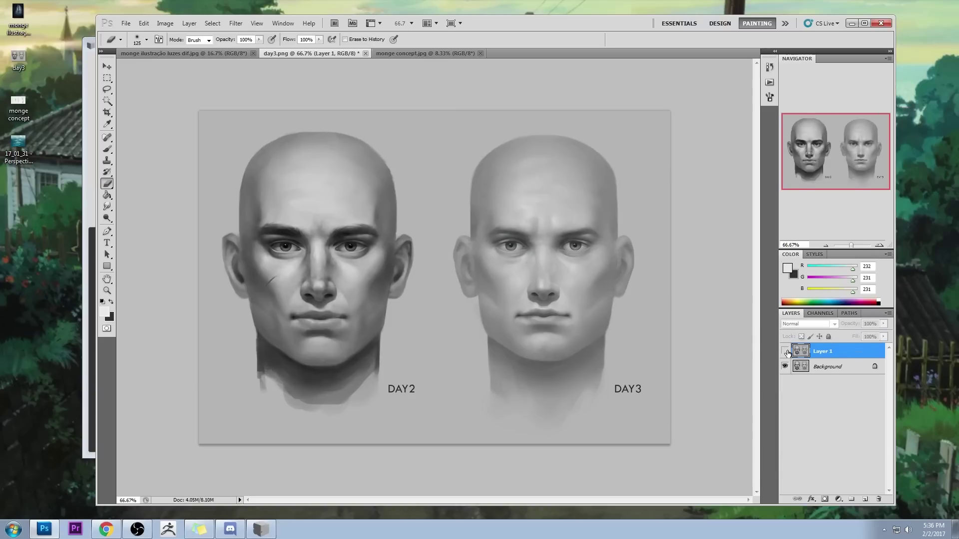
Step: Show Layer 1 again and set the Brush to size 200, Normal mode and 34% opacity
{"action": "left_click", "coordinate": [786, 352]}
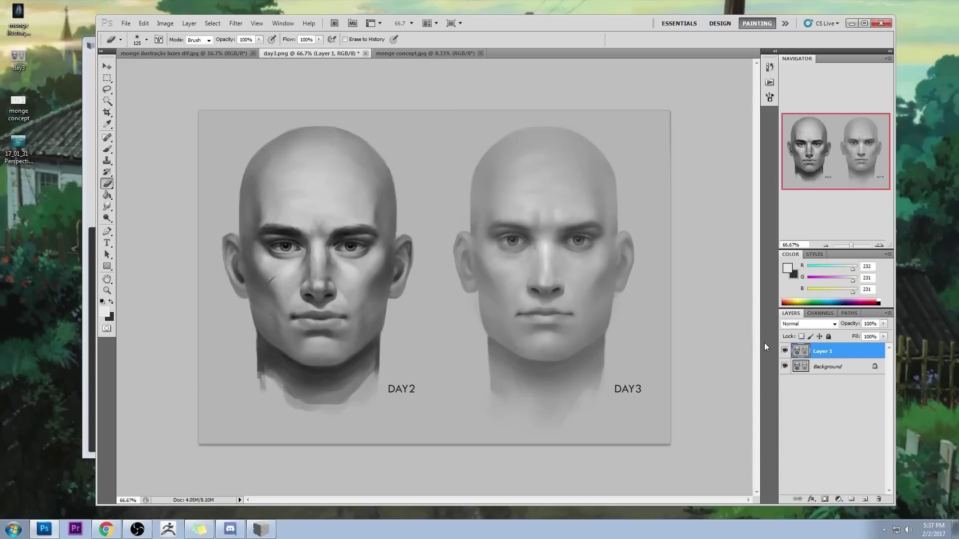
{"action": "key", "text": "ctrl+minus"}
{"action": "key", "text": "ctrl+minus"}
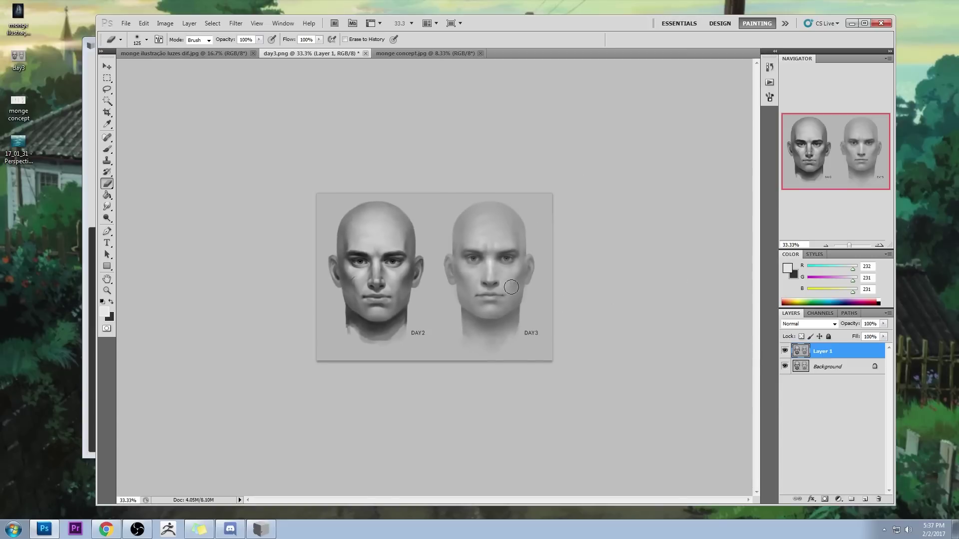
{"action": "key", "text": "b"}
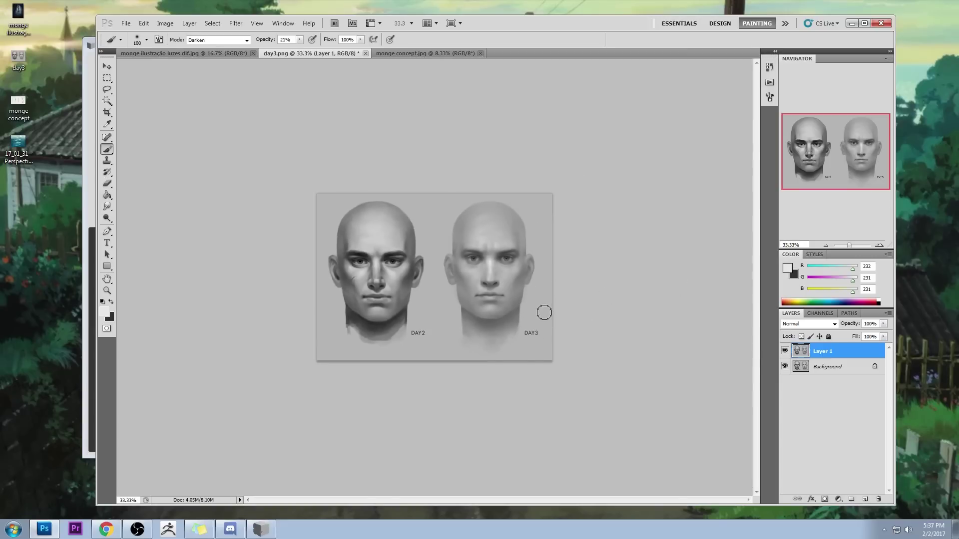
{"action": "key", "text": "bracketright"}
{"action": "left_click", "coordinate": [492, 255], "text": "alt"}
{"action": "left_click", "coordinate": [220, 40]}
{"action": "left_click", "coordinate": [226, 52]}
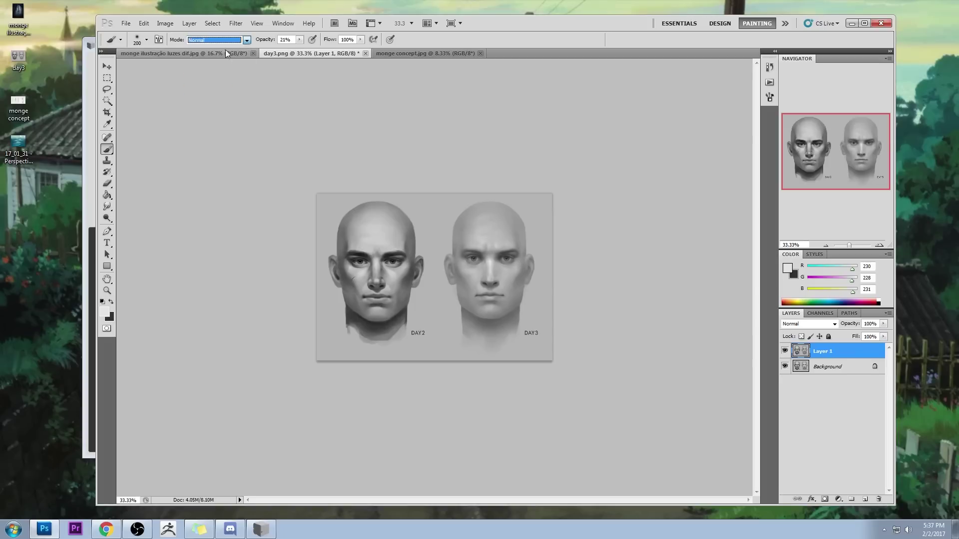
{"action": "left_click_drag", "start_coordinate": [299, 39], "coordinate": [307, 50]}
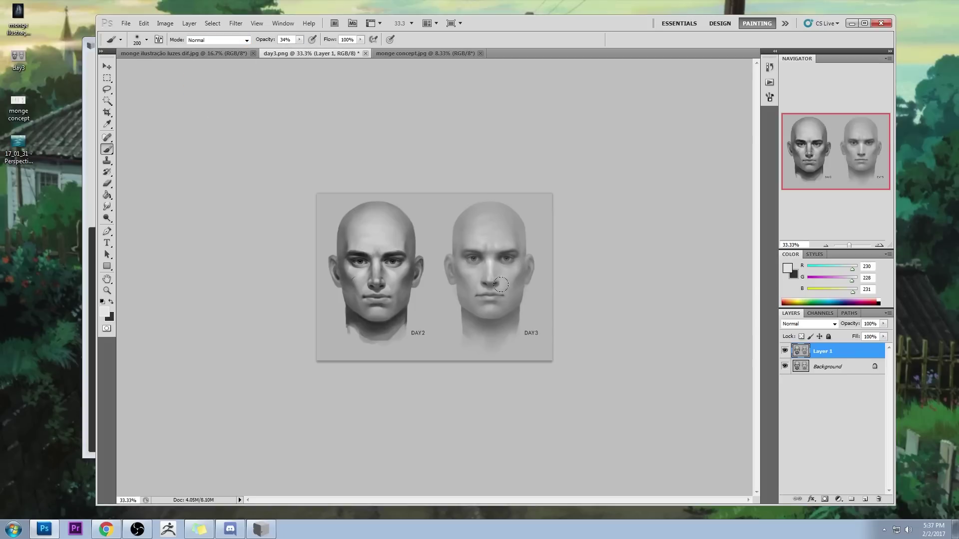
Step: Lower the brush opacity to 22%, sample the dark eye tone and shade across the DAY3 brow area
{"action": "left_click", "coordinate": [496, 260], "text": "alt"}
{"action": "left_click_drag", "start_coordinate": [300, 39], "coordinate": [293, 49]}
{"action": "left_click", "coordinate": [233, 102]}
{"action": "left_click", "coordinate": [500, 255], "text": "alt"}
{"action": "left_click_drag", "start_coordinate": [488, 250], "coordinate": [475, 250]}
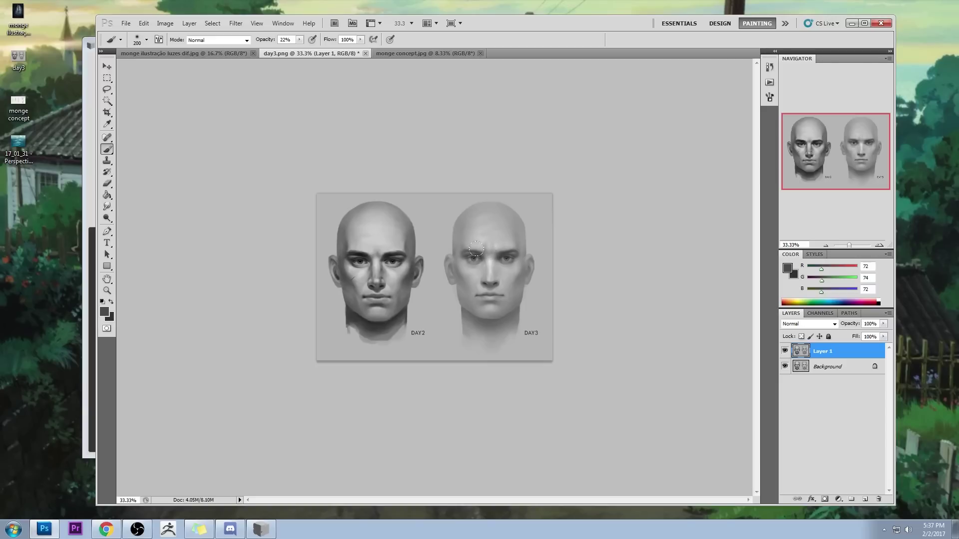
Step: Lasso the DAY3 face's mouth area and copy it to a new layer
{"action": "key", "text": "ctrl+plus"}
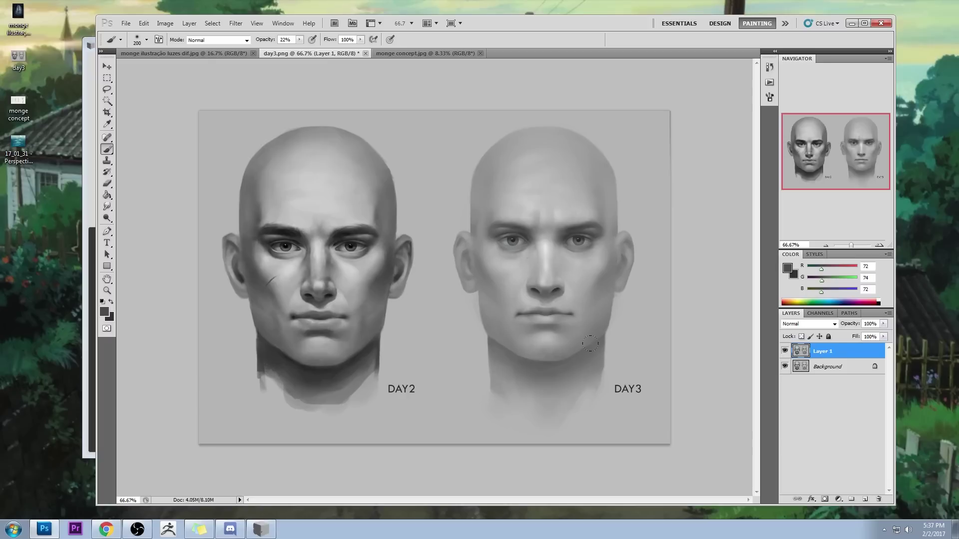
{"action": "key", "text": "l"}
{"action": "mouse_move", "coordinate": [595, 308]}
{"action": "left_mouse_down"}
{"action": "mouse_move", "coordinate": [526, 303]}
{"action": "mouse_move", "coordinate": [496, 322]}
{"action": "mouse_move", "coordinate": [580, 329]}
{"action": "mouse_move", "coordinate": [597, 310]}
{"action": "left_mouse_up"}
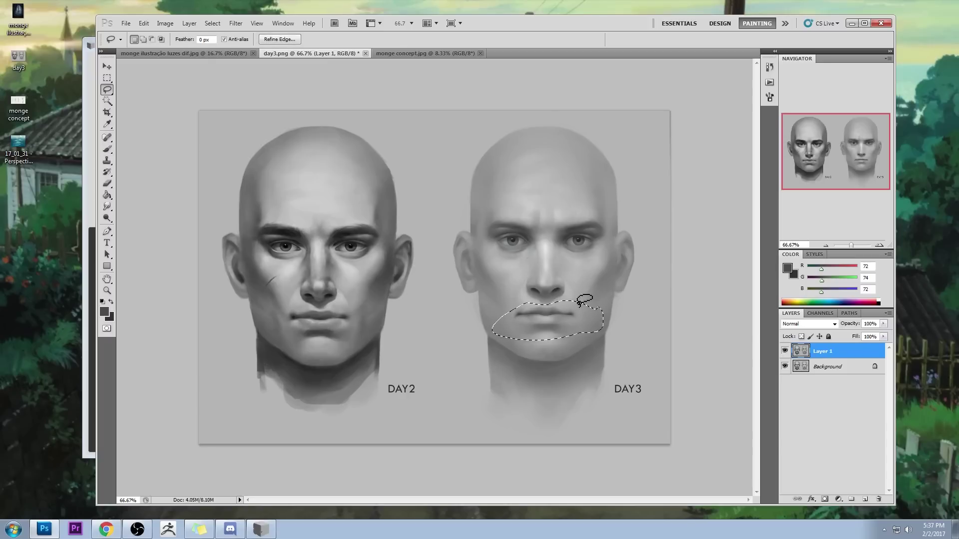
{"action": "mouse_move", "coordinate": [493, 312]}
{"action": "left_mouse_down"}
{"action": "mouse_move", "coordinate": [626, 313]}
{"action": "mouse_move", "coordinate": [597, 306]}
{"action": "left_mouse_up"}
{"action": "key", "text": "ctrl+j"}
{"action": "key", "text": "v"}
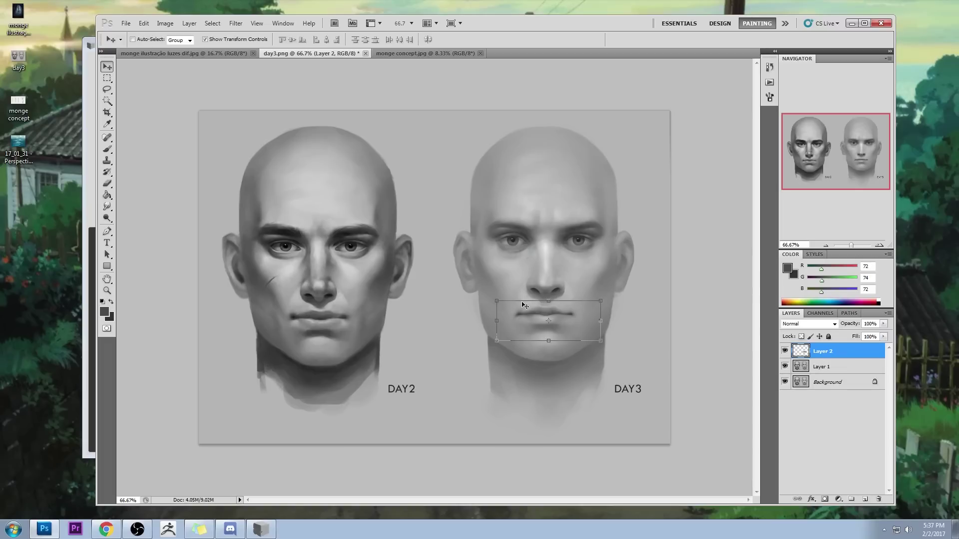
Step: Scale the copied mouth to 108.98% and keep it centred under the nose
{"action": "left_click_drag", "start_coordinate": [600, 302], "coordinate": [574, 314]}
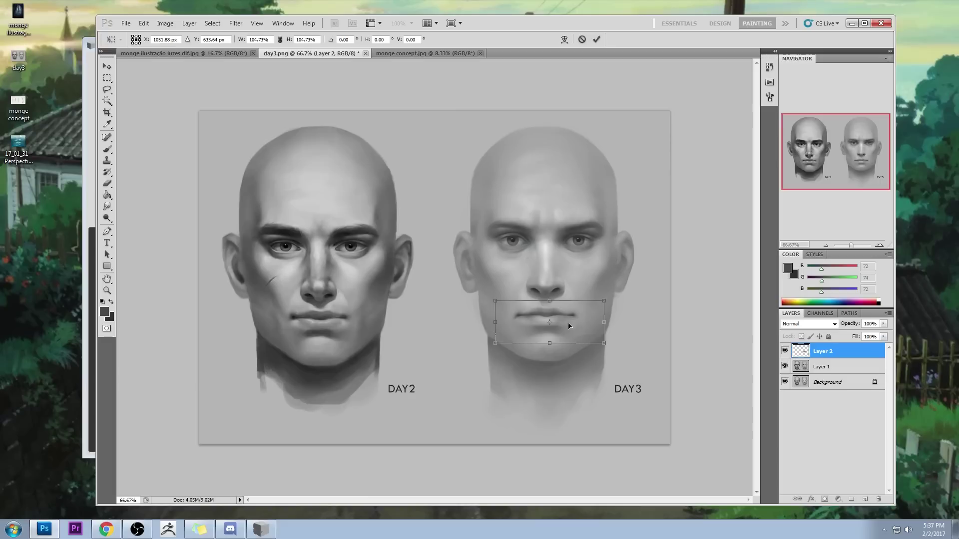
{"action": "left_click_drag", "start_coordinate": [603, 301], "coordinate": [608, 302]}
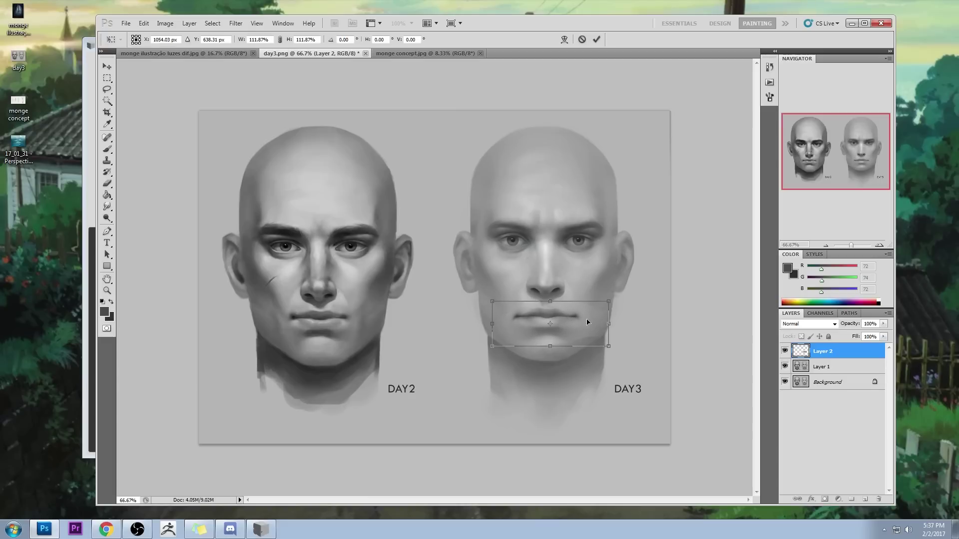
{"action": "left_click_drag", "start_coordinate": [609, 346], "coordinate": [580, 323]}
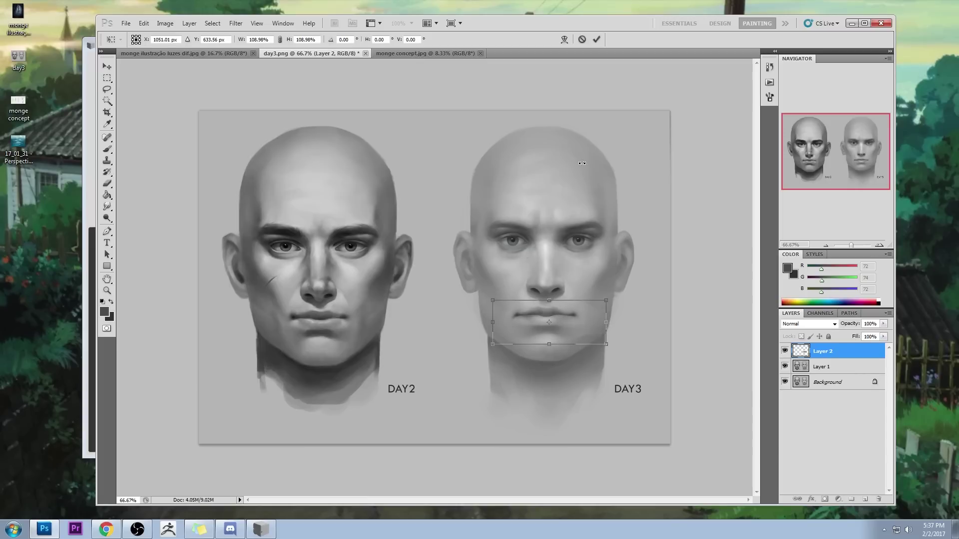
{"action": "left_click", "coordinate": [597, 40]}
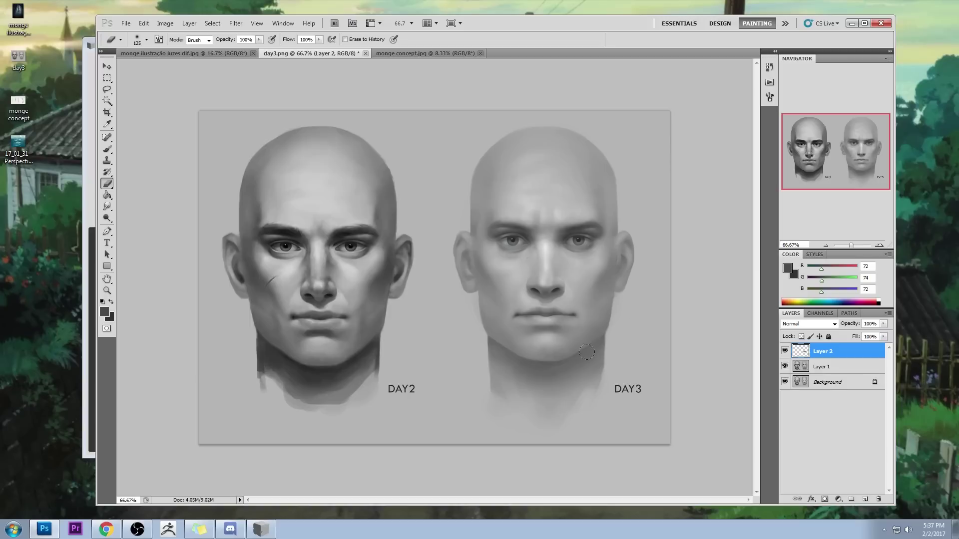
Step: Lasso both DAY3 eyes with their brows on Layer 1 and copy them to a new layer
{"action": "left_click", "coordinate": [829, 368]}
{"action": "key", "text": "l"}
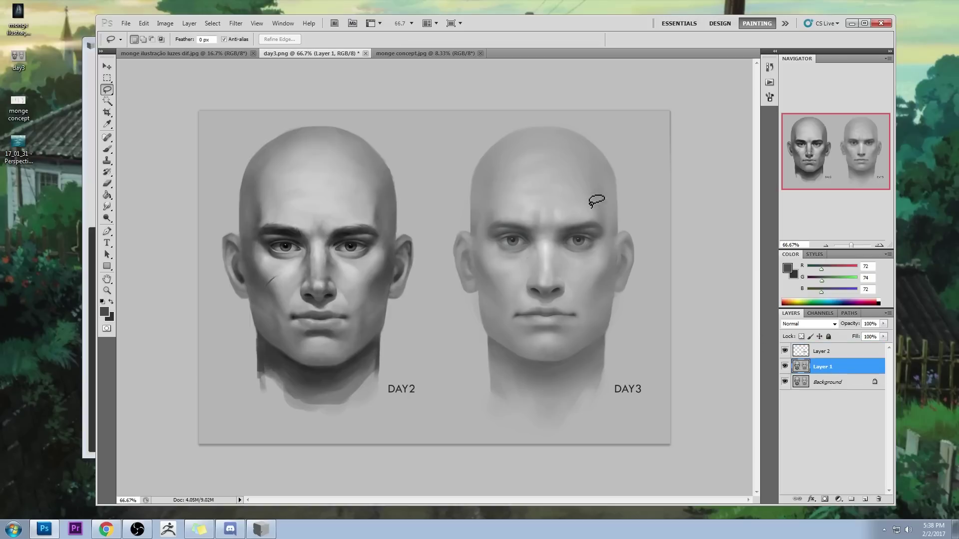
{"action": "mouse_move", "coordinate": [578, 201]}
{"action": "left_mouse_down"}
{"action": "mouse_move", "coordinate": [559, 238]}
{"action": "mouse_move", "coordinate": [574, 243]}
{"action": "mouse_move", "coordinate": [484, 214]}
{"action": "mouse_move", "coordinate": [491, 255]}
{"action": "mouse_move", "coordinate": [547, 247]}
{"action": "mouse_move", "coordinate": [585, 261]}
{"action": "mouse_move", "coordinate": [604, 213]}
{"action": "left_mouse_up"}
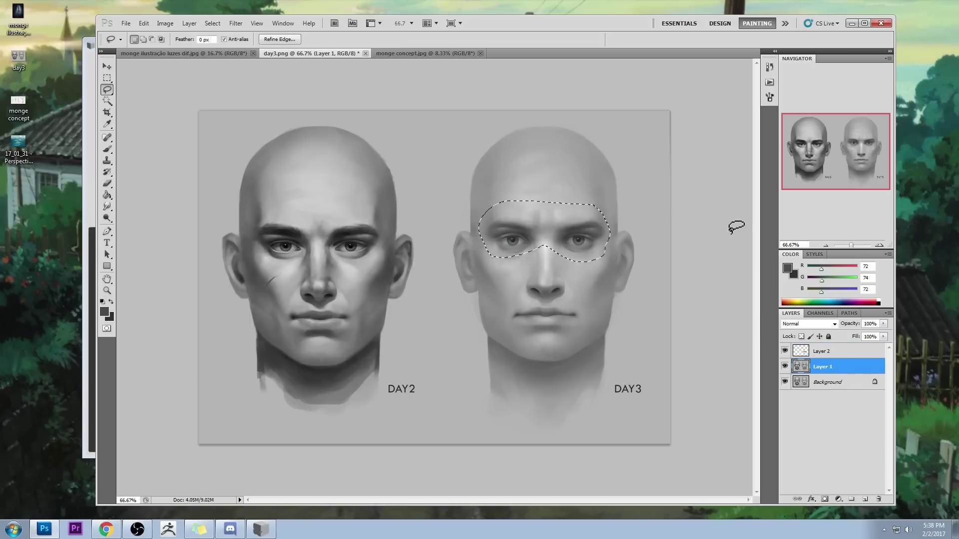
{"action": "key", "text": "ctrl+j"}
{"action": "key", "text": "v"}
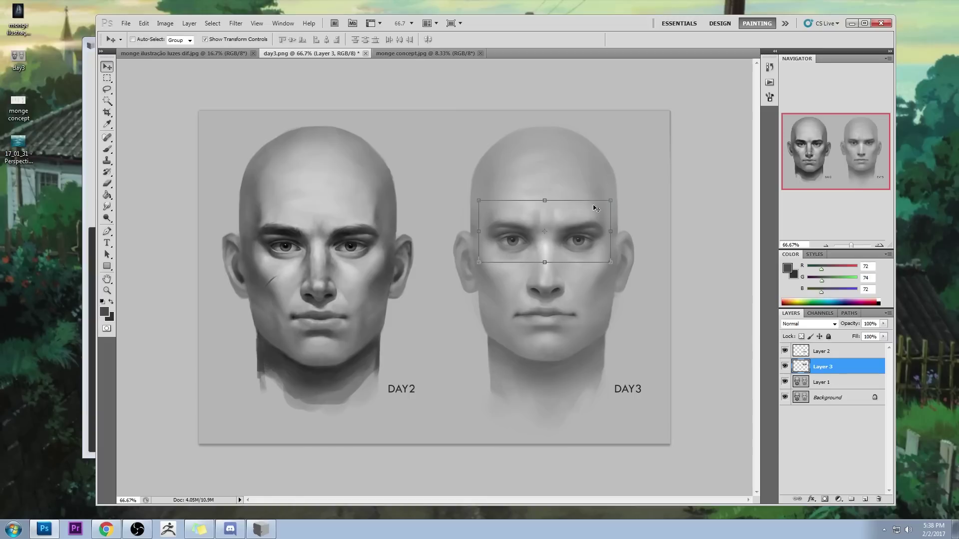
Step: Copy the right-hand eye and brow from Layer 3 to a new layer and move it slightly toward the nose
{"action": "key", "text": "l"}
{"action": "mouse_move", "coordinate": [561, 192]}
{"action": "left_mouse_down"}
{"action": "mouse_move", "coordinate": [549, 235]}
{"action": "mouse_move", "coordinate": [625, 253]}
{"action": "mouse_move", "coordinate": [574, 184]}
{"action": "left_mouse_up"}
{"action": "key", "text": "ctrl+j"}
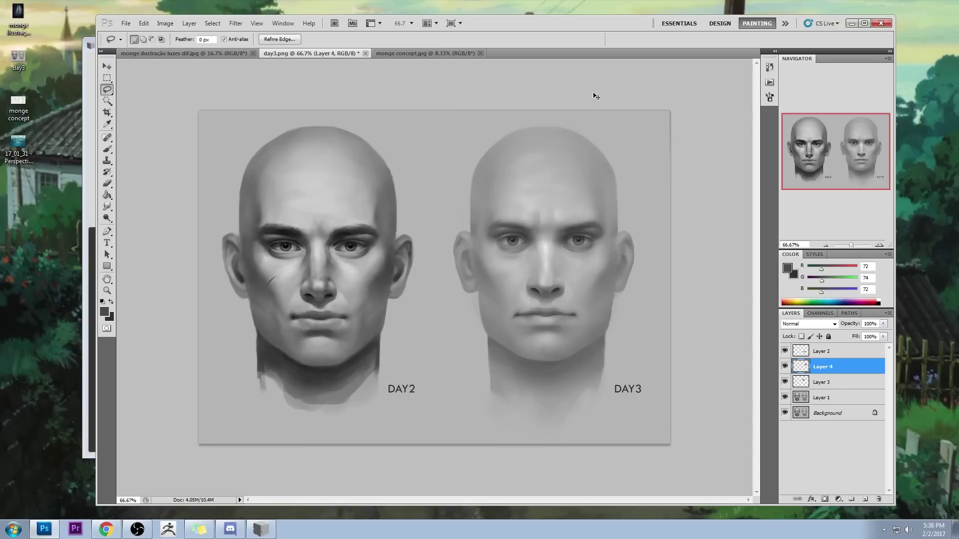
{"action": "key", "text": "v"}
{"action": "left_click_drag", "start_coordinate": [599, 253], "coordinate": [592, 253]}
{"action": "key", "text": "Down"}
{"action": "key", "text": "Down"}
{"action": "key", "text": "Down"}
{"action": "key", "text": "Down"}
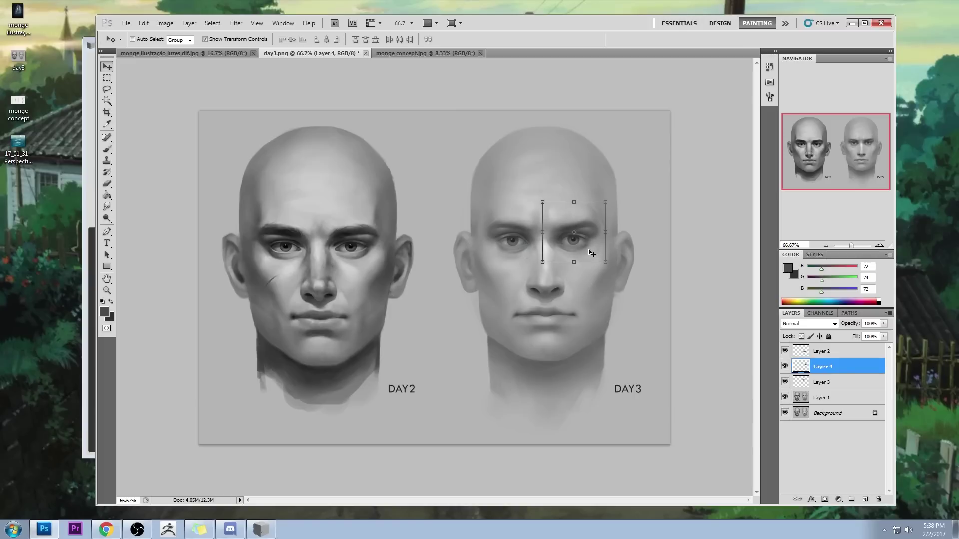
Step: Erase the moved eye's inner edge at the nose bridge and merge its layer down into Layer 3
{"action": "key", "text": "e"}
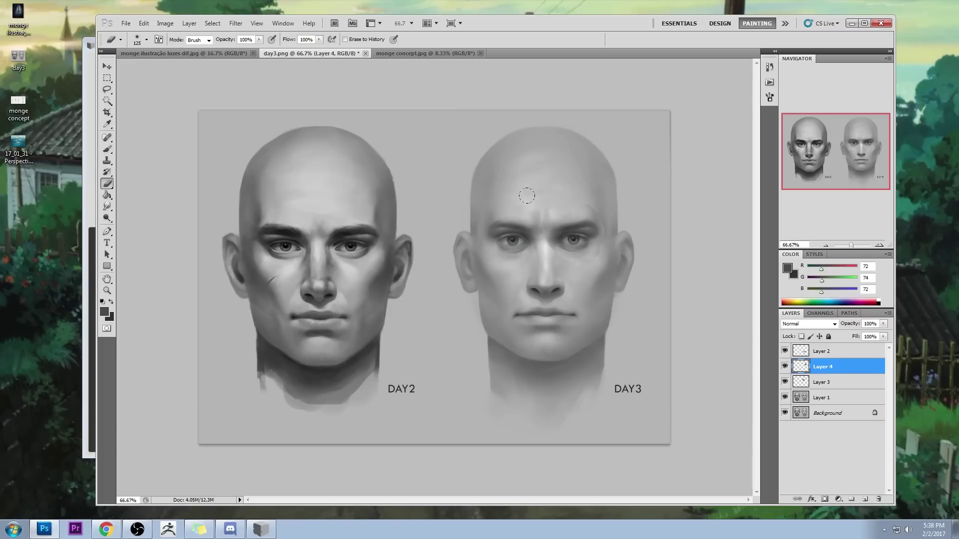
{"action": "left_click_drag", "start_coordinate": [545, 237], "coordinate": [548, 244]}
{"action": "right_click", "coordinate": [832, 365]}
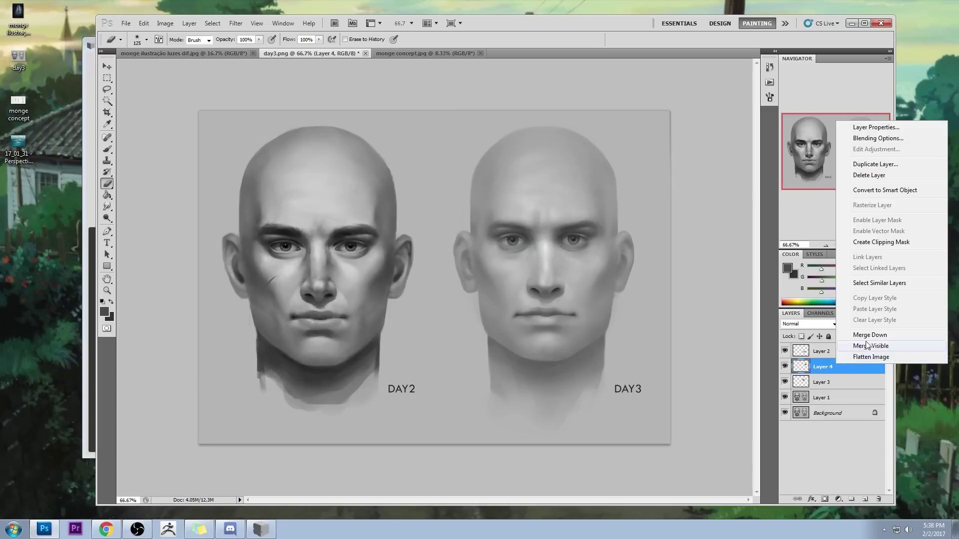
{"action": "left_click", "coordinate": [888, 339]}
Step: Shift the merged eyes and brows slightly sideways and nudge them into line with the face's centre
{"action": "key", "text": "v"}
{"action": "mouse_move", "coordinate": [589, 236]}
{"action": "left_mouse_down"}
{"action": "mouse_move", "coordinate": [592, 214]}
{"action": "mouse_move", "coordinate": [591, 236]}
{"action": "left_mouse_up"}
{"action": "key", "text": "Right"}
{"action": "key", "text": "Down"}
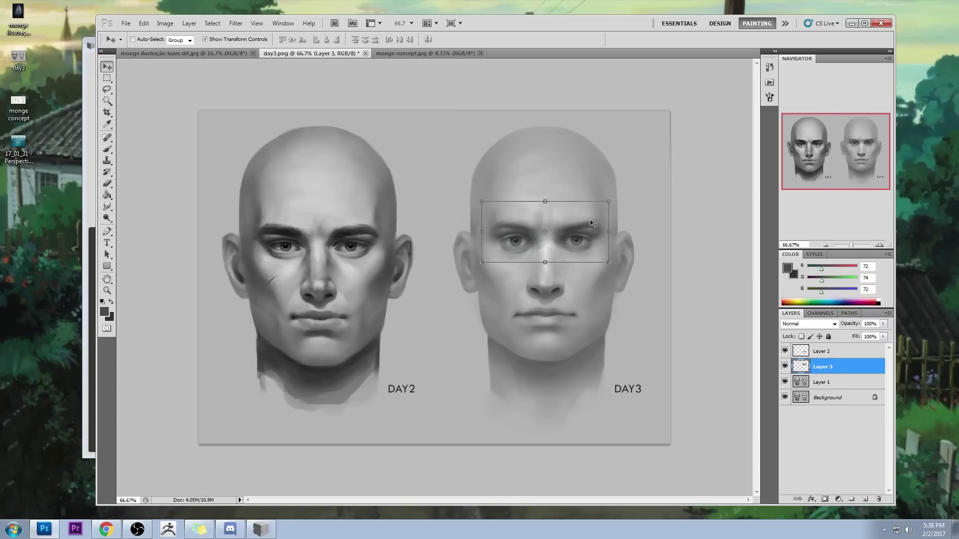
{"action": "key", "text": "Down"}
{"action": "key", "text": "Left"}
{"action": "key", "text": "Left"}
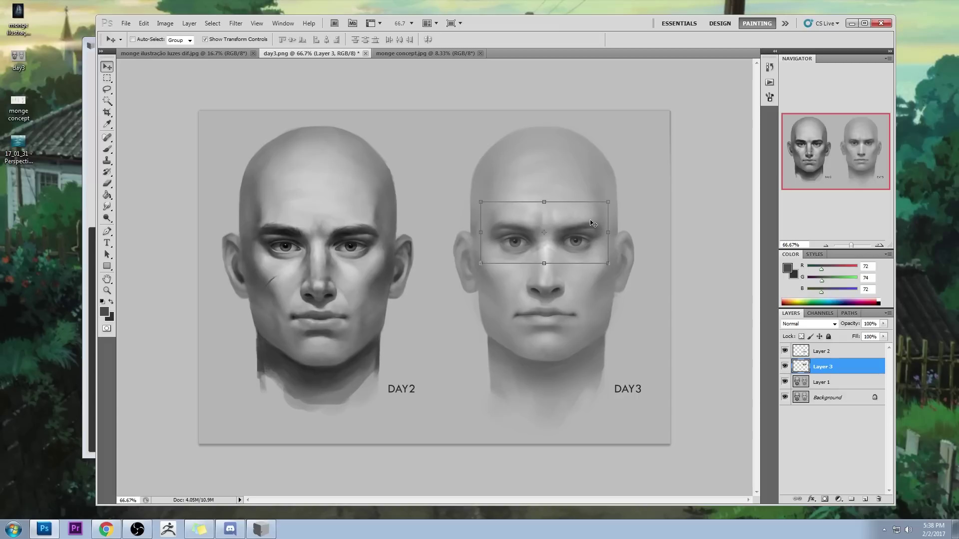
{"action": "key", "text": "Up"}
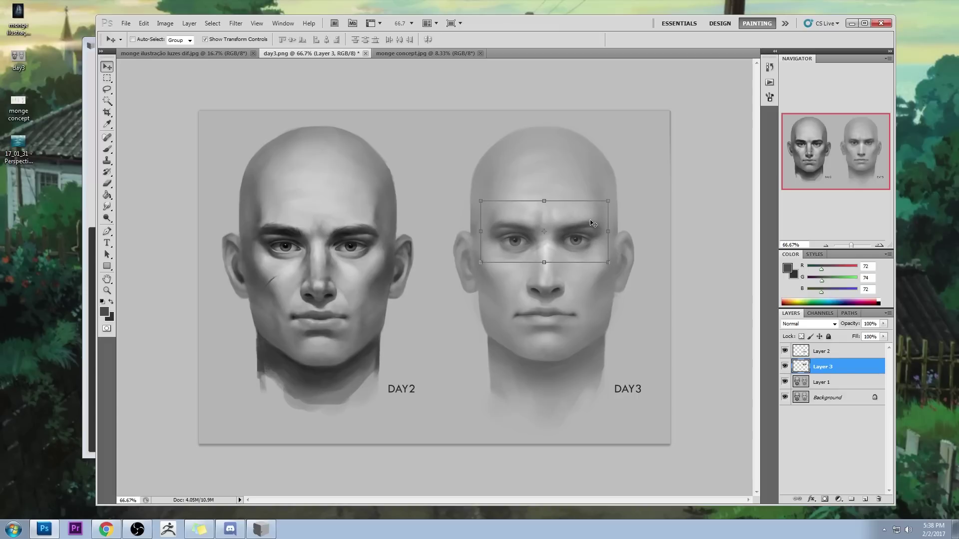
{"action": "key", "text": "e"}
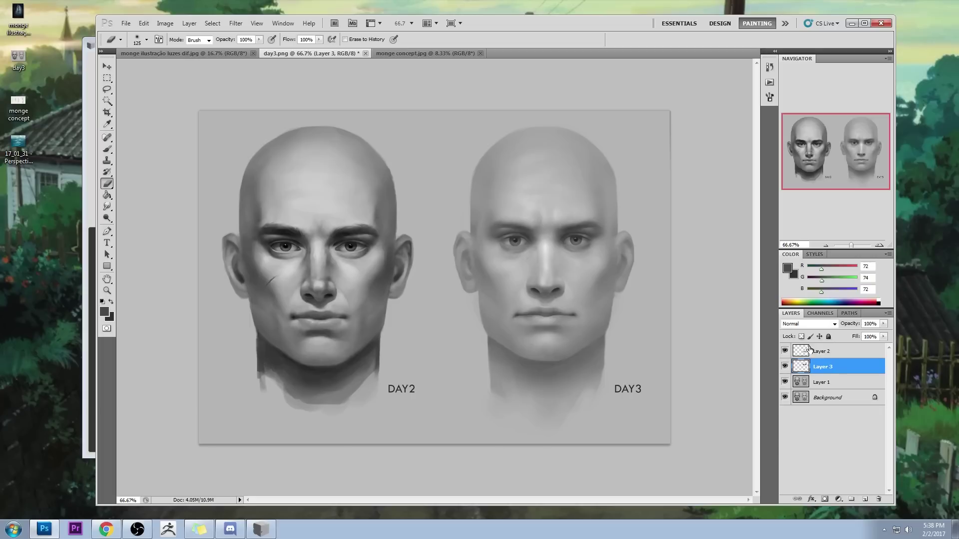
Step: Lasso the DAY3 nose on Layer 1 and copy it to a new layer
{"action": "left_click", "coordinate": [821, 382]}
{"action": "key", "text": "l"}
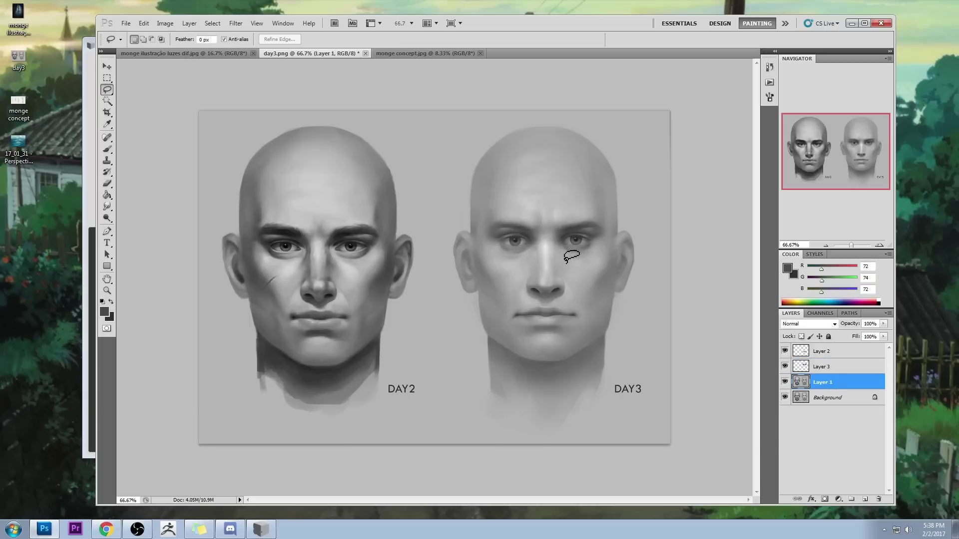
{"action": "mouse_move", "coordinate": [564, 255]}
{"action": "left_mouse_down"}
{"action": "mouse_move", "coordinate": [533, 252]}
{"action": "mouse_move", "coordinate": [511, 292]}
{"action": "mouse_move", "coordinate": [545, 304]}
{"action": "mouse_move", "coordinate": [575, 295]}
{"action": "mouse_move", "coordinate": [575, 253]}
{"action": "left_mouse_up"}
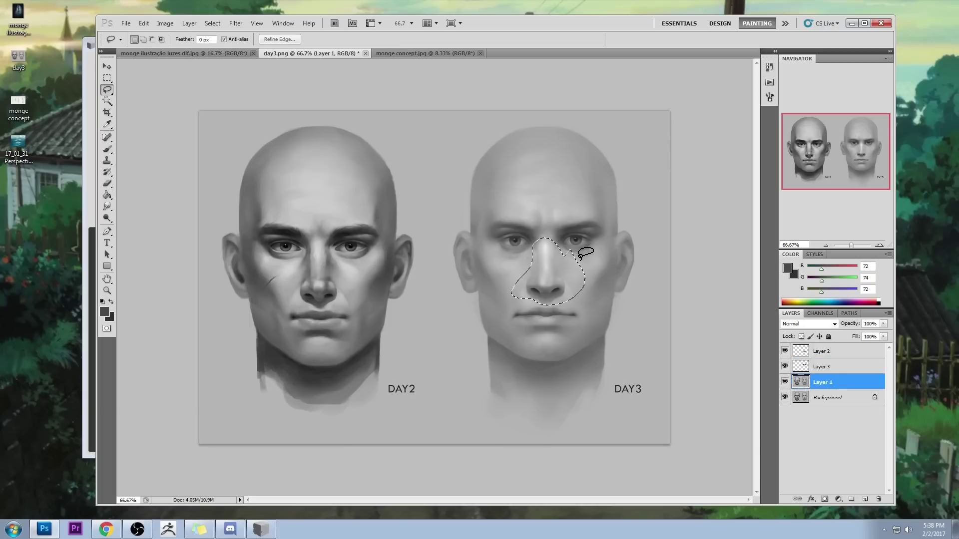
{"action": "key", "text": "ctrl+j"}
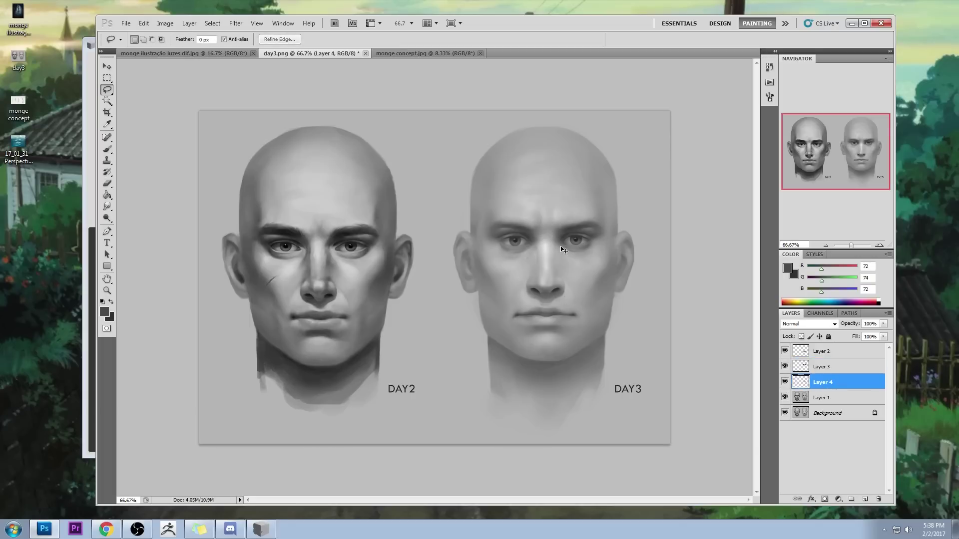
Step: Scale the copied nose to 113.66%, centre it on the face and erase its edges around the nose bridge
{"action": "key", "text": "ctrl+t"}
{"action": "left_click_drag", "start_coordinate": [586, 238], "coordinate": [594, 229]}
{"action": "left_click_drag", "start_coordinate": [578, 284], "coordinate": [574, 286]}
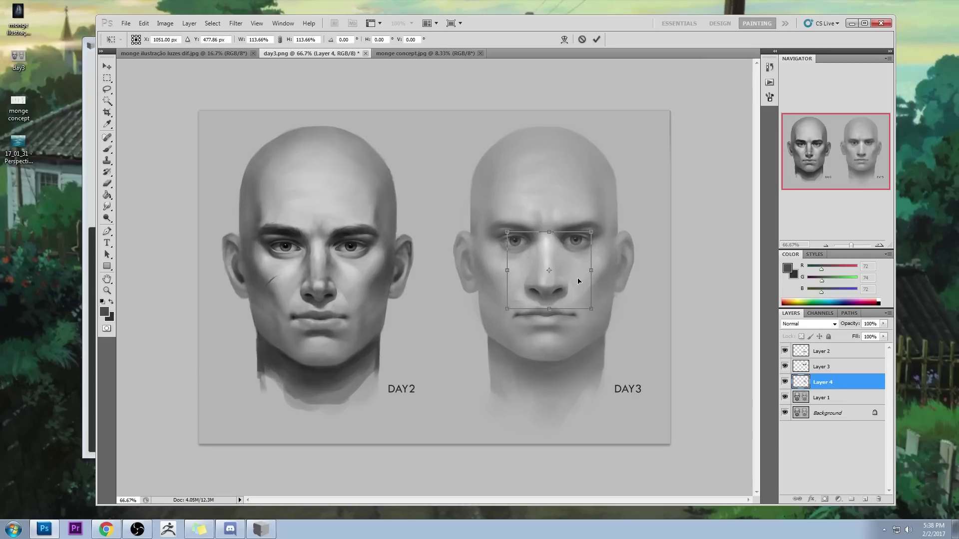
{"action": "key", "text": "Return"}
{"action": "key", "text": "e"}
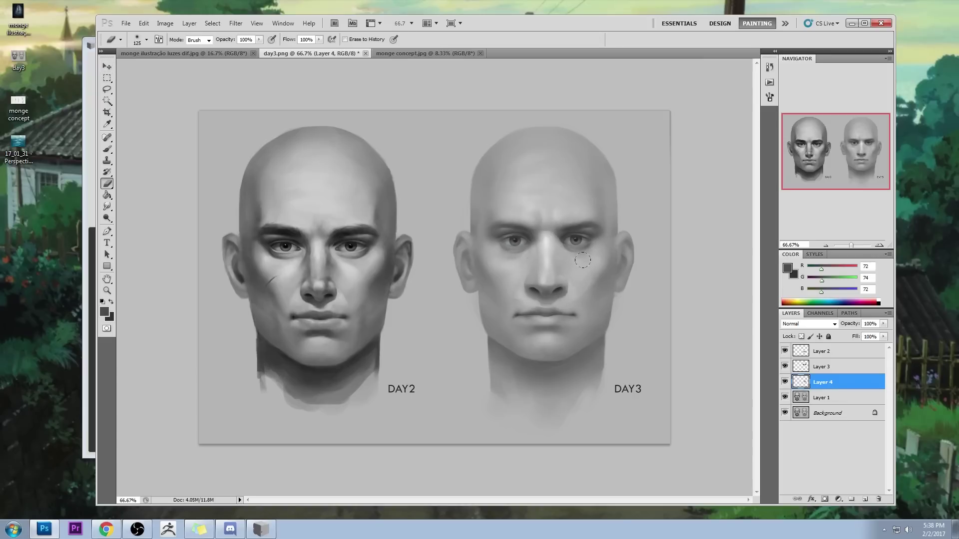
{"action": "left_click_drag", "start_coordinate": [550, 237], "coordinate": [557, 240]}
Step: Merge the eyes layer and the mouth layer down into Layer 4
{"action": "right_click", "coordinate": [838, 367]}
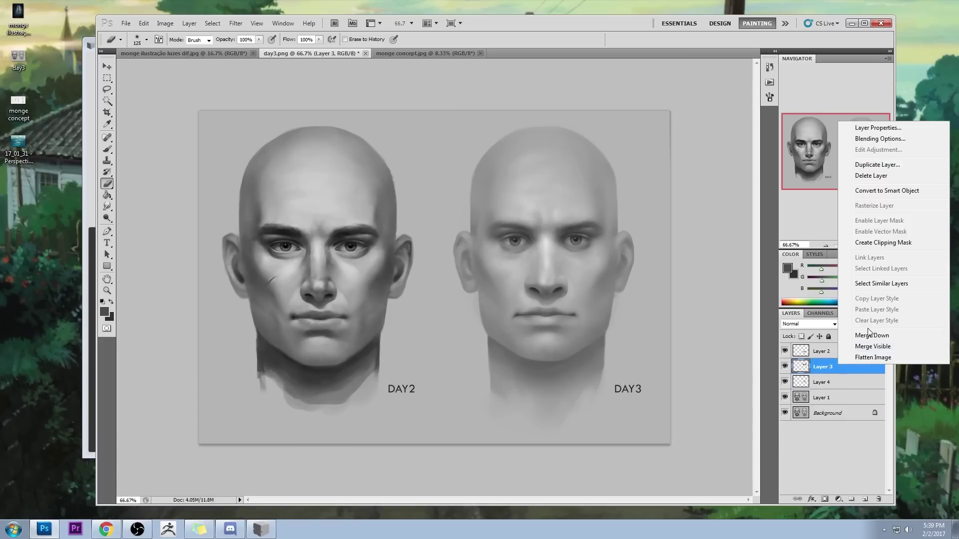
{"action": "left_click", "coordinate": [848, 346]}
{"action": "right_click", "coordinate": [847, 346]}
{"action": "left_click", "coordinate": [849, 333]}
Step: Toggle Layer 4's visibility to compare the altered features with Layer 1, and delete Layer 4
{"action": "left_click", "coordinate": [784, 351]}
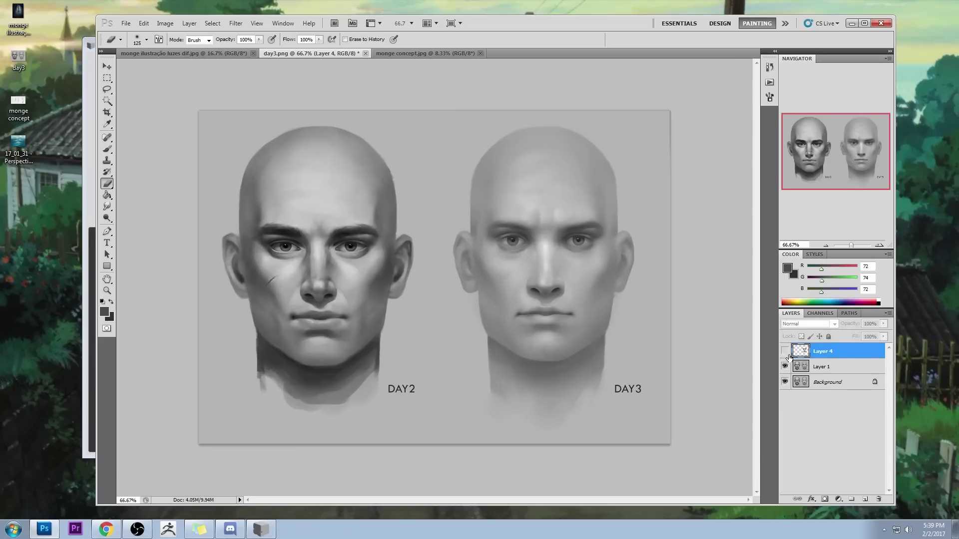
{"action": "left_click", "coordinate": [786, 356]}
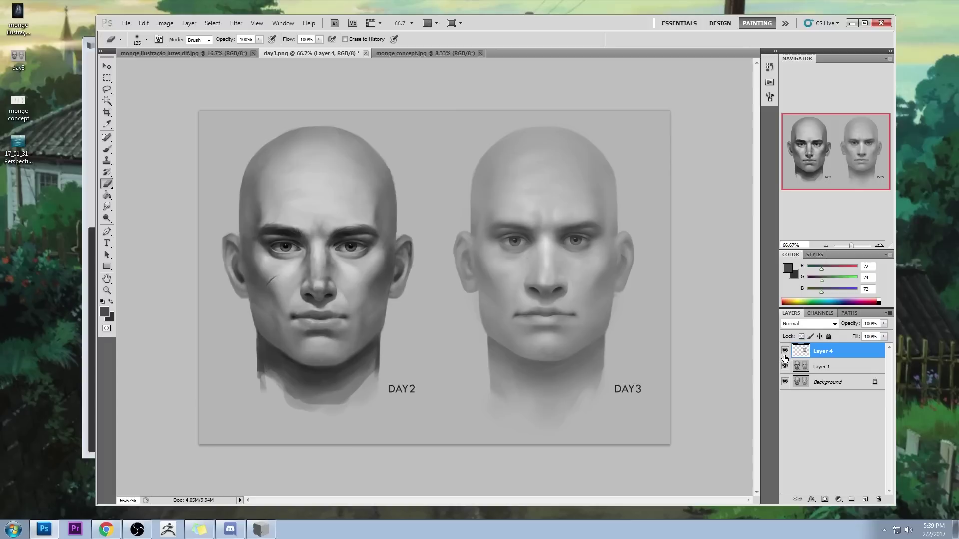
{"action": "left_click", "coordinate": [784, 357]}
{"action": "left_click", "coordinate": [785, 357]}
{"action": "left_click", "coordinate": [784, 358]}
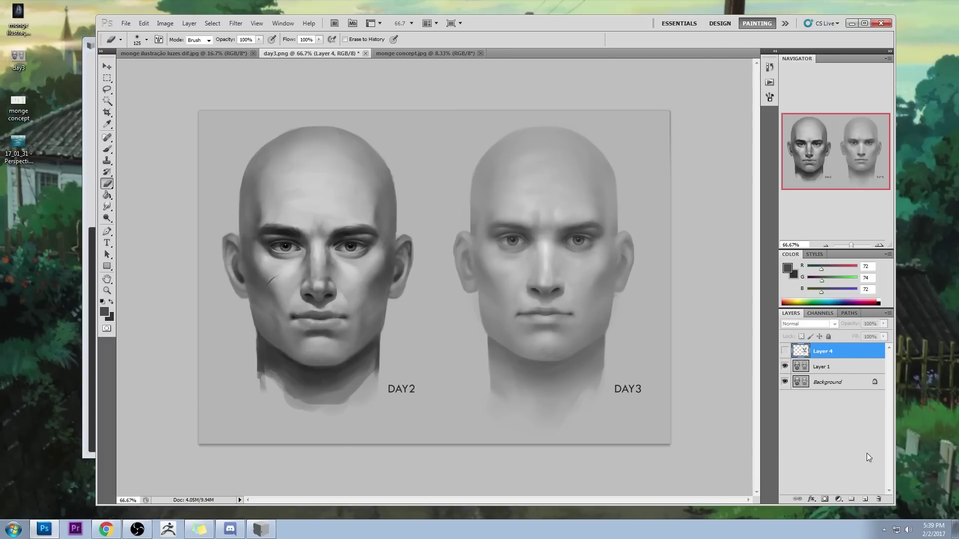
{"action": "left_click", "coordinate": [878, 499]}
Step: Lasso the DAY3 face's right-hand eye and brow on Layer 1 and copy them to a new layer
{"action": "key", "text": "l"}
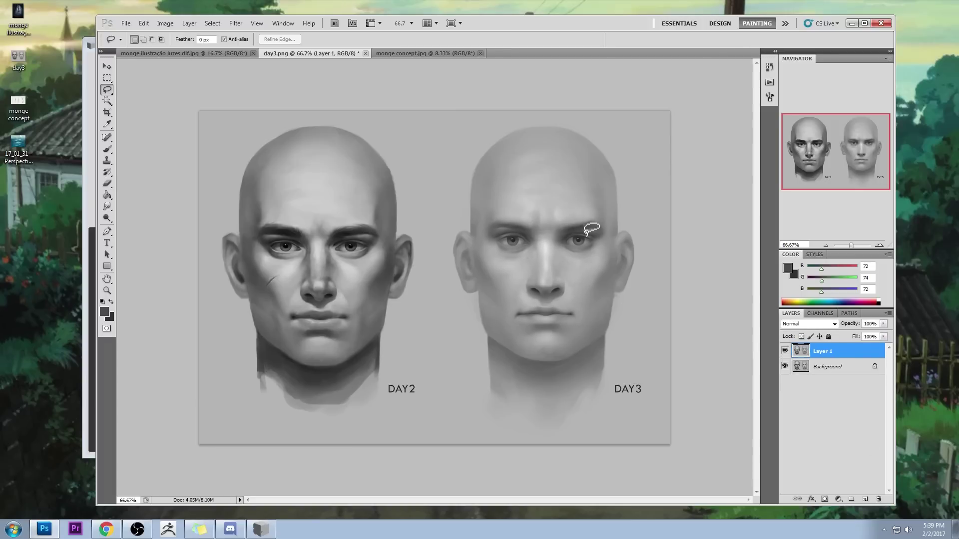
{"action": "mouse_move", "coordinate": [567, 203]}
{"action": "left_mouse_down"}
{"action": "mouse_move", "coordinate": [560, 254]}
{"action": "mouse_move", "coordinate": [607, 244]}
{"action": "mouse_move", "coordinate": [567, 188]}
{"action": "left_mouse_up"}
{"action": "key", "text": "ctrl+j"}
{"action": "key", "text": "v"}
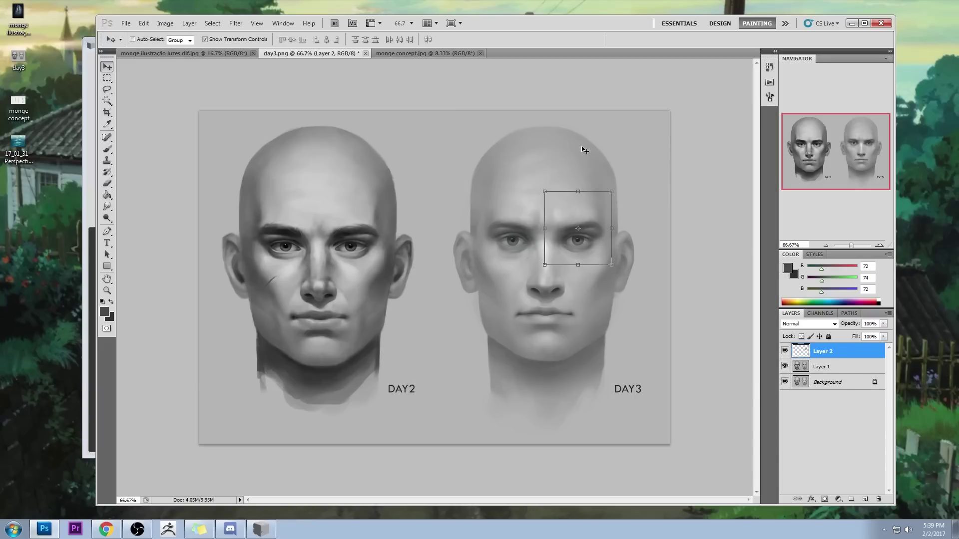
Step: Merge the copied eye and brow layer down into Layer 1
{"action": "key", "text": "e"}
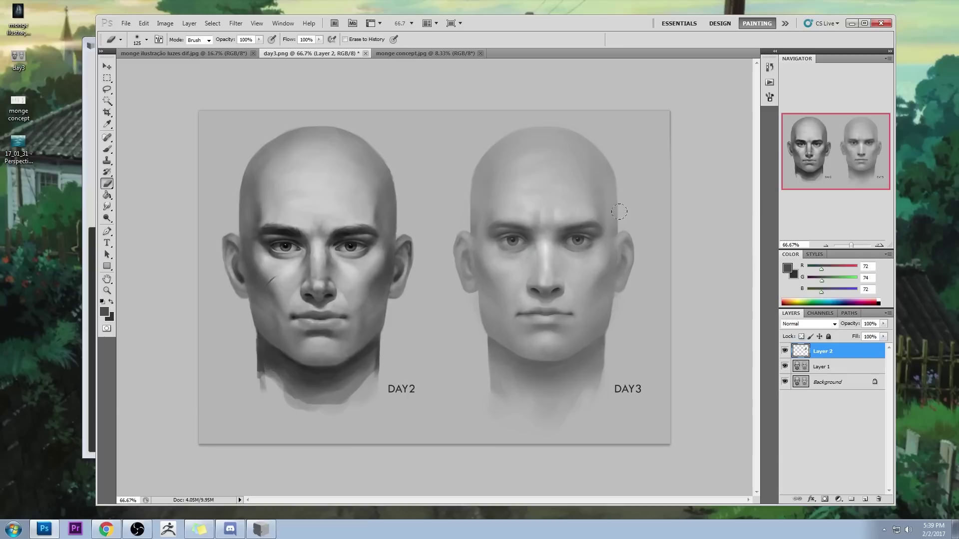
{"action": "right_click", "coordinate": [824, 351]}
{"action": "left_click", "coordinate": [856, 320]}
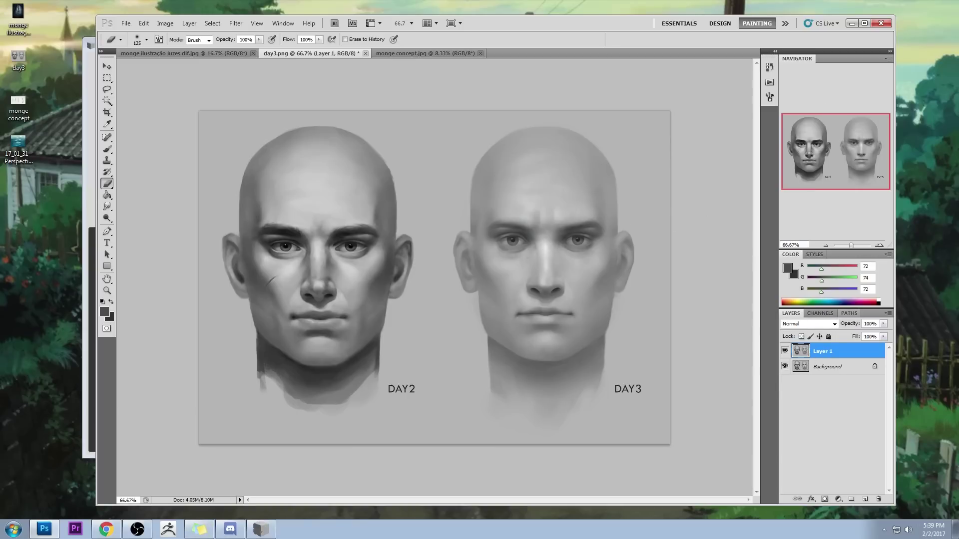
Step: Select the grey background around both heads with the Magic Wand at a tolerance of 2
{"action": "key", "text": "alt+Tab"}
{"action": "left_click", "coordinate": [108, 101]}
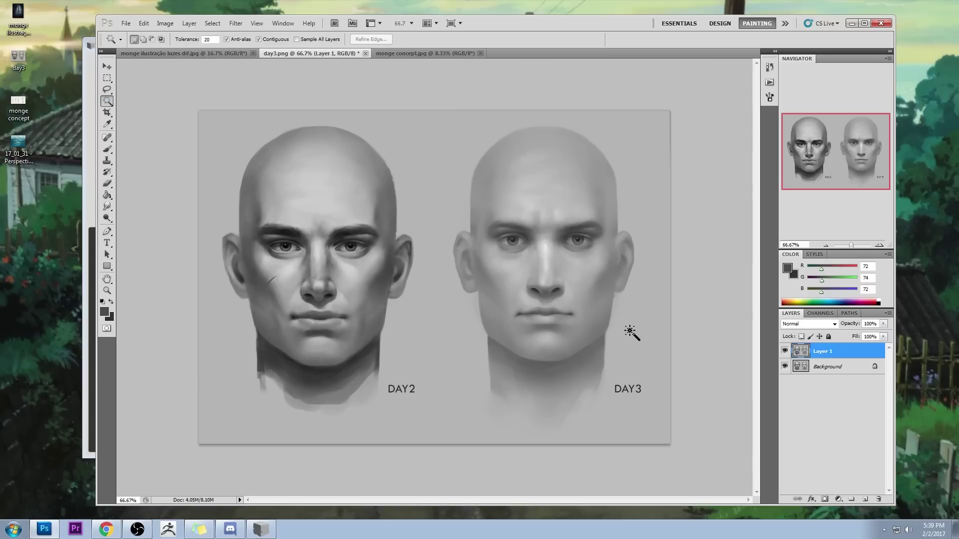
{"action": "left_click", "coordinate": [685, 274]}
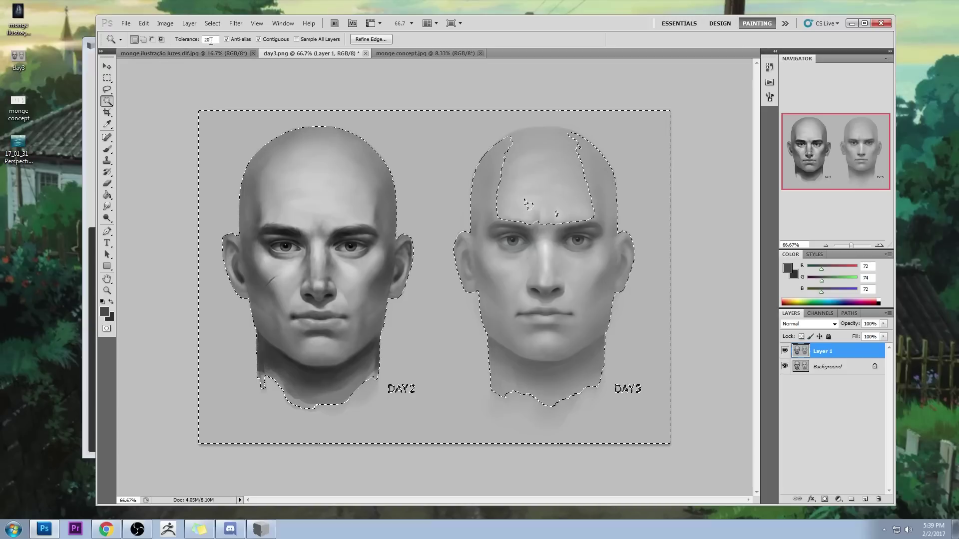
{"action": "key", "text": "Return"}
{"action": "type", "text": "2"}
{"action": "key", "text": "ctrl+d"}
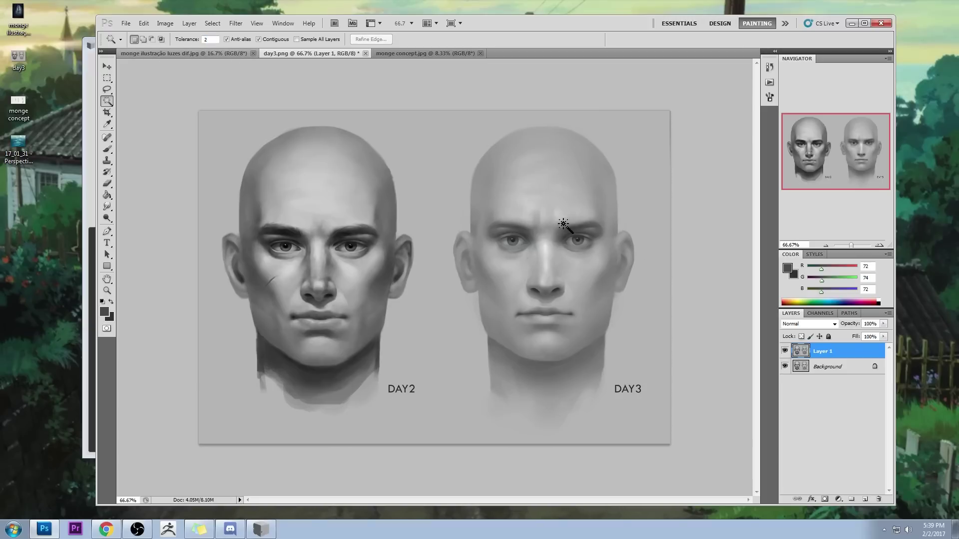
{"action": "left_click", "coordinate": [630, 200]}
{"action": "left_click", "coordinate": [620, 314], "text": "shift"}
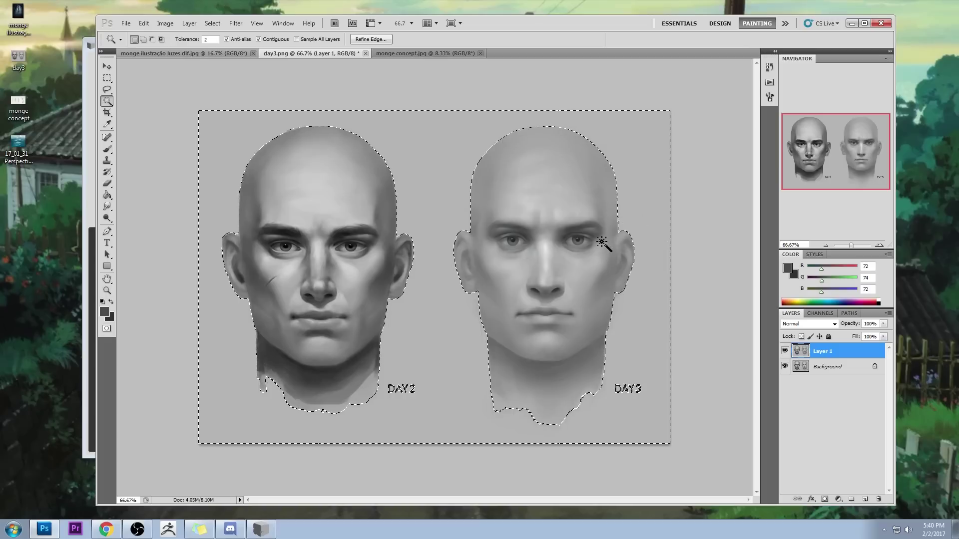
Step: Invert the selection to the two heads and subtract the DAY3 neck from it with the Lasso
{"action": "key", "text": "m"}
{"action": "right_click", "coordinate": [620, 275]}
{"action": "left_click", "coordinate": [637, 295]}
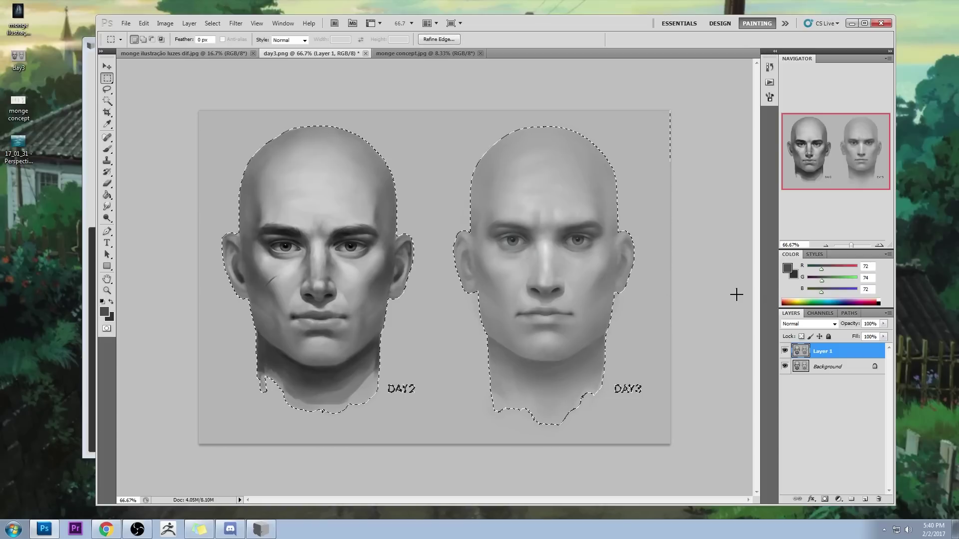
{"action": "key", "text": "l"}
{"action": "key", "text": "alt"}
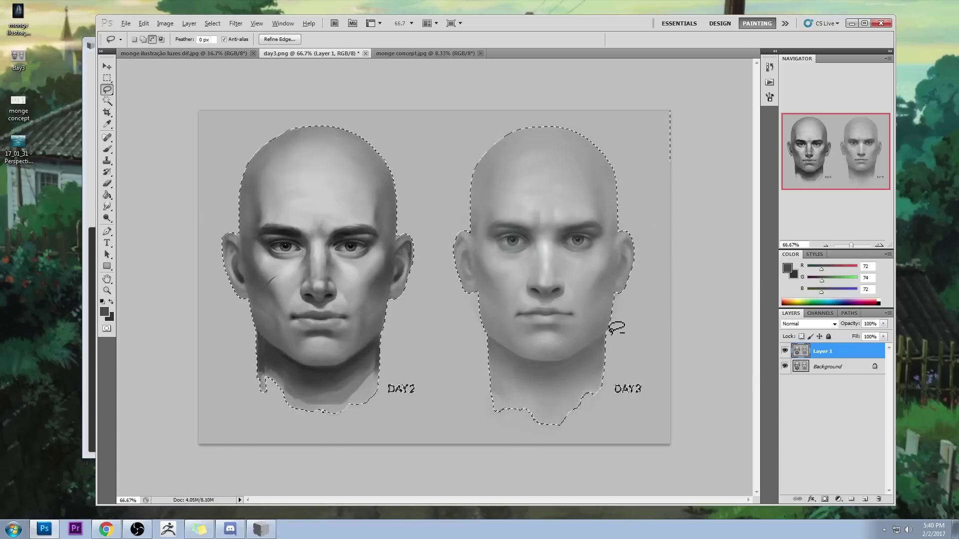
{"action": "mouse_move", "coordinate": [608, 329]}
{"action": "left_mouse_down"}
{"action": "mouse_move", "coordinate": [559, 360]}
{"action": "mouse_move", "coordinate": [510, 352]}
{"action": "mouse_move", "coordinate": [492, 399]}
{"action": "mouse_move", "coordinate": [561, 458]}
{"action": "mouse_move", "coordinate": [657, 299]}
{"action": "left_mouse_up"}
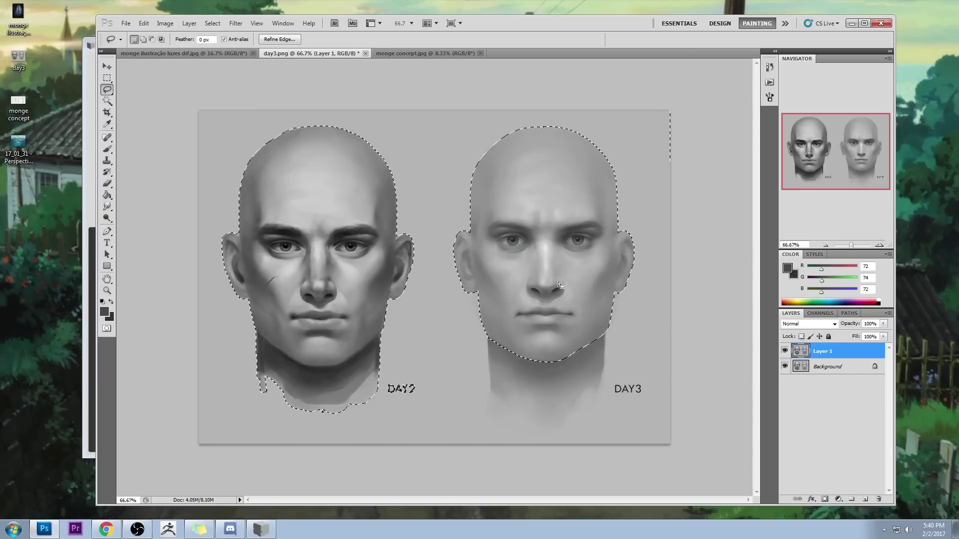
Step: Add a new layer above Layer 1 and hide the selection outline
{"action": "key", "text": "m"}
{"action": "right_click", "coordinate": [571, 290]}
{"action": "key", "text": "Escape"}
{"action": "right_click", "coordinate": [592, 295]}
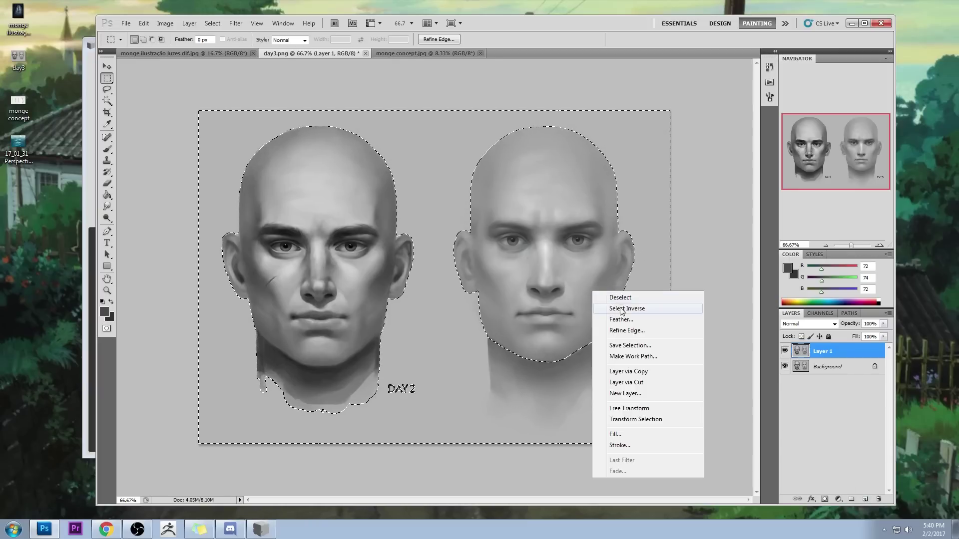
{"action": "key", "text": "Escape"}
{"action": "left_click", "coordinate": [865, 499]}
{"action": "key", "text": "ctrl+d"}
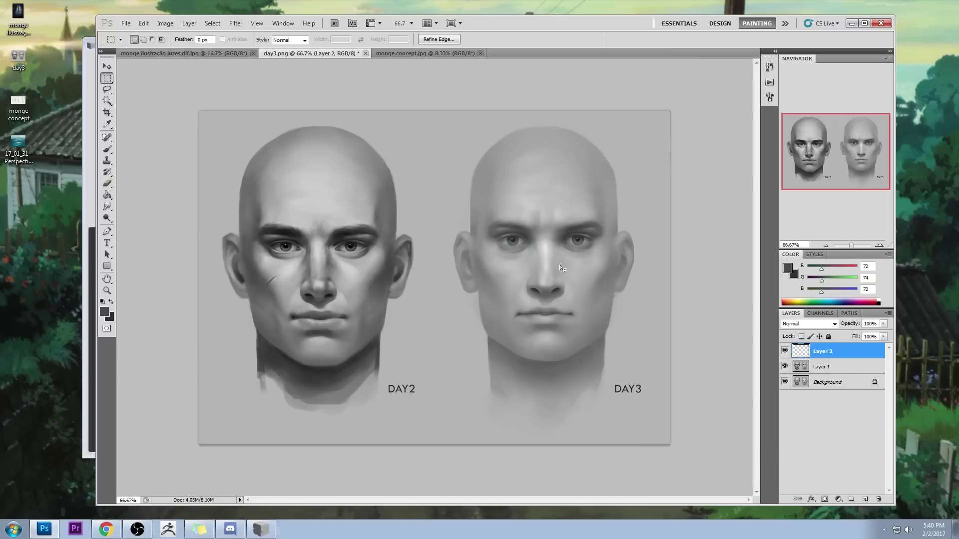
Step: Sample the dark tone of the DAY3 pupil and paint soft shading along the jaw at 22% opacity
{"action": "key", "text": "b"}
{"action": "left_click", "coordinate": [579, 240], "text": "alt"}
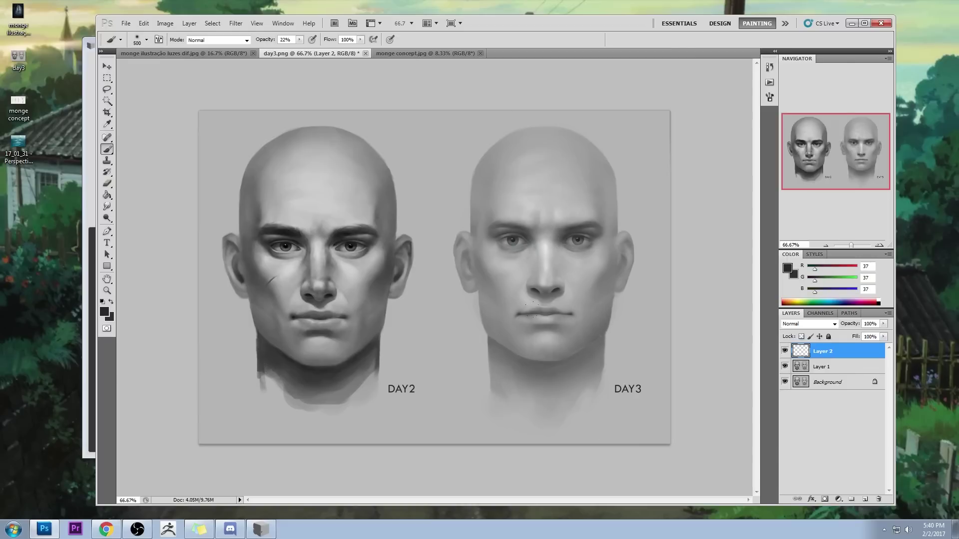
{"action": "left_click_drag", "start_coordinate": [529, 334], "coordinate": [499, 356]}
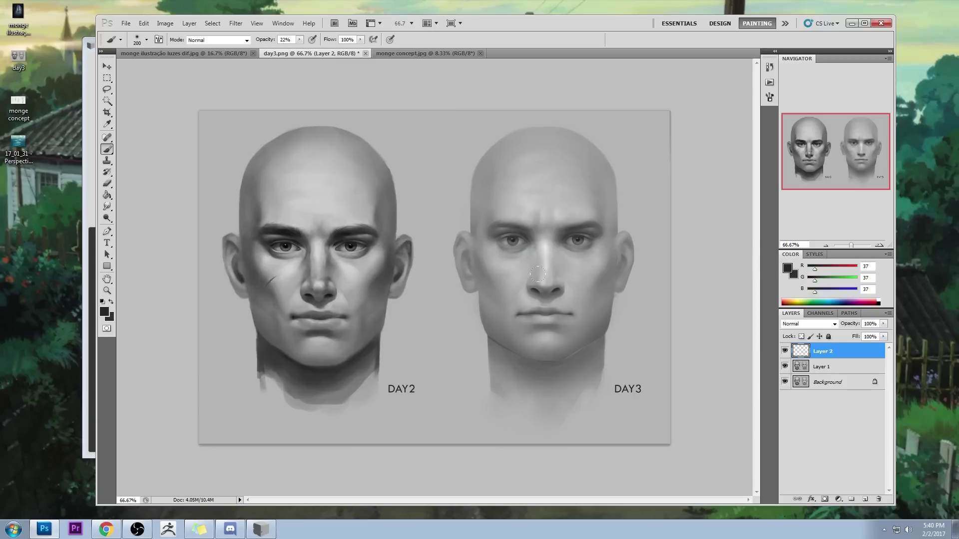
Step: Set the foreground colour to black and darken the DAY3 face's right-hand pupil with a small brush at 22% opacity
{"action": "left_click", "coordinate": [787, 269]}
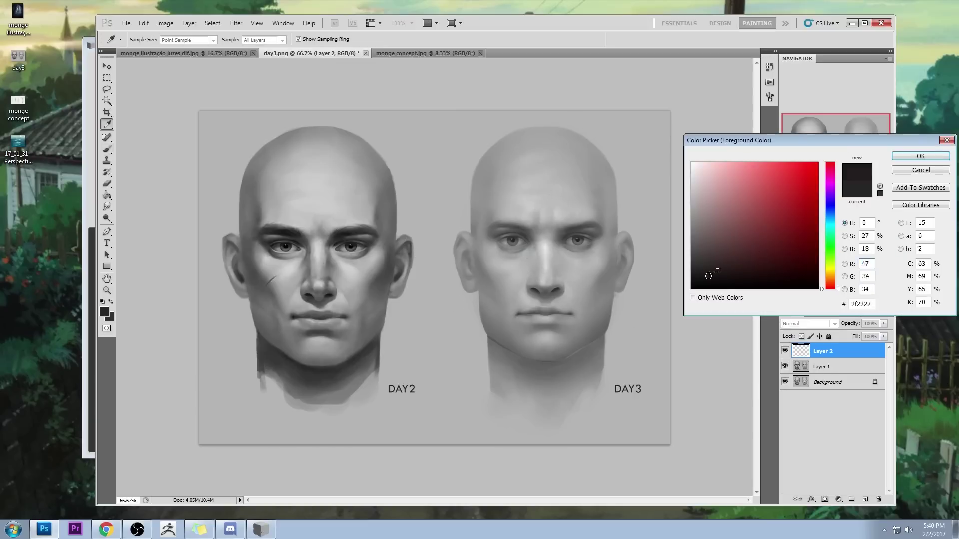
{"action": "left_click", "coordinate": [692, 288]}
{"action": "left_click", "coordinate": [920, 156]}
{"action": "key", "text": "z"}
{"action": "left_click_drag", "start_coordinate": [461, 194], "coordinate": [601, 270]}
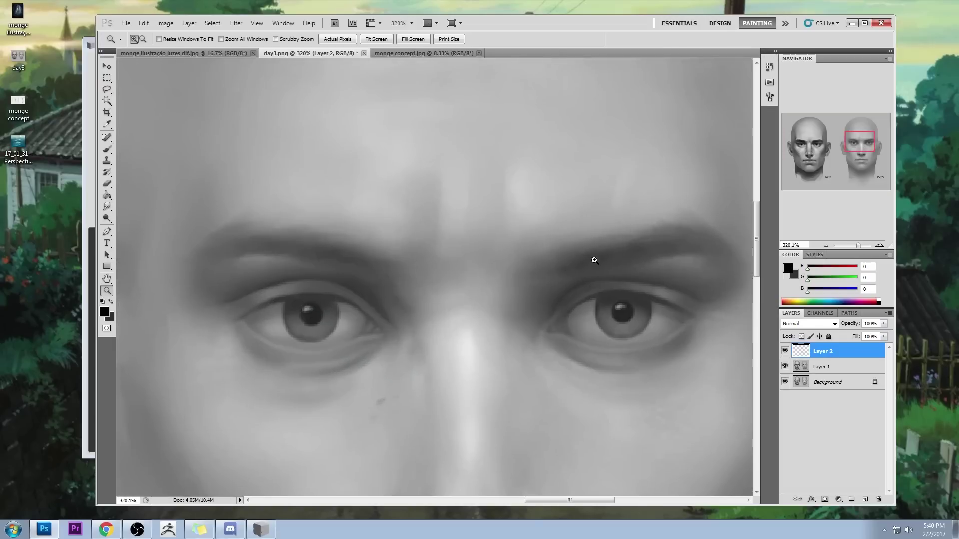
{"action": "key", "text": "b"}
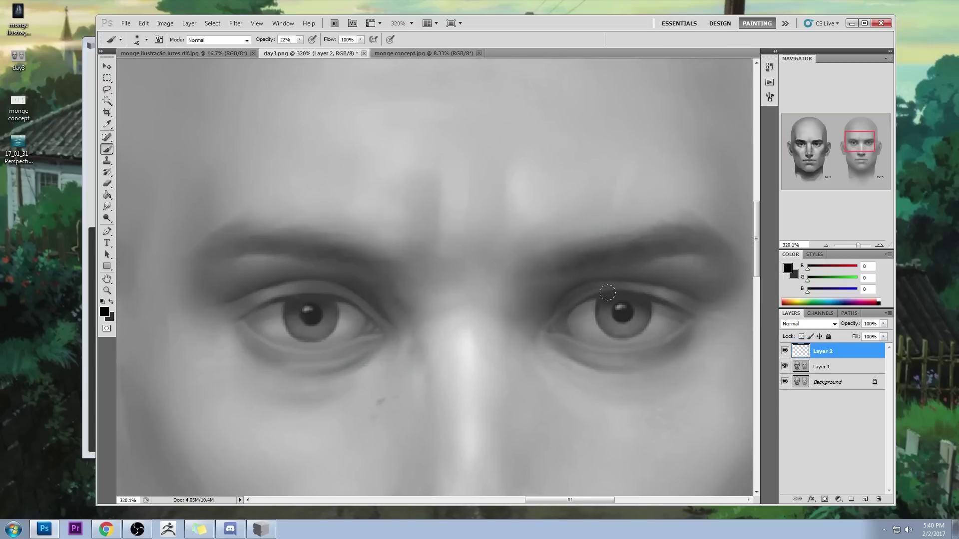
{"action": "key", "text": "bracketleft"}
{"action": "left_click_drag", "start_coordinate": [615, 305], "coordinate": [613, 314]}
{"action": "left_click", "coordinate": [613, 314]}
Step: Darken the DAY3 face's left-hand pupil with the size 20 black brush
{"action": "key", "text": "ctrl+1"}
{"action": "key", "text": "ctrl+minus"}
{"action": "key", "text": "ctrl+minus"}
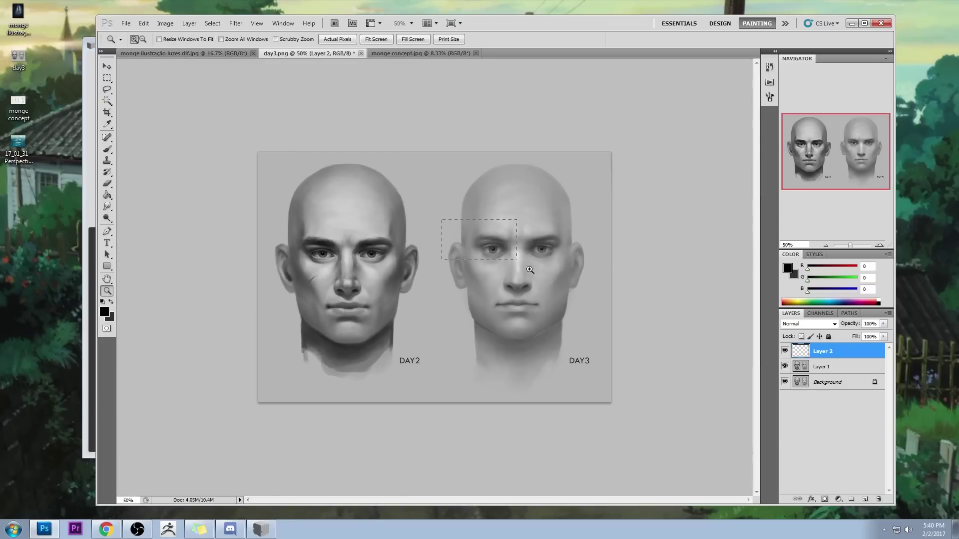
{"action": "left_click_drag", "start_coordinate": [529, 270], "coordinate": [585, 312]}
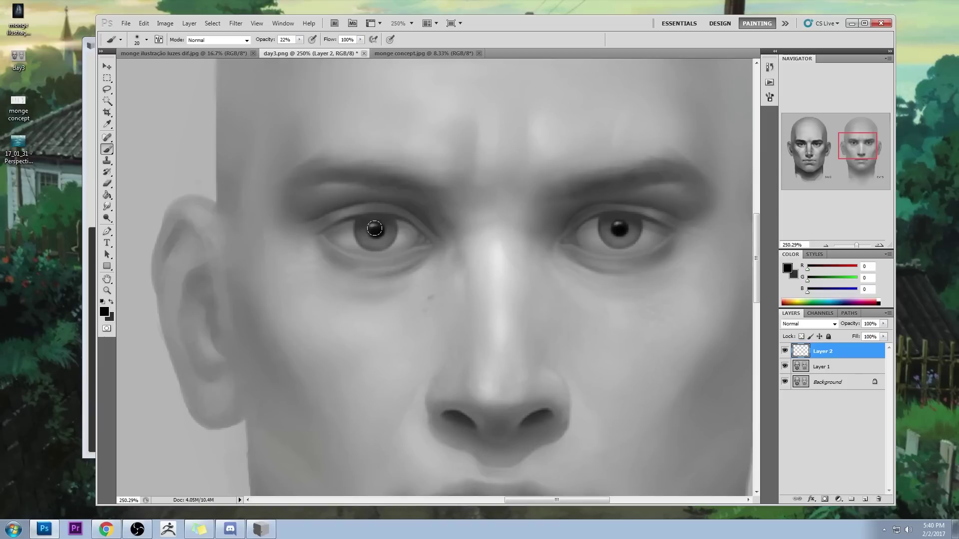
{"action": "key", "text": "ctrl+0"}
{"action": "key", "text": "ctrl+minus"}
{"action": "key", "text": "ctrl+minus"}
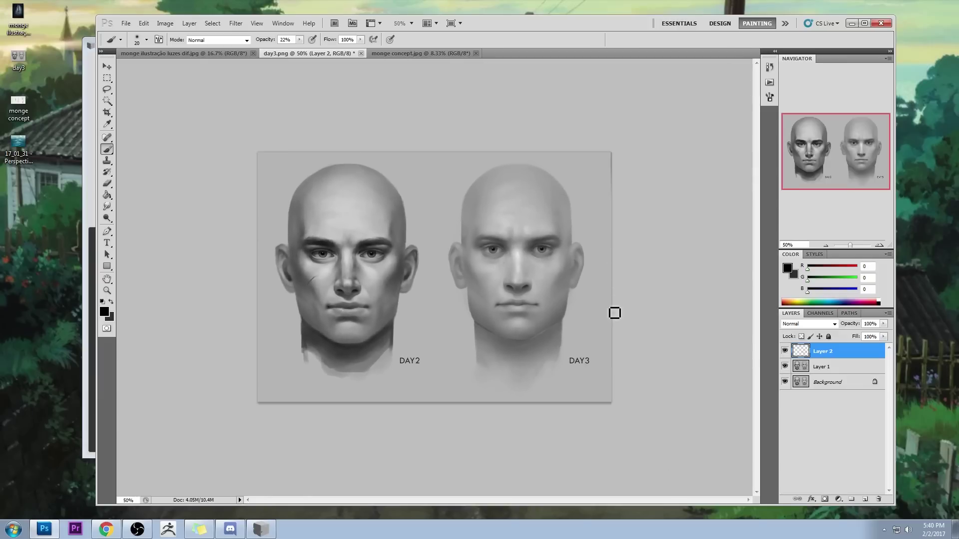
Step: Invert the selection, hide its outline, and shade the DAY3 neck below the jaw with a large brush in the sampled pupil black
{"action": "key", "text": "m"}
{"action": "right_click", "coordinate": [548, 301]}
{"action": "left_click", "coordinate": [590, 324]}
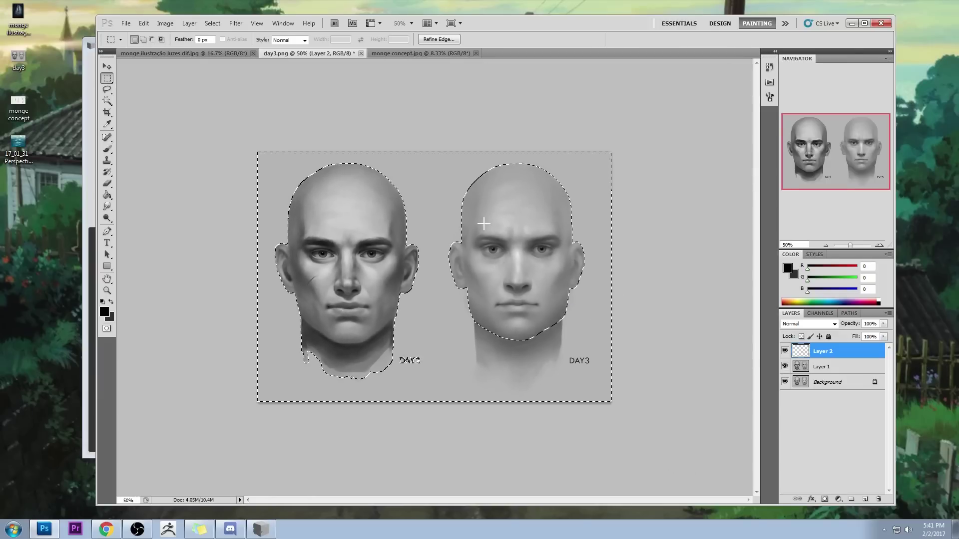
{"action": "key", "text": "ctrl+h"}
{"action": "key", "text": "b"}
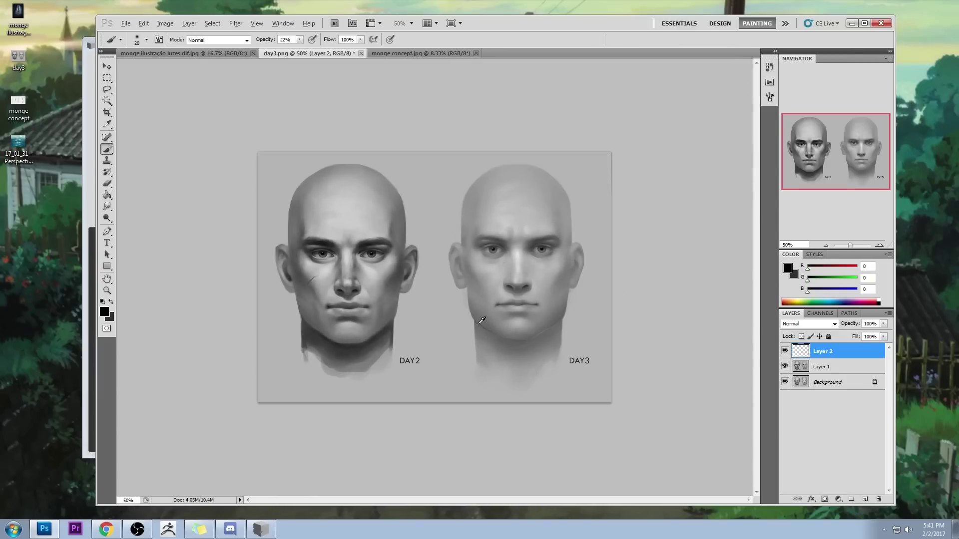
{"action": "left_click", "coordinate": [481, 320], "text": "alt"}
{"action": "key", "text": "bracketright"}
{"action": "key", "text": "bracketright"}
{"action": "key", "text": "bracketright"}
{"action": "key", "text": "bracketright"}
{"action": "key", "text": "bracketright"}
{"action": "key", "text": "bracketright"}
{"action": "key", "text": "bracketright"}
{"action": "key", "text": "bracketright"}
{"action": "key", "text": "bracketright"}
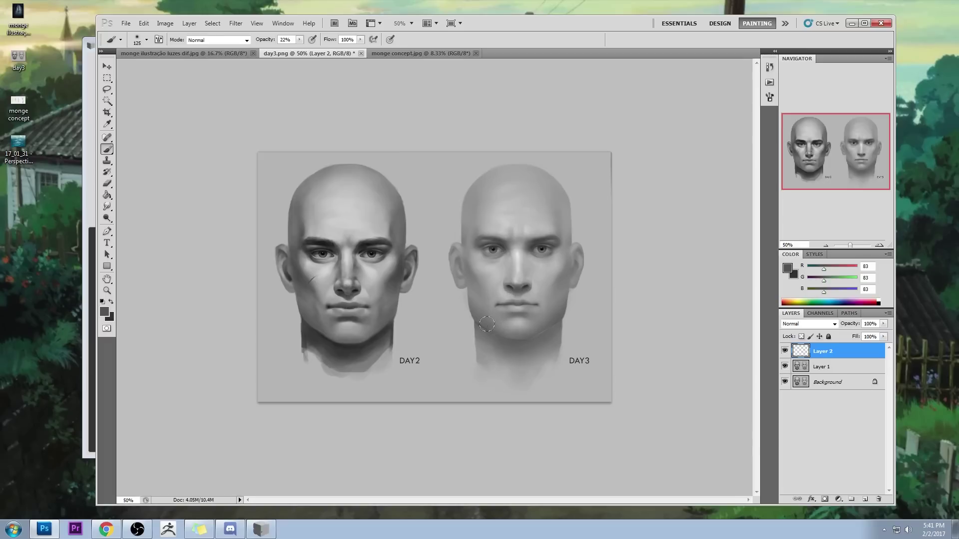
{"action": "left_click", "coordinate": [544, 247], "text": "alt"}
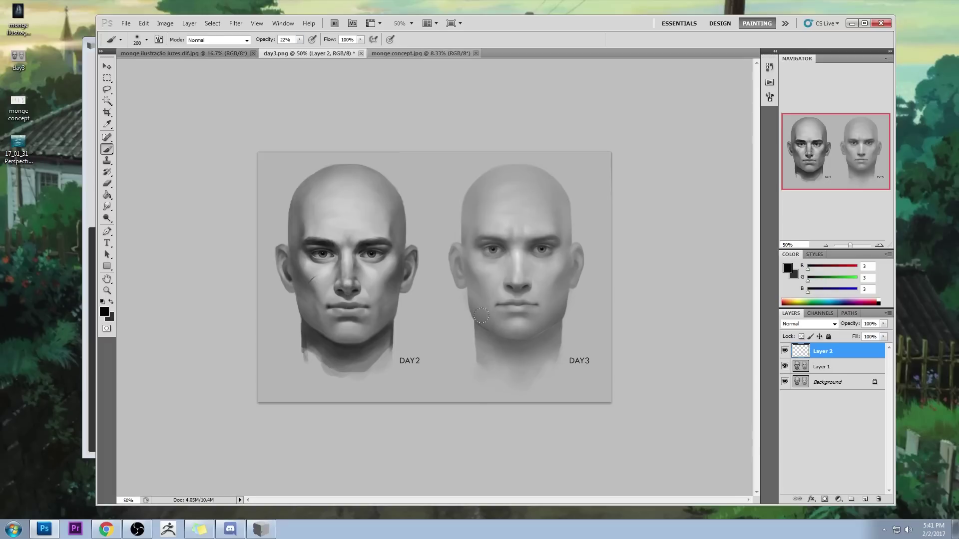
{"action": "left_click_drag", "start_coordinate": [511, 323], "coordinate": [549, 335]}
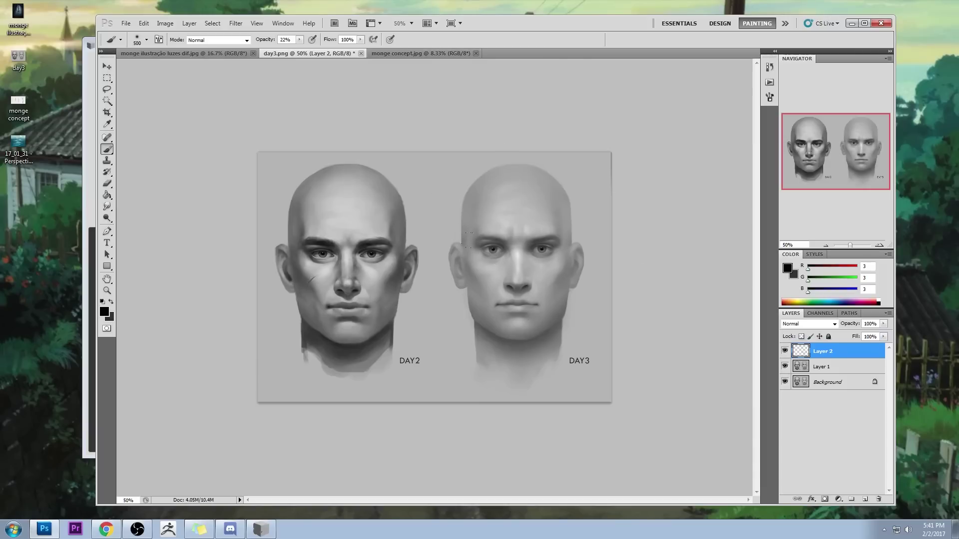
Step: Invert the selection back to the heads, hide its outline, and shade the DAY3 face with the size 500 brush
{"action": "key", "text": "m"}
{"action": "right_click", "coordinate": [547, 289]}
{"action": "left_click", "coordinate": [578, 305]}
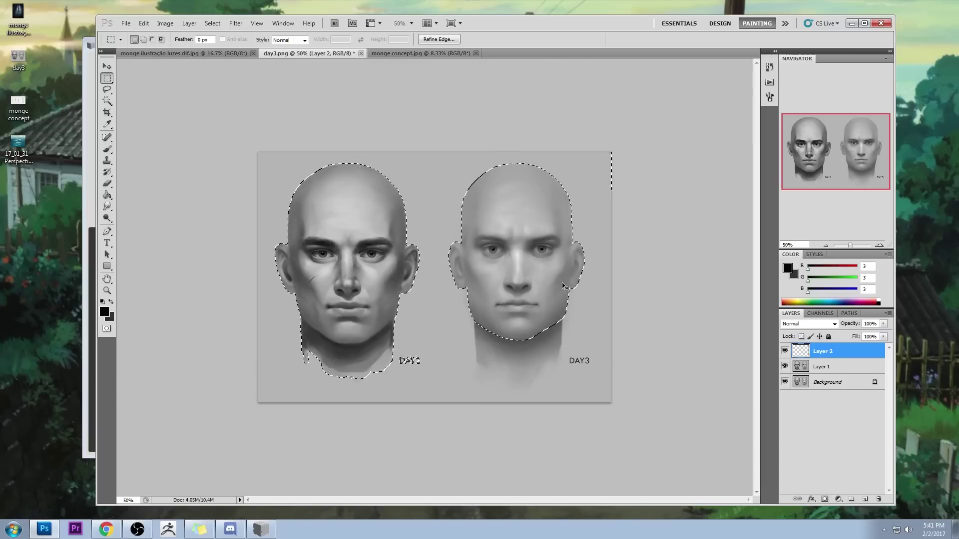
{"action": "key", "text": "ctrl+h"}
{"action": "key", "text": "b"}
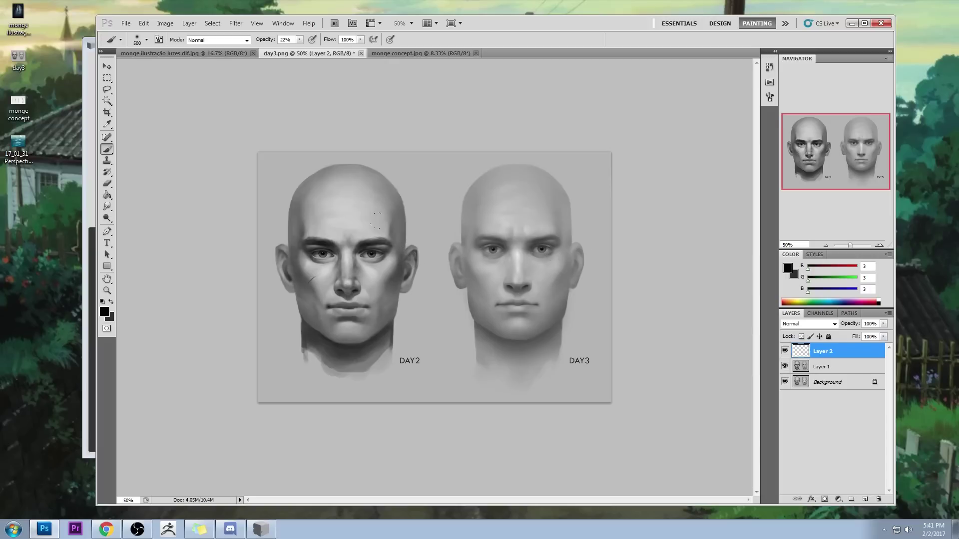
Step: Invert the selection to the area outside the heads and enlarge the brush for shading around the DAY3 jaw
{"action": "key", "text": "m"}
{"action": "right_click", "coordinate": [516, 254]}
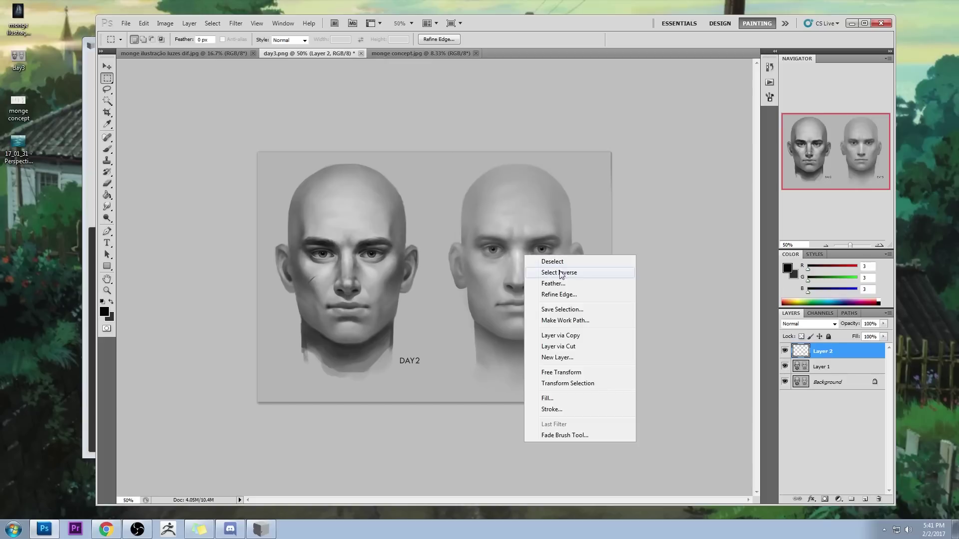
{"action": "left_click", "coordinate": [549, 275]}
{"action": "key", "text": "b"}
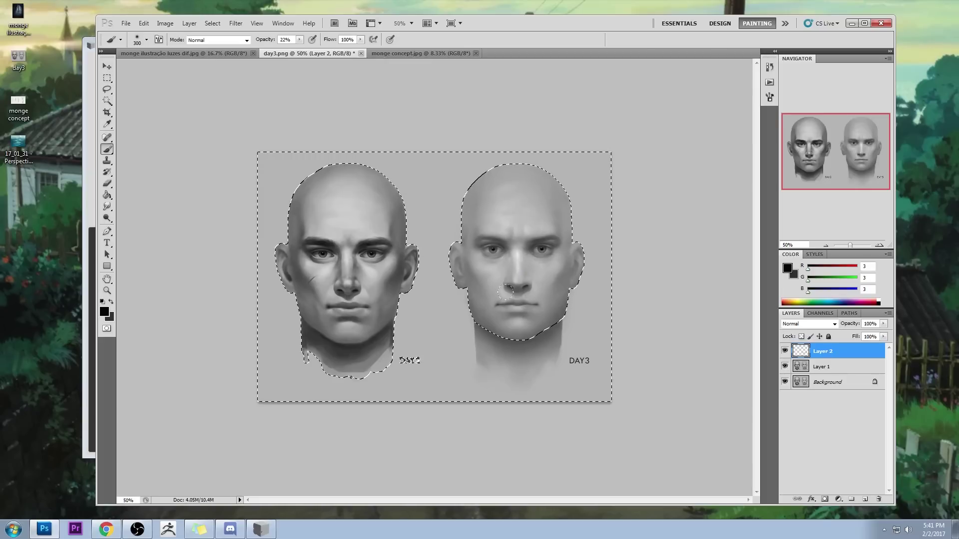
{"action": "key", "text": "bracketright"}
{"action": "key", "text": "bracketright"}
{"action": "key", "text": "bracketright"}
{"action": "key", "text": "bracketright"}
Step: Deselect and merge Layer 2 down into Layer 1
{"action": "key", "text": "m"}
{"action": "right_click", "coordinate": [561, 254]}
{"action": "left_click", "coordinate": [575, 261]}
{"action": "right_click", "coordinate": [830, 352]}
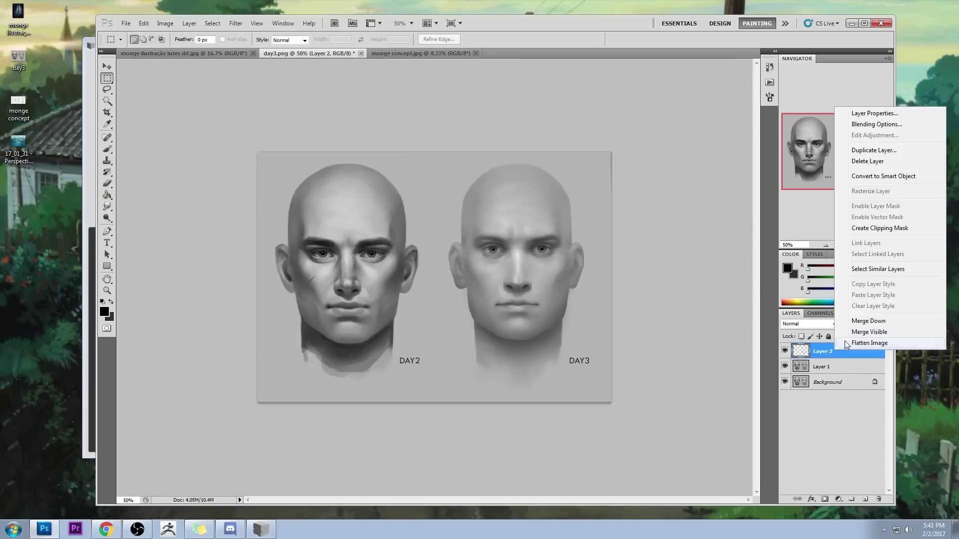
{"action": "left_click", "coordinate": [874, 324]}
Step: Select both pupils of the DAY3 face with the Magic Wand at a tolerance of 20
{"action": "key", "text": "z"}
{"action": "left_click_drag", "start_coordinate": [392, 170], "coordinate": [574, 317]}
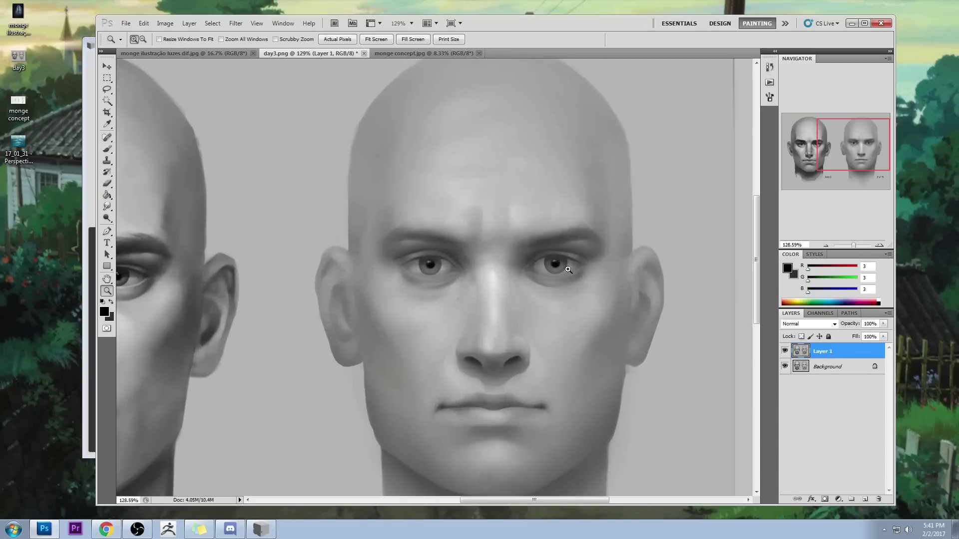
{"action": "left_click", "coordinate": [106, 102]}
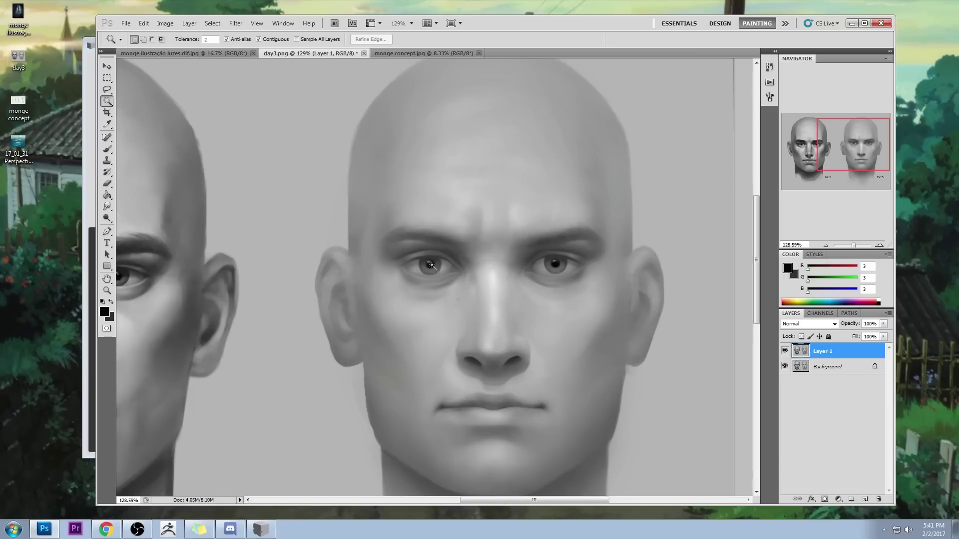
{"action": "left_click", "coordinate": [210, 39]}
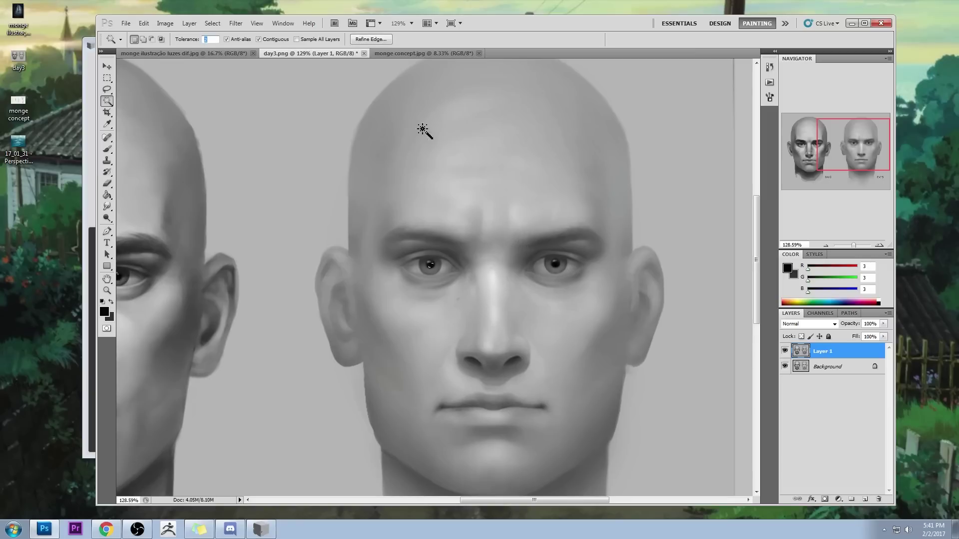
{"action": "type", "text": "50"}
{"action": "left_click", "coordinate": [448, 270]}
{"action": "key", "text": "ctrl+d"}
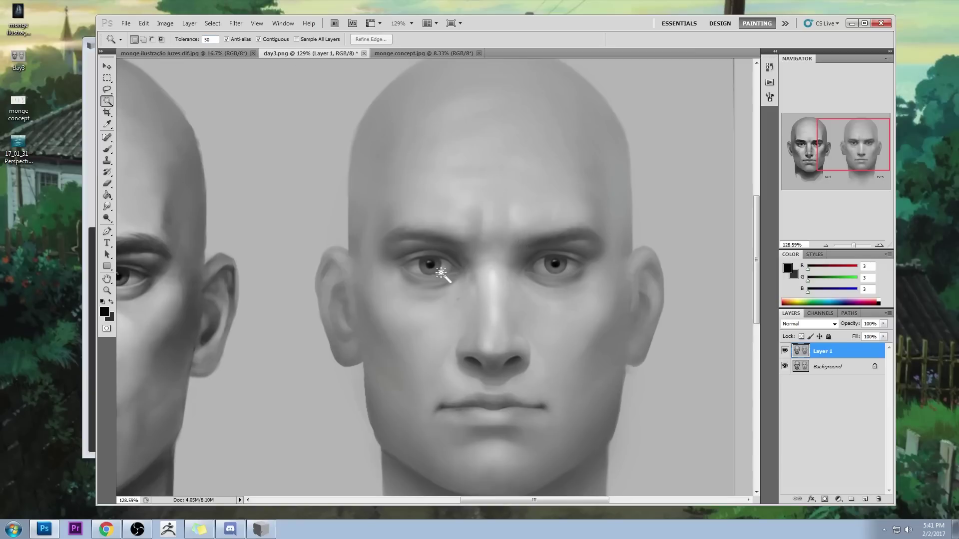
{"action": "type", "text": "20"}
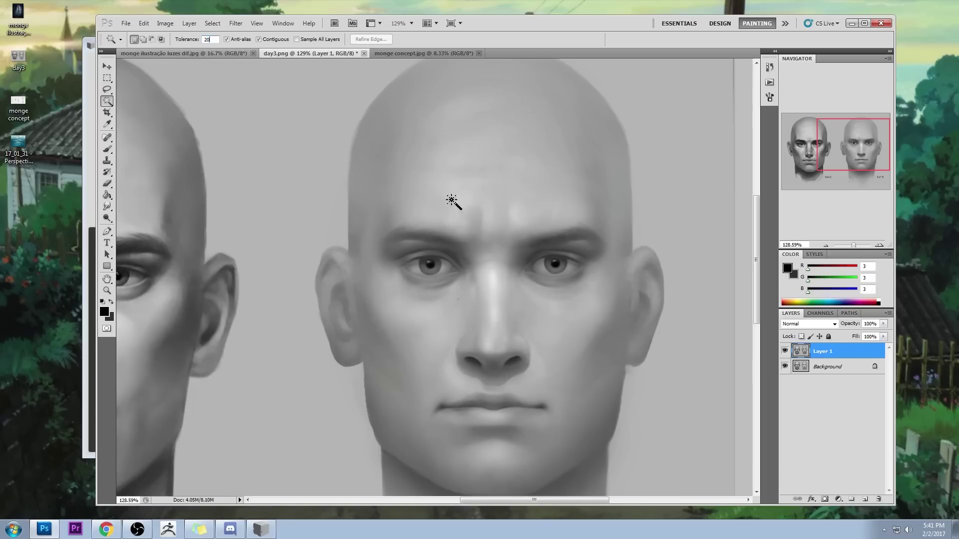
{"action": "left_click", "coordinate": [431, 264]}
{"action": "left_click", "coordinate": [556, 265], "text": "shift"}
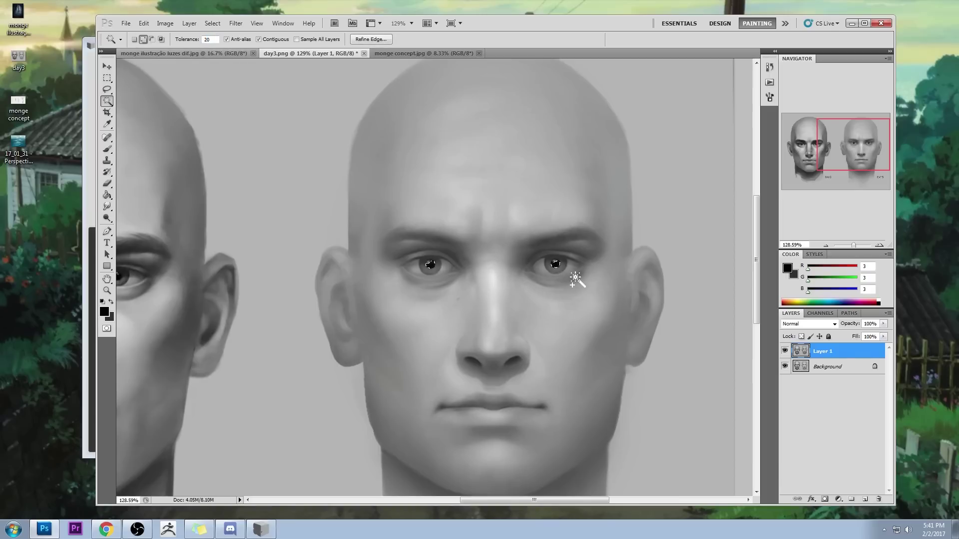
{"action": "key", "text": "ctrl+0"}
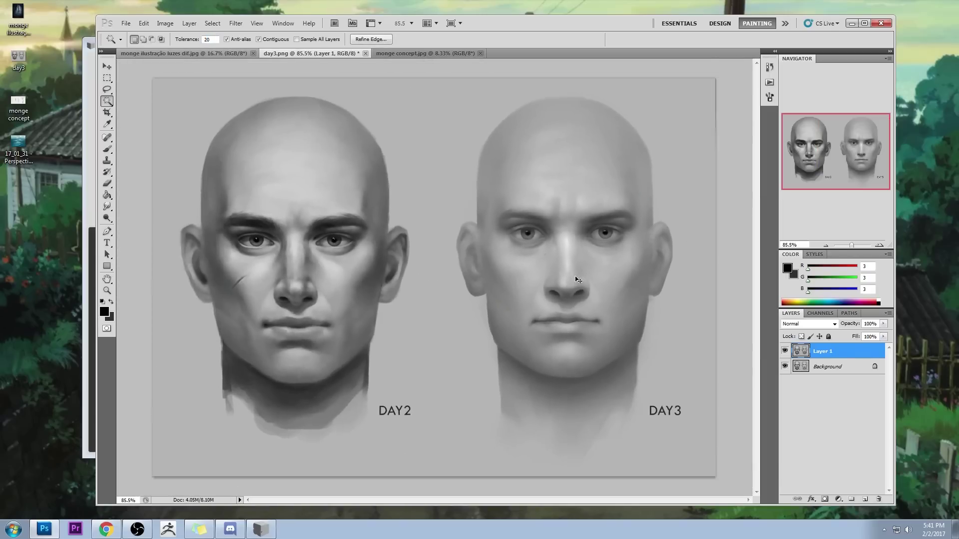
{"action": "key", "text": "ctrl+minus"}
{"action": "key", "text": "ctrl+u"}
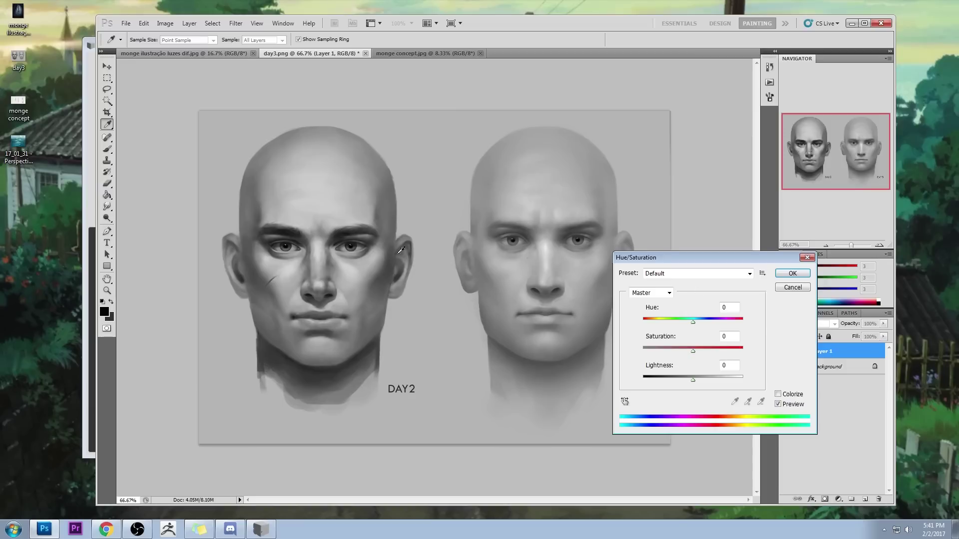
{"action": "left_click_drag", "start_coordinate": [692, 381], "coordinate": [636, 382]}
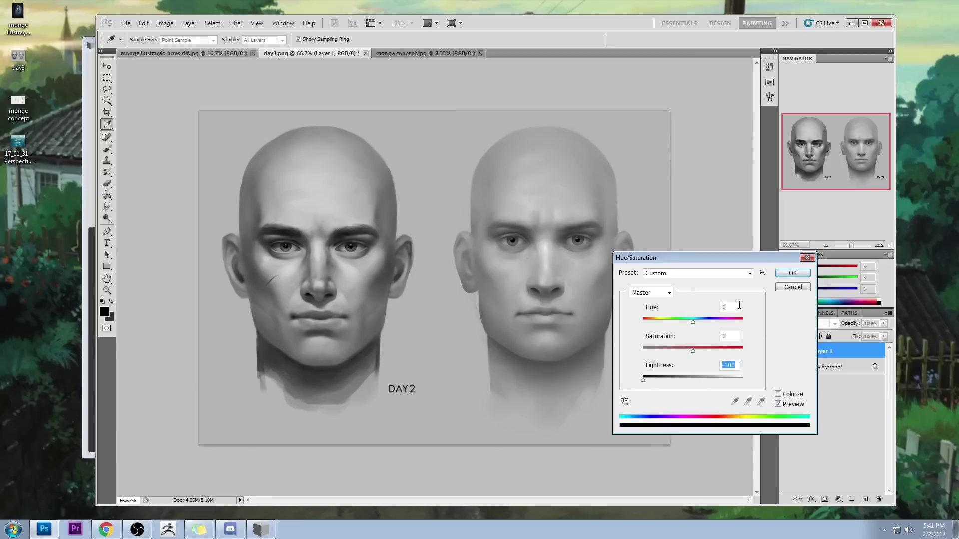
{"action": "left_click", "coordinate": [782, 289]}
Step: Darken the selected pupils to black with Hue/Saturation by setting Lightness to -100
{"action": "key", "text": "ctrl+u"}
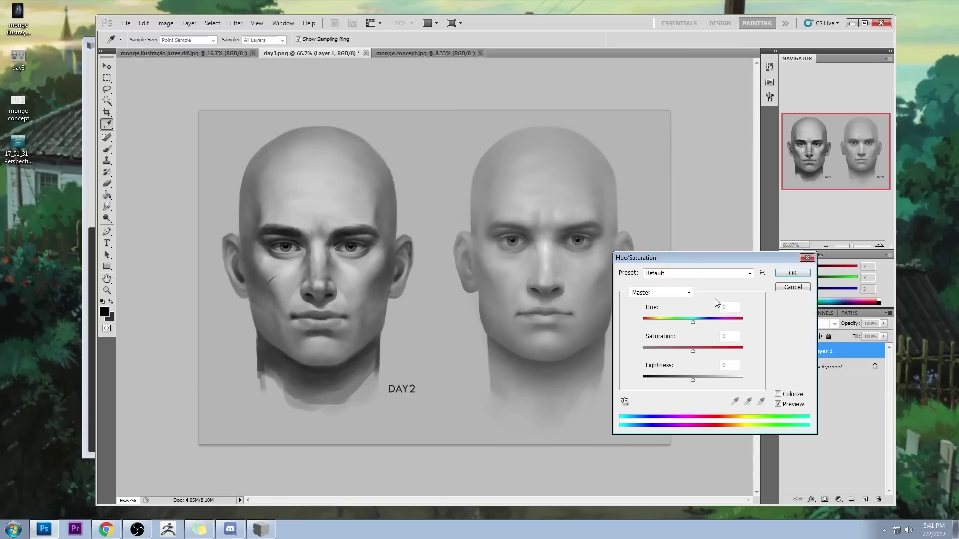
{"action": "left_click_drag", "start_coordinate": [693, 380], "coordinate": [643, 380]}
{"action": "left_click", "coordinate": [792, 273]}
{"action": "key", "text": "w"}
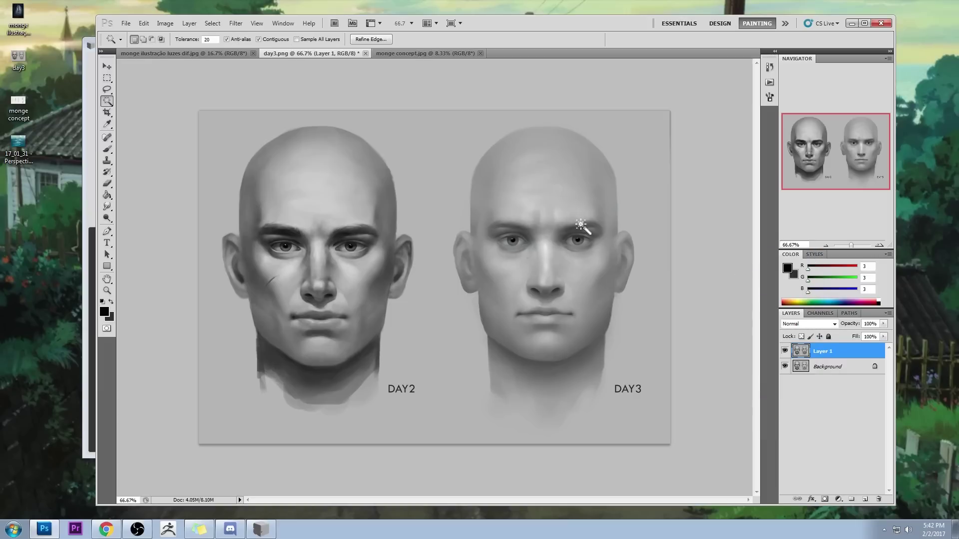
Step: Compare the retouched DAY3 portrait with the original by hiding and showing Layer 1 several times
{"action": "key", "text": "m"}
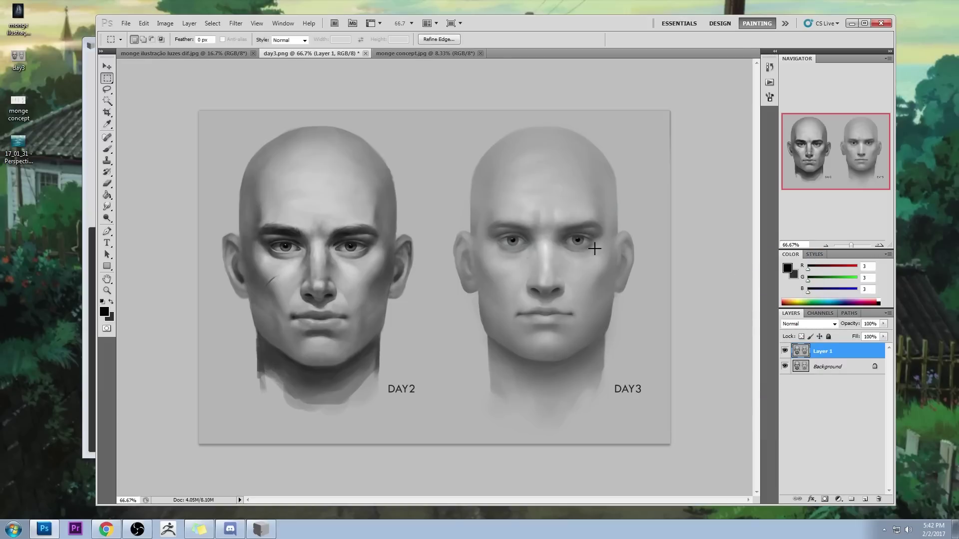
{"action": "left_click", "coordinate": [784, 351]}
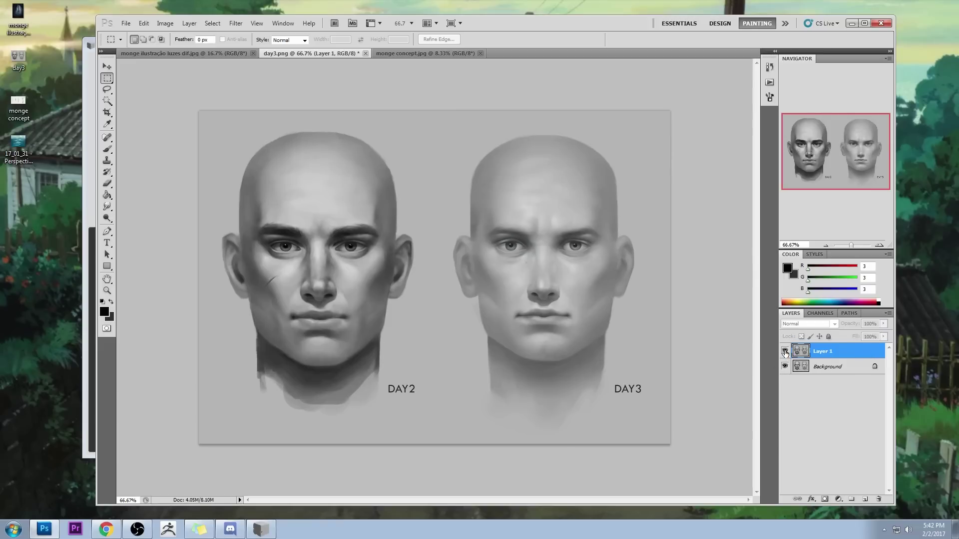
{"action": "left_click", "coordinate": [785, 351]}
{"action": "left_click", "coordinate": [785, 351]}
{"action": "left_click", "coordinate": [785, 351]}
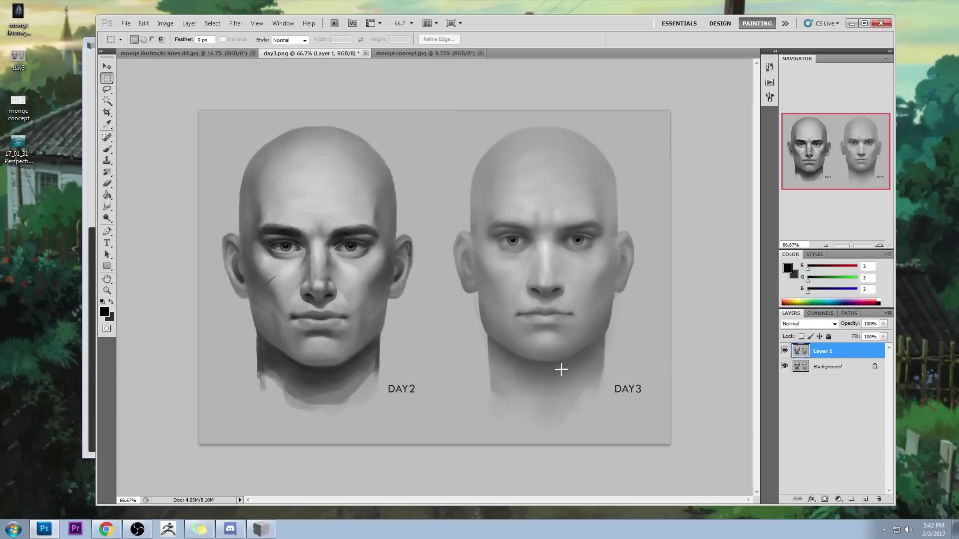
{"action": "left_click", "coordinate": [785, 351]}
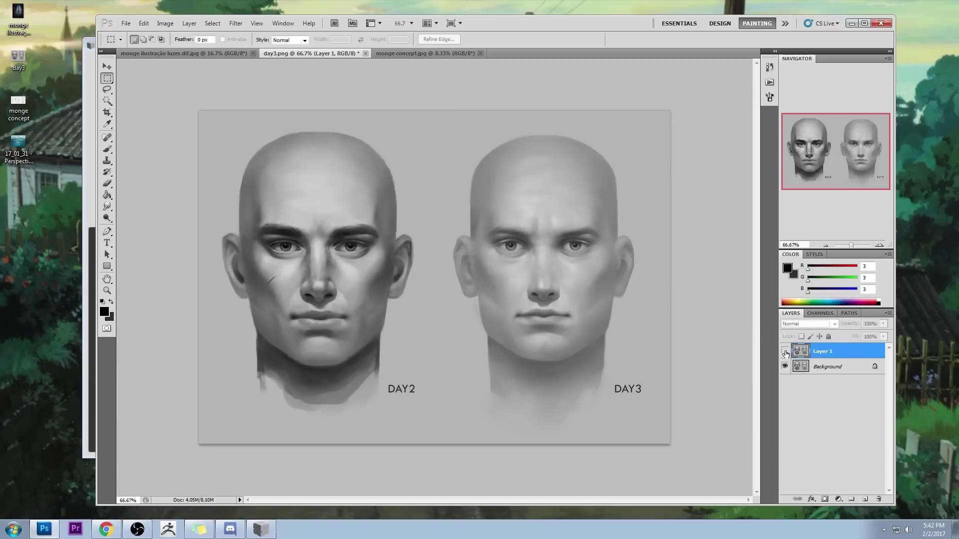
{"action": "left_click", "coordinate": [784, 351]}
Step: Switch to PortraitStudio, rotate the bust slightly and adjust the vertical angle of the directional light above it
{"action": "left_click", "coordinate": [265, 529]}
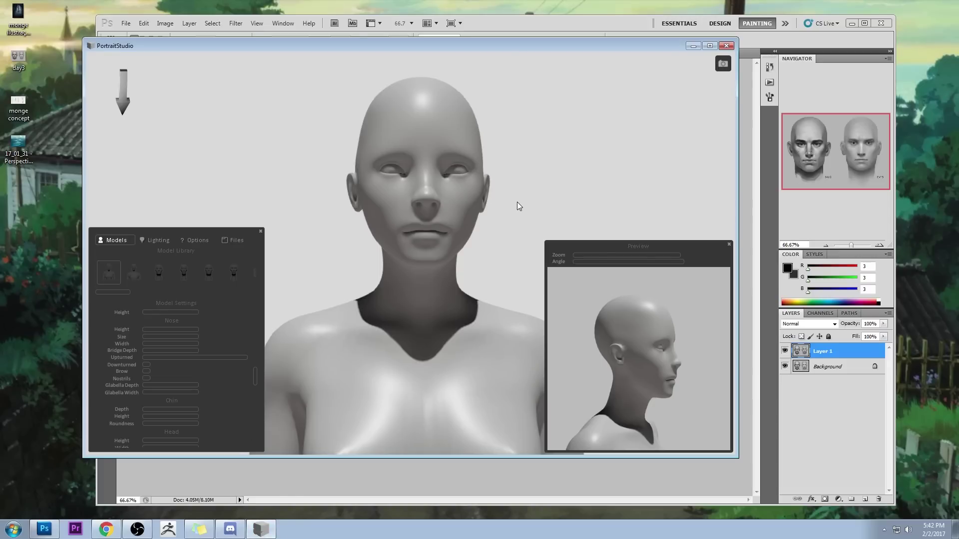
{"action": "left_click_drag", "start_coordinate": [517, 202], "coordinate": [499, 209]}
{"action": "left_click", "coordinate": [152, 240]}
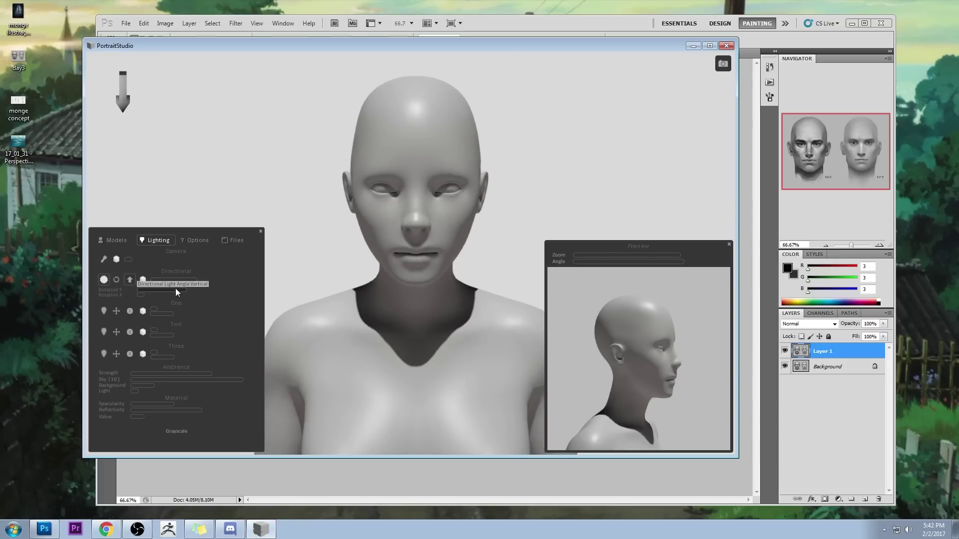
{"action": "mouse_move", "coordinate": [175, 289]}
{"action": "left_mouse_down"}
{"action": "mouse_move", "coordinate": [145, 289]}
{"action": "mouse_move", "coordinate": [188, 289]}
{"action": "mouse_move", "coordinate": [148, 292]}
{"action": "mouse_move", "coordinate": [178, 292]}
{"action": "left_mouse_up"}
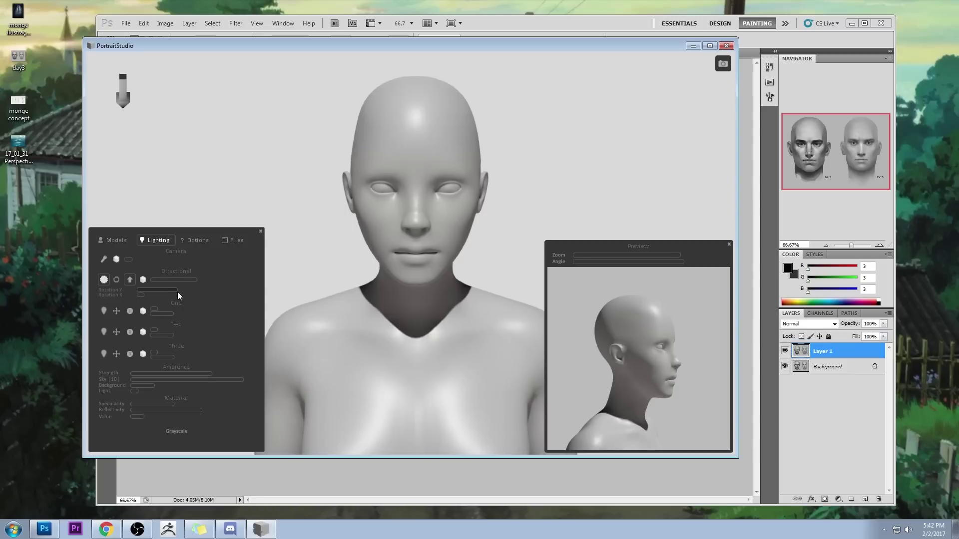
Step: Move the settings panel up beside the bust and lower the material's Reflectivity to remove the shiny highlights
{"action": "left_click_drag", "start_coordinate": [170, 235], "coordinate": [192, 176]}
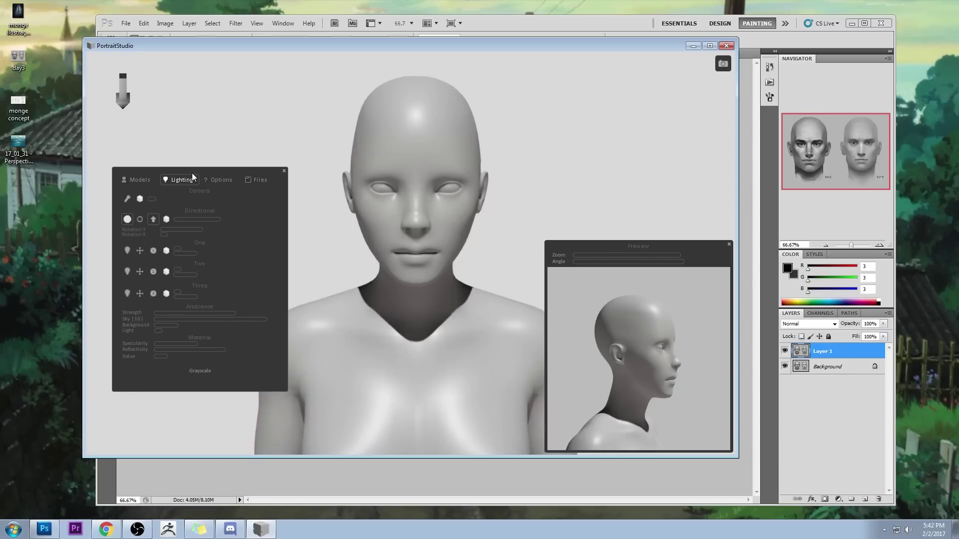
{"action": "left_click", "coordinate": [139, 181]}
{"action": "left_click", "coordinate": [177, 179]}
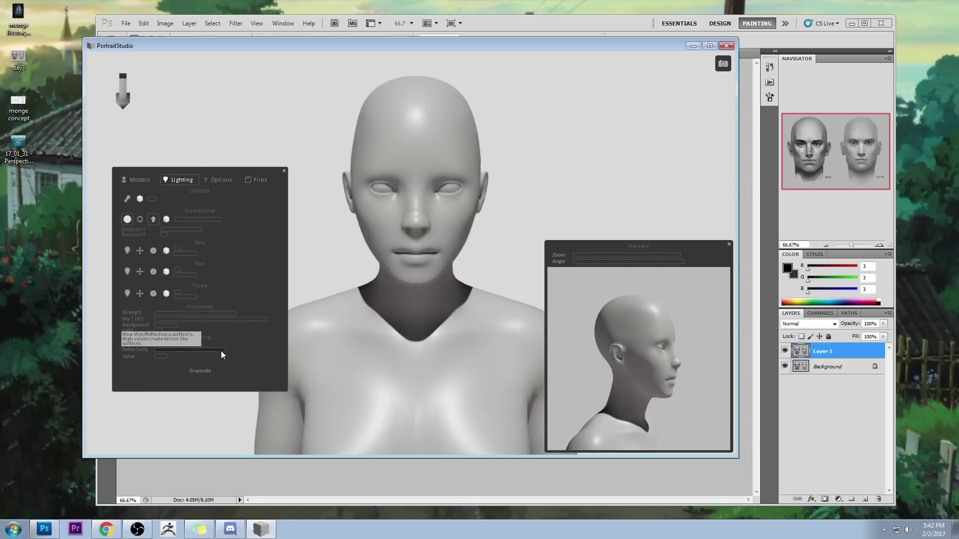
{"action": "left_click_drag", "start_coordinate": [225, 349], "coordinate": [200, 349]}
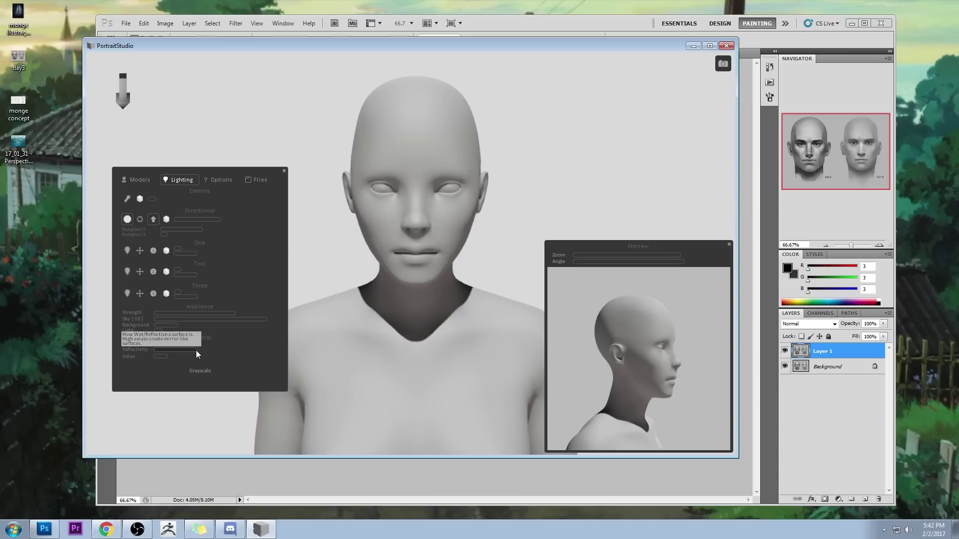
{"action": "left_click", "coordinate": [136, 181]}
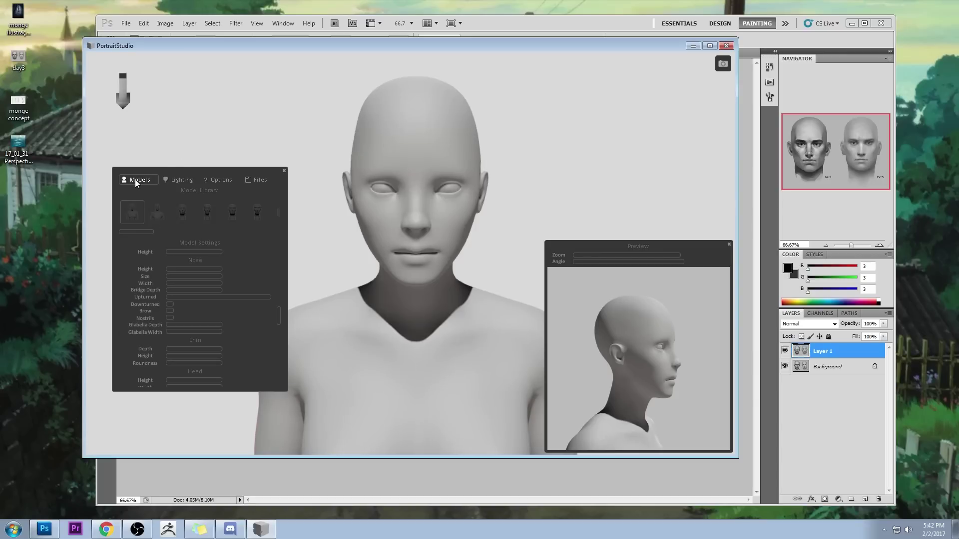
{"action": "left_click", "coordinate": [182, 180]}
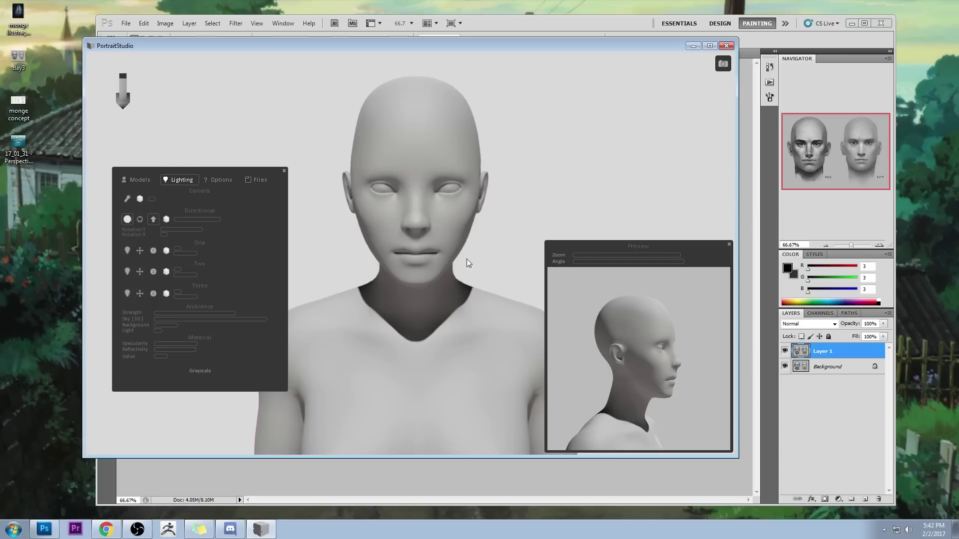
{"action": "left_click", "coordinate": [136, 179]}
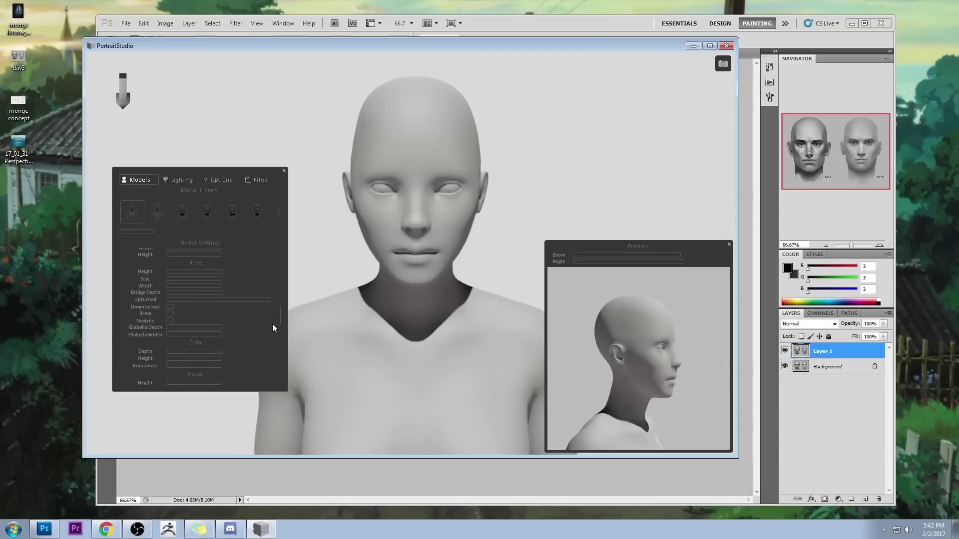
{"action": "left_click_drag", "start_coordinate": [278, 317], "coordinate": [268, 241]}
{"action": "left_click", "coordinate": [150, 267]}
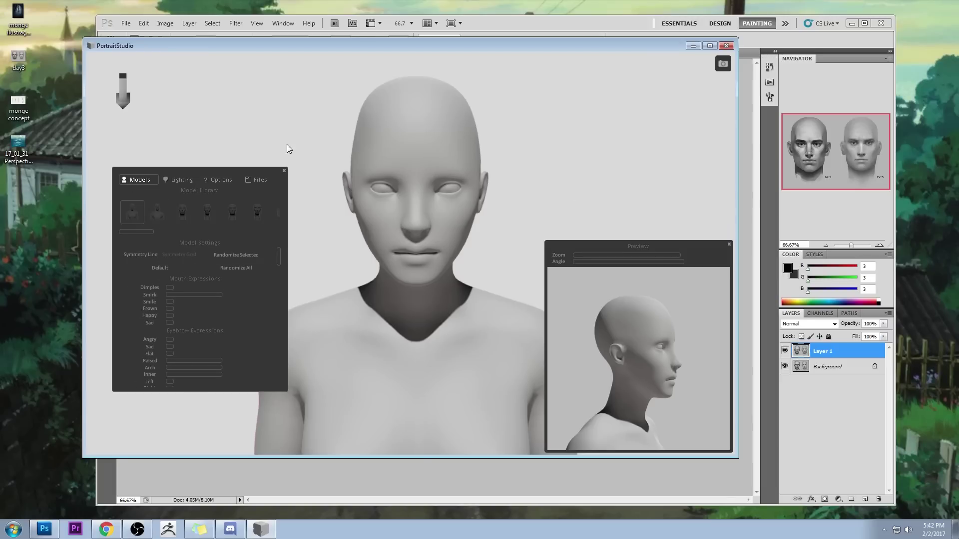
Step: Lower the directional light's vertical rotation to its minimum and minimize PortraitStudio
{"action": "left_click", "coordinate": [184, 179]}
{"action": "mouse_move", "coordinate": [197, 230]}
{"action": "left_mouse_down"}
{"action": "mouse_move", "coordinate": [169, 231]}
{"action": "mouse_move", "coordinate": [199, 232]}
{"action": "mouse_move", "coordinate": [175, 240]}
{"action": "mouse_move", "coordinate": [208, 232]}
{"action": "mouse_move", "coordinate": [170, 242]}
{"action": "left_mouse_up"}
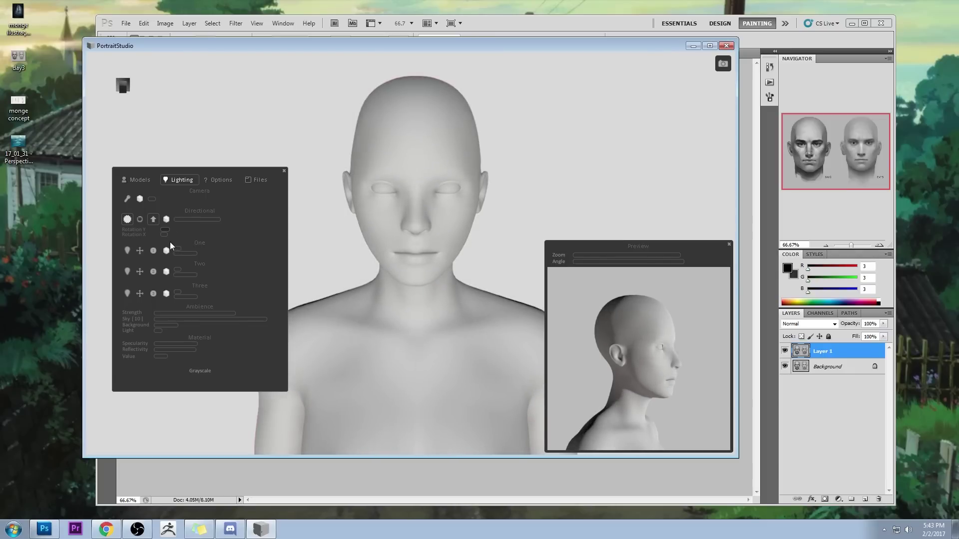
{"action": "mouse_move", "coordinate": [164, 233]}
{"action": "left_mouse_down"}
{"action": "mouse_move", "coordinate": [260, 239]}
{"action": "mouse_move", "coordinate": [115, 233]}
{"action": "mouse_move", "coordinate": [290, 242]}
{"action": "mouse_move", "coordinate": [156, 252]}
{"action": "mouse_move", "coordinate": [306, 250]}
{"action": "mouse_move", "coordinate": [154, 248]}
{"action": "left_mouse_up"}
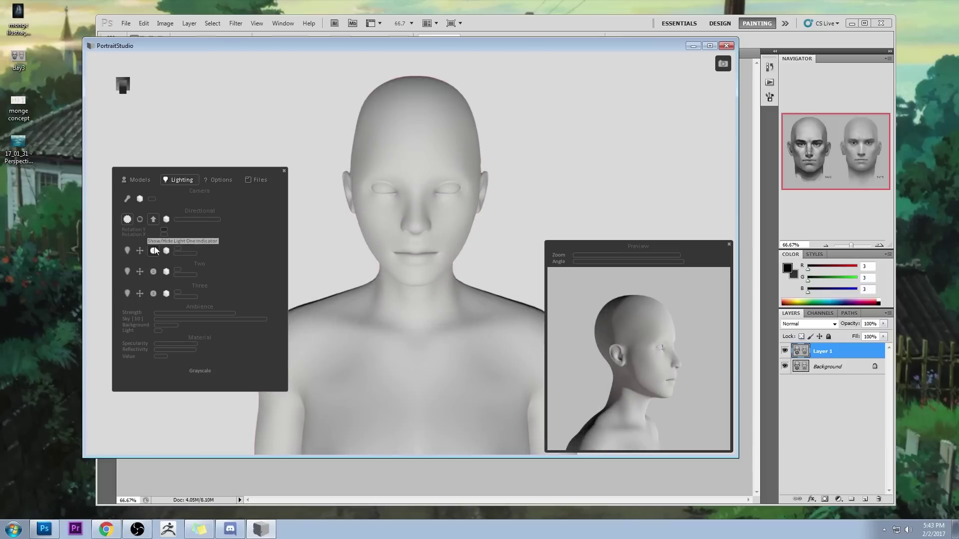
{"action": "left_click", "coordinate": [693, 46]}
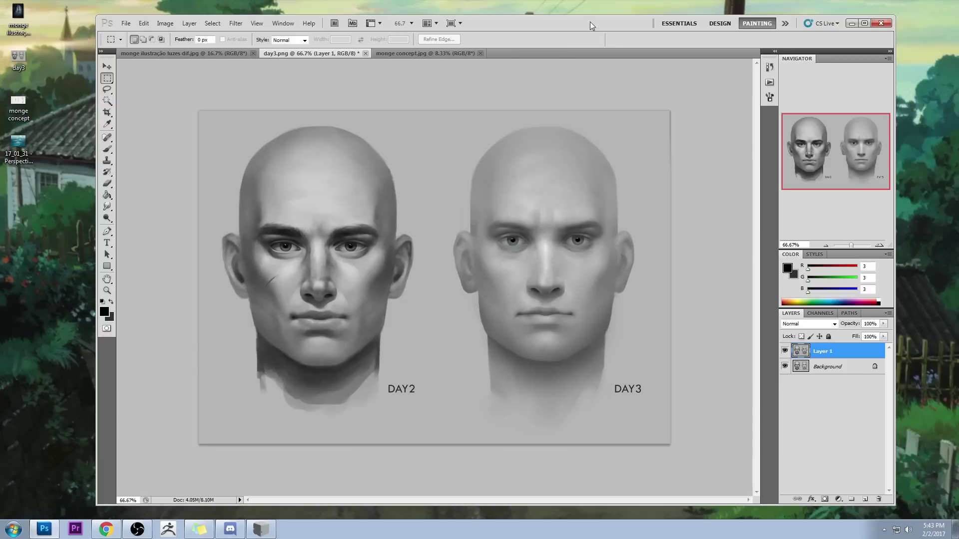
Step: Flatten the portrait image into its Background layer and close day3.png with its changes saved
{"action": "left_click", "coordinate": [784, 351]}
{"action": "left_click", "coordinate": [784, 352]}
{"action": "right_click", "coordinate": [840, 352]}
{"action": "left_click", "coordinate": [864, 347]}
{"action": "left_click", "coordinate": [344, 54]}
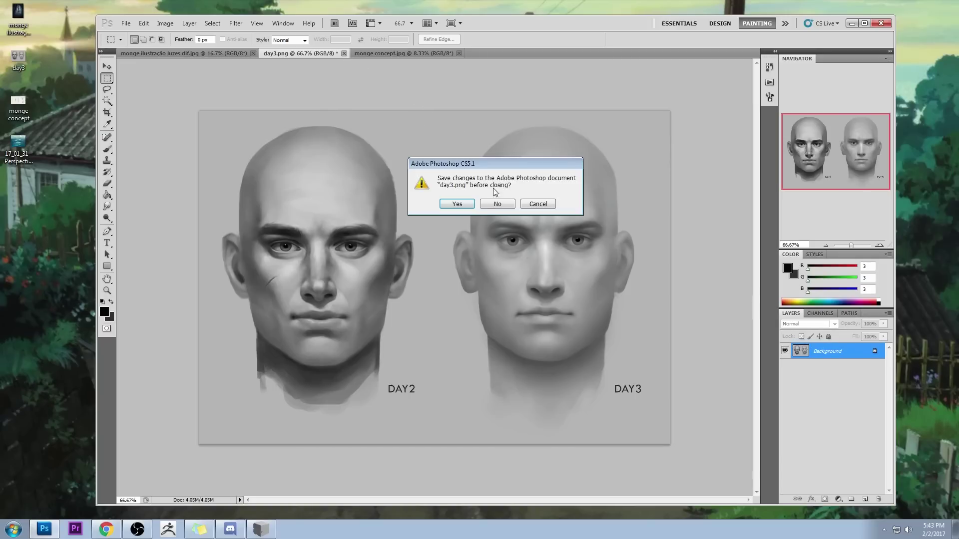
{"action": "left_click", "coordinate": [465, 204]}
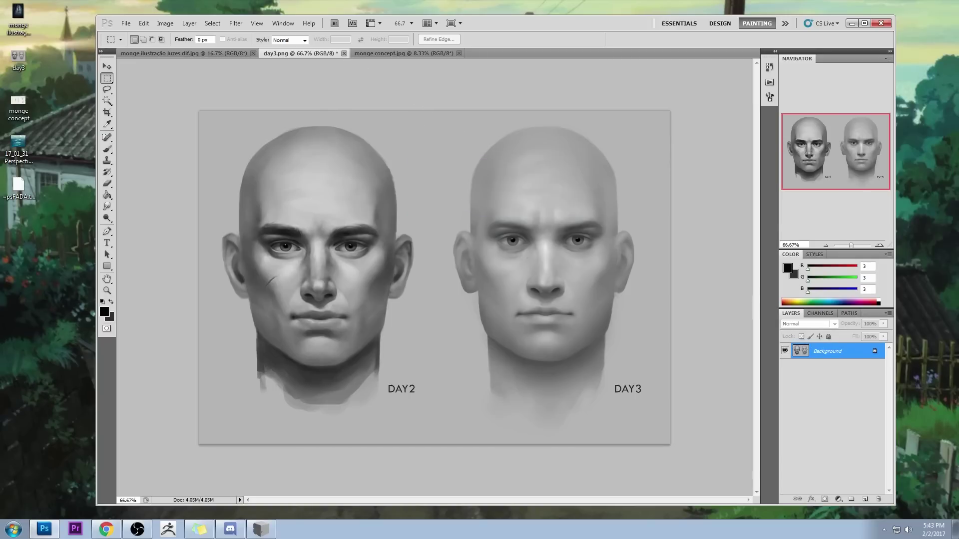
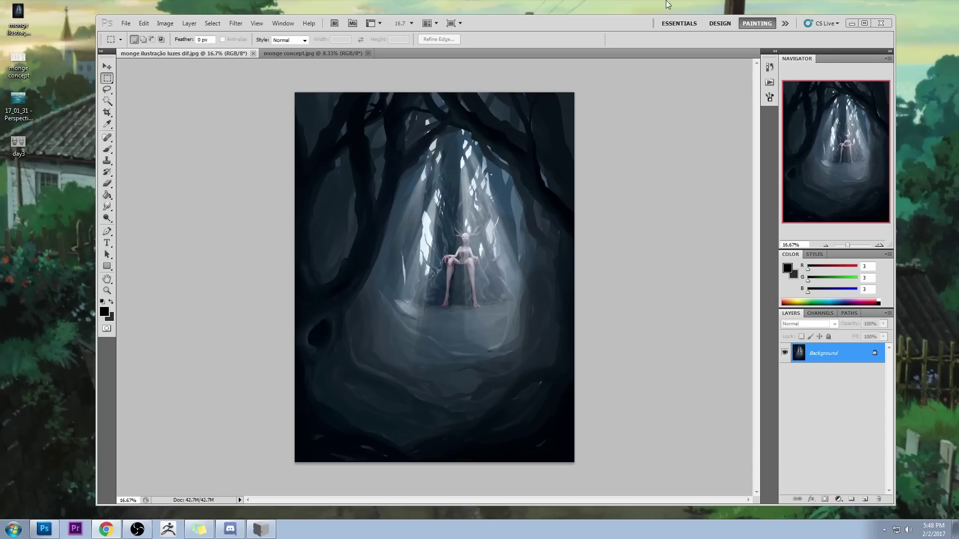
Step: View the creature designs in monge concept.jpg and return to monge ilustração luzes dif.jpg
{"action": "left_click", "coordinate": [303, 53]}
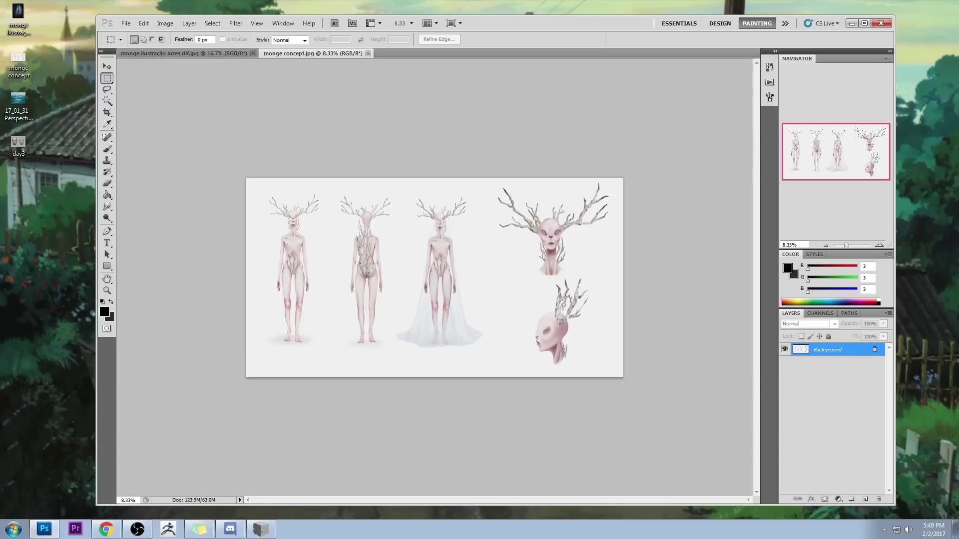
{"action": "left_click", "coordinate": [881, 23]}
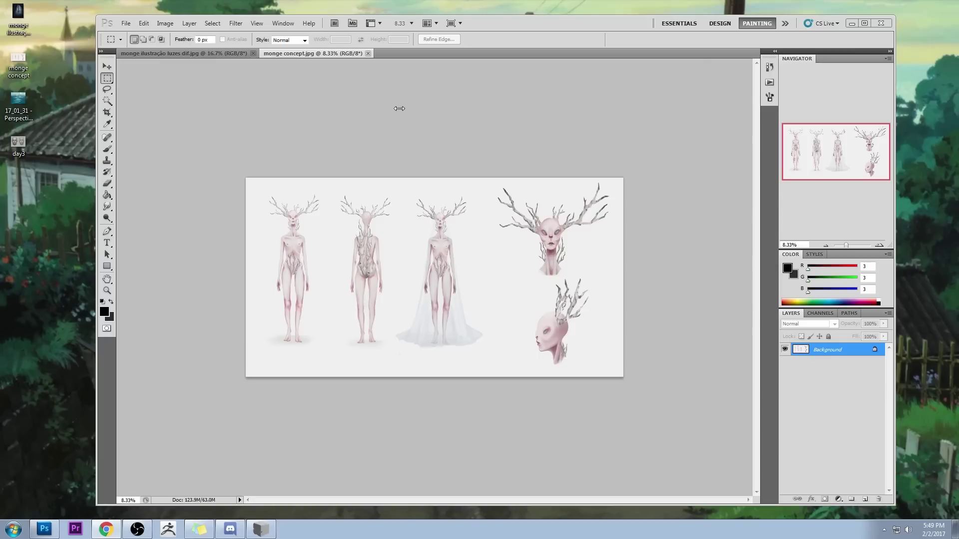
{"action": "left_click", "coordinate": [163, 53]}
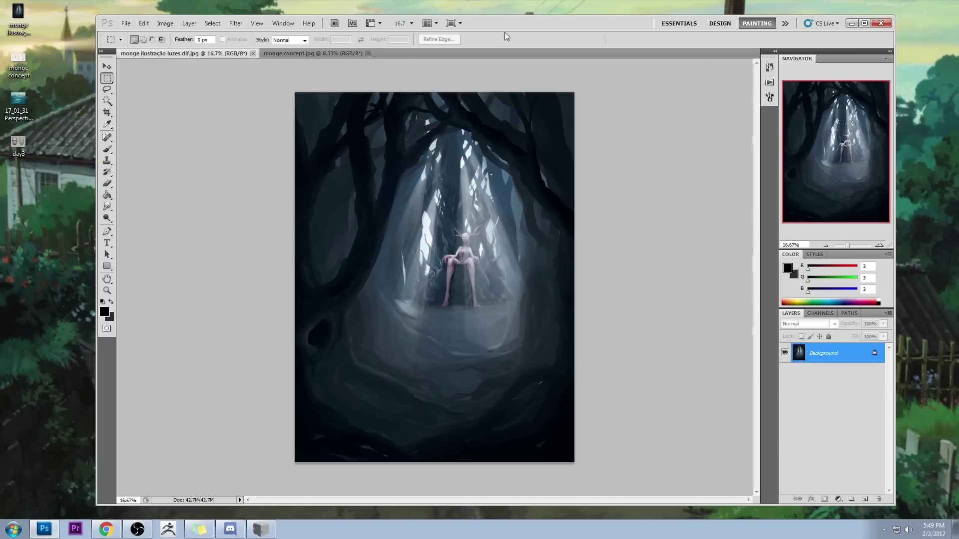
{"action": "left_click_drag", "start_coordinate": [525, 23], "coordinate": [508, 23]}
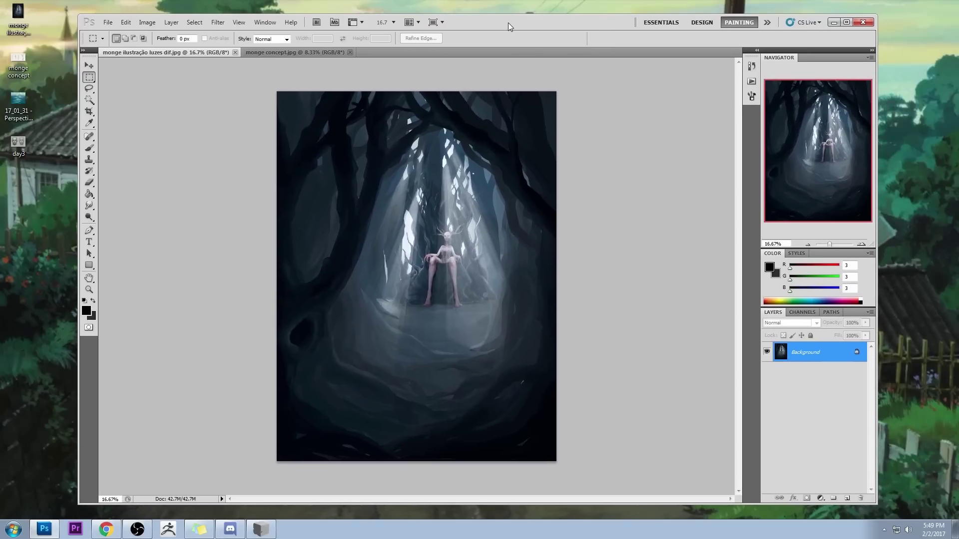
{"action": "left_click", "coordinate": [522, 6]}
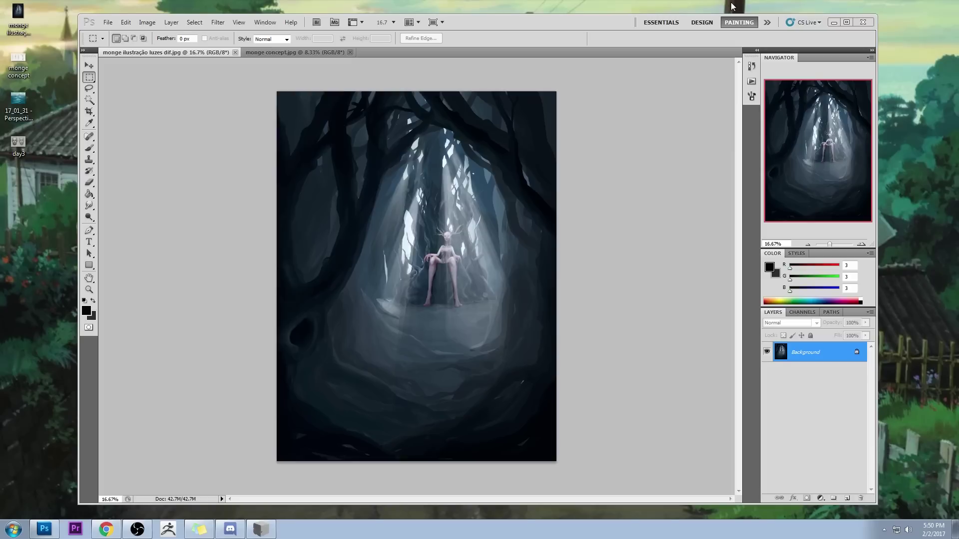
Step: Add a new layer above the forest illustration and set the foreground color to pure red (255, 0, 0)
{"action": "left_click", "coordinate": [848, 501]}
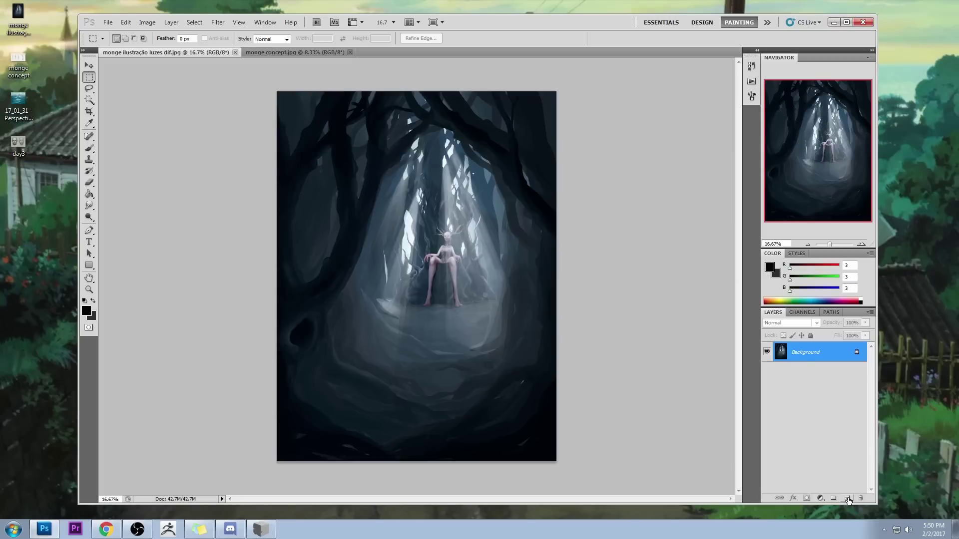
{"action": "left_click", "coordinate": [848, 501]}
{"action": "left_click_drag", "start_coordinate": [789, 268], "coordinate": [839, 269]}
{"action": "left_click", "coordinate": [769, 268]}
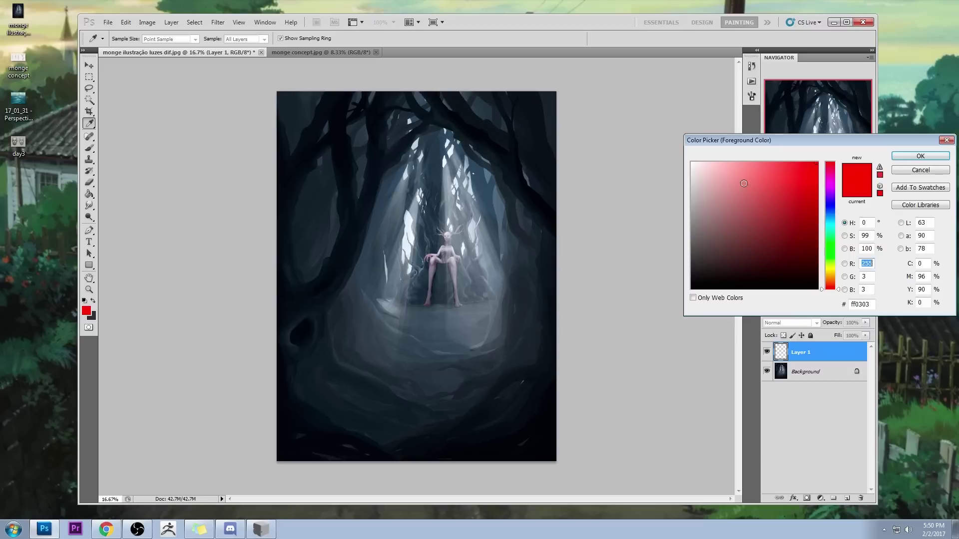
{"action": "left_click", "coordinate": [799, 174]}
{"action": "left_click", "coordinate": [920, 156]}
{"action": "left_click", "coordinate": [769, 268]}
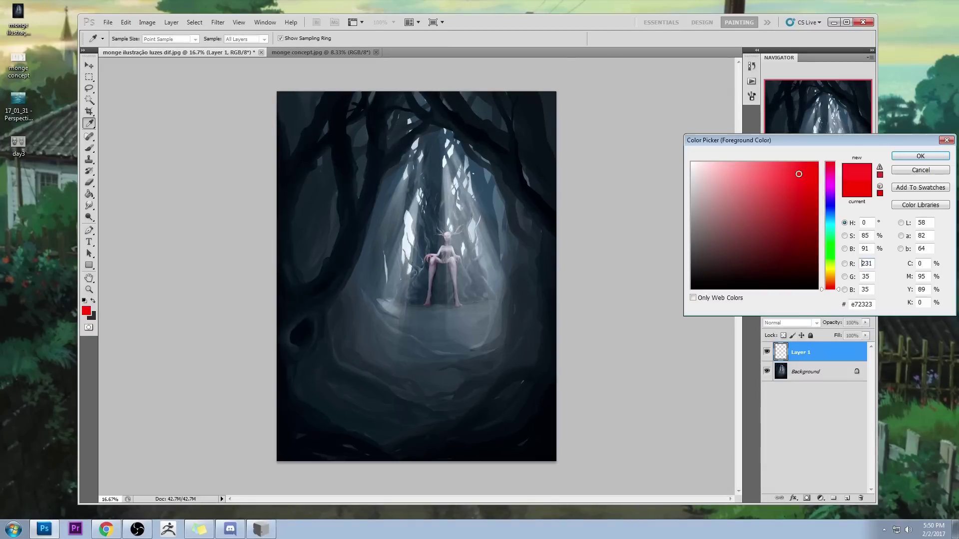
{"action": "left_click", "coordinate": [920, 155]}
Step: Switch to the Brush tool and set its size to 50 px and its opacity to 100%
{"action": "key", "text": "b"}
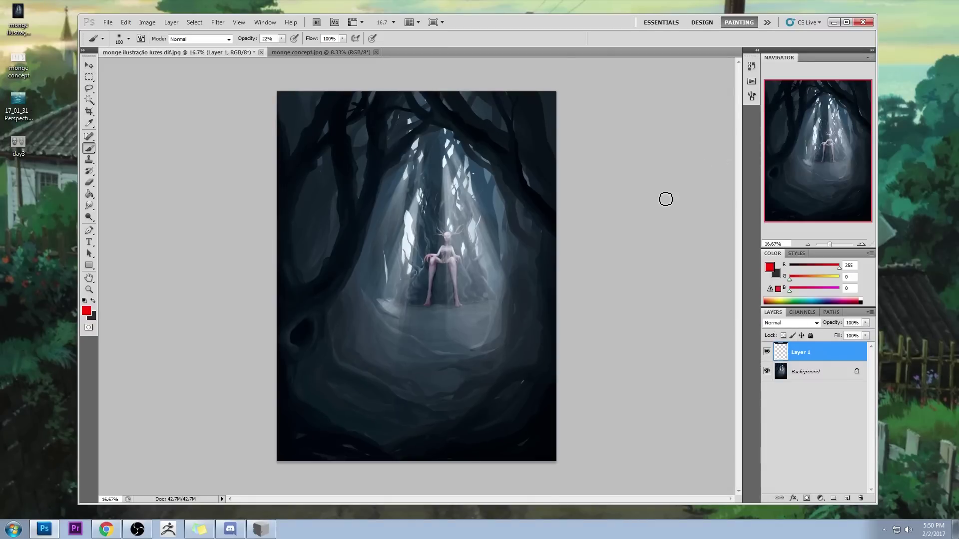
{"action": "key", "text": "bracketleft"}
{"action": "key", "text": "bracketleft"}
{"action": "key", "text": "bracketleft"}
{"action": "left_click", "coordinate": [282, 39]}
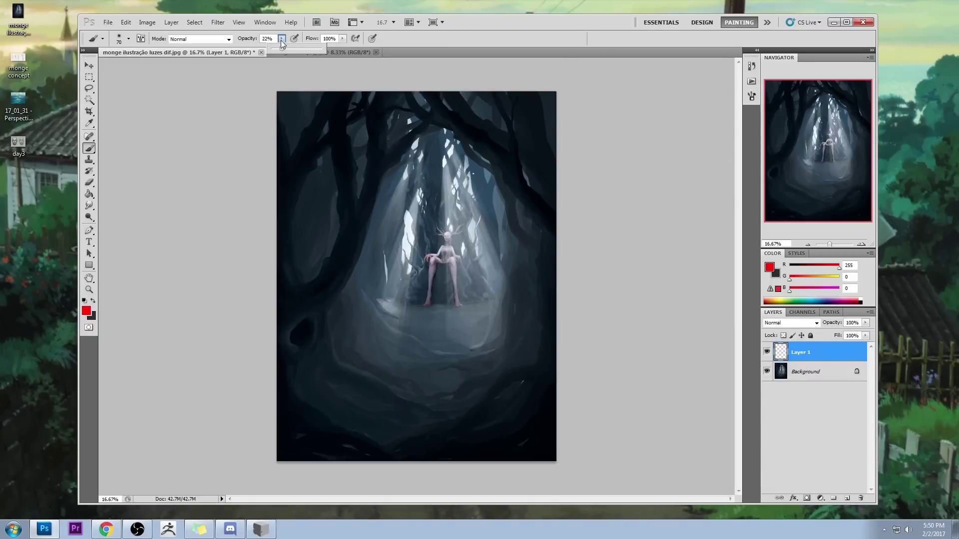
{"action": "key", "text": "0"}
{"action": "key", "text": "bracketleft"}
{"action": "key", "text": "bracketleft"}
Step: Paint curved red lines along the ground contours, from the foreground up to the seated figure's feet
{"action": "mouse_move", "coordinate": [282, 392]}
{"action": "left_mouse_down"}
{"action": "mouse_move", "coordinate": [429, 462]}
{"action": "mouse_move", "coordinate": [444, 427]}
{"action": "mouse_move", "coordinate": [520, 387]}
{"action": "mouse_move", "coordinate": [539, 360]}
{"action": "left_mouse_up"}
{"action": "mouse_move", "coordinate": [333, 333]}
{"action": "left_mouse_down"}
{"action": "mouse_move", "coordinate": [438, 407]}
{"action": "mouse_move", "coordinate": [470, 408]}
{"action": "left_mouse_up"}
{"action": "mouse_move", "coordinate": [380, 355]}
{"action": "left_mouse_down"}
{"action": "mouse_move", "coordinate": [509, 342]}
{"action": "mouse_move", "coordinate": [532, 314]}
{"action": "left_mouse_up"}
{"action": "left_click_drag", "start_coordinate": [403, 302], "coordinate": [410, 283]}
{"action": "mouse_move", "coordinate": [377, 299]}
{"action": "left_mouse_down"}
{"action": "mouse_move", "coordinate": [452, 343]}
{"action": "mouse_move", "coordinate": [492, 318]}
{"action": "left_mouse_up"}
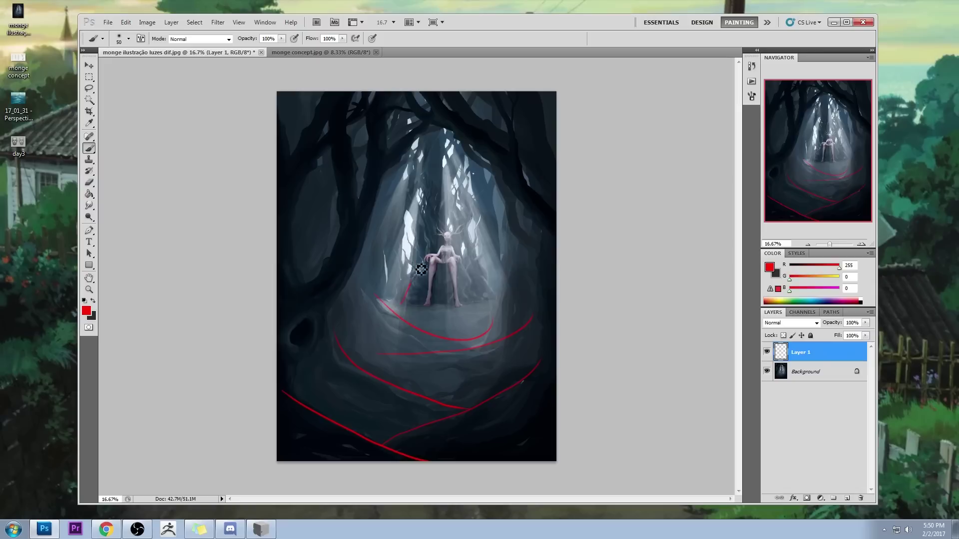
Step: Try red guide lines on both sides of the seated figure, and undo them together with the innermost ground curve
{"action": "left_click_drag", "start_coordinate": [416, 261], "coordinate": [416, 197]}
{"action": "key", "text": "ctrl+alt+z"}
{"action": "key", "text": "ctrl+alt+z"}
{"action": "left_click_drag", "start_coordinate": [414, 291], "coordinate": [430, 202]}
{"action": "mouse_move", "coordinate": [497, 295]}
{"action": "left_mouse_down"}
{"action": "mouse_move", "coordinate": [452, 200]}
{"action": "mouse_move", "coordinate": [413, 177]}
{"action": "mouse_move", "coordinate": [395, 192]}
{"action": "mouse_move", "coordinate": [505, 202]}
{"action": "left_mouse_up"}
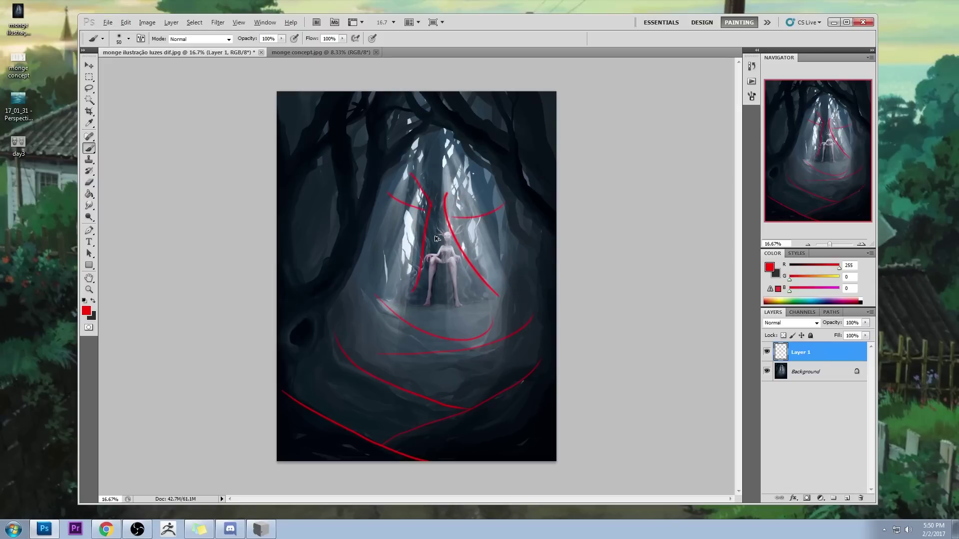
{"action": "key", "text": "ctrl+alt+z"}
{"action": "key", "text": "ctrl+alt+z"}
{"action": "key", "text": "ctrl+alt+z"}
{"action": "key", "text": "ctrl+alt+z"}
{"action": "key", "text": "ctrl+alt+z"}
{"action": "key", "text": "ctrl+alt+z"}
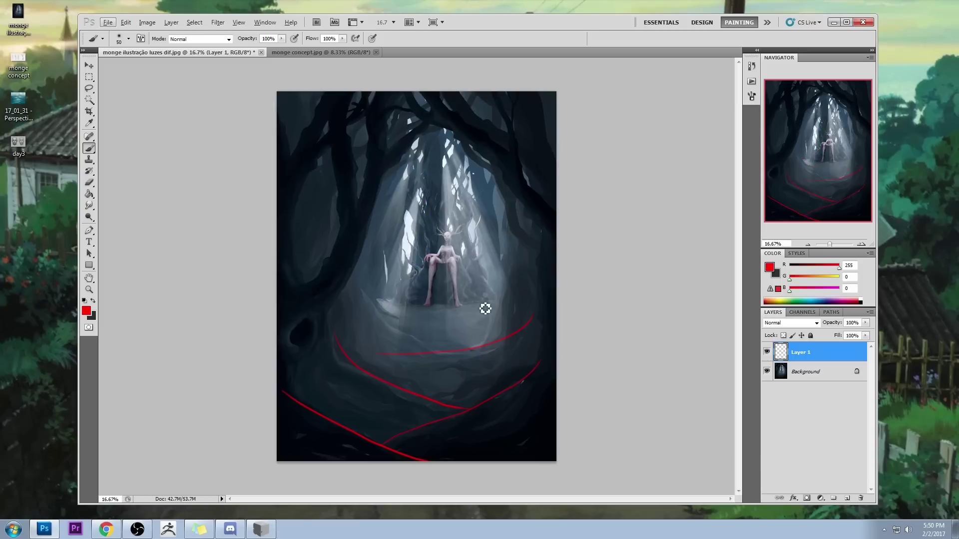
Step: Sketch tall red outlines beside the seated figure and mark both of its lower legs in red
{"action": "left_click_drag", "start_coordinate": [475, 299], "coordinate": [474, 260]}
{"action": "left_click", "coordinate": [496, 255]}
{"action": "mouse_move", "coordinate": [495, 256]}
{"action": "left_mouse_down"}
{"action": "mouse_move", "coordinate": [526, 299]}
{"action": "mouse_move", "coordinate": [499, 286]}
{"action": "mouse_move", "coordinate": [505, 304]}
{"action": "mouse_move", "coordinate": [534, 288]}
{"action": "left_mouse_up"}
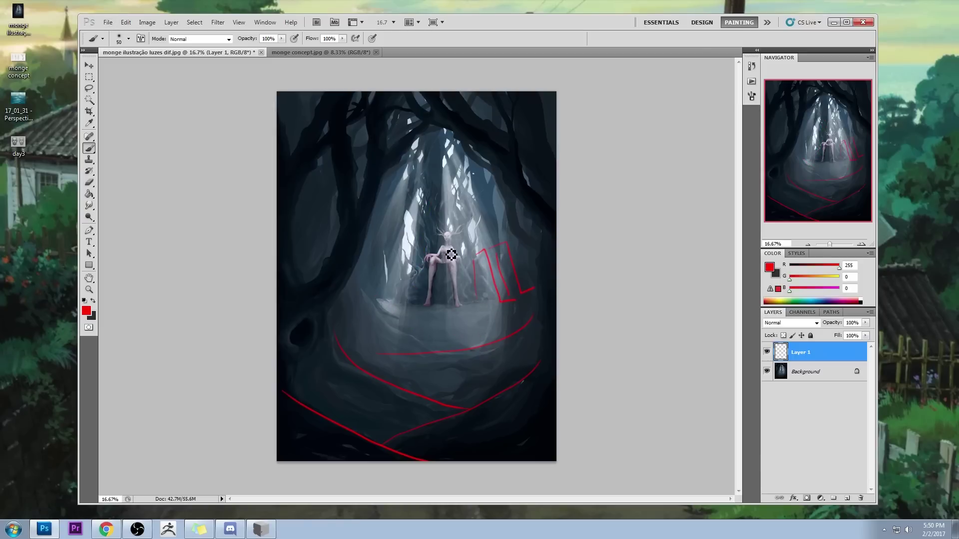
{"action": "left_click_drag", "start_coordinate": [456, 251], "coordinate": [473, 254]}
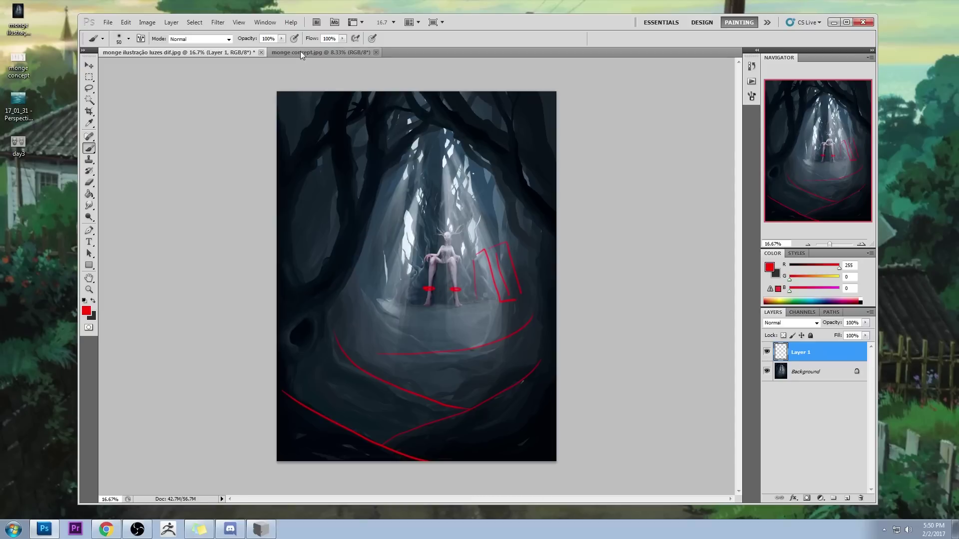
Step: Mark up the back-view and veiled creatures in monge concept.jpg with trial red strokes, and undo them
{"action": "left_click", "coordinate": [344, 52]}
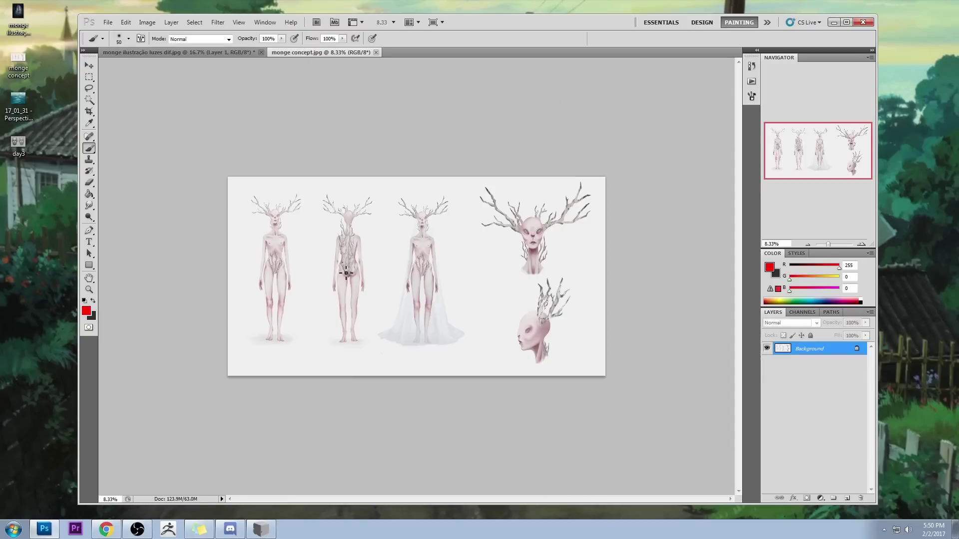
{"action": "mouse_move", "coordinate": [354, 215]}
{"action": "left_mouse_down"}
{"action": "mouse_move", "coordinate": [375, 265]}
{"action": "mouse_move", "coordinate": [352, 198]}
{"action": "left_mouse_up"}
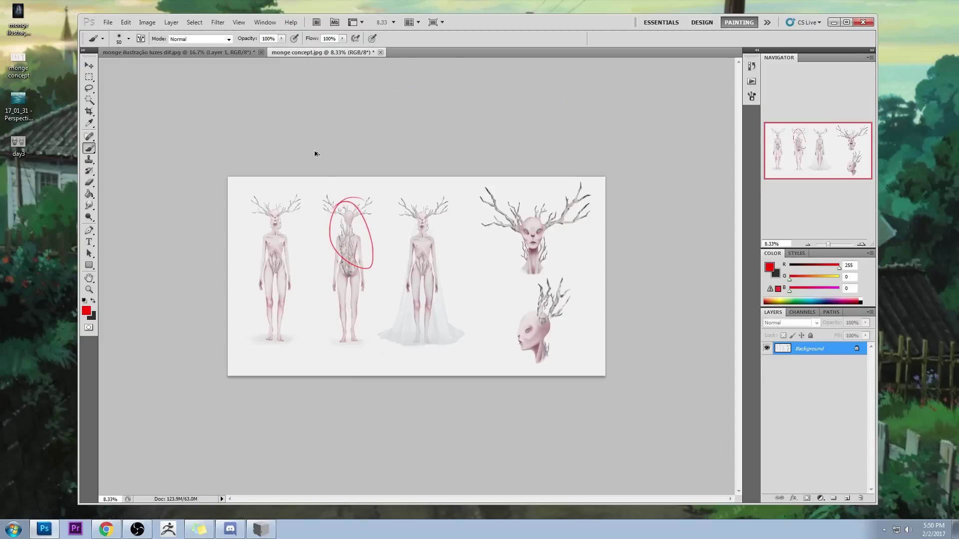
{"action": "key", "text": "ctrl+z"}
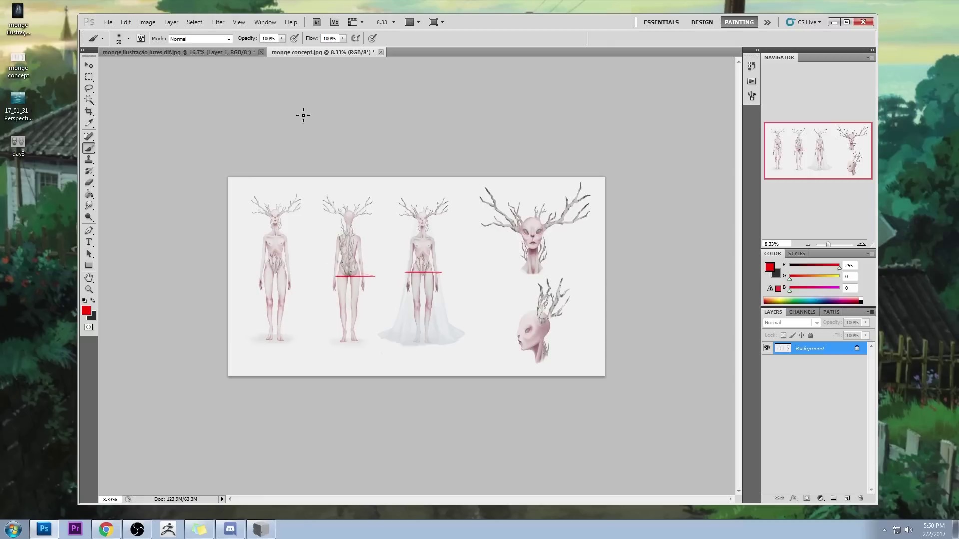
{"action": "left_click", "coordinate": [243, 53]}
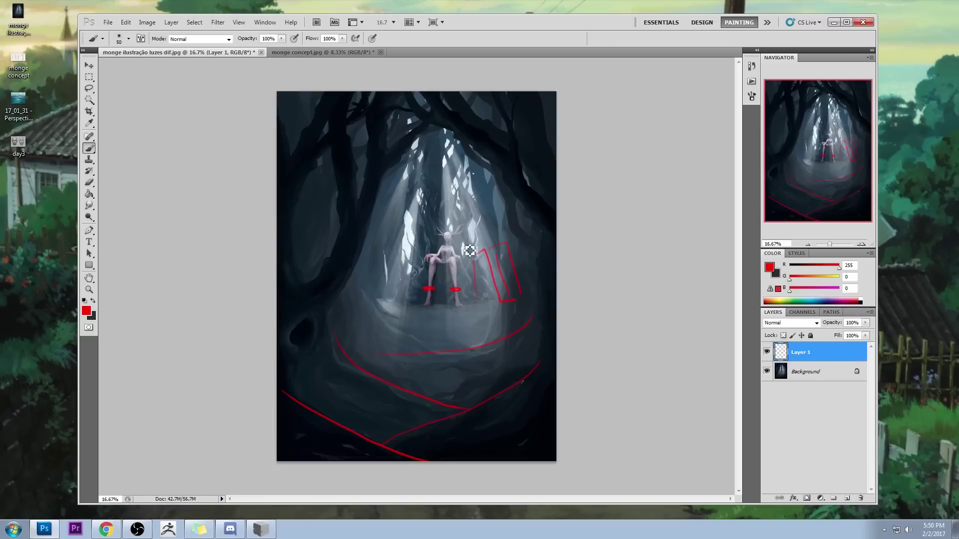
{"action": "left_click", "coordinate": [305, 52]}
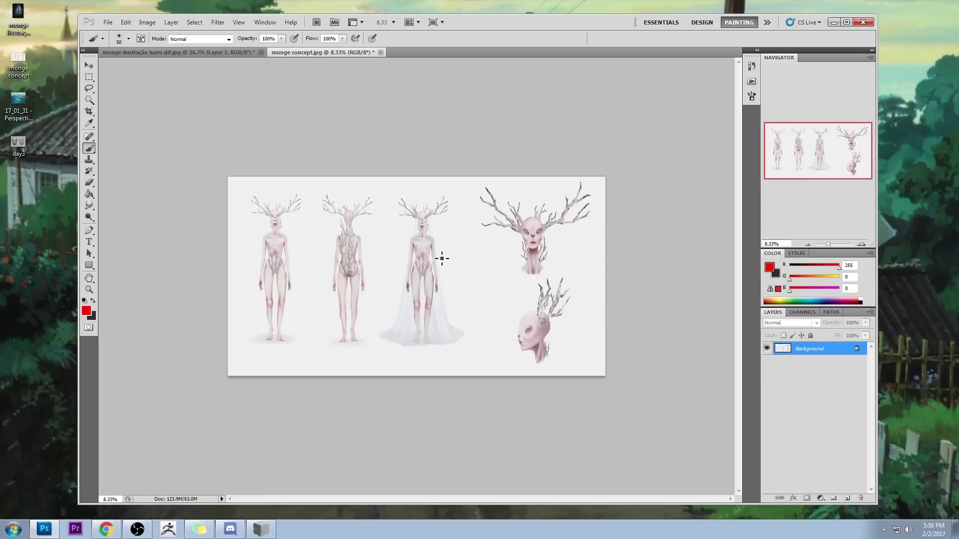
Step: Return to the forest illustration and undo the red marks on and beside the seated figure
{"action": "left_click", "coordinate": [234, 54]}
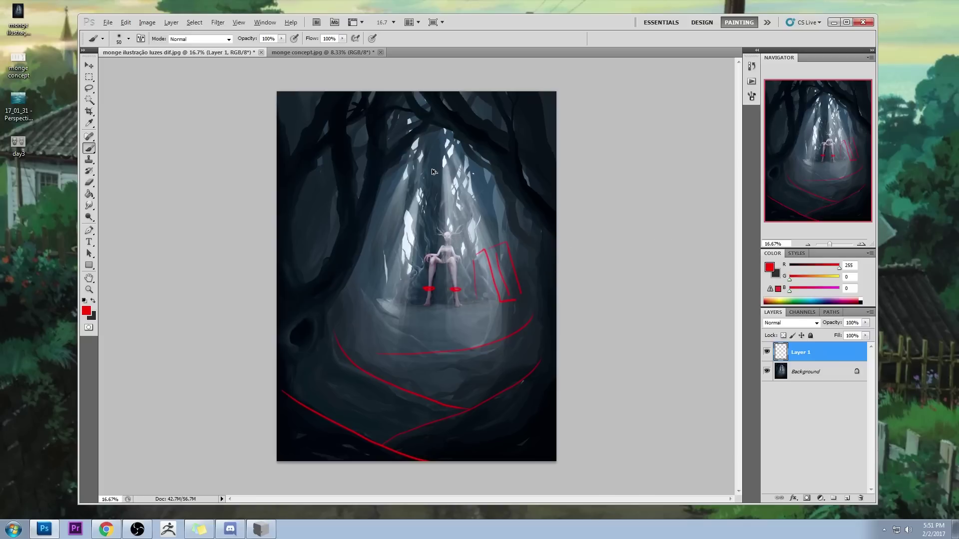
{"action": "key", "text": "ctrl+alt+z"}
{"action": "key", "text": "ctrl+alt+z"}
{"action": "key", "text": "ctrl+alt+z"}
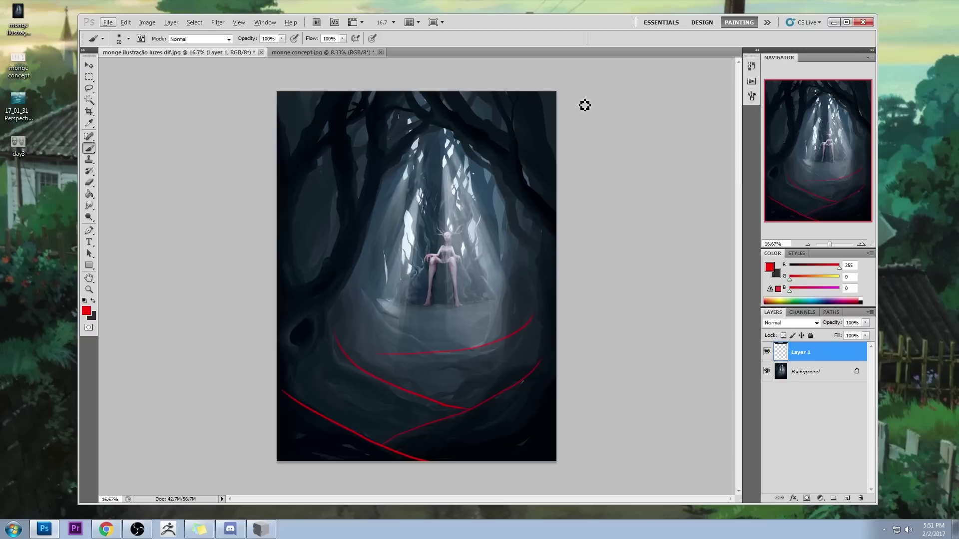
Step: Sketch a small framed red scene over the upper-left trees, and try a straight horizontal line at the seated figure's feet
{"action": "mouse_move", "coordinate": [323, 148]}
{"action": "left_mouse_down"}
{"action": "mouse_move", "coordinate": [415, 140]}
{"action": "mouse_move", "coordinate": [338, 189]}
{"action": "mouse_move", "coordinate": [365, 182]}
{"action": "mouse_move", "coordinate": [376, 162]}
{"action": "mouse_move", "coordinate": [375, 176]}
{"action": "mouse_move", "coordinate": [404, 179]}
{"action": "mouse_move", "coordinate": [342, 184]}
{"action": "mouse_move", "coordinate": [406, 183]}
{"action": "mouse_move", "coordinate": [337, 186]}
{"action": "mouse_move", "coordinate": [379, 175]}
{"action": "mouse_move", "coordinate": [369, 164]}
{"action": "mouse_move", "coordinate": [365, 179]}
{"action": "mouse_move", "coordinate": [365, 148]}
{"action": "mouse_move", "coordinate": [376, 179]}
{"action": "mouse_move", "coordinate": [374, 161]}
{"action": "mouse_move", "coordinate": [375, 176]}
{"action": "mouse_move", "coordinate": [341, 183]}
{"action": "mouse_move", "coordinate": [369, 170]}
{"action": "mouse_move", "coordinate": [348, 170]}
{"action": "mouse_move", "coordinate": [398, 168]}
{"action": "mouse_move", "coordinate": [344, 176]}
{"action": "mouse_move", "coordinate": [379, 167]}
{"action": "mouse_move", "coordinate": [342, 164]}
{"action": "left_mouse_up"}
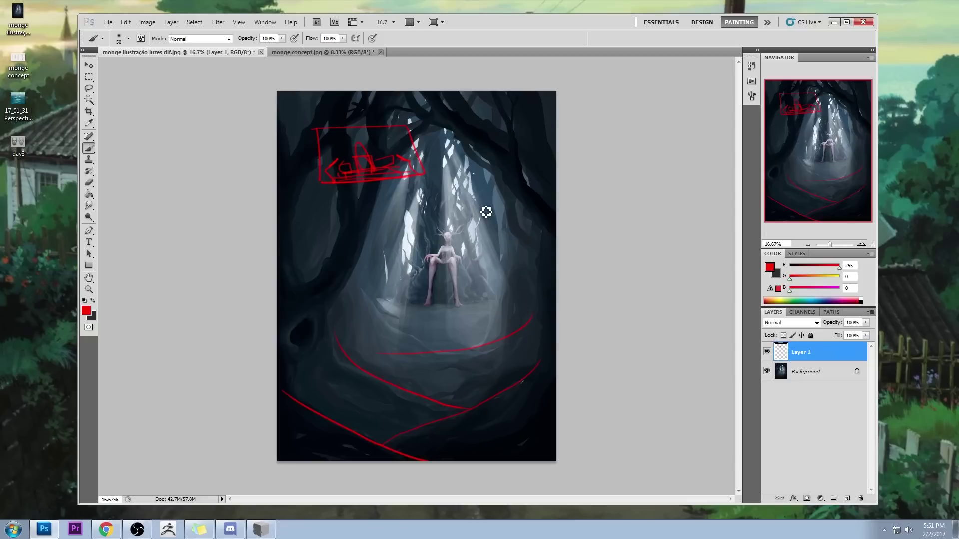
{"action": "left_click", "coordinate": [262, 308]}
{"action": "left_click", "coordinate": [664, 295], "text": "shift"}
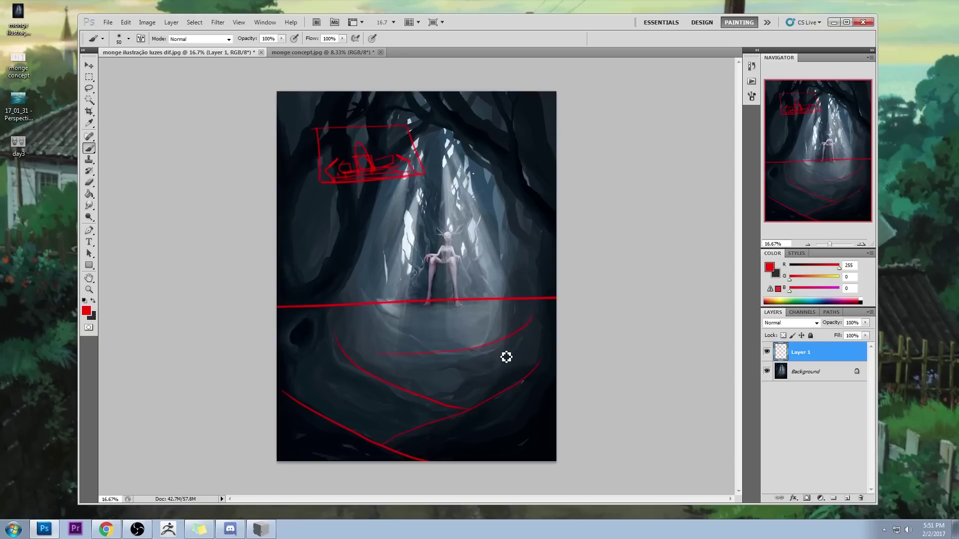
{"action": "left_click_drag", "start_coordinate": [450, 376], "coordinate": [446, 300]}
{"action": "left_click_drag", "start_coordinate": [422, 259], "coordinate": [477, 228]}
{"action": "key", "text": "ctrl+alt+z"}
{"action": "key", "text": "ctrl+alt+z"}
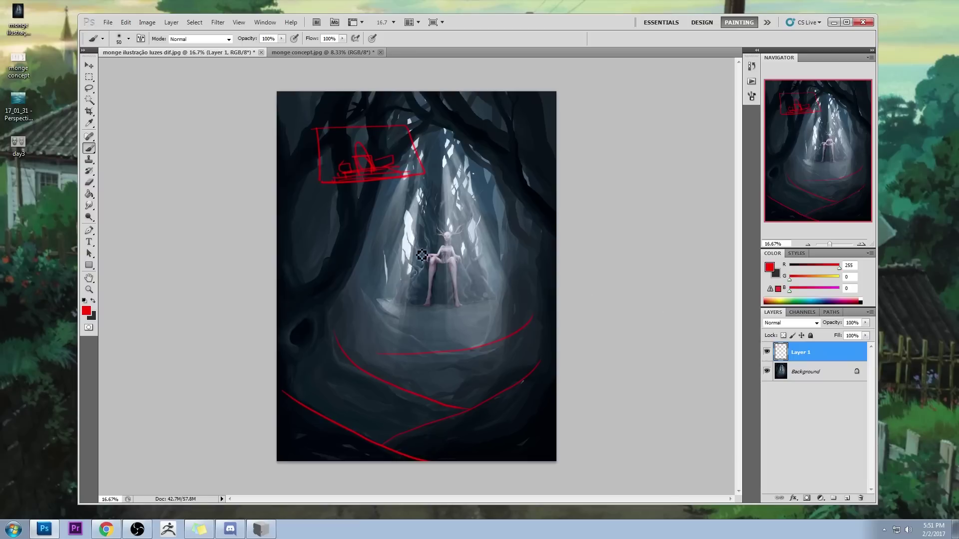
Step: Sketch small red figures around the seated creature, circle the creature, and add an arrow pointing down at it
{"action": "left_click_drag", "start_coordinate": [385, 318], "coordinate": [393, 314]}
{"action": "mouse_move", "coordinate": [473, 338]}
{"action": "left_mouse_down"}
{"action": "mouse_move", "coordinate": [479, 313]}
{"action": "mouse_move", "coordinate": [491, 329]}
{"action": "left_mouse_up"}
{"action": "left_click_drag", "start_coordinate": [492, 291], "coordinate": [505, 278]}
{"action": "mouse_move", "coordinate": [362, 291]}
{"action": "left_mouse_down"}
{"action": "mouse_move", "coordinate": [373, 274]}
{"action": "mouse_move", "coordinate": [390, 269]}
{"action": "mouse_move", "coordinate": [381, 295]}
{"action": "left_mouse_up"}
{"action": "mouse_move", "coordinate": [447, 350]}
{"action": "left_mouse_down"}
{"action": "mouse_move", "coordinate": [454, 340]}
{"action": "mouse_move", "coordinate": [458, 349]}
{"action": "left_mouse_up"}
{"action": "left_click_drag", "start_coordinate": [495, 314], "coordinate": [484, 317]}
{"action": "mouse_move", "coordinate": [419, 323]}
{"action": "left_mouse_down"}
{"action": "mouse_move", "coordinate": [424, 292]}
{"action": "mouse_move", "coordinate": [433, 320]}
{"action": "left_mouse_up"}
{"action": "mouse_move", "coordinate": [504, 251]}
{"action": "left_mouse_down"}
{"action": "mouse_move", "coordinate": [451, 226]}
{"action": "mouse_move", "coordinate": [481, 296]}
{"action": "mouse_move", "coordinate": [416, 240]}
{"action": "mouse_move", "coordinate": [419, 276]}
{"action": "left_mouse_up"}
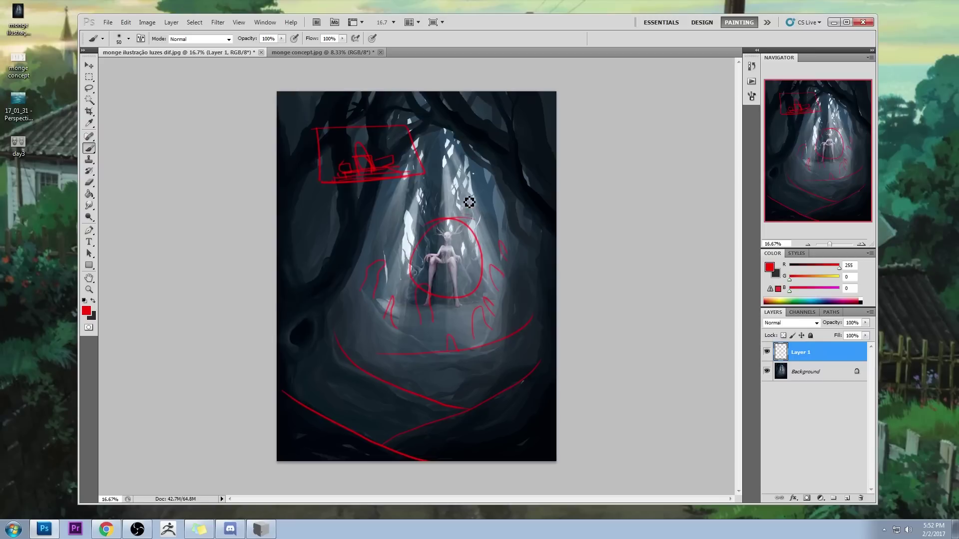
{"action": "mouse_move", "coordinate": [455, 202]}
{"action": "left_mouse_down"}
{"action": "mouse_move", "coordinate": [460, 214]}
{"action": "mouse_move", "coordinate": [471, 205]}
{"action": "left_mouse_up"}
{"action": "left_click_drag", "start_coordinate": [456, 223], "coordinate": [422, 250]}
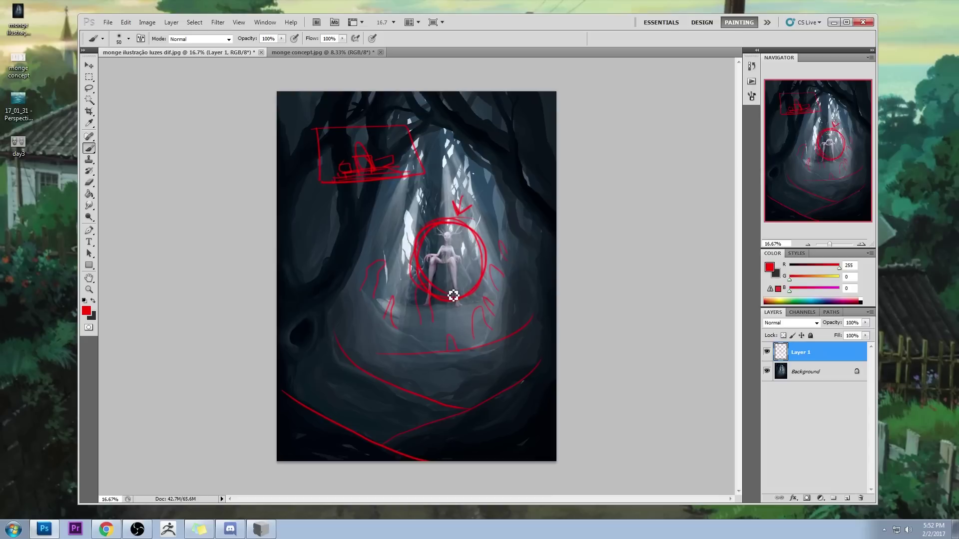
Step: Add more small red figures on the ground in front of the creature and scribble red over its head
{"action": "left_click_drag", "start_coordinate": [415, 304], "coordinate": [424, 338]}
{"action": "mouse_move", "coordinate": [435, 305]}
{"action": "left_mouse_down"}
{"action": "mouse_move", "coordinate": [440, 358]}
{"action": "mouse_move", "coordinate": [462, 359]}
{"action": "mouse_move", "coordinate": [479, 328]}
{"action": "left_mouse_up"}
{"action": "left_click_drag", "start_coordinate": [455, 347], "coordinate": [463, 345]}
{"action": "mouse_move", "coordinate": [439, 239]}
{"action": "left_mouse_down"}
{"action": "mouse_move", "coordinate": [444, 248]}
{"action": "mouse_move", "coordinate": [407, 212]}
{"action": "left_mouse_up"}
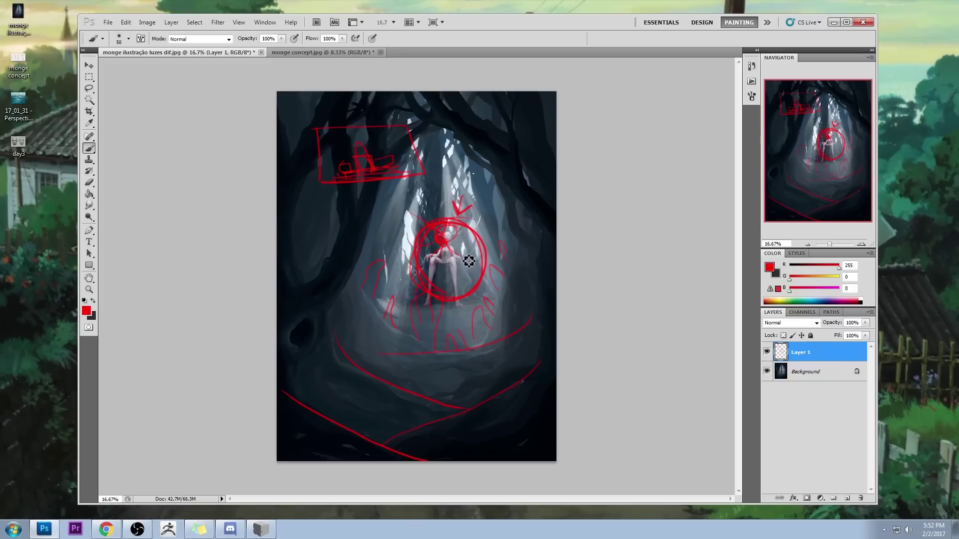
Step: Paint a grey ledge (107, 117, 129) at the creature's feet and outline a large near-black (6, 11, 17) foreground figure
{"action": "left_click", "coordinate": [464, 301], "text": "alt"}
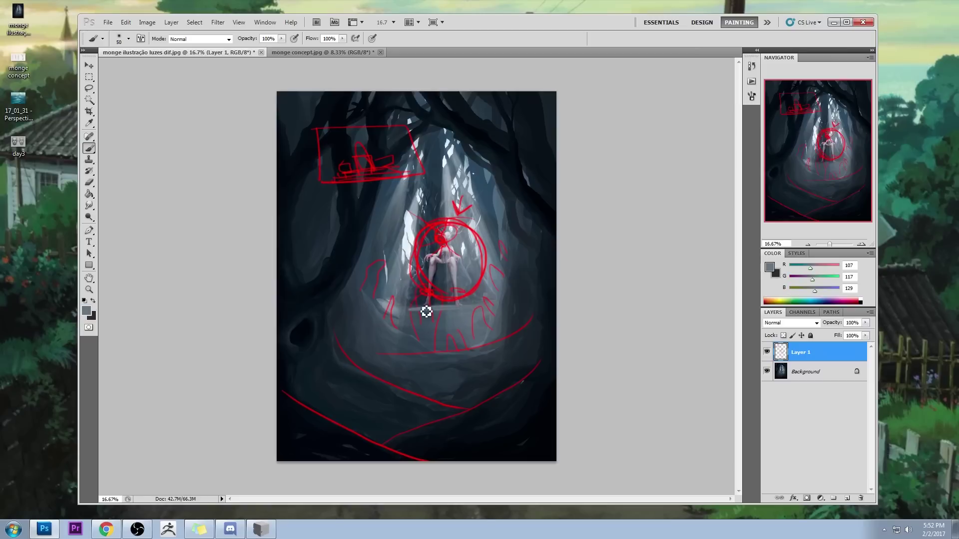
{"action": "left_click_drag", "start_coordinate": [443, 304], "coordinate": [462, 310]}
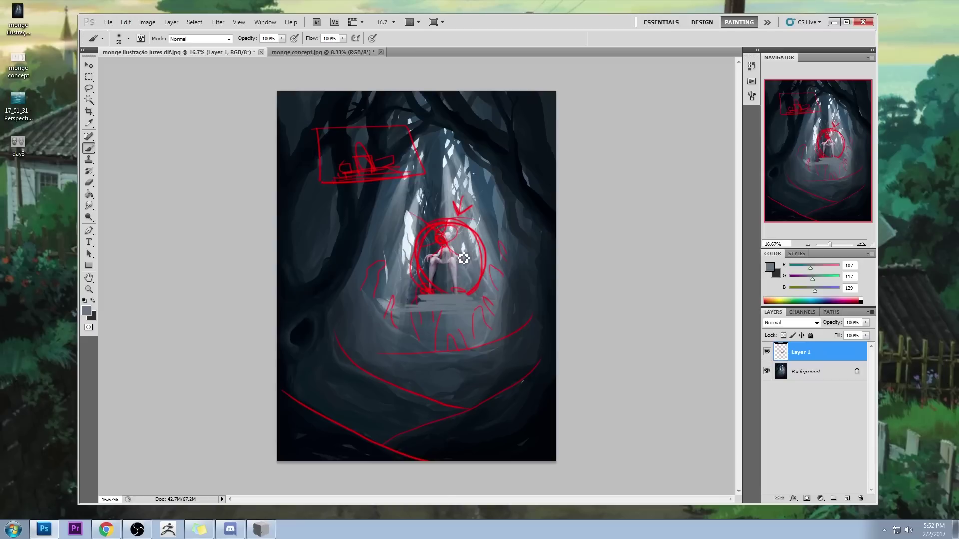
{"action": "left_click", "coordinate": [521, 159], "text": "alt"}
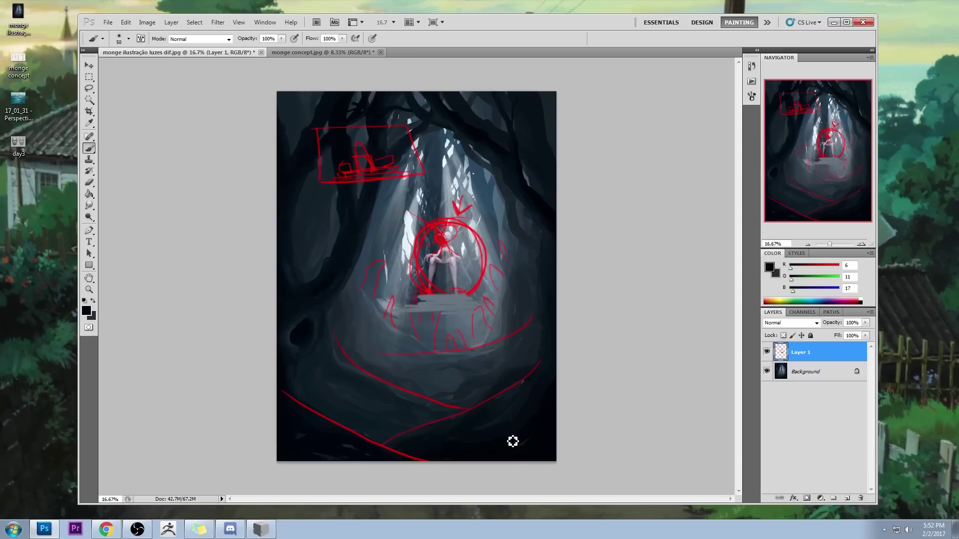
{"action": "mouse_move", "coordinate": [514, 441]}
{"action": "left_mouse_down"}
{"action": "mouse_move", "coordinate": [521, 368]}
{"action": "mouse_move", "coordinate": [564, 441]}
{"action": "mouse_move", "coordinate": [508, 354]}
{"action": "mouse_move", "coordinate": [480, 333]}
{"action": "mouse_move", "coordinate": [496, 361]}
{"action": "mouse_move", "coordinate": [468, 408]}
{"action": "left_mouse_up"}
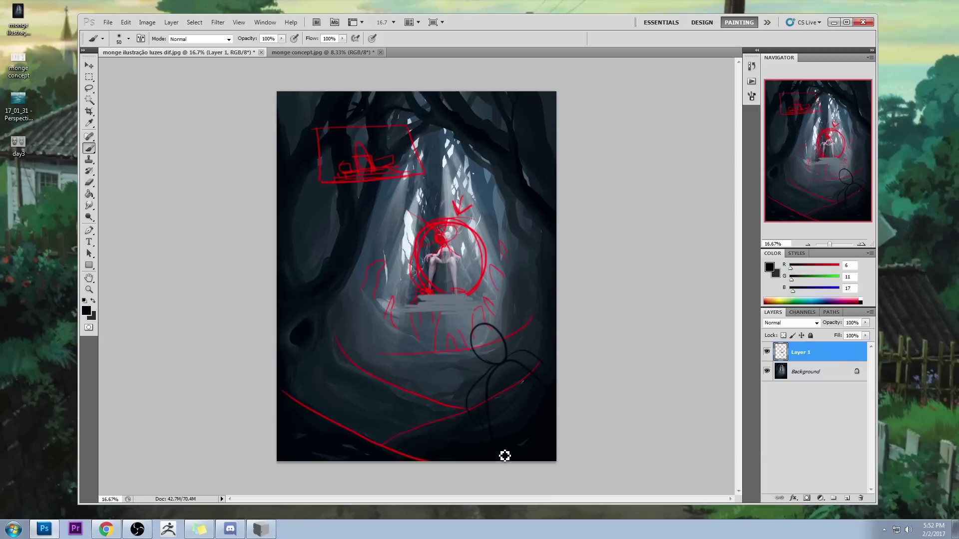
Step: Paint a small dark figure beside the ledge, and link it, the creature's head and the foreground figure with straight triangle lines
{"action": "left_click_drag", "start_coordinate": [432, 305], "coordinate": [440, 336]}
{"action": "left_click_drag", "start_coordinate": [415, 302], "coordinate": [418, 324]}
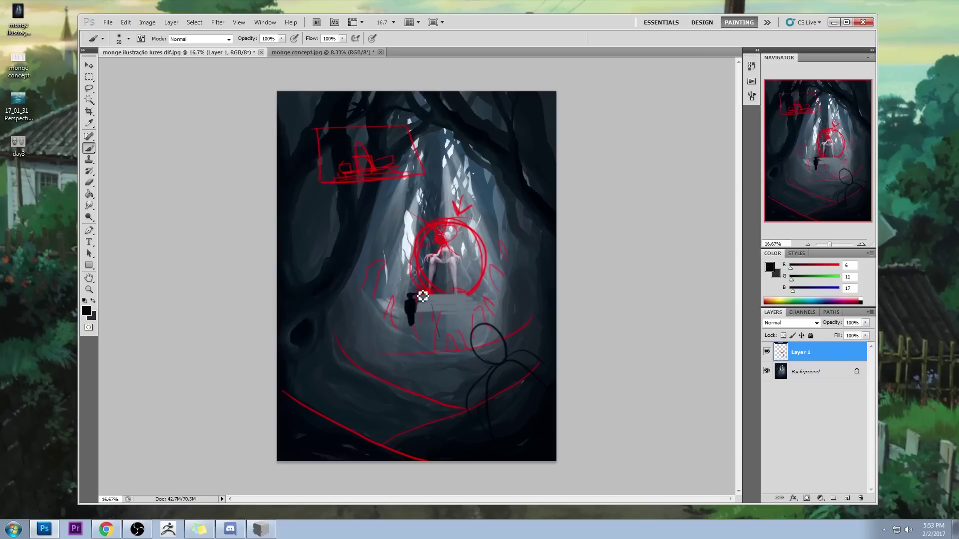
{"action": "mouse_move", "coordinate": [412, 296]}
{"action": "left_mouse_down"}
{"action": "mouse_move", "coordinate": [458, 241]}
{"action": "mouse_move", "coordinate": [411, 308]}
{"action": "mouse_move", "coordinate": [449, 247]}
{"action": "left_mouse_up"}
{"action": "left_click", "coordinate": [498, 347], "text": "shift"}
{"action": "left_click", "coordinate": [409, 301], "text": "shift"}
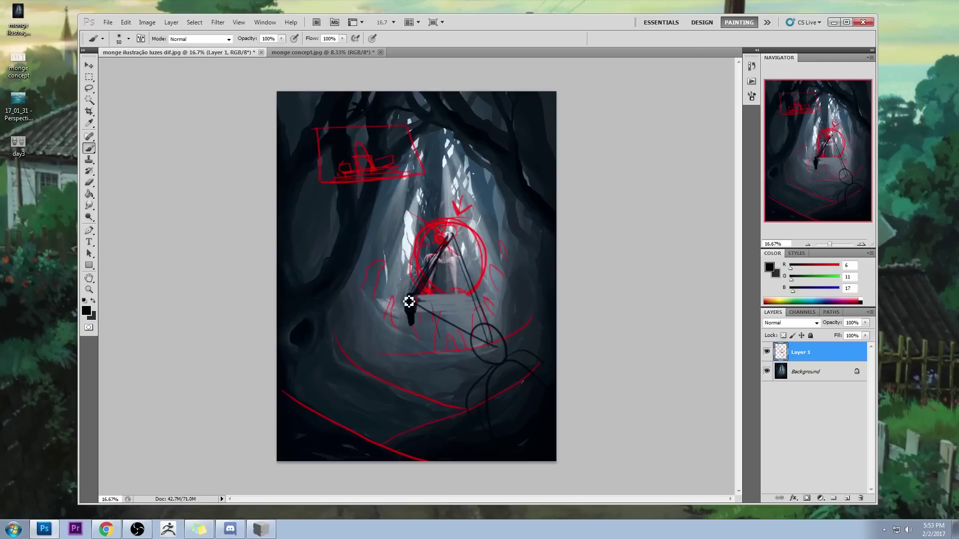
{"action": "left_click", "coordinate": [448, 235], "text": "shift"}
{"action": "left_click", "coordinate": [503, 354], "text": "shift"}
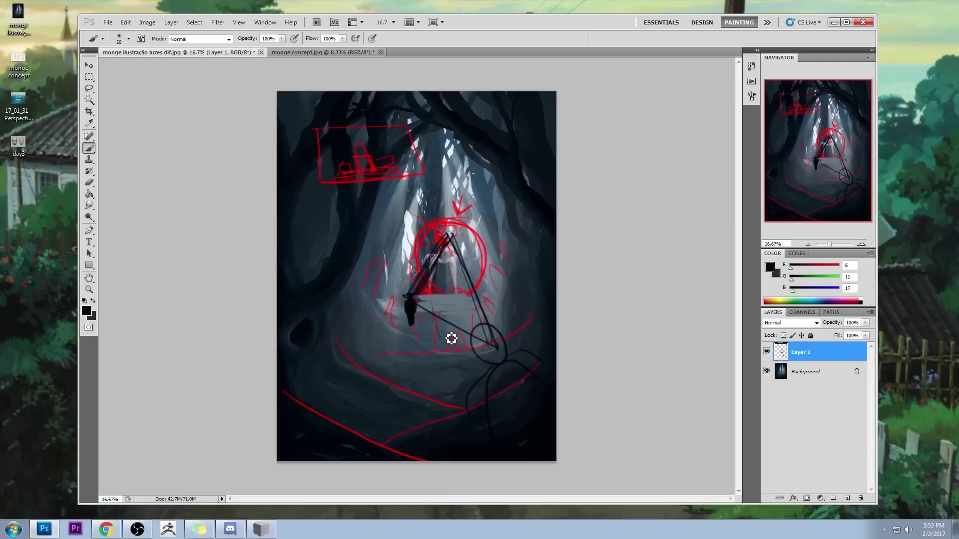
Step: Restore the forest illustration to its opening snapshot in the History
{"action": "left_click", "coordinate": [752, 65]}
{"action": "mouse_move", "coordinate": [739, 323]}
{"action": "left_mouse_down"}
{"action": "mouse_move", "coordinate": [727, 260]}
{"action": "mouse_move", "coordinate": [729, 120]}
{"action": "left_mouse_up"}
{"action": "left_click", "coordinate": [644, 78]}
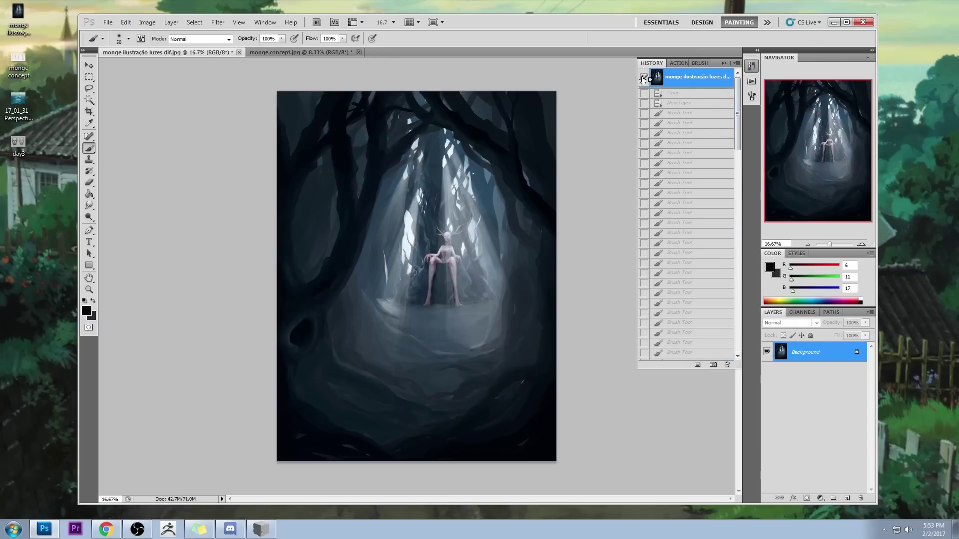
{"action": "left_click", "coordinate": [726, 64]}
Step: Try a dark cross near the creature's head and horizontal dividing lines above and below it, undoing the trial strokes
{"action": "mouse_move", "coordinate": [438, 239]}
{"action": "left_mouse_down"}
{"action": "mouse_move", "coordinate": [475, 254]}
{"action": "mouse_move", "coordinate": [455, 260]}
{"action": "left_mouse_up"}
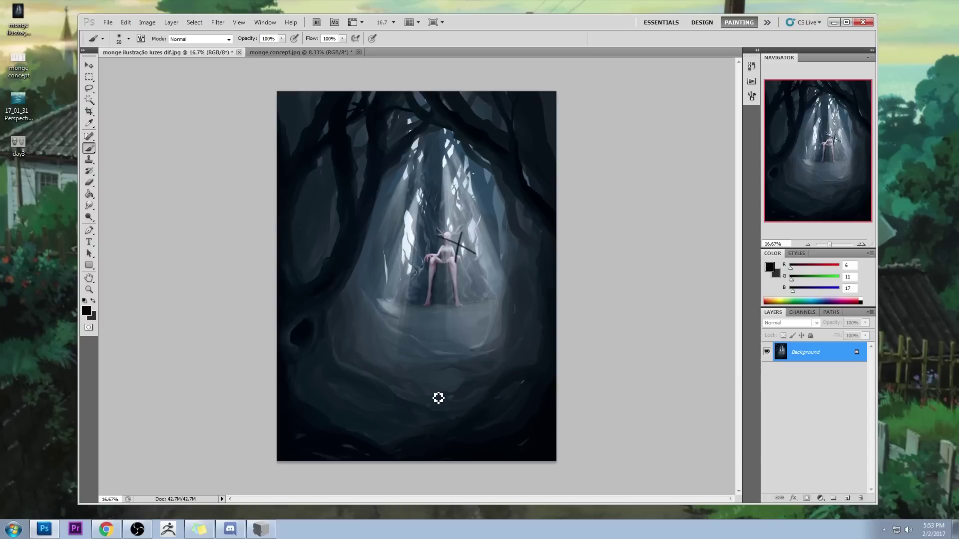
{"action": "left_click_drag", "start_coordinate": [280, 182], "coordinate": [555, 178]}
{"action": "left_click_drag", "start_coordinate": [280, 353], "coordinate": [553, 343]}
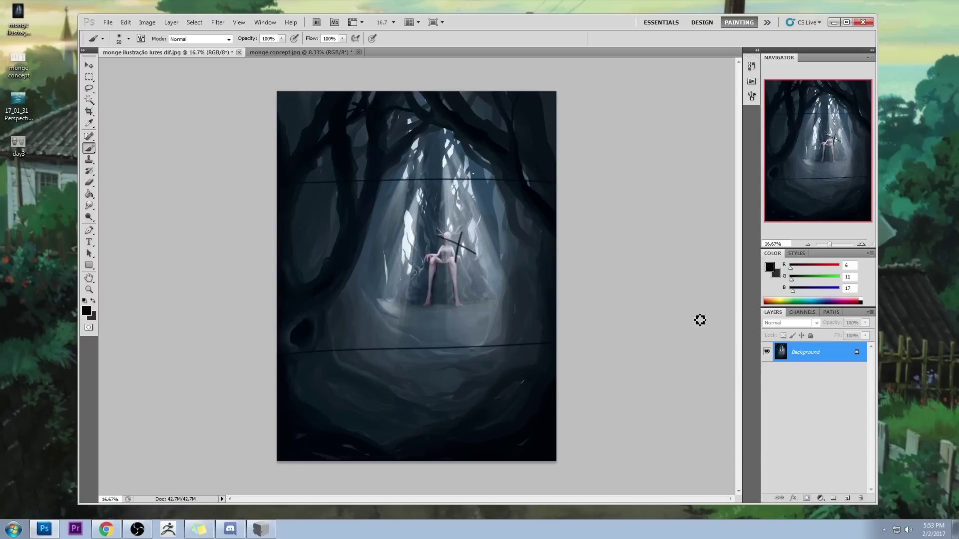
{"action": "key", "text": "ctrl+alt+z"}
{"action": "key", "text": "ctrl+alt+z"}
{"action": "left_click_drag", "start_coordinate": [260, 184], "coordinate": [555, 187]}
{"action": "left_click_drag", "start_coordinate": [279, 366], "coordinate": [556, 353]}
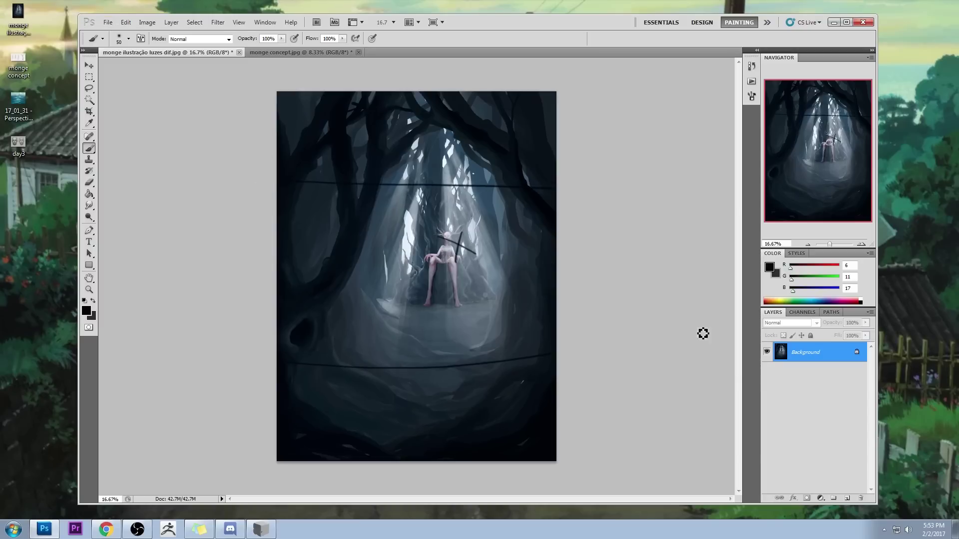
{"action": "key", "text": "ctrl+alt+z"}
{"action": "key", "text": "ctrl+alt+z"}
{"action": "key", "text": "ctrl+alt+z"}
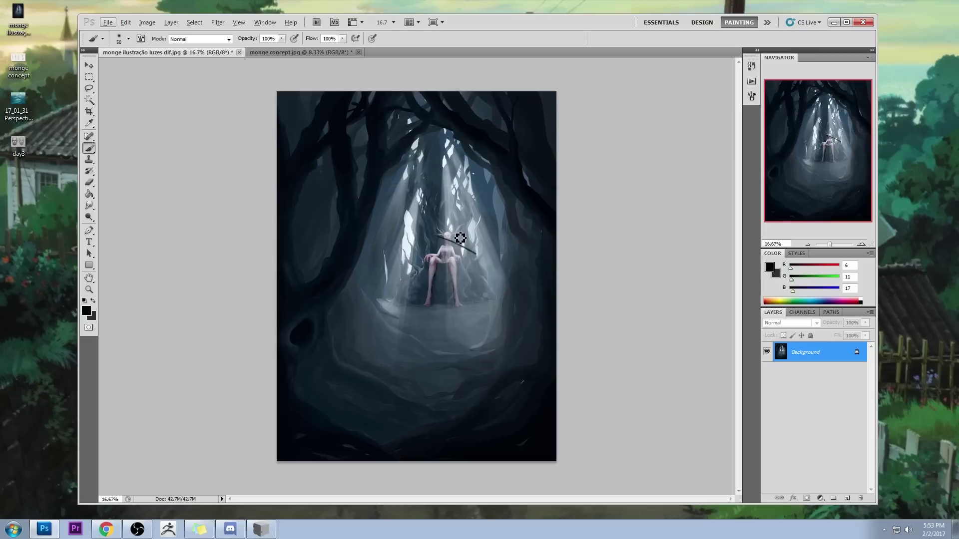
{"action": "key", "text": "ctrl+alt+z"}
Step: Examine the creature's front and back views up close in monge concept.jpg, and return to monge ilustração luzes dif.jpg
{"action": "left_click", "coordinate": [325, 53]}
{"action": "key", "text": "z"}
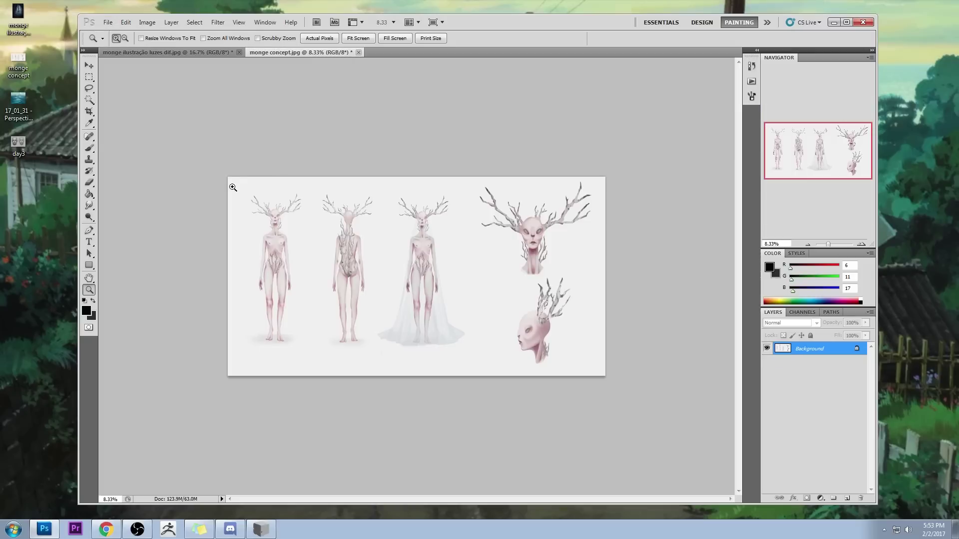
{"action": "left_click", "coordinate": [317, 405]}
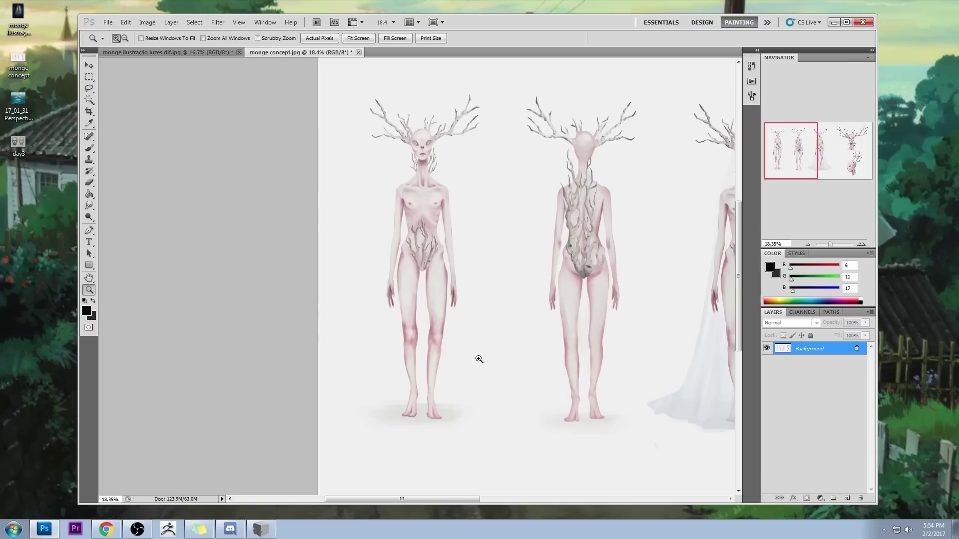
{"action": "key", "text": "ctrl+0"}
{"action": "left_click", "coordinate": [220, 53]}
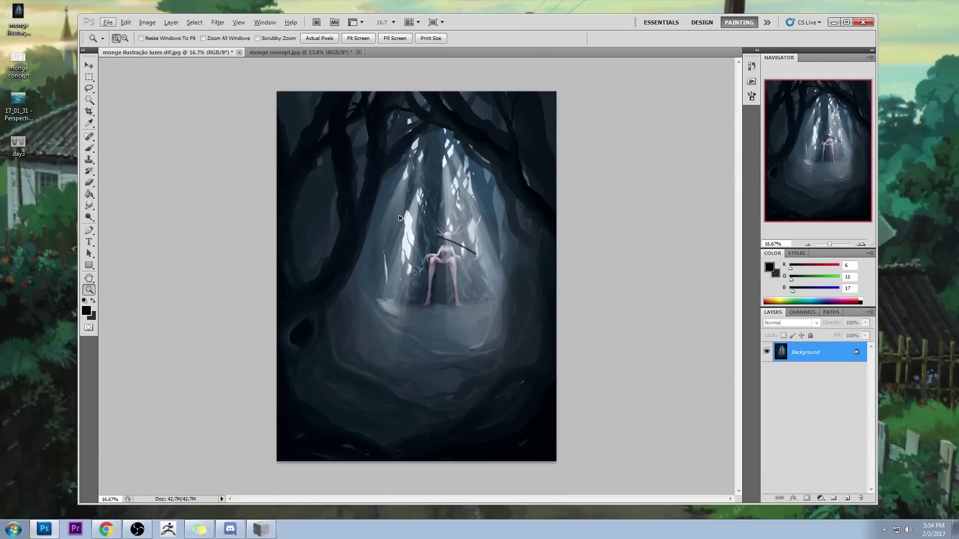
Step: Restore the forest illustration to its opening snapshot in the History
{"action": "left_click", "coordinate": [752, 65]}
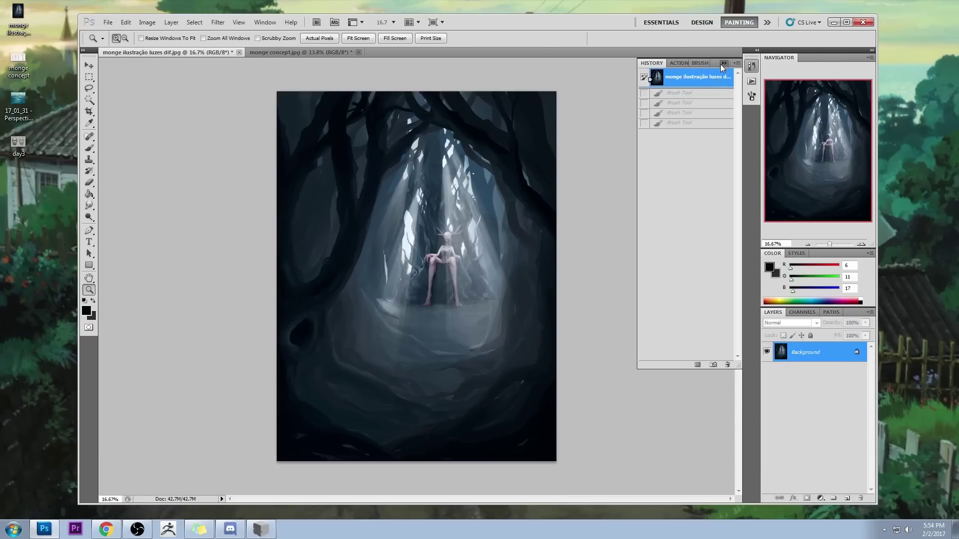
{"action": "left_click", "coordinate": [273, 165]}
{"action": "left_click", "coordinate": [384, 208], "text": "alt"}
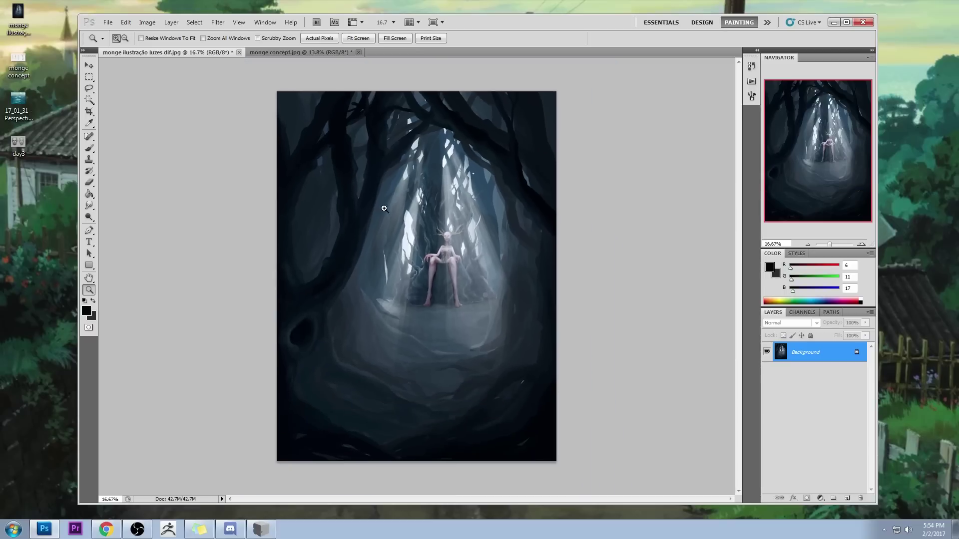
Step: Try cropping the forest illustration to a landscape frame around the creature, and restore the full portrait-format image from the History
{"action": "key", "text": "c"}
{"action": "mouse_move", "coordinate": [250, 176]}
{"action": "left_mouse_down"}
{"action": "mouse_move", "coordinate": [512, 285]}
{"action": "mouse_move", "coordinate": [645, 358]}
{"action": "left_mouse_up"}
{"action": "key", "text": "Return"}
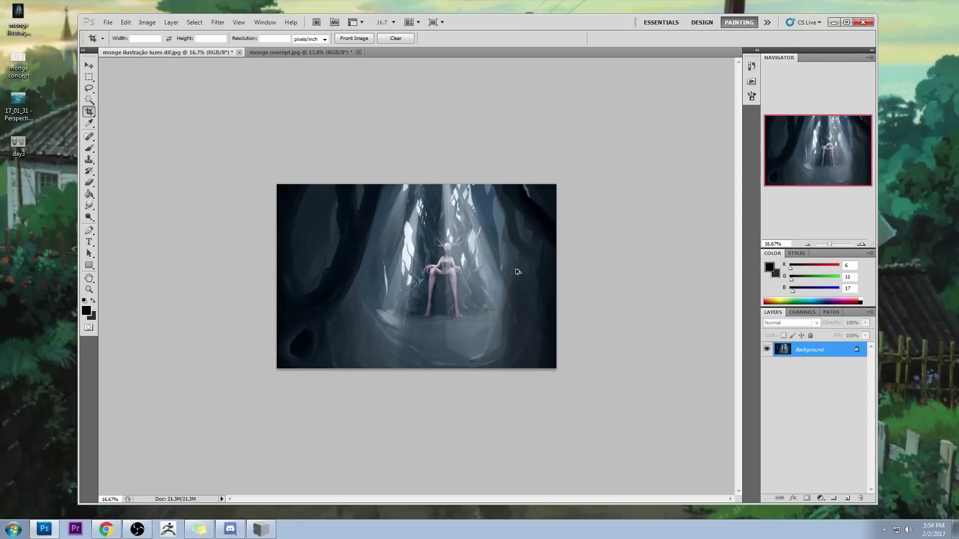
{"action": "left_click", "coordinate": [751, 67]}
{"action": "left_click", "coordinate": [723, 77]}
{"action": "left_click", "coordinate": [724, 64]}
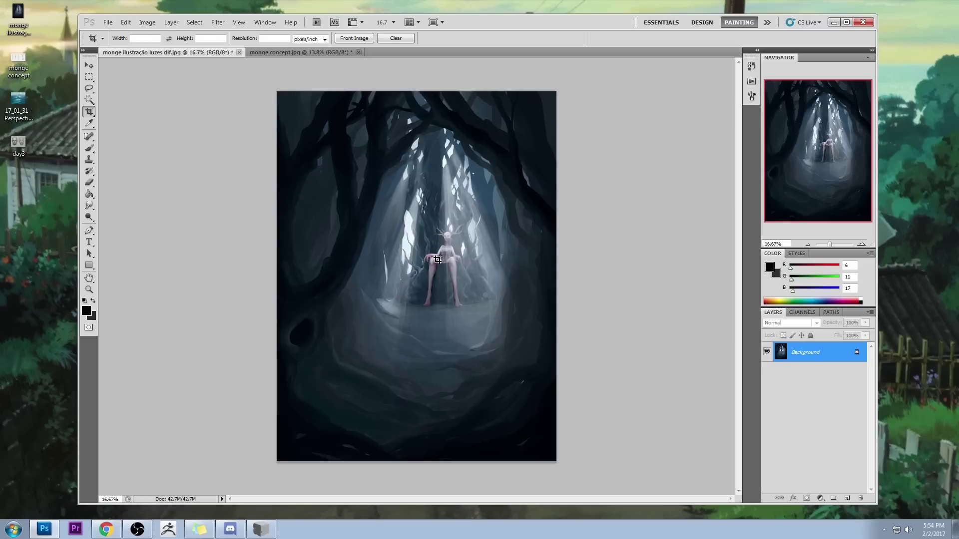
Step: Choose the 100 px brush preset for painting and enlarge it to 900 px
{"action": "key", "text": "b"}
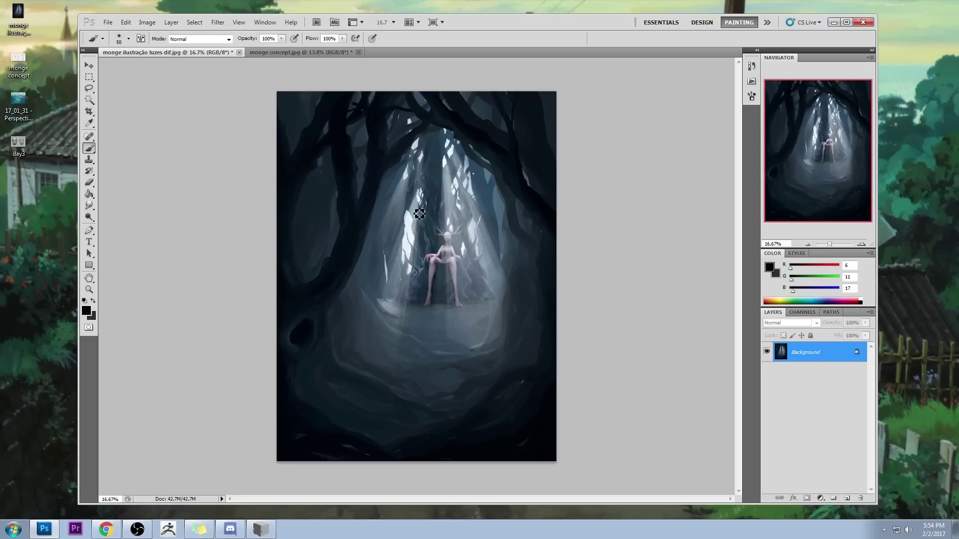
{"action": "right_click", "coordinate": [444, 224]}
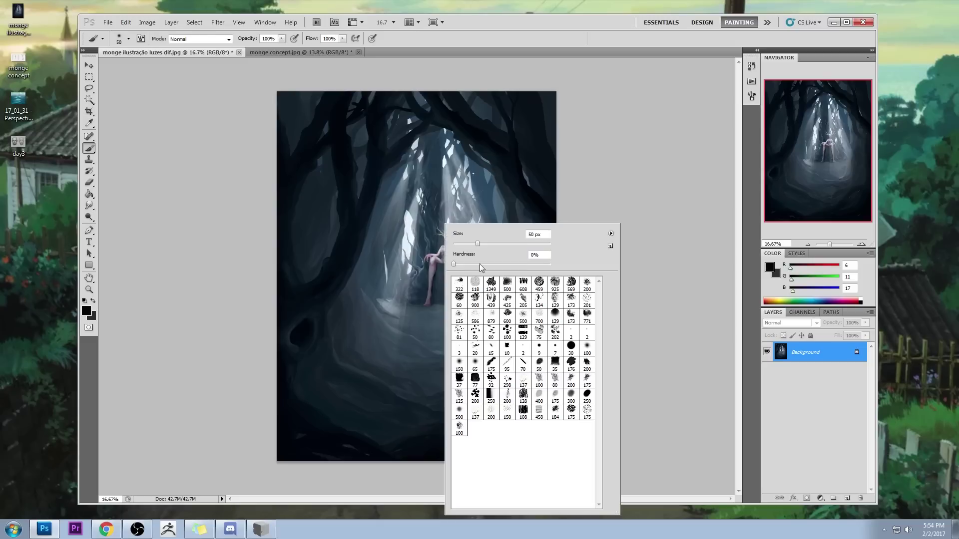
{"action": "left_click", "coordinate": [588, 352]}
{"action": "left_click", "coordinate": [677, 287]}
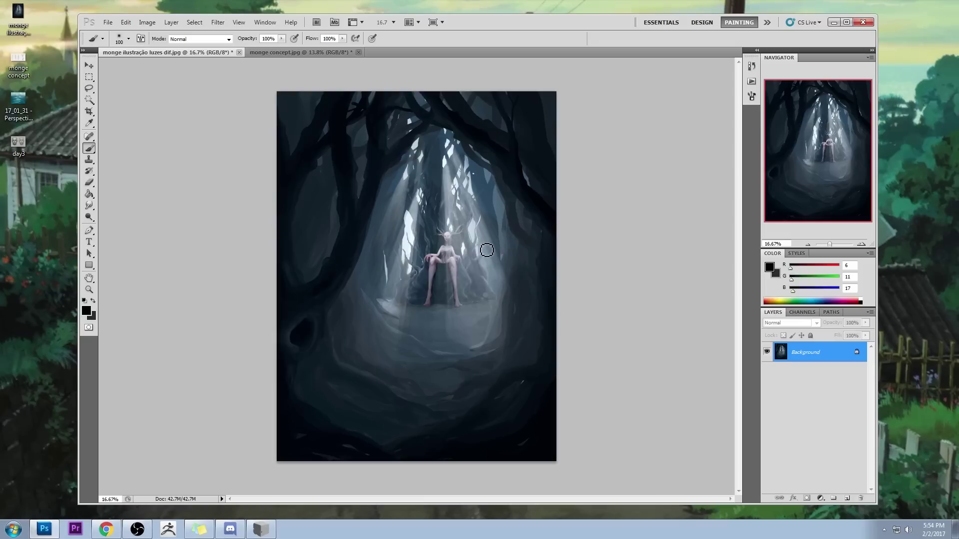
{"action": "key", "text": "bracketright"}
{"action": "key", "text": "bracketright"}
{"action": "key", "text": "bracketright"}
{"action": "key", "text": "bracketright"}
{"action": "key", "text": "bracketright"}
{"action": "key", "text": "bracketright"}
{"action": "key", "text": "bracketright"}
{"action": "key", "text": "bracketright"}
Step: Set the brush to 52% opacity and Darken mode
{"action": "mouse_move", "coordinate": [282, 38]}
{"action": "left_mouse_down"}
{"action": "mouse_move", "coordinate": [280, 49]}
{"action": "mouse_move", "coordinate": [258, 52]}
{"action": "left_mouse_up"}
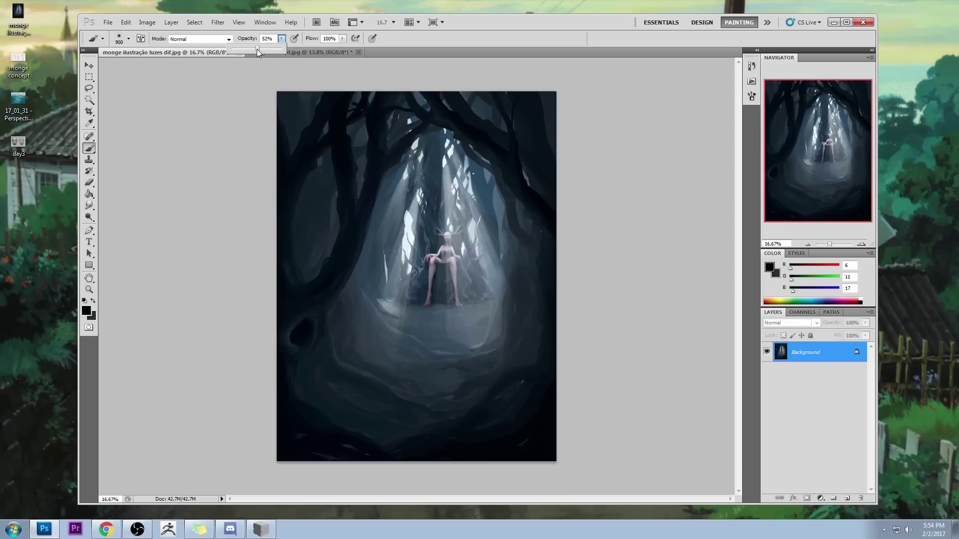
{"action": "left_click", "coordinate": [213, 39]}
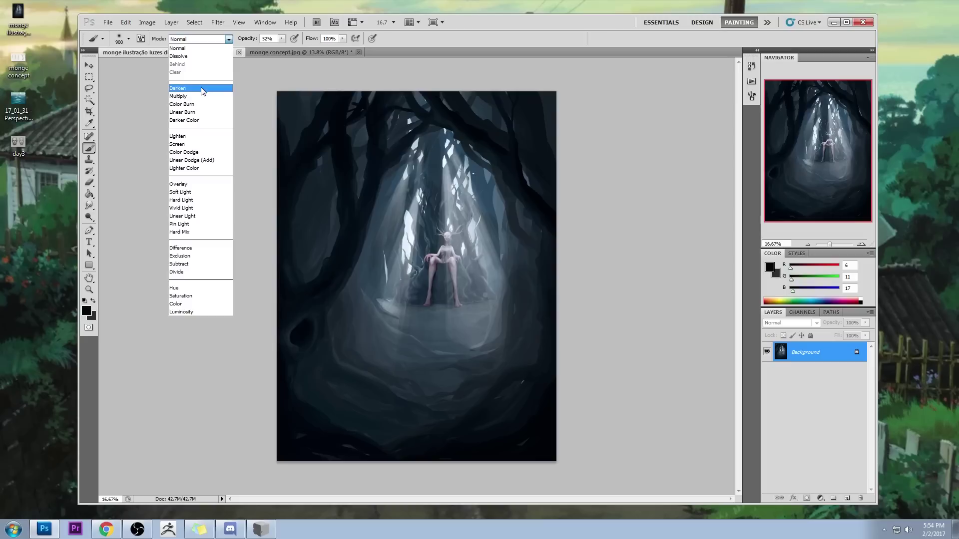
{"action": "left_click", "coordinate": [195, 90]}
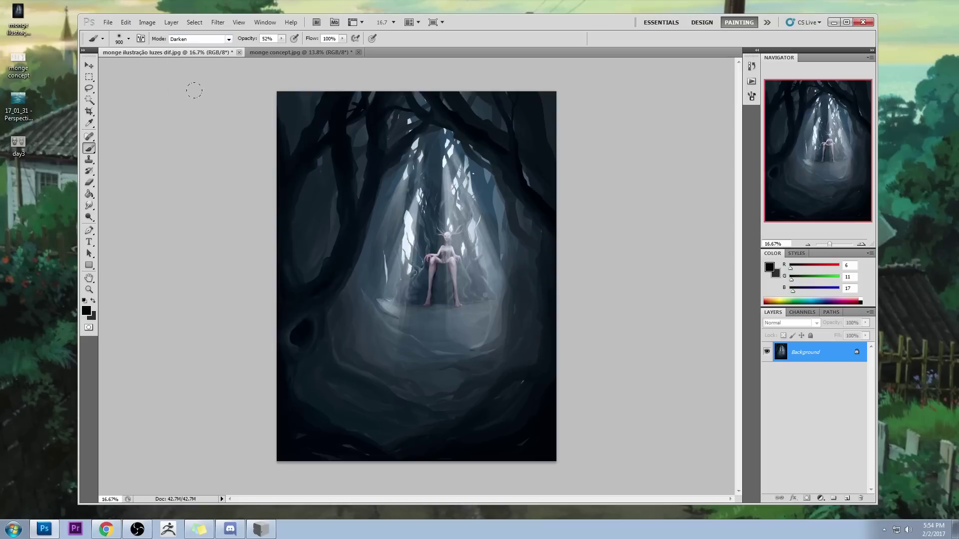
Step: On a new layer, darken the creature's body with a sampled blue-grey at 250 px, and erase the excess paint
{"action": "left_click", "coordinate": [445, 236], "text": "alt"}
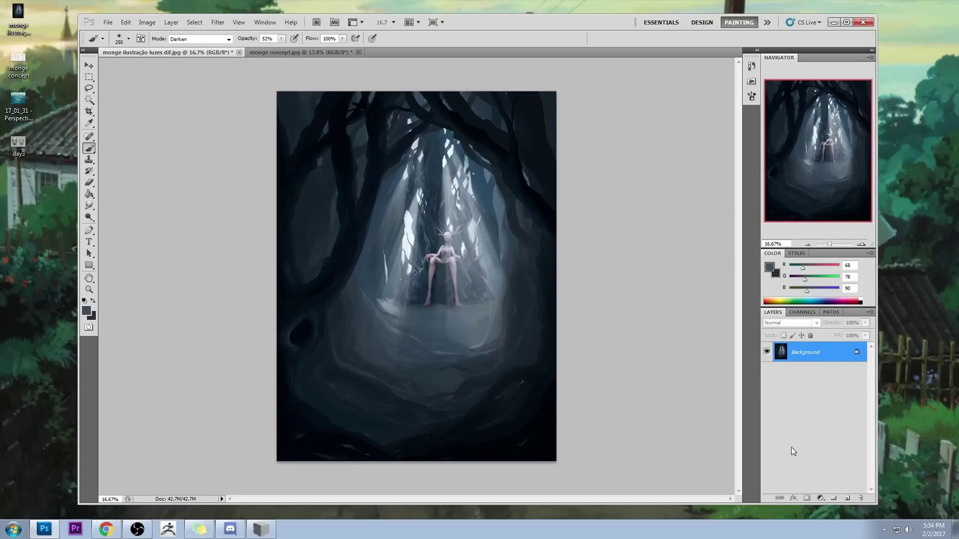
{"action": "left_click", "coordinate": [833, 498]}
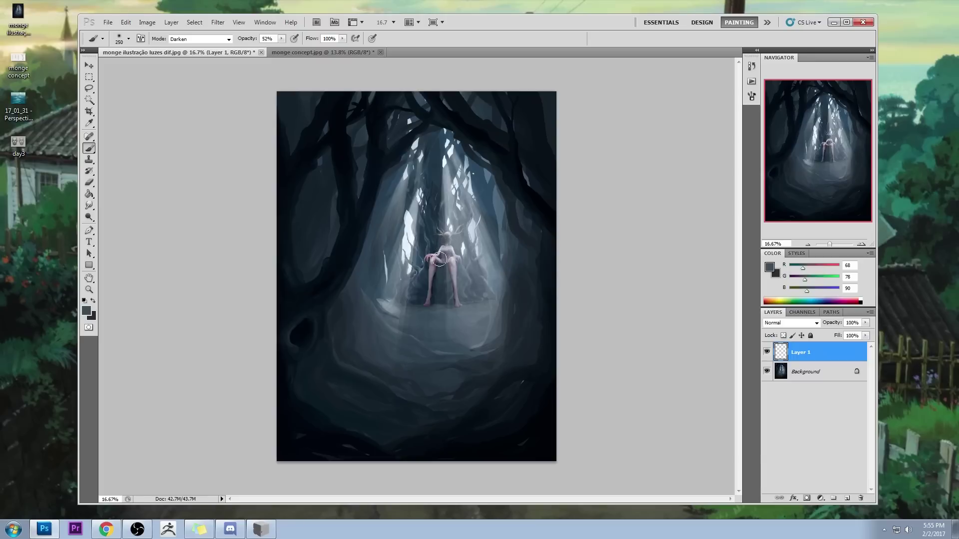
{"action": "mouse_move", "coordinate": [440, 259]}
{"action": "left_mouse_down"}
{"action": "mouse_move", "coordinate": [434, 285]}
{"action": "mouse_move", "coordinate": [451, 265]}
{"action": "mouse_move", "coordinate": [452, 280]}
{"action": "mouse_move", "coordinate": [451, 258]}
{"action": "mouse_move", "coordinate": [455, 297]}
{"action": "mouse_move", "coordinate": [443, 253]}
{"action": "left_mouse_up"}
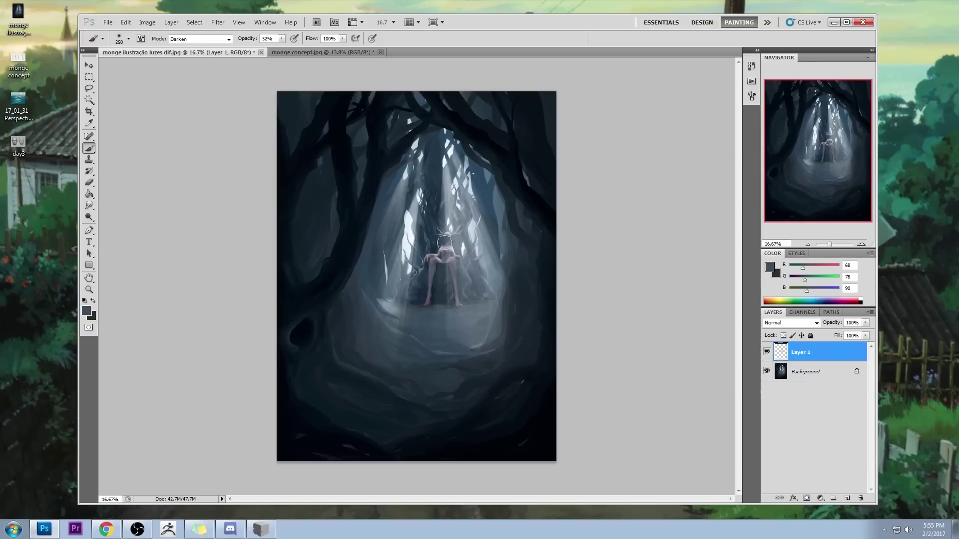
{"action": "key", "text": "e"}
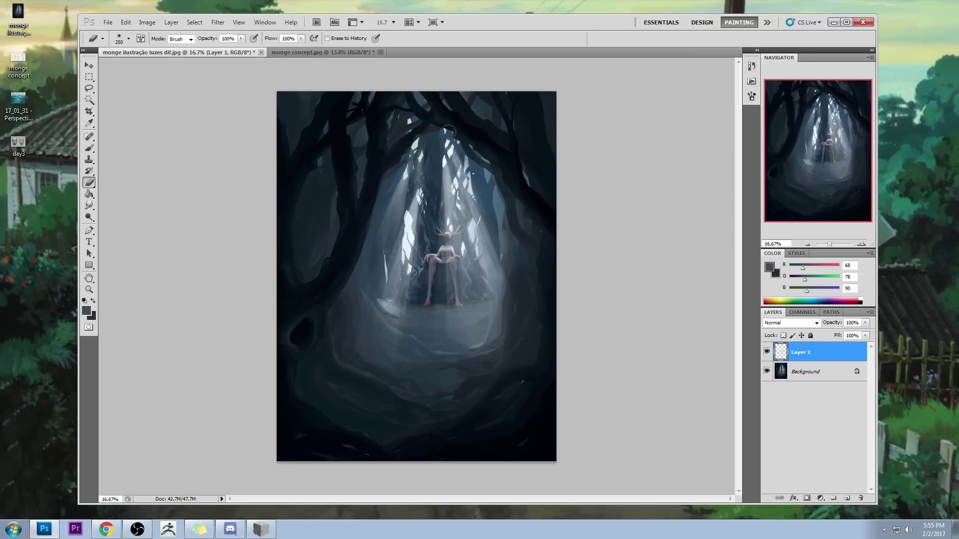
Step: Add a second layer in Color mode and paint sampled grey over the creature to mute its pink tones
{"action": "key", "text": "b"}
{"action": "left_click", "coordinate": [455, 249], "text": "alt"}
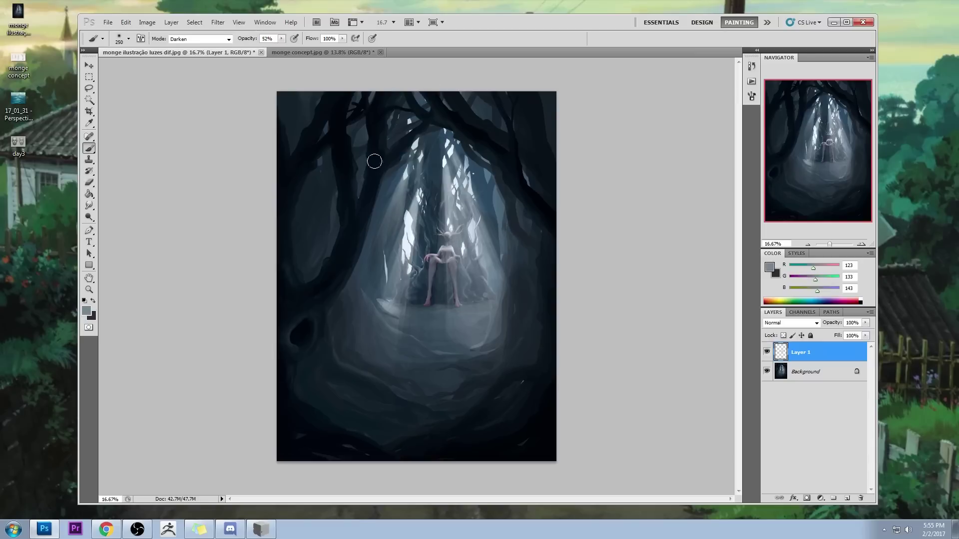
{"action": "left_click", "coordinate": [194, 40]}
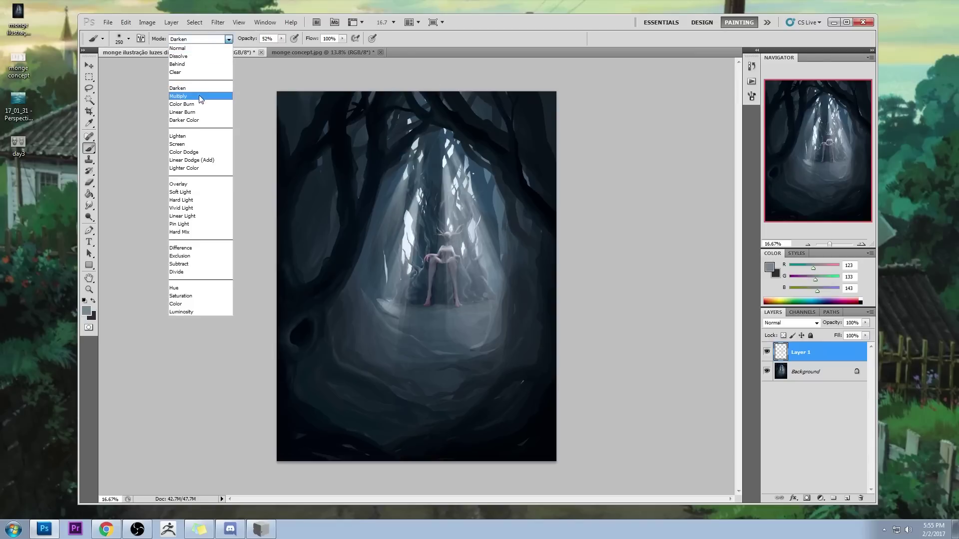
{"action": "left_click", "coordinate": [847, 498]}
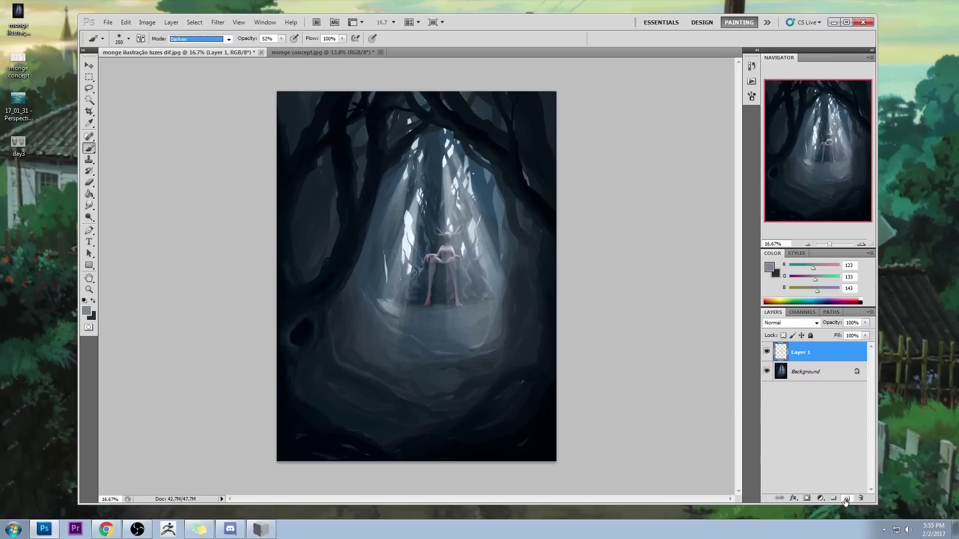
{"action": "left_click", "coordinate": [847, 498]}
{"action": "left_click", "coordinate": [786, 323]}
{"action": "left_click", "coordinate": [786, 306]}
{"action": "key", "text": "bracketright"}
{"action": "key", "text": "bracketright"}
{"action": "key", "text": "bracketright"}
{"action": "key", "text": "bracketright"}
{"action": "key", "text": "bracketright"}
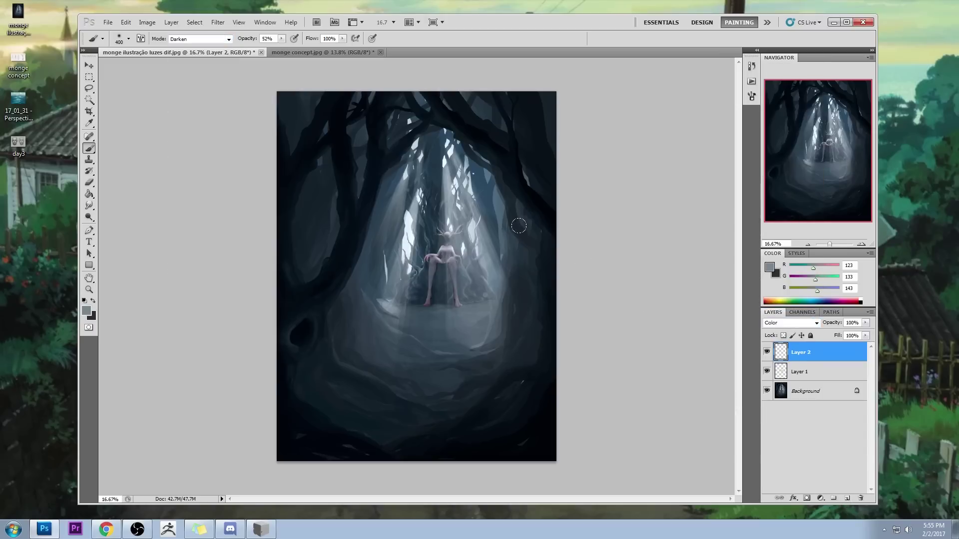
{"action": "left_click", "coordinate": [457, 238], "text": "alt"}
Step: Soften the overpainting of the creature on Layer 1 and Layer 2 with a 175 px eraser at 32% opacity
{"action": "right_click", "coordinate": [816, 379]}
{"action": "key", "text": "Escape"}
{"action": "key", "text": "e"}
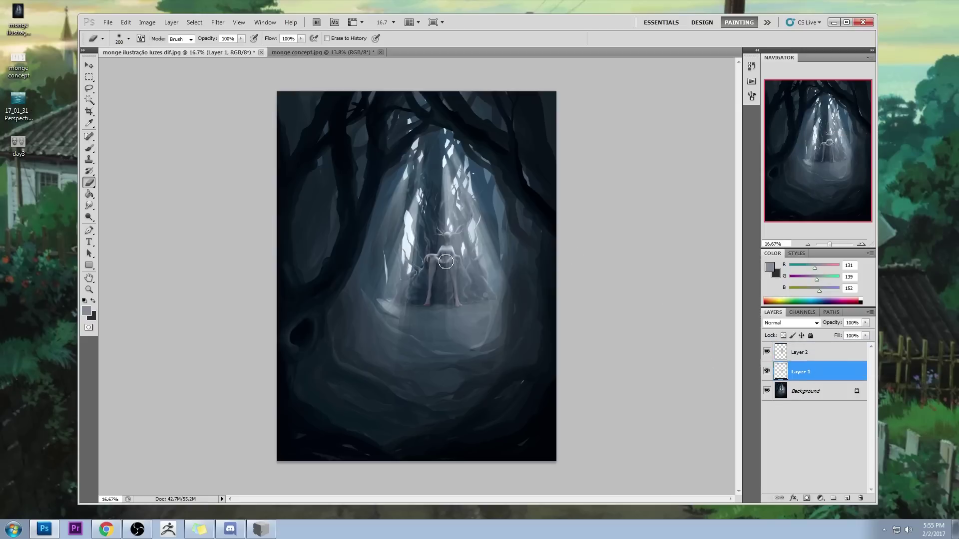
{"action": "key", "text": "bracketleft"}
{"action": "left_click_drag", "start_coordinate": [241, 44], "coordinate": [212, 50]}
{"action": "key", "text": "alt+bracketright"}
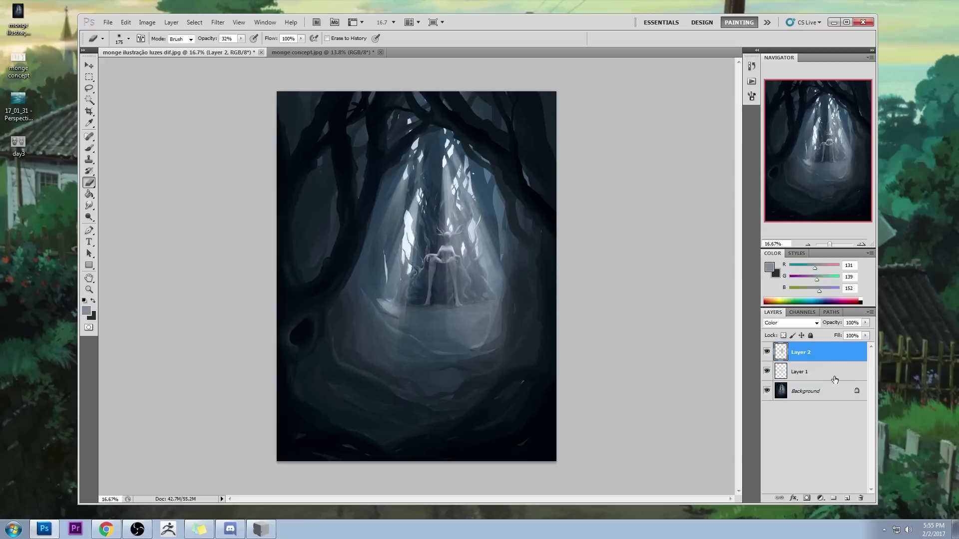
{"action": "left_click", "coordinate": [834, 379]}
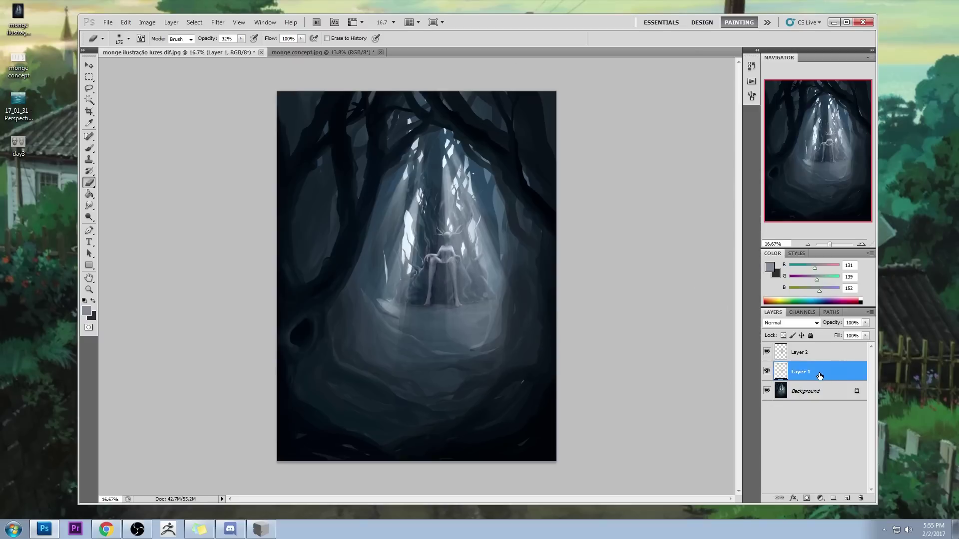
Step: Merge both overpainting layers down into the Background
{"action": "right_click", "coordinate": [819, 376]}
{"action": "left_click", "coordinate": [844, 338]}
{"action": "right_click", "coordinate": [816, 349]}
{"action": "left_click", "coordinate": [843, 373]}
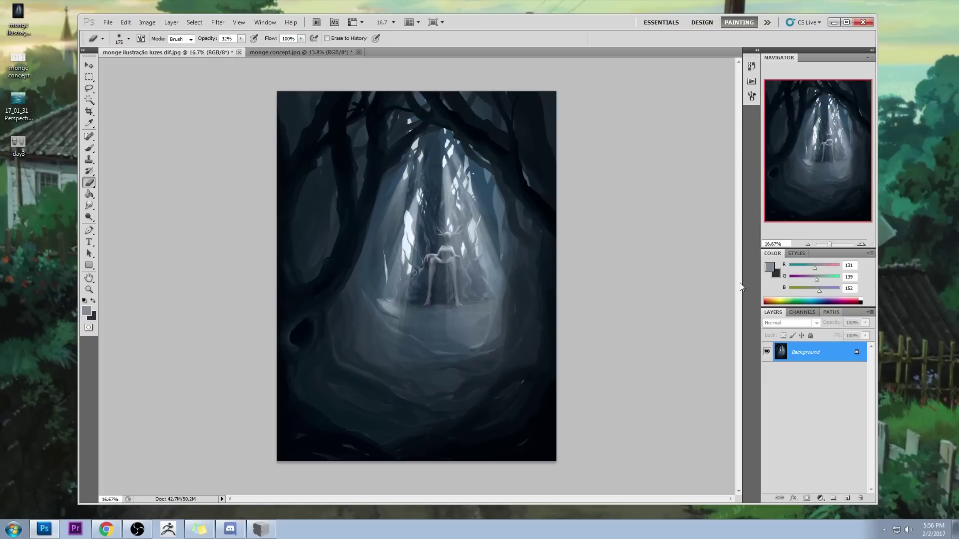
Step: Copy the creature's lower legs and nearby ground to a new layer, shift them slightly upward, blend the edges with the eraser, and compare before and after
{"action": "key", "text": "l"}
{"action": "mouse_move", "coordinate": [420, 282]}
{"action": "left_mouse_down"}
{"action": "mouse_move", "coordinate": [480, 310]}
{"action": "mouse_move", "coordinate": [418, 281]}
{"action": "left_mouse_up"}
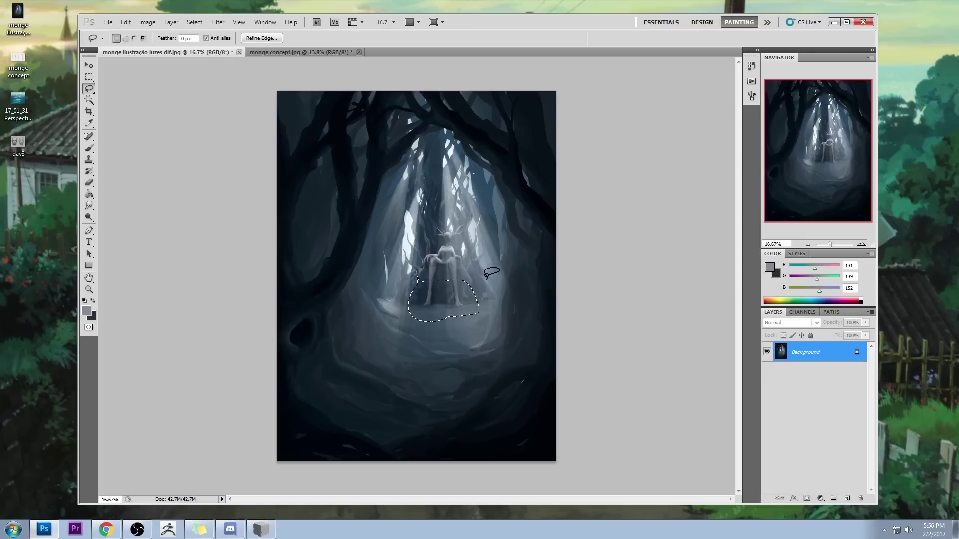
{"action": "key", "text": "ctrl+j"}
{"action": "key", "text": "v"}
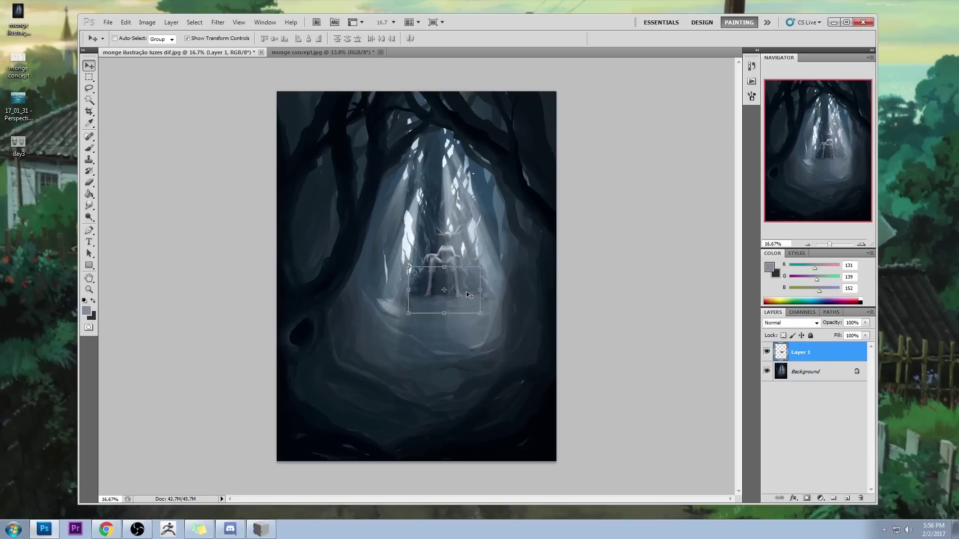
{"action": "key", "text": "e"}
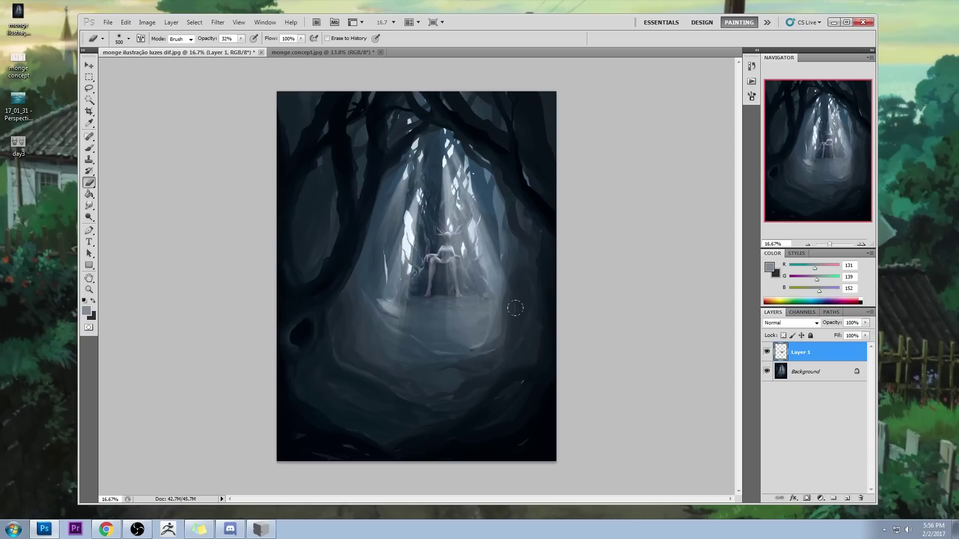
{"action": "left_click", "coordinate": [766, 352]}
{"action": "left_click", "coordinate": [766, 352]}
{"action": "left_click", "coordinate": [766, 352]}
{"action": "left_click", "coordinate": [766, 352]}
Step: Roll back the latest eraser strokes on the copied leg layer in the History
{"action": "key", "text": "v"}
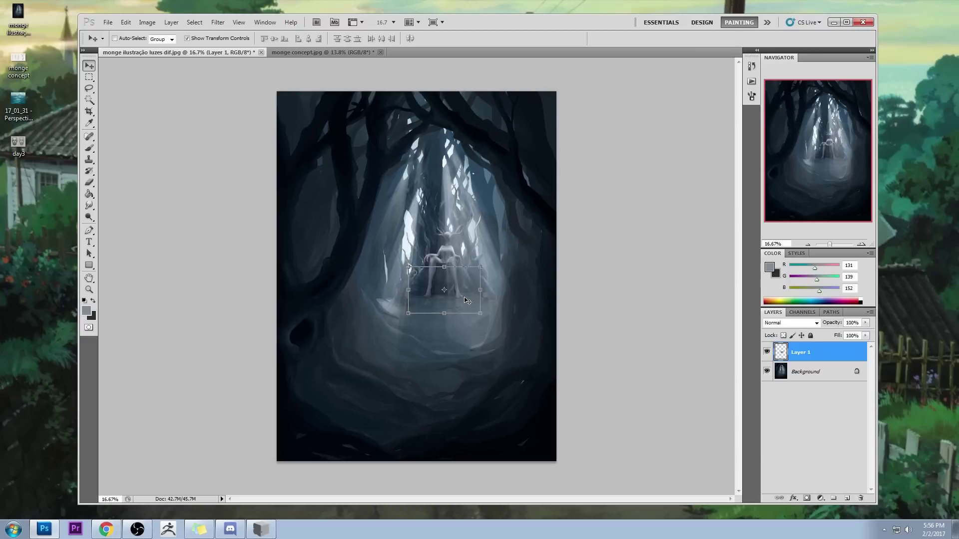
{"action": "left_click_drag", "start_coordinate": [467, 301], "coordinate": [471, 300]}
{"action": "left_click", "coordinate": [751, 65]}
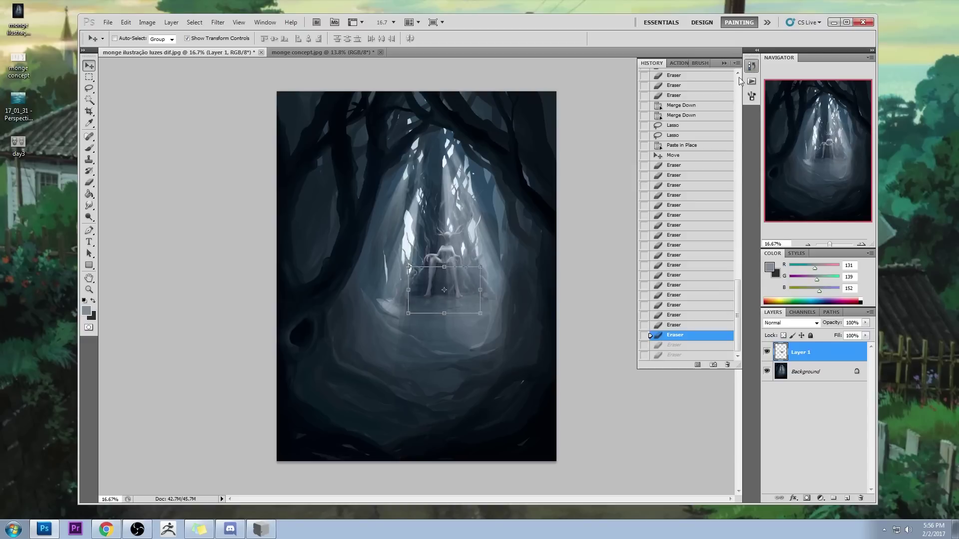
{"action": "left_click", "coordinate": [680, 315]}
{"action": "left_click", "coordinate": [679, 285]}
{"action": "left_click", "coordinate": [678, 255]}
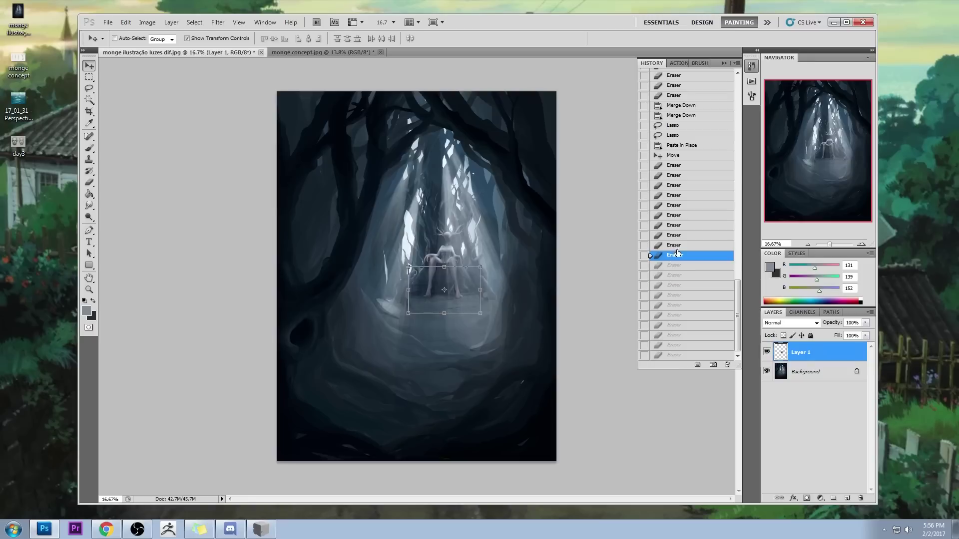
{"action": "left_click", "coordinate": [724, 63]}
Step: Merge the copied leg layer down into the Background
{"action": "key", "text": "b"}
{"action": "left_click", "coordinate": [434, 317], "text": "alt"}
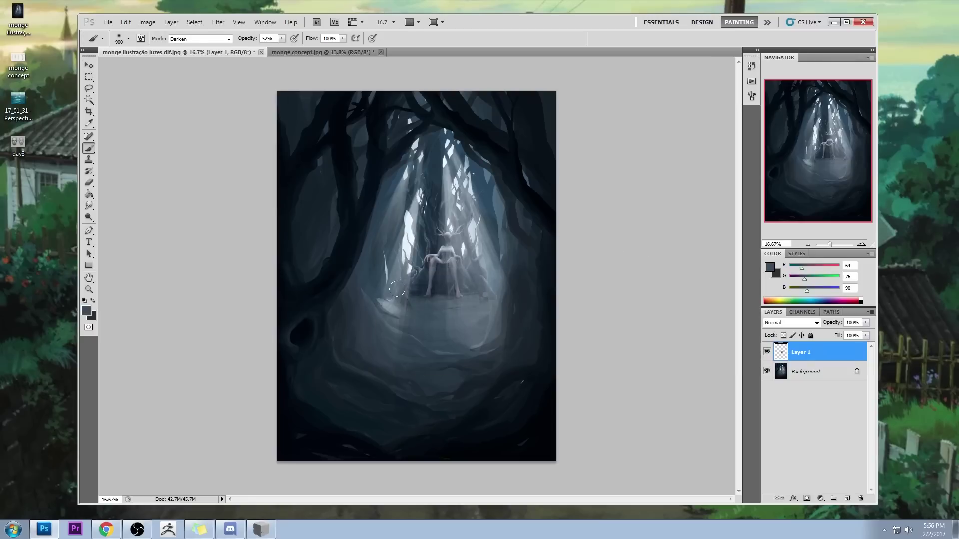
{"action": "right_click", "coordinate": [819, 355]}
{"action": "left_click", "coordinate": [849, 324]}
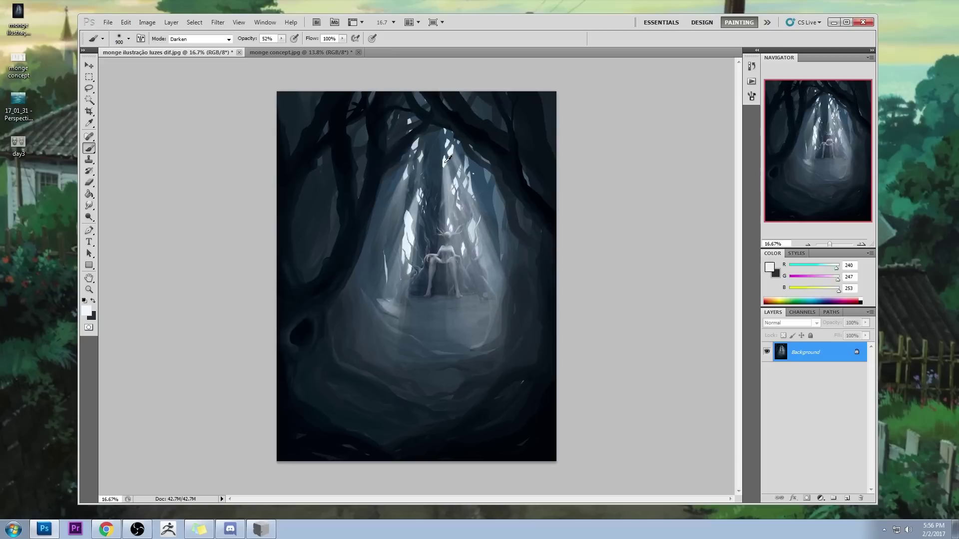
Step: On a new layer, paint a pale pool of light on the ground before the creature with sampled light blue in Normal mode
{"action": "left_click", "coordinate": [451, 288], "text": "alt"}
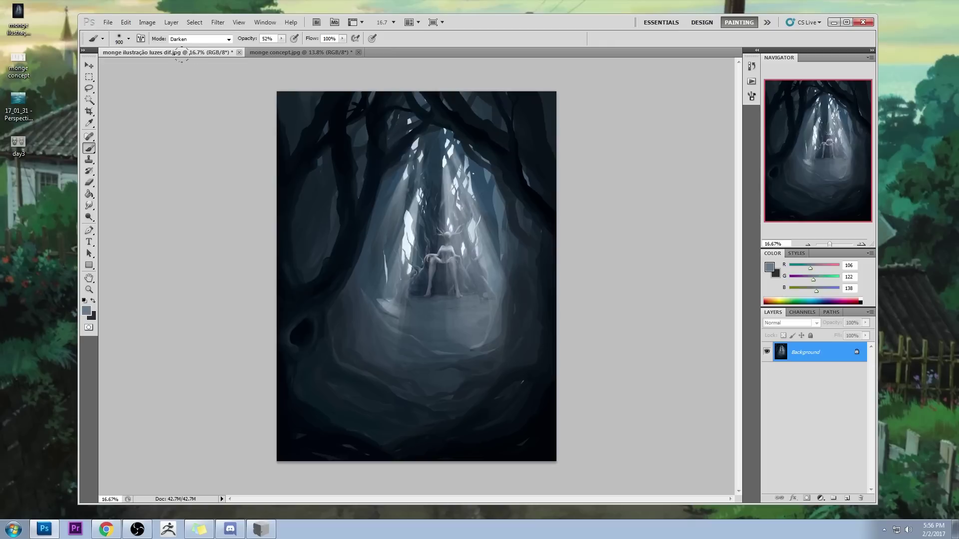
{"action": "left_click", "coordinate": [199, 39]}
{"action": "left_click", "coordinate": [189, 45]}
{"action": "left_click", "coordinate": [847, 498]}
{"action": "left_click", "coordinate": [454, 179], "text": "alt"}
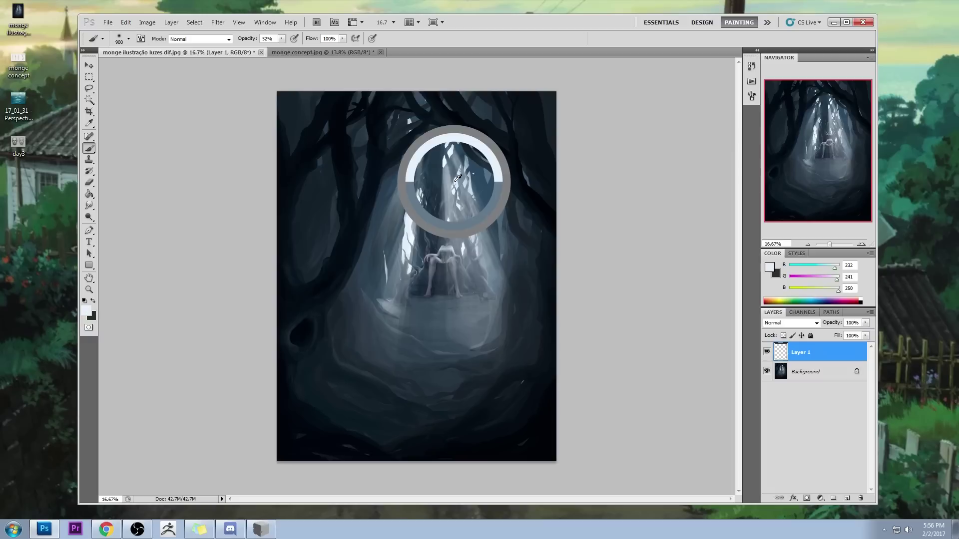
{"action": "key", "text": "bracketleft"}
{"action": "key", "text": "bracketleft"}
{"action": "mouse_move", "coordinate": [473, 314]}
{"action": "left_mouse_down"}
{"action": "mouse_move", "coordinate": [486, 312]}
{"action": "mouse_move", "coordinate": [395, 308]}
{"action": "mouse_move", "coordinate": [494, 327]}
{"action": "mouse_move", "coordinate": [419, 327]}
{"action": "mouse_move", "coordinate": [472, 344]}
{"action": "left_mouse_up"}
{"action": "key", "text": "bracketright"}
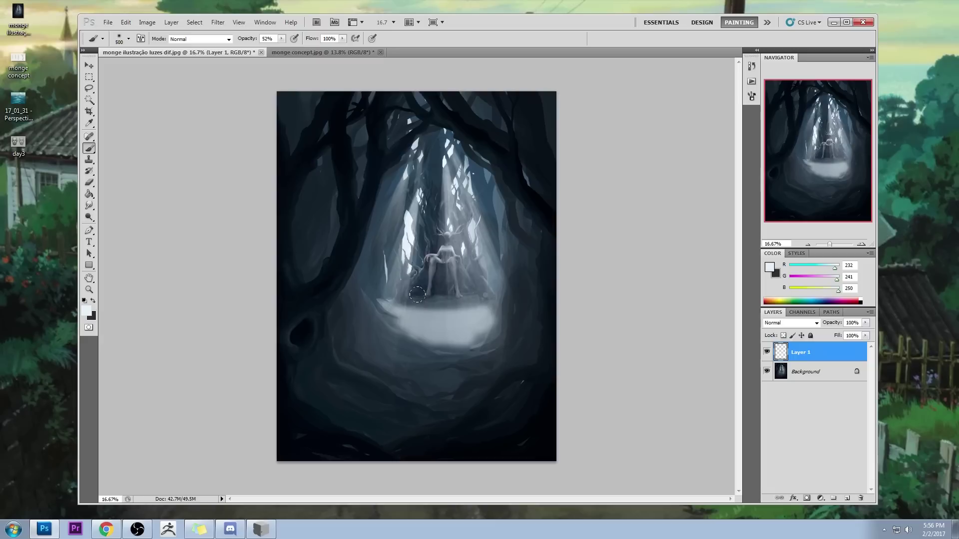
Step: Paint dark shadow streaks across the pale pool of light with a size 200 brush in sampled dark blue
{"action": "key", "text": "bracketleft"}
{"action": "key", "text": "bracketleft"}
{"action": "key", "text": "bracketleft"}
{"action": "left_click", "coordinate": [437, 296], "text": "alt"}
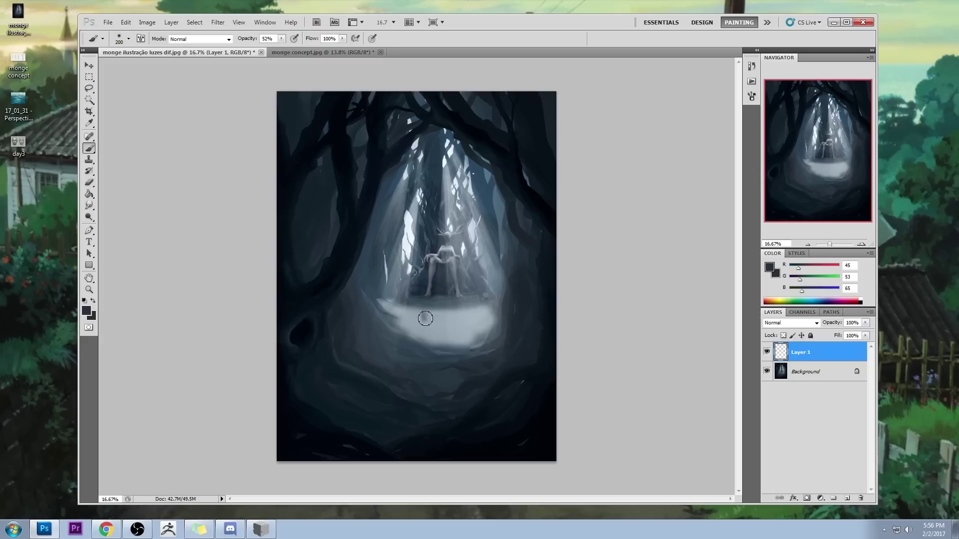
{"action": "left_click_drag", "start_coordinate": [424, 319], "coordinate": [426, 324]}
{"action": "mouse_move", "coordinate": [422, 325]}
{"action": "left_mouse_down"}
{"action": "mouse_move", "coordinate": [422, 339]}
{"action": "mouse_move", "coordinate": [464, 337]}
{"action": "mouse_move", "coordinate": [463, 348]}
{"action": "left_mouse_up"}
{"action": "left_click", "coordinate": [461, 333]}
{"action": "left_click_drag", "start_coordinate": [472, 309], "coordinate": [492, 334]}
{"action": "left_click_drag", "start_coordinate": [469, 297], "coordinate": [472, 313]}
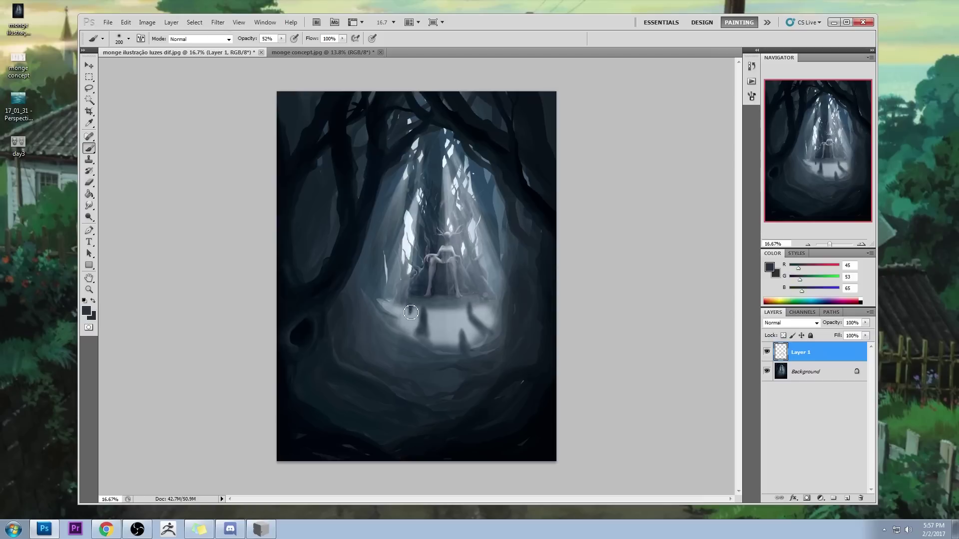
{"action": "mouse_move", "coordinate": [412, 302]}
{"action": "left_mouse_down"}
{"action": "mouse_move", "coordinate": [415, 316]}
{"action": "mouse_move", "coordinate": [389, 336]}
{"action": "mouse_move", "coordinate": [407, 320]}
{"action": "mouse_move", "coordinate": [446, 319]}
{"action": "mouse_move", "coordinate": [445, 311]}
{"action": "mouse_move", "coordinate": [448, 339]}
{"action": "left_mouse_up"}
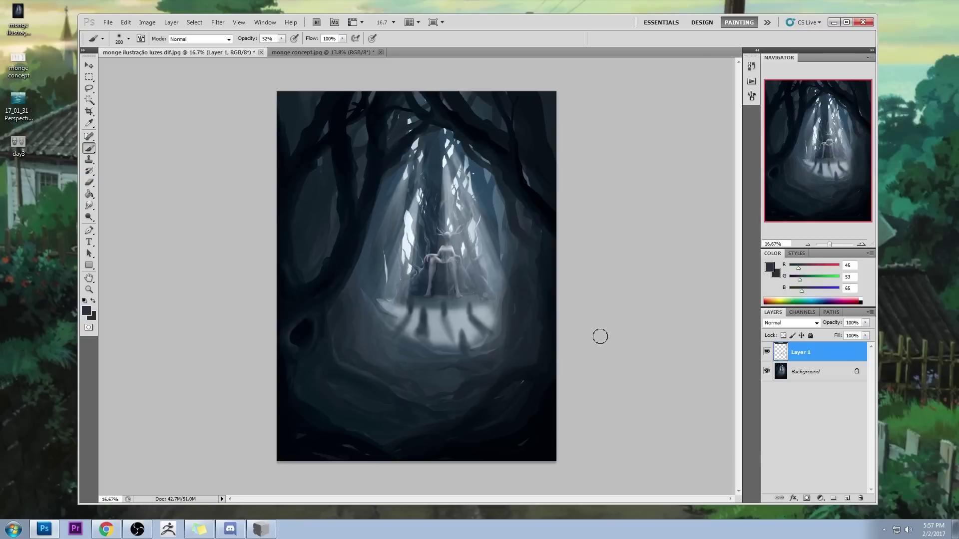
Step: Undo the dark streaks painted over the pool of light
{"action": "key", "text": "ctrl+alt+z"}
{"action": "key", "text": "ctrl+alt+z"}
{"action": "key", "text": "ctrl+alt+z"}
{"action": "key", "text": "ctrl+alt+z"}
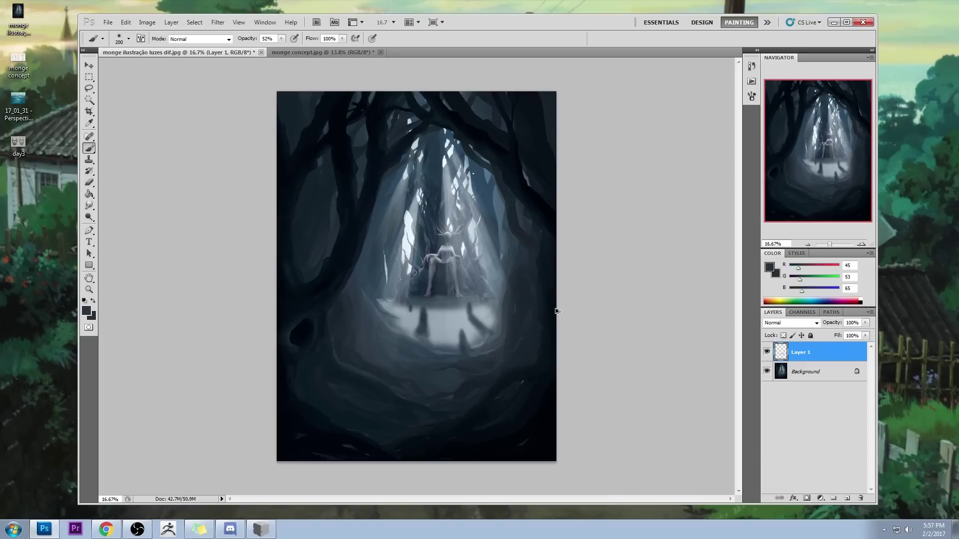
{"action": "mouse_move", "coordinate": [477, 306]}
{"action": "left_mouse_down"}
{"action": "mouse_move", "coordinate": [475, 336]}
{"action": "mouse_move", "coordinate": [469, 315]}
{"action": "mouse_move", "coordinate": [463, 352]}
{"action": "mouse_move", "coordinate": [461, 342]}
{"action": "left_mouse_up"}
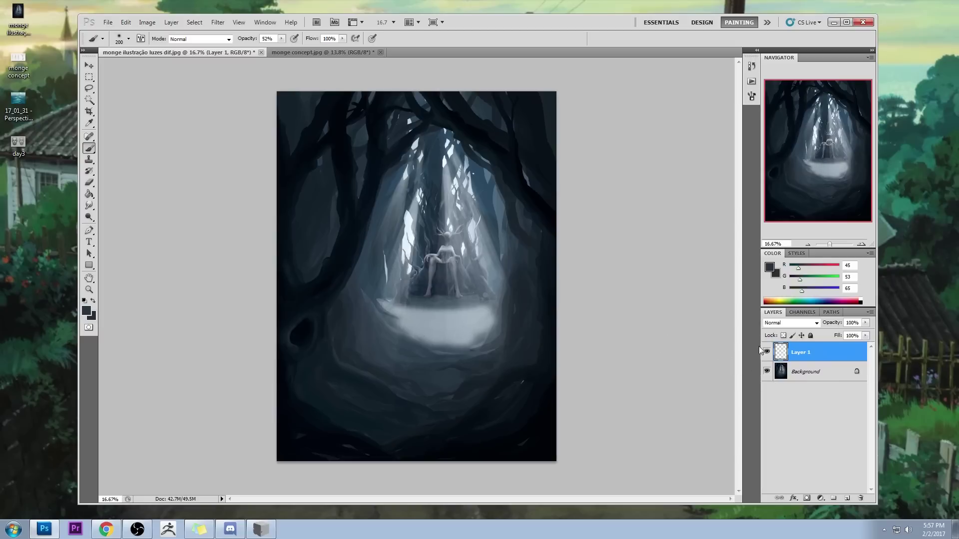
Step: Switch to PortraitStudio, adjust the directional light's rotation on the head model, and return to the painting in Photoshop
{"action": "left_click", "coordinate": [265, 527]}
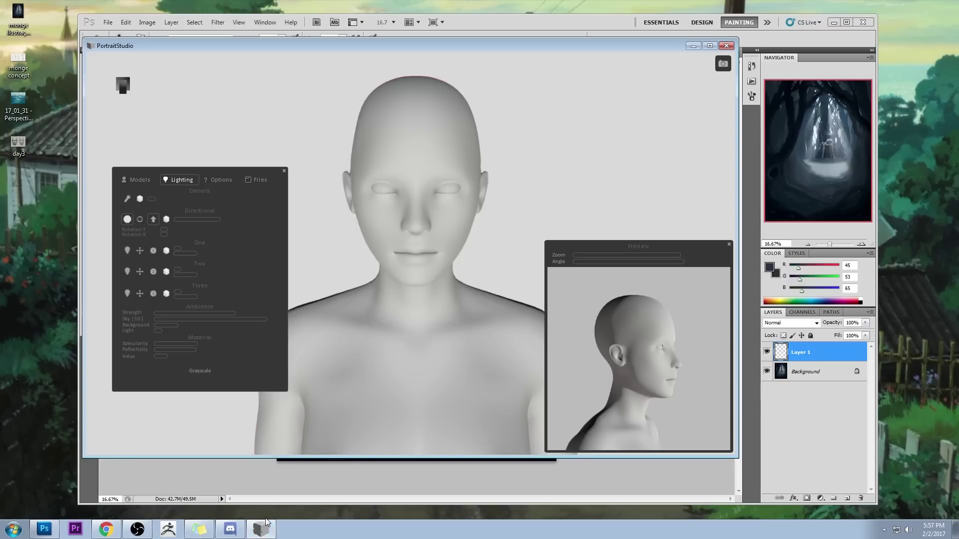
{"action": "left_click", "coordinate": [179, 254]}
{"action": "mouse_move", "coordinate": [168, 229]}
{"action": "left_mouse_down"}
{"action": "mouse_move", "coordinate": [217, 230]}
{"action": "mouse_move", "coordinate": [158, 233]}
{"action": "left_mouse_up"}
{"action": "mouse_move", "coordinate": [166, 232]}
{"action": "left_mouse_down"}
{"action": "mouse_move", "coordinate": [224, 229]}
{"action": "mouse_move", "coordinate": [166, 238]}
{"action": "left_mouse_up"}
{"action": "left_click", "coordinate": [514, 22]}
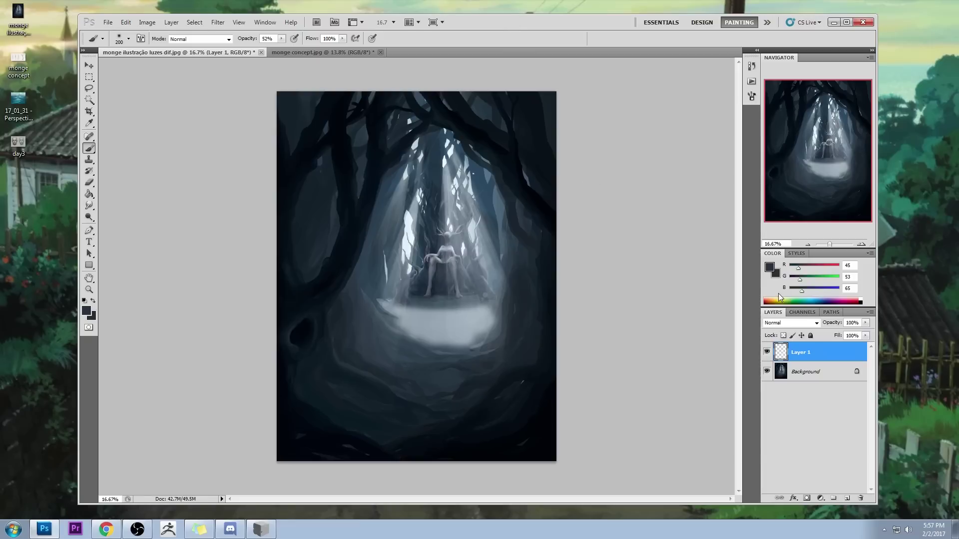
Step: Lower the light pool layer's fill to 45% and merge it down into the Background
{"action": "left_click_drag", "start_coordinate": [839, 346], "coordinate": [837, 346]}
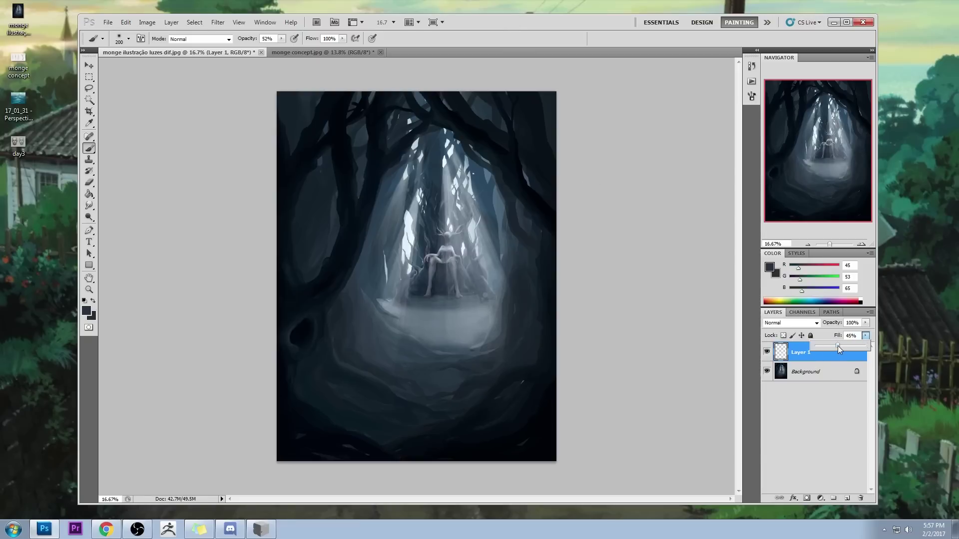
{"action": "right_click", "coordinate": [823, 362]}
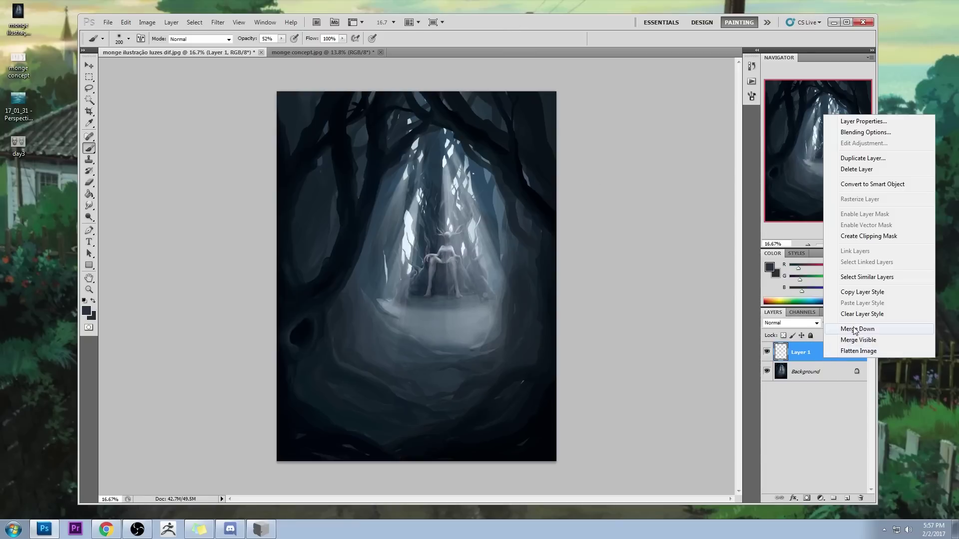
{"action": "left_click", "coordinate": [849, 328]}
Step: Copy the whole reworked painting, revert the document to its original History snapshot, and paste the copy in place as a new layer
{"action": "key", "text": "ctrl+a"}
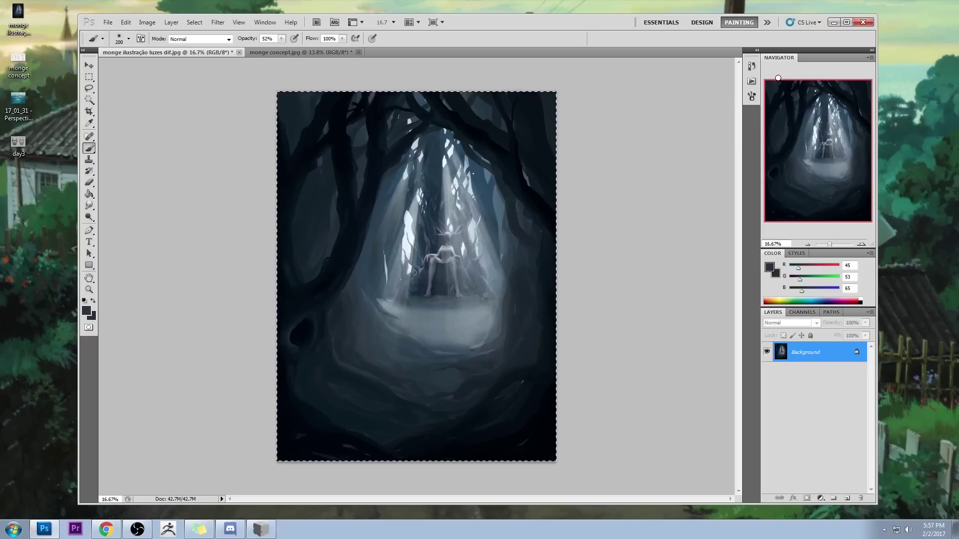
{"action": "left_click", "coordinate": [751, 66]}
{"action": "left_click_drag", "start_coordinate": [736, 313], "coordinate": [736, 107]}
{"action": "left_click", "coordinate": [698, 77]}
{"action": "key", "text": "ctrl+shift+v"}
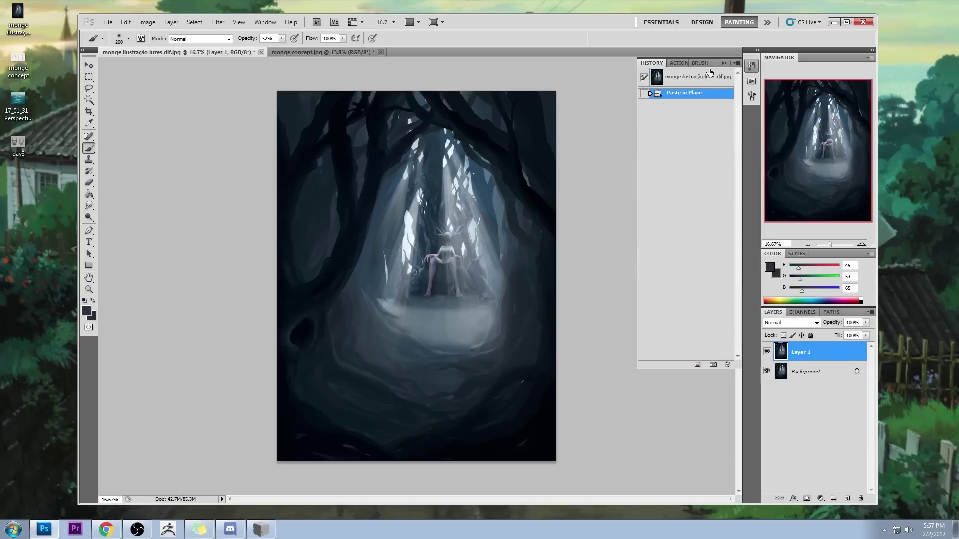
{"action": "left_click", "coordinate": [725, 64]}
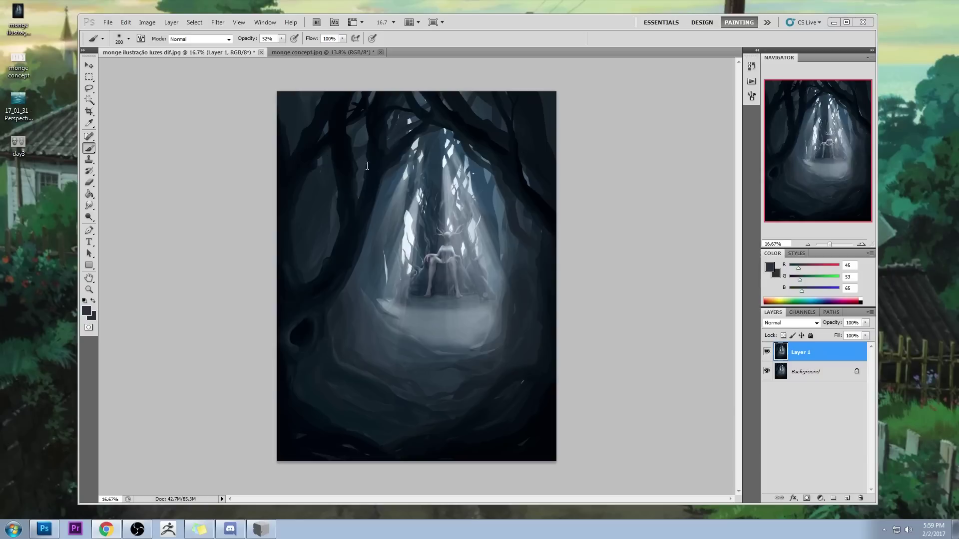
Step: Crop the canvas to a full-width horizontal band running from the upper light shafts to the ground light before the creature
{"action": "key", "text": "c"}
{"action": "mouse_move", "coordinate": [276, 139]}
{"action": "left_mouse_down"}
{"action": "mouse_move", "coordinate": [448, 239]}
{"action": "mouse_move", "coordinate": [649, 337]}
{"action": "left_mouse_up"}
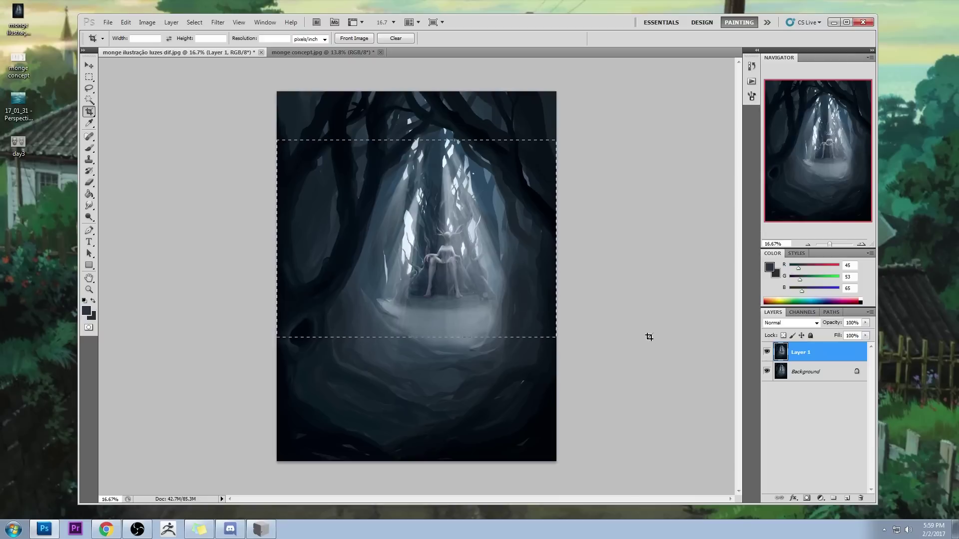
{"action": "key", "text": "Return"}
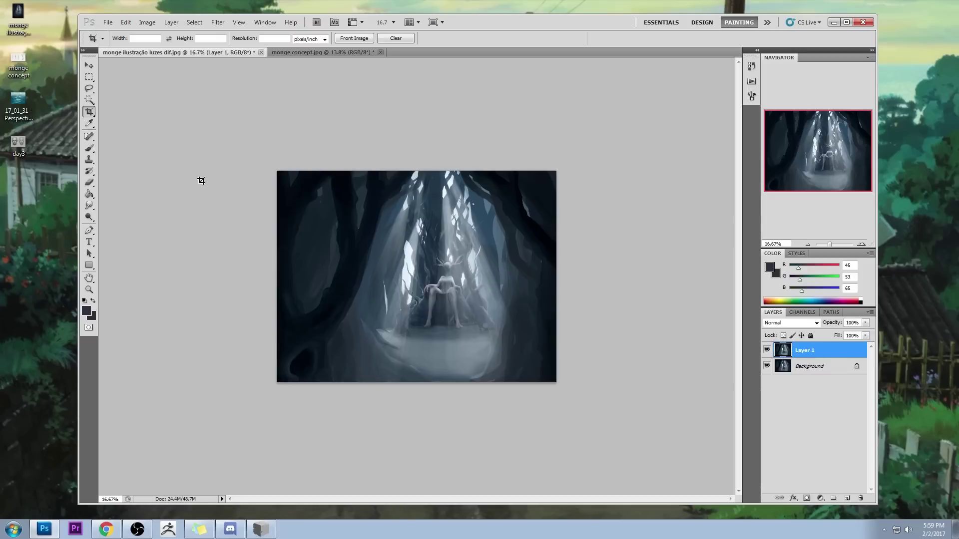
Step: Brighten the highlights of both light shafts on Layer 1 with the Dodge tool and a size 1000 brush
{"action": "left_click", "coordinate": [89, 217]}
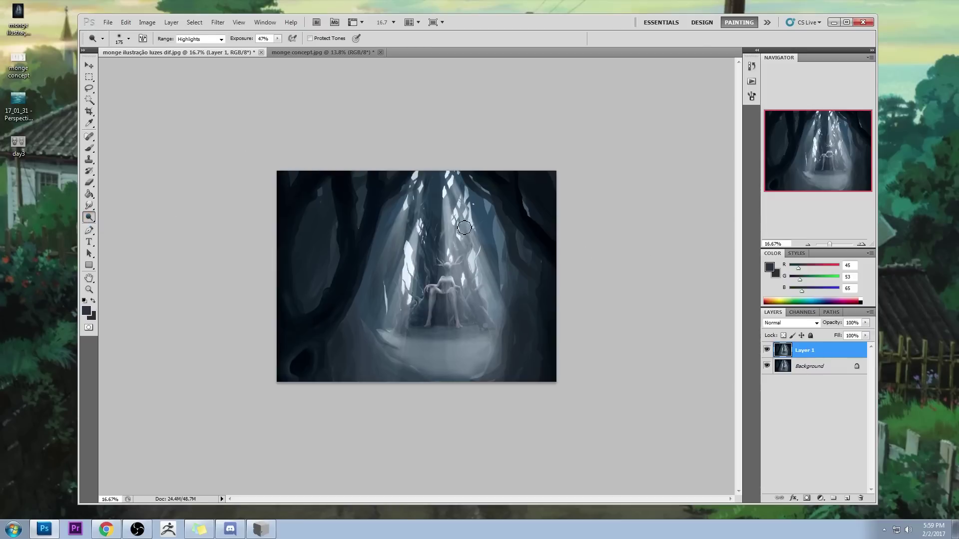
{"action": "key", "text": "bracketright"}
{"action": "key", "text": "bracketright"}
{"action": "key", "text": "bracketright"}
{"action": "key", "text": "bracketright"}
{"action": "key", "text": "bracketright"}
{"action": "key", "text": "bracketright"}
{"action": "key", "text": "bracketright"}
{"action": "key", "text": "bracketright"}
{"action": "key", "text": "bracketright"}
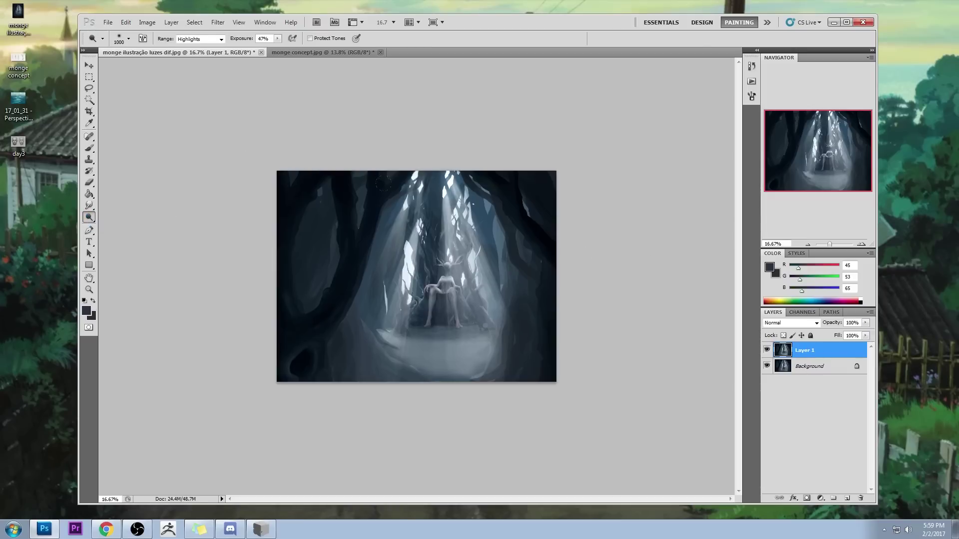
{"action": "left_click_drag", "start_coordinate": [411, 173], "coordinate": [403, 292]}
{"action": "left_click_drag", "start_coordinate": [457, 174], "coordinate": [456, 235]}
{"action": "key", "text": "bracketleft"}
{"action": "key", "text": "bracketleft"}
{"action": "key", "text": "bracketleft"}
{"action": "key", "text": "bracketleft"}
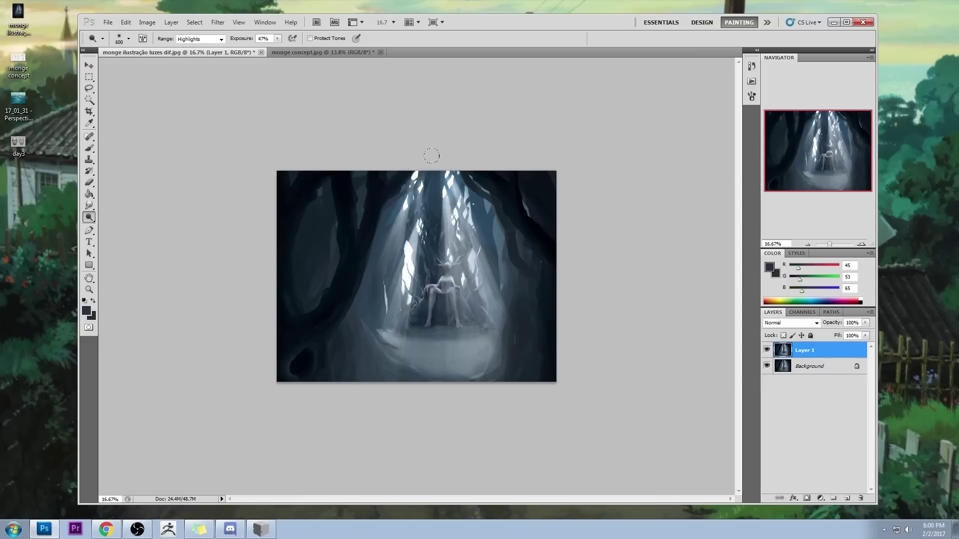
Step: Undo the last dodge stroke, sample white, and dodge the shafts of light again with a size 900 brush
{"action": "key", "text": "ctrl+z"}
{"action": "key", "text": "b"}
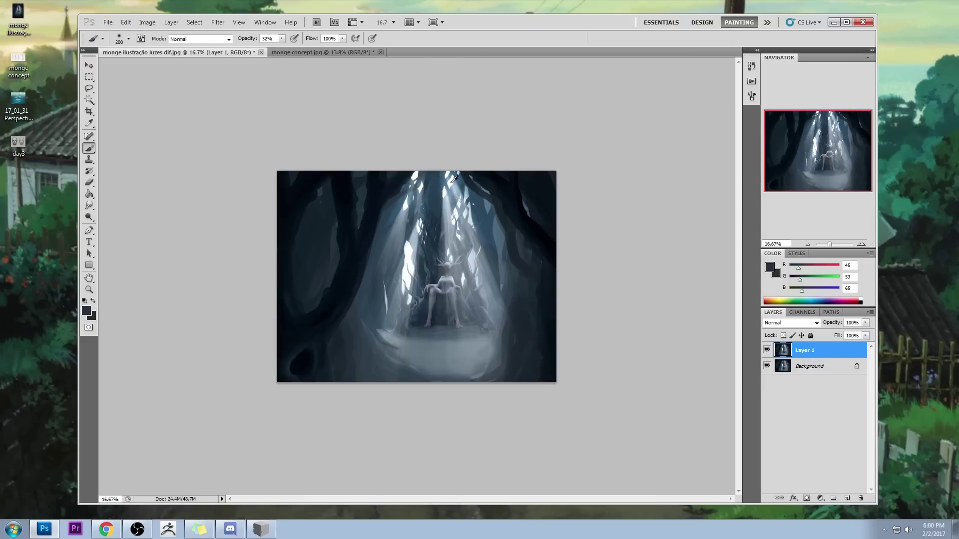
{"action": "left_click", "coordinate": [452, 181], "text": "alt"}
{"action": "key", "text": "o"}
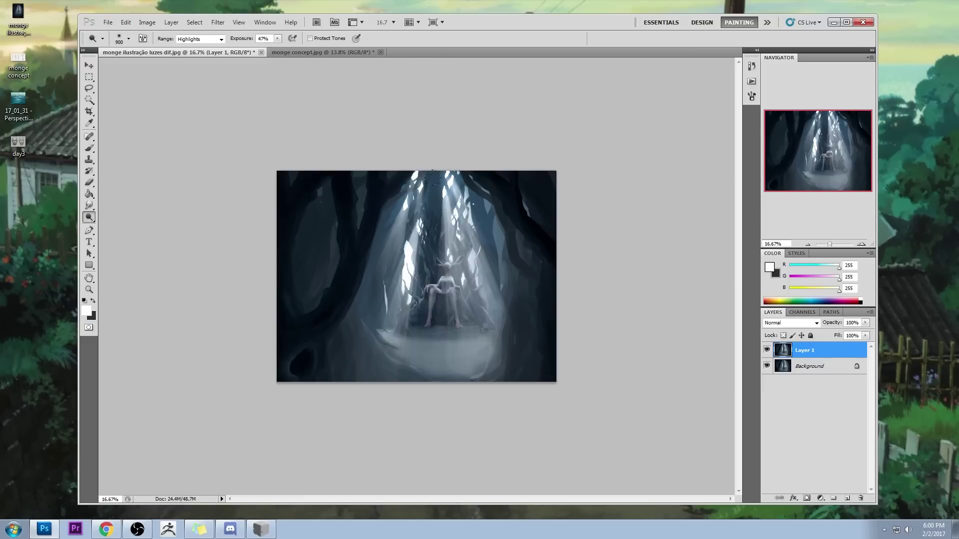
{"action": "left_click_drag", "start_coordinate": [450, 190], "coordinate": [450, 270]}
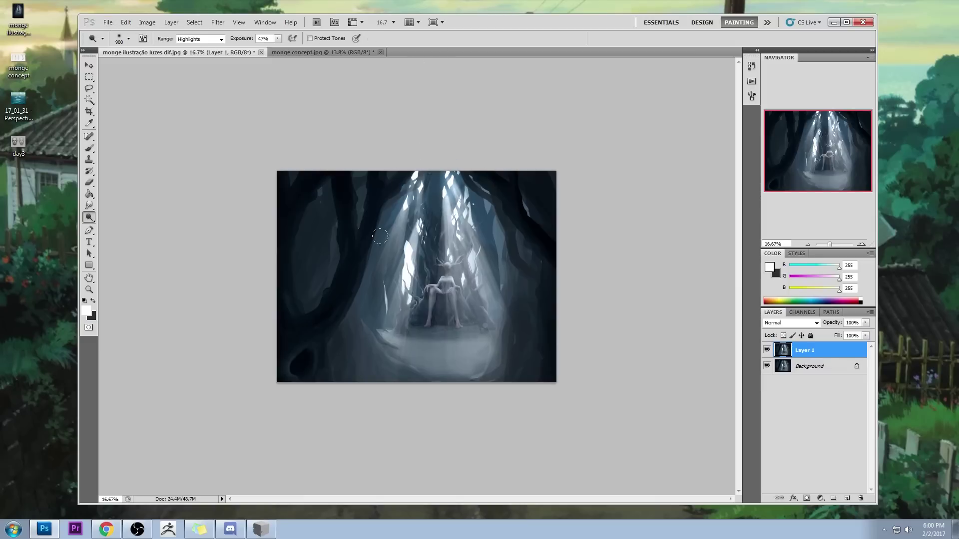
{"action": "left_click_drag", "start_coordinate": [392, 176], "coordinate": [404, 234]}
{"action": "left_click_drag", "start_coordinate": [388, 158], "coordinate": [378, 254]}
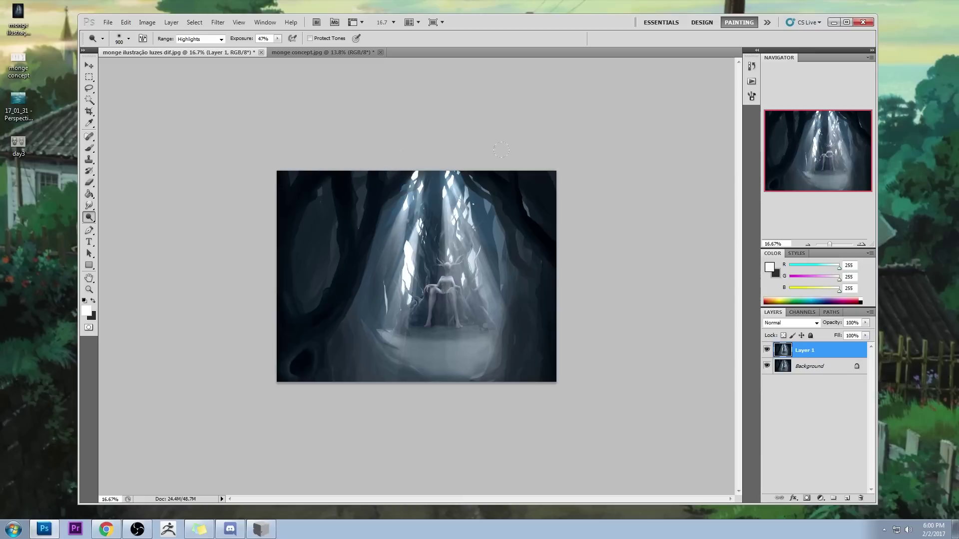
Step: Delete Layer 1 and restore it, and add a new layer above it in Multiply mode
{"action": "left_click", "coordinate": [860, 497]}
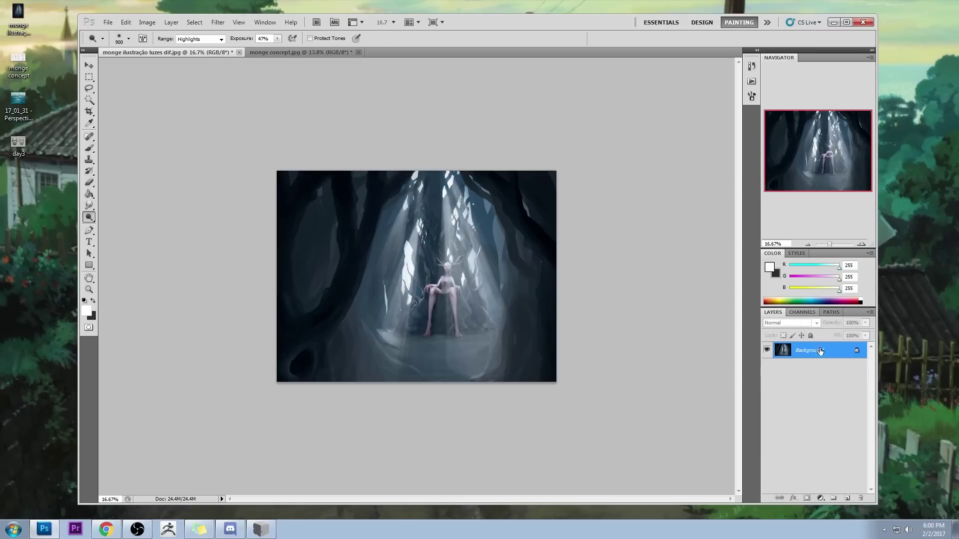
{"action": "key", "text": "ctrl+z"}
{"action": "left_click", "coordinate": [847, 497]}
{"action": "left_click", "coordinate": [805, 323]}
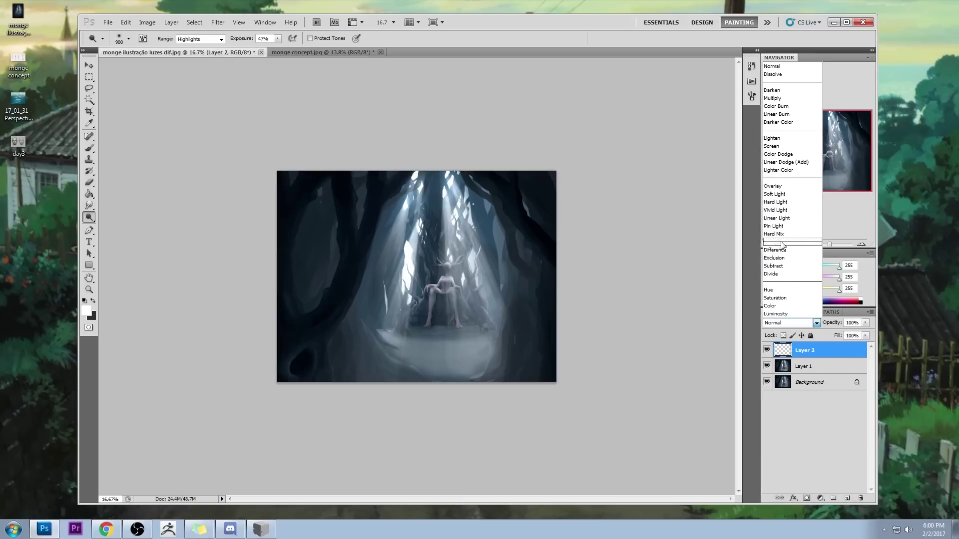
{"action": "left_click", "coordinate": [772, 98]}
{"action": "key", "text": "b"}
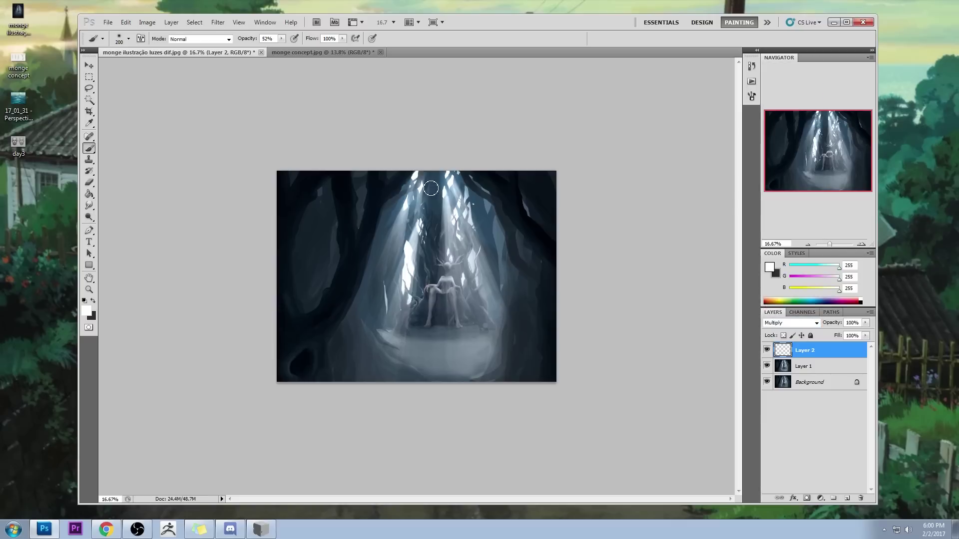
Step: Darken the gap between the two light shafts on the Multiply layer with sampled dark blue, brush size 700 at 26% opacity
{"action": "left_click", "coordinate": [429, 184], "text": "alt"}
{"action": "key", "text": "bracketright"}
{"action": "key", "text": "bracketright"}
{"action": "key", "text": "bracketright"}
{"action": "key", "text": "bracketright"}
{"action": "key", "text": "bracketright"}
{"action": "key", "text": "bracketright"}
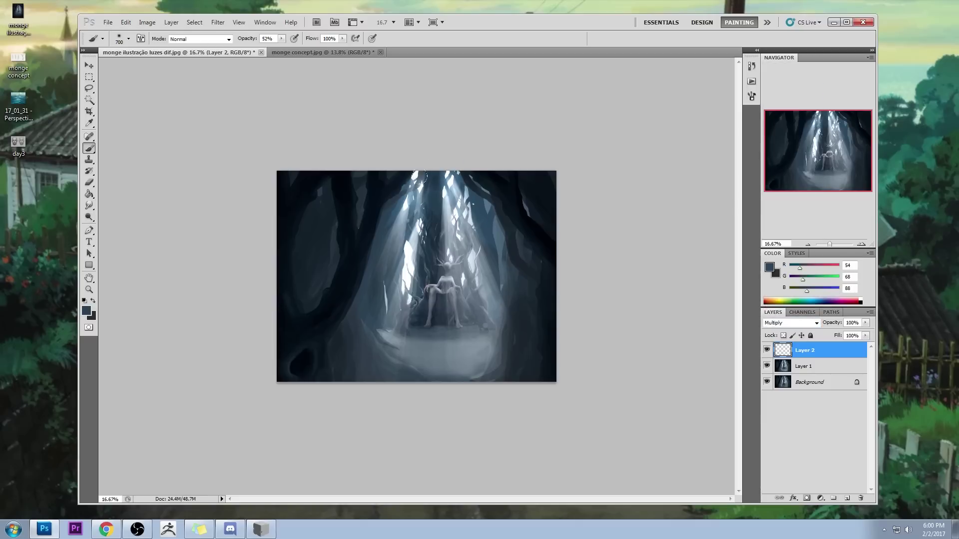
{"action": "left_click_drag", "start_coordinate": [422, 177], "coordinate": [435, 319]}
{"action": "left_click", "coordinate": [282, 39]}
{"action": "left_click_drag", "start_coordinate": [282, 47], "coordinate": [269, 48]}
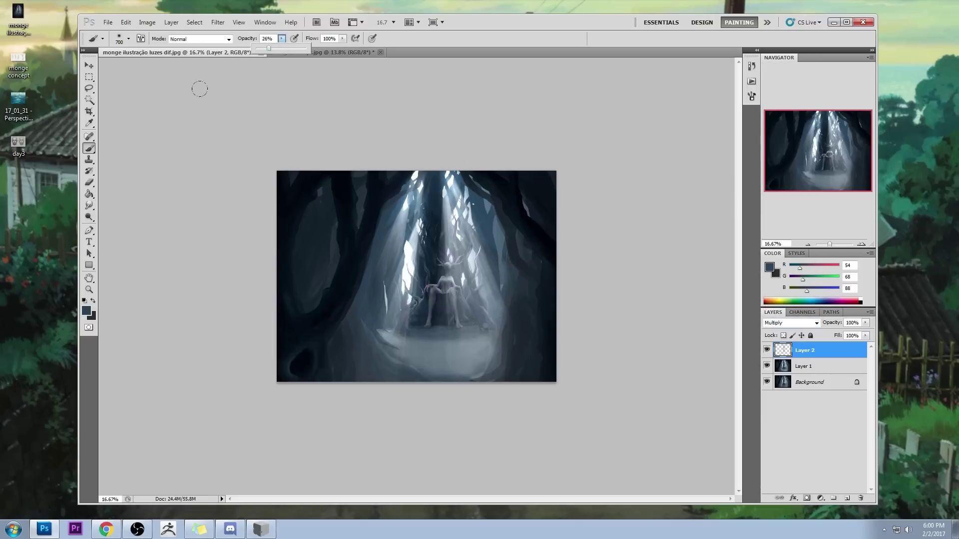
{"action": "left_click", "coordinate": [199, 89]}
{"action": "key", "text": "ctrl+z"}
{"action": "left_click_drag", "start_coordinate": [440, 190], "coordinate": [441, 340]}
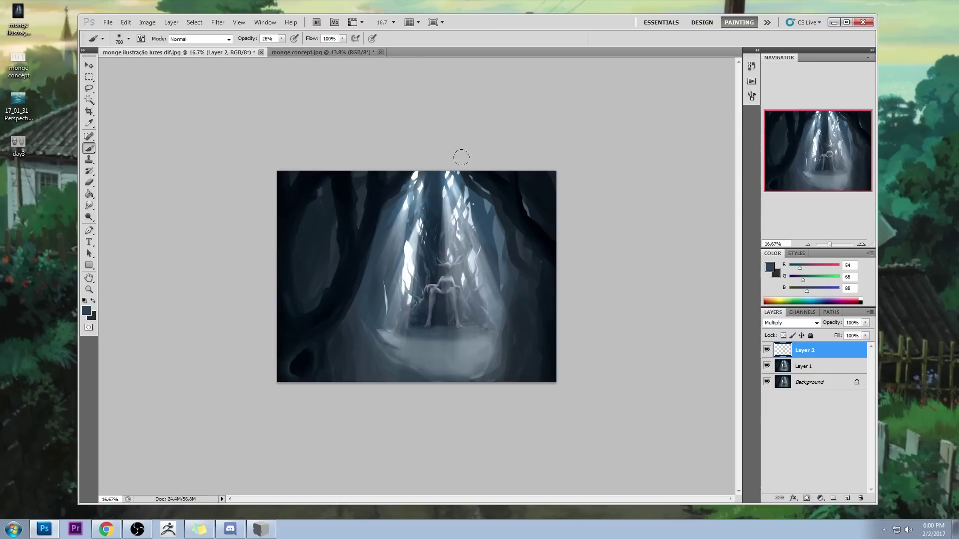
Step: Darken the trees on both sides of the light shafts with a brush enlarged to 1200
{"action": "key", "text": "bracketright"}
{"action": "key", "text": "bracketright"}
{"action": "key", "text": "bracketright"}
{"action": "key", "text": "bracketright"}
{"action": "key", "text": "bracketright"}
{"action": "left_click_drag", "start_coordinate": [492, 190], "coordinate": [493, 287]}
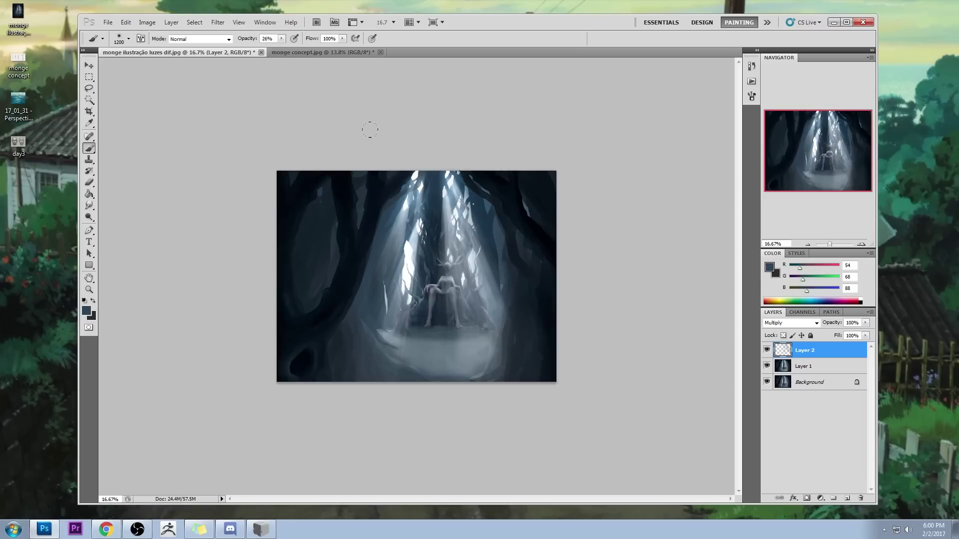
{"action": "left_click_drag", "start_coordinate": [325, 190], "coordinate": [332, 300]}
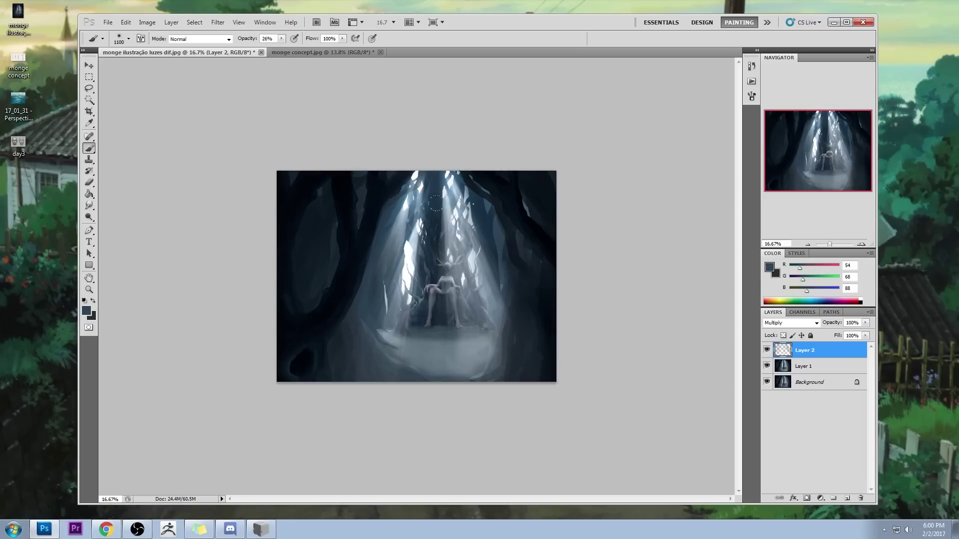
Step: Merge the Multiply layer down into Layer 1 and brush sampled white light onto the ground in front of the creature
{"action": "left_click", "coordinate": [414, 201], "text": "alt"}
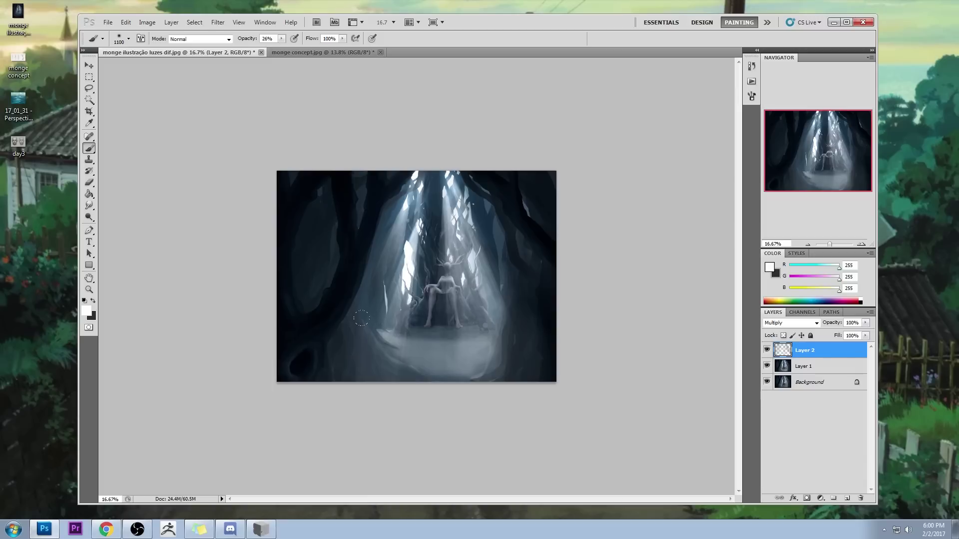
{"action": "right_click", "coordinate": [831, 351]}
{"action": "left_click", "coordinate": [849, 320]}
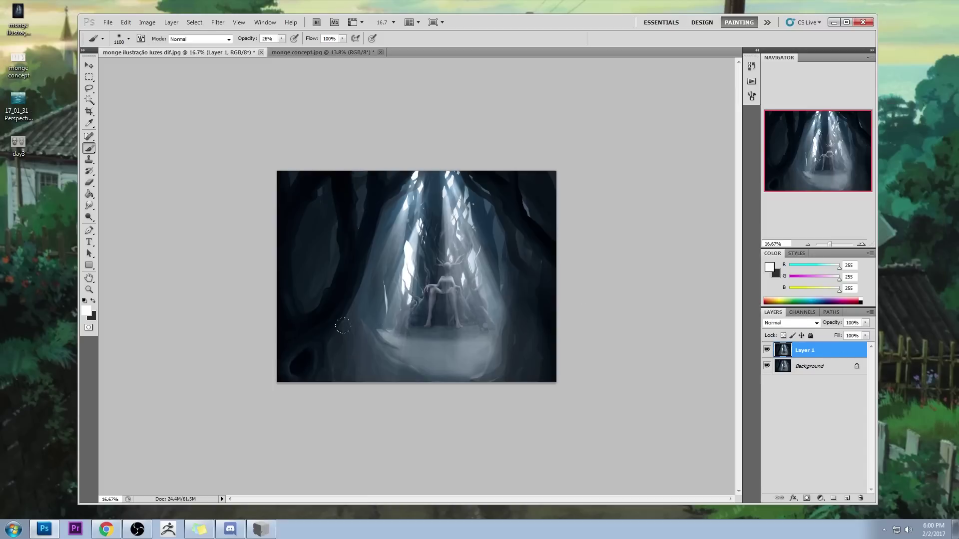
{"action": "left_click_drag", "start_coordinate": [343, 326], "coordinate": [414, 372]}
{"action": "mouse_move", "coordinate": [369, 334]}
{"action": "left_mouse_down"}
{"action": "mouse_move", "coordinate": [344, 309]}
{"action": "mouse_move", "coordinate": [375, 340]}
{"action": "left_mouse_up"}
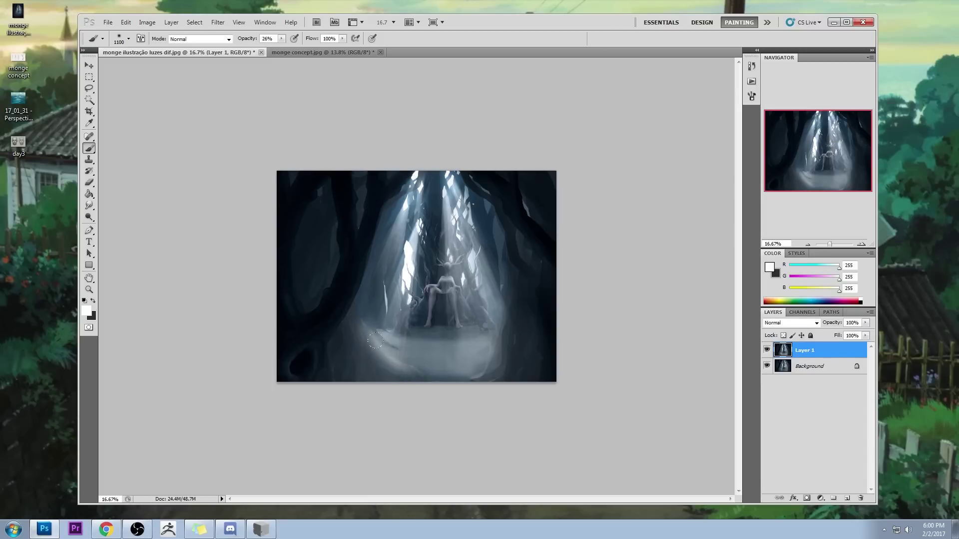
{"action": "mouse_move", "coordinate": [450, 325]}
{"action": "left_mouse_down"}
{"action": "mouse_move", "coordinate": [479, 372]}
{"action": "mouse_move", "coordinate": [484, 359]}
{"action": "left_mouse_up"}
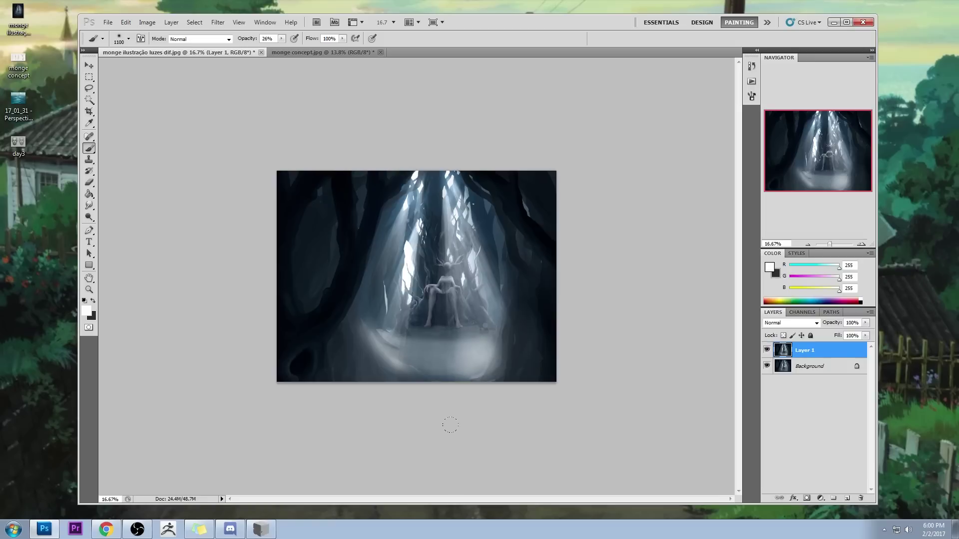
Step: Add a new layer and lasso the outline of a large standing figure with an outstretched arm in front of the left light shaft
{"action": "left_click", "coordinate": [847, 498]}
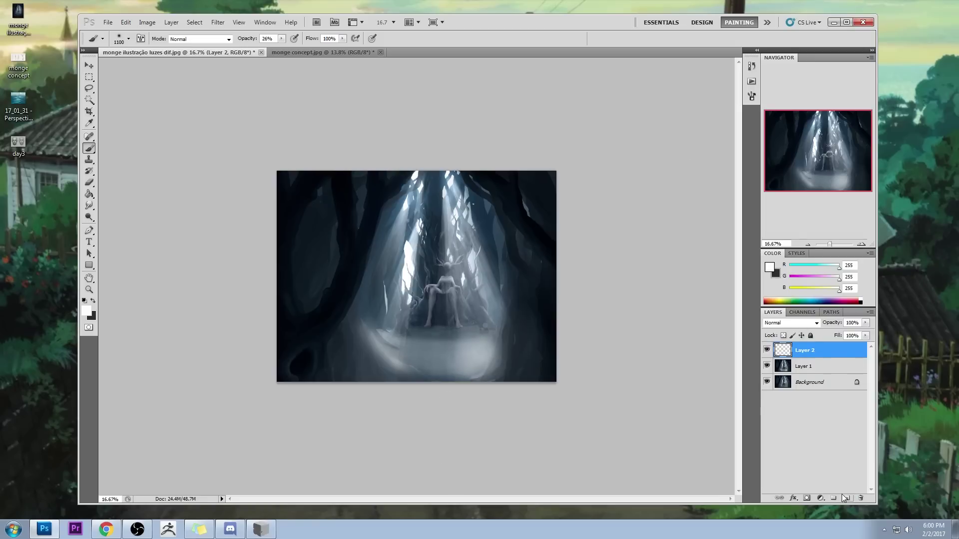
{"action": "key", "text": "l"}
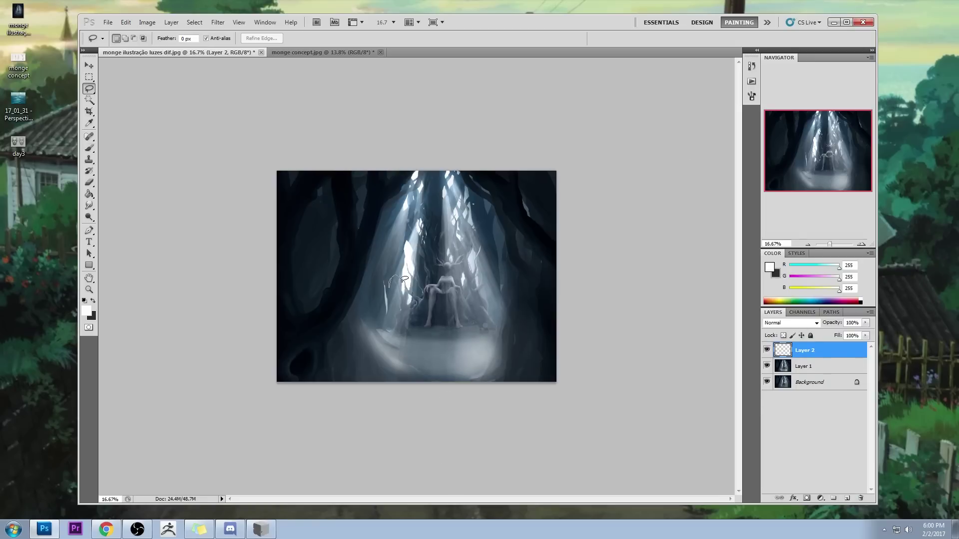
{"action": "left_click_drag", "start_coordinate": [386, 303], "coordinate": [391, 327]}
{"action": "left_click_drag", "start_coordinate": [375, 344], "coordinate": [411, 365]}
{"action": "left_click_drag", "start_coordinate": [409, 277], "coordinate": [407, 279]}
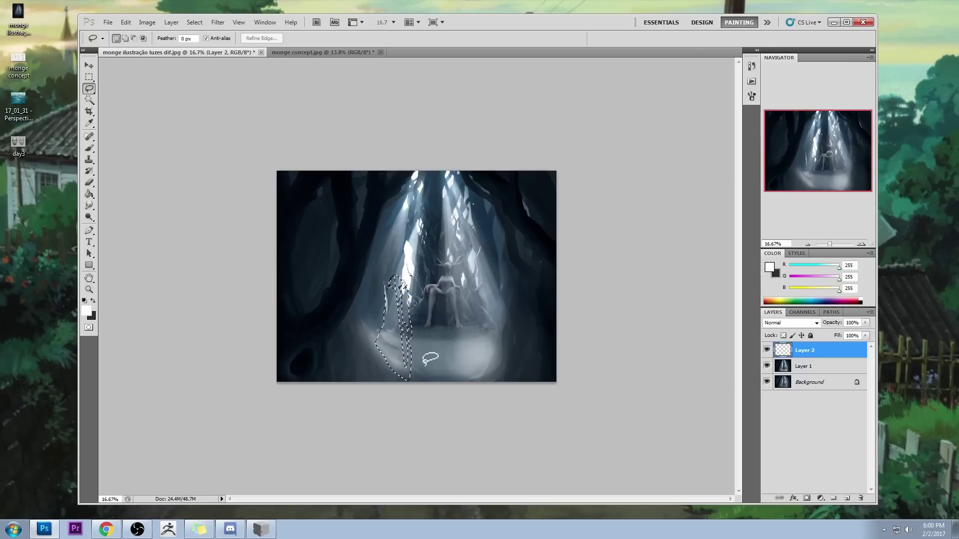
{"action": "key", "text": "shift"}
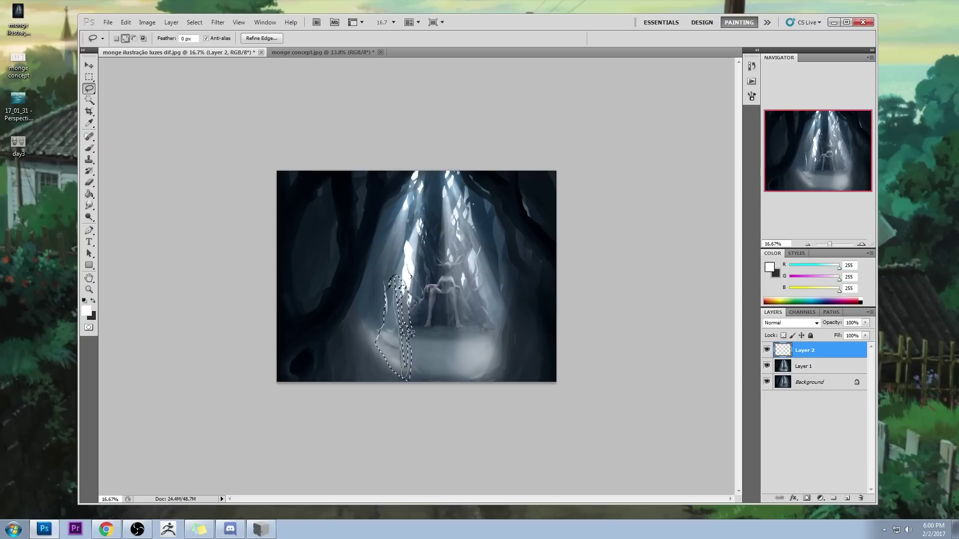
{"action": "key", "text": "alt"}
{"action": "mouse_move", "coordinate": [390, 334]}
{"action": "left_mouse_down"}
{"action": "mouse_move", "coordinate": [388, 377]}
{"action": "mouse_move", "coordinate": [406, 379]}
{"action": "mouse_move", "coordinate": [411, 345]}
{"action": "mouse_move", "coordinate": [391, 333]}
{"action": "left_mouse_up"}
{"action": "key", "text": "shift"}
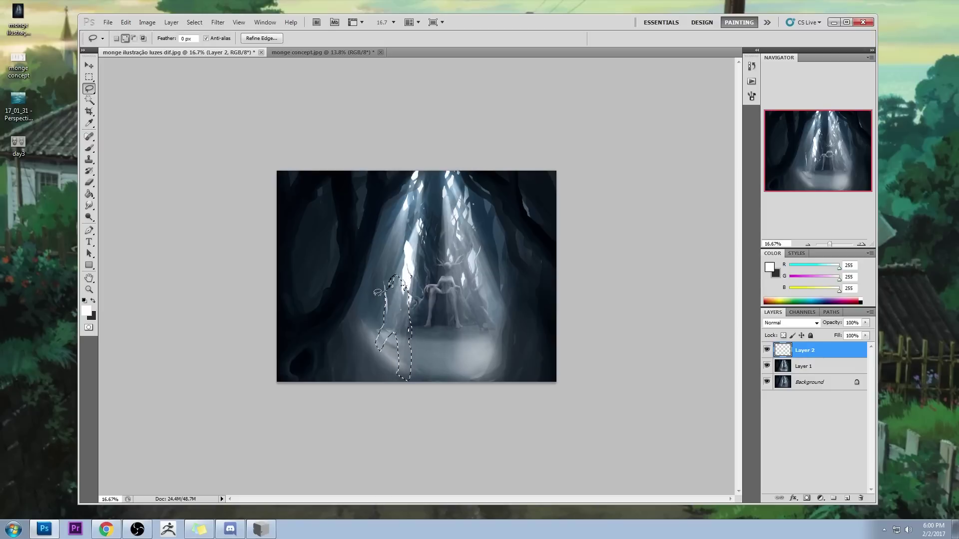
{"action": "mouse_move", "coordinate": [396, 299]}
{"action": "left_mouse_down"}
{"action": "mouse_move", "coordinate": [367, 285]}
{"action": "mouse_move", "coordinate": [394, 301]}
{"action": "mouse_move", "coordinate": [373, 294]}
{"action": "left_mouse_up"}
Step: On another new layer, hide the selection outline and fill the figure with near-black sampled from the trees at 100% brush opacity
{"action": "left_click", "coordinate": [837, 497]}
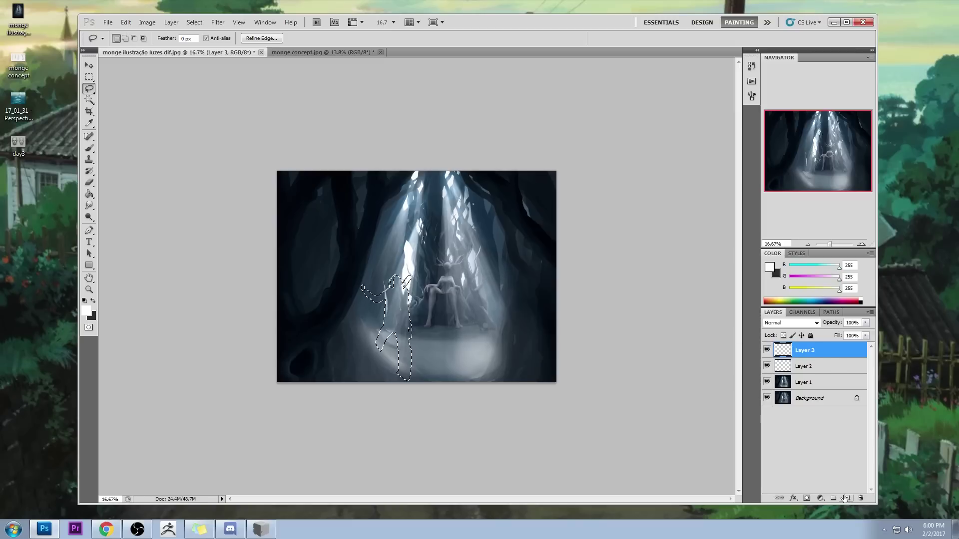
{"action": "key", "text": "ctrl+d"}
{"action": "key", "text": "b"}
{"action": "left_click", "coordinate": [443, 212], "text": "alt"}
{"action": "left_click_drag", "start_coordinate": [389, 299], "coordinate": [400, 360]}
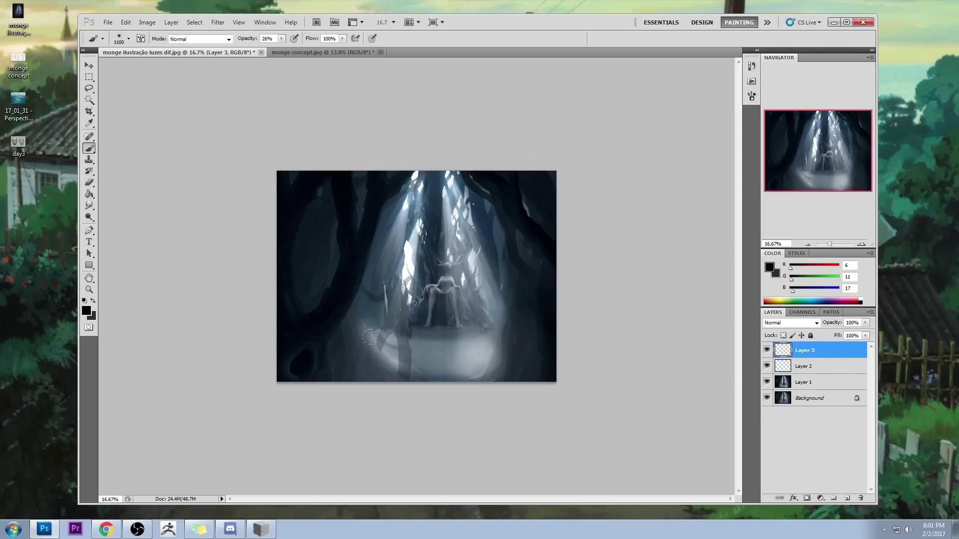
{"action": "left_click", "coordinate": [282, 38]}
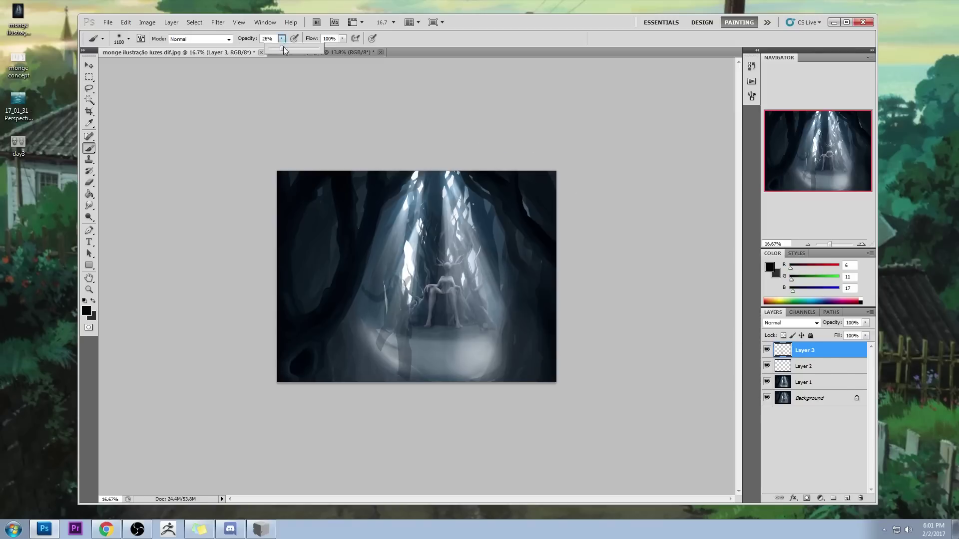
{"action": "left_click_drag", "start_coordinate": [280, 50], "coordinate": [324, 51]}
{"action": "left_click_drag", "start_coordinate": [387, 305], "coordinate": [395, 359]}
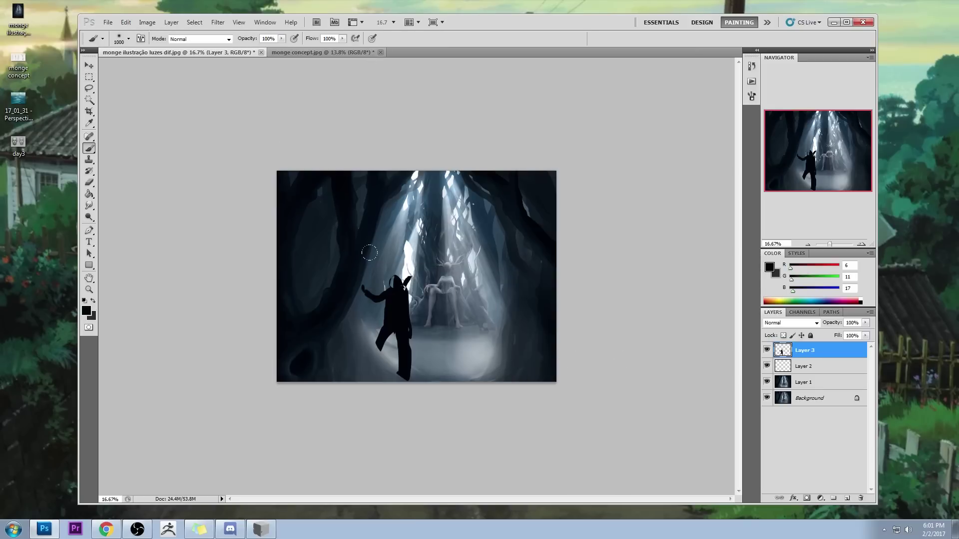
Step: With a much smaller brush, paint a diagonal ledge at the figure's feet, a blade in its hand and an eared animal head beside it
{"action": "key", "text": "bracketleft"}
{"action": "key", "text": "bracketleft"}
{"action": "key", "text": "bracketleft"}
{"action": "key", "text": "bracketleft"}
{"action": "left_click_drag", "start_coordinate": [424, 390], "coordinate": [346, 316]}
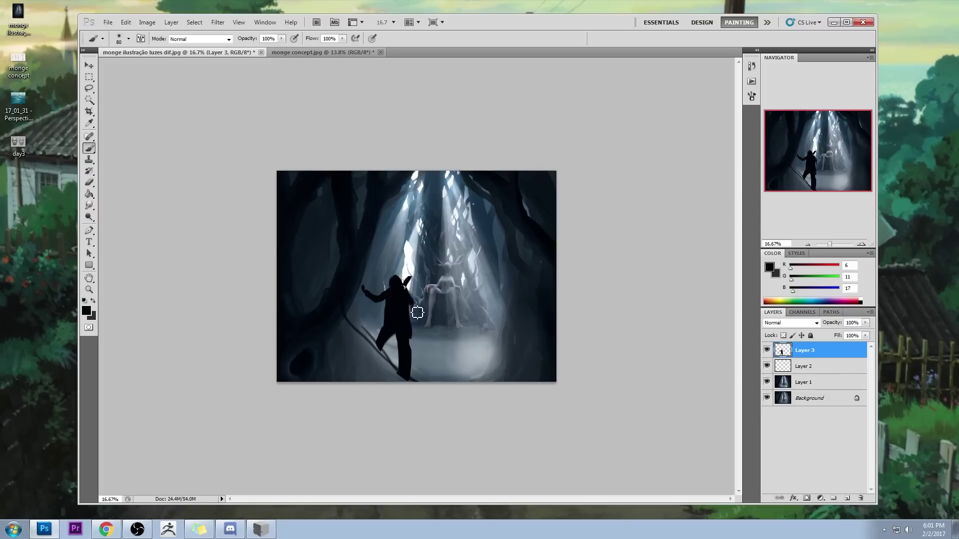
{"action": "mouse_move", "coordinate": [410, 312]}
{"action": "left_mouse_down"}
{"action": "mouse_move", "coordinate": [451, 294]}
{"action": "mouse_move", "coordinate": [413, 314]}
{"action": "left_mouse_up"}
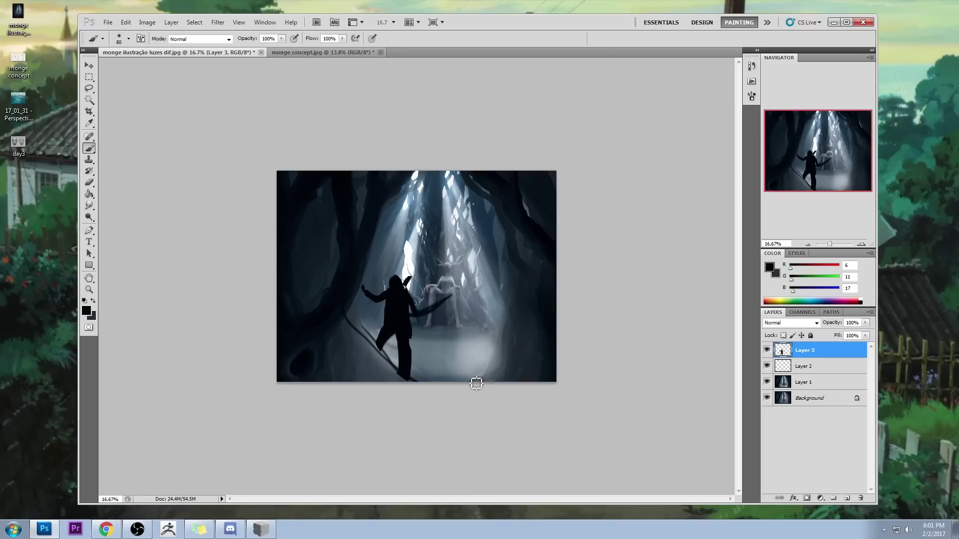
{"action": "key", "text": "ctrl+z"}
{"action": "key", "text": "ctrl+alt+z"}
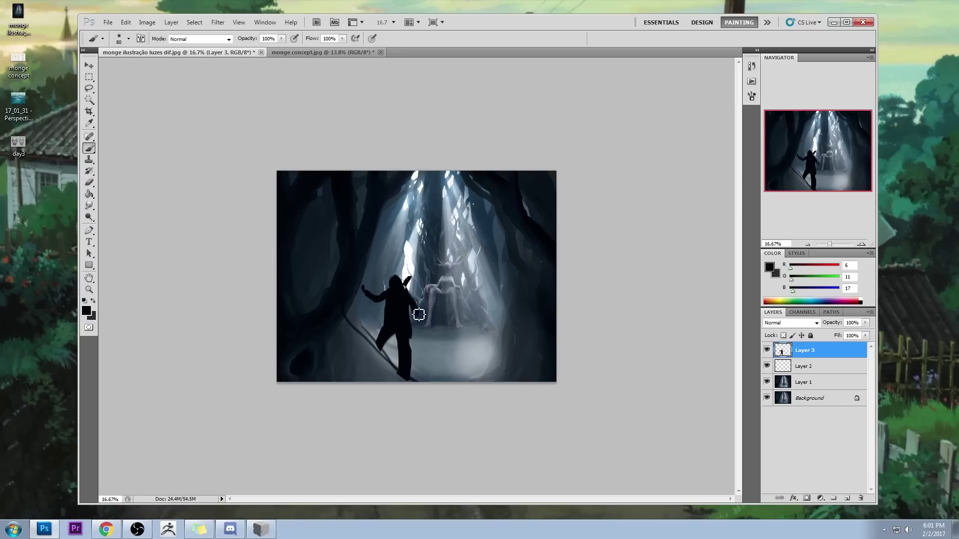
{"action": "mouse_move", "coordinate": [419, 315]}
{"action": "left_mouse_down"}
{"action": "mouse_move", "coordinate": [443, 317]}
{"action": "mouse_move", "coordinate": [412, 316]}
{"action": "left_mouse_up"}
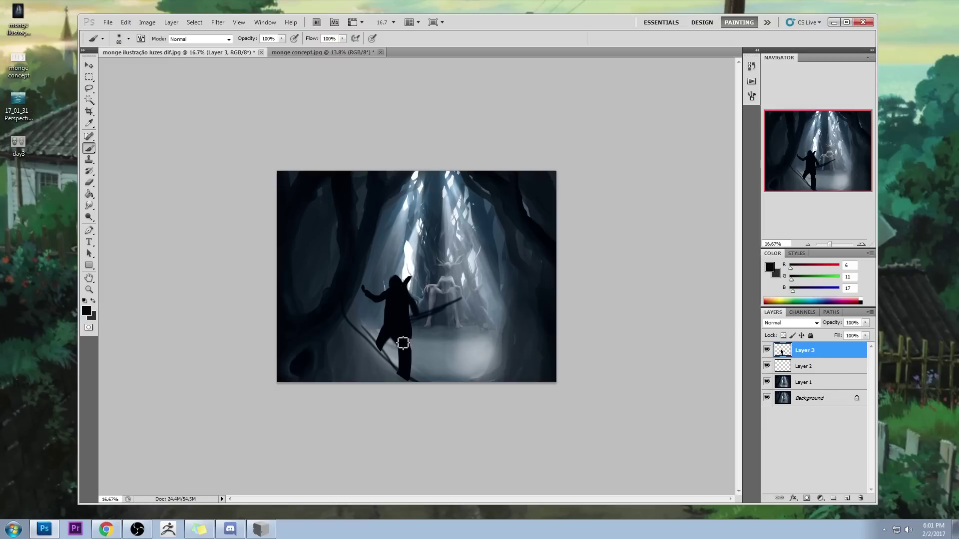
{"action": "mouse_move", "coordinate": [443, 363]}
{"action": "left_mouse_down"}
{"action": "mouse_move", "coordinate": [479, 394]}
{"action": "mouse_move", "coordinate": [447, 367]}
{"action": "mouse_move", "coordinate": [437, 376]}
{"action": "mouse_move", "coordinate": [449, 369]}
{"action": "mouse_move", "coordinate": [446, 382]}
{"action": "mouse_move", "coordinate": [441, 372]}
{"action": "mouse_move", "coordinate": [470, 390]}
{"action": "mouse_move", "coordinate": [452, 388]}
{"action": "mouse_move", "coordinate": [467, 381]}
{"action": "mouse_move", "coordinate": [456, 372]}
{"action": "mouse_move", "coordinate": [516, 409]}
{"action": "mouse_move", "coordinate": [439, 361]}
{"action": "mouse_move", "coordinate": [452, 373]}
{"action": "mouse_move", "coordinate": [450, 353]}
{"action": "mouse_move", "coordinate": [467, 382]}
{"action": "left_mouse_up"}
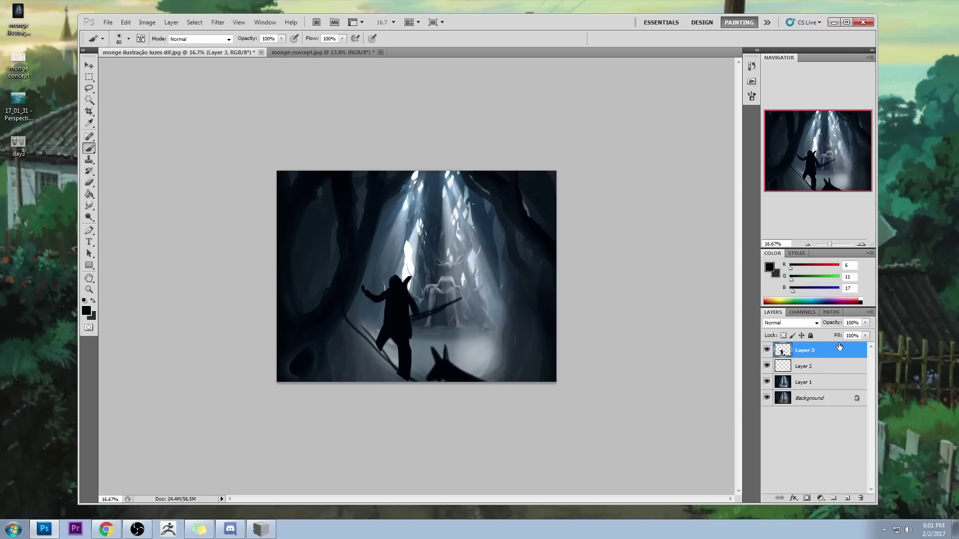
Step: Delete Layers 3 and 2, and toggle Layer 1's visibility to compare the repainted scene with the original
{"action": "key", "text": "Delete"}
{"action": "key", "text": "Delete"}
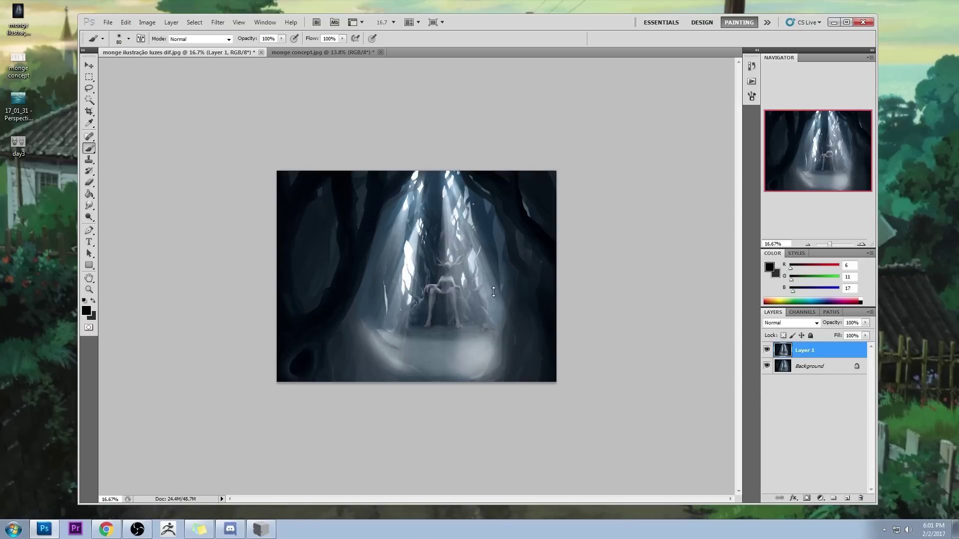
{"action": "left_click", "coordinate": [767, 352]}
{"action": "left_click", "coordinate": [767, 355]}
{"action": "left_click", "coordinate": [767, 351]}
{"action": "left_click", "coordinate": [768, 353]}
{"action": "left_click", "coordinate": [260, 52]}
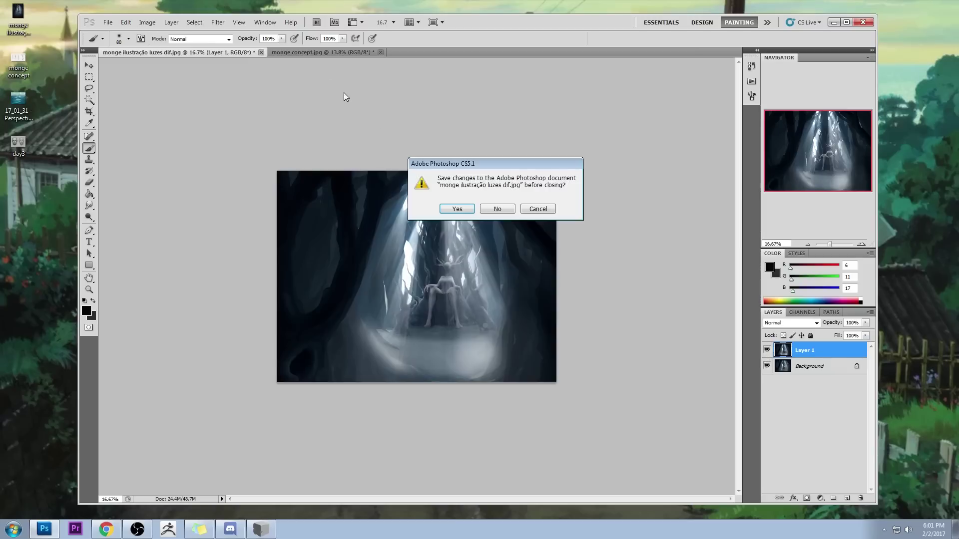
{"action": "left_click", "coordinate": [456, 210]}
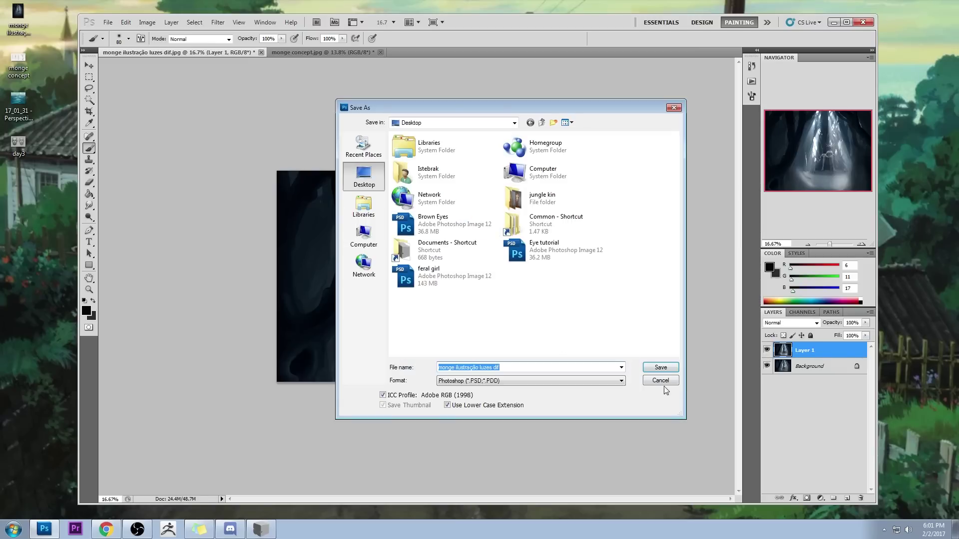
{"action": "left_click", "coordinate": [661, 382]}
Step: Flatten the forest illustration into a single layer and close it, saving the changes
{"action": "right_click", "coordinate": [835, 359]}
{"action": "left_click", "coordinate": [869, 442]}
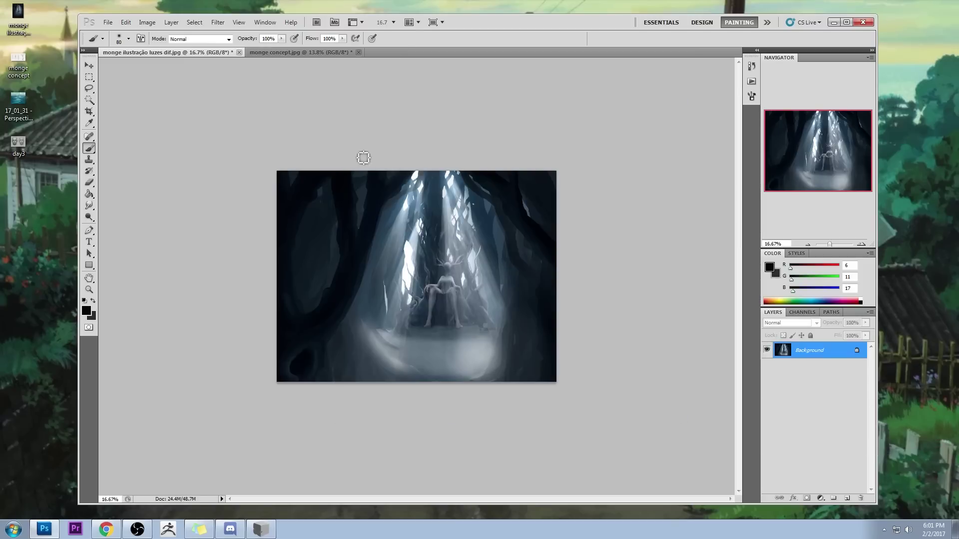
{"action": "left_click", "coordinate": [238, 52]}
{"action": "left_click", "coordinate": [457, 208]}
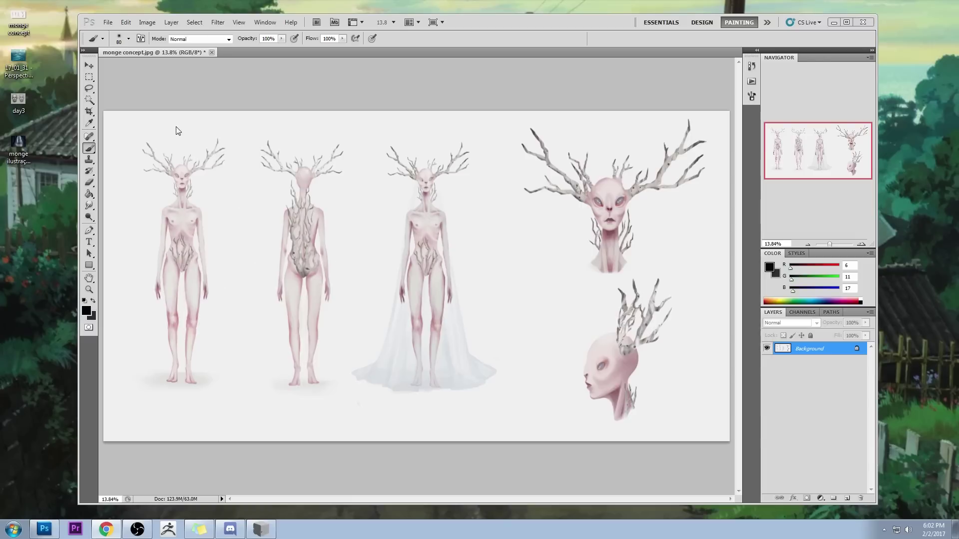
Step: Reopen monge ilustração luzes dif.jpg to review the saved scene, and close both it and monge concept.jpg
{"action": "left_click_drag", "start_coordinate": [30, 172], "coordinate": [245, 53]}
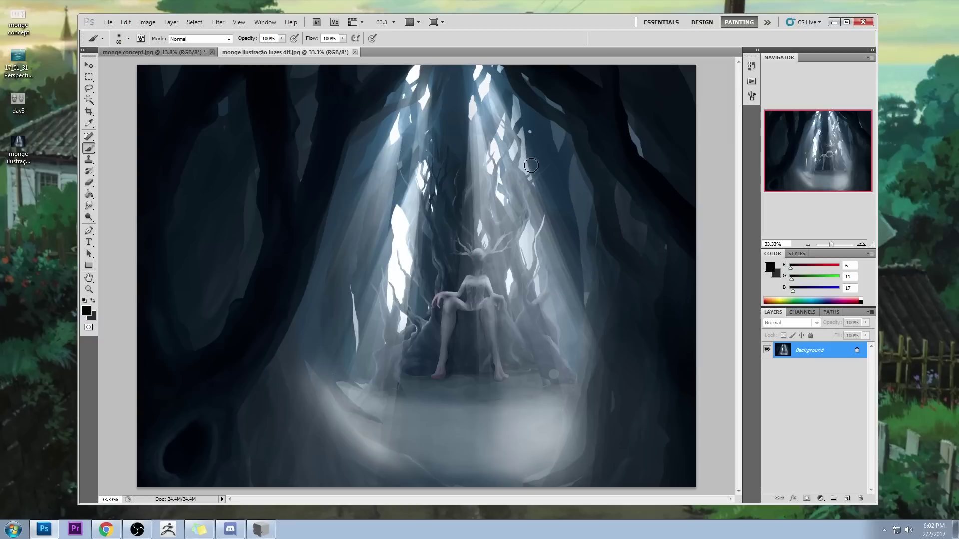
{"action": "left_click", "coordinate": [355, 53]}
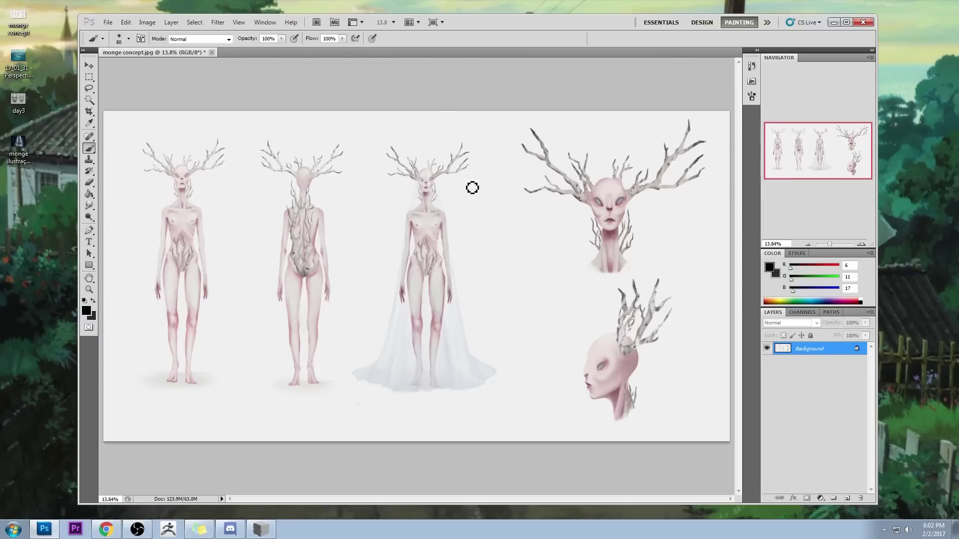
{"action": "left_click", "coordinate": [212, 52]}
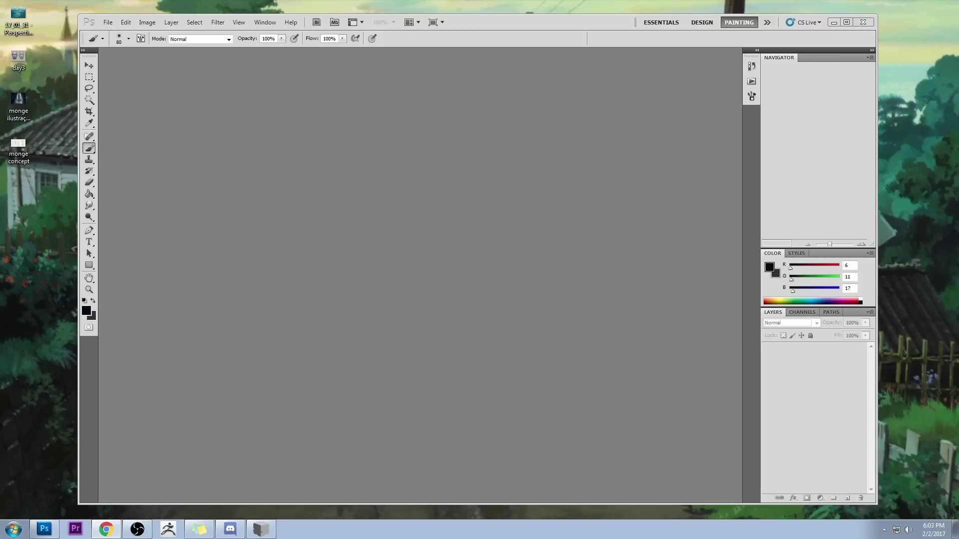
{"action": "double_click", "coordinate": [18, 102]}
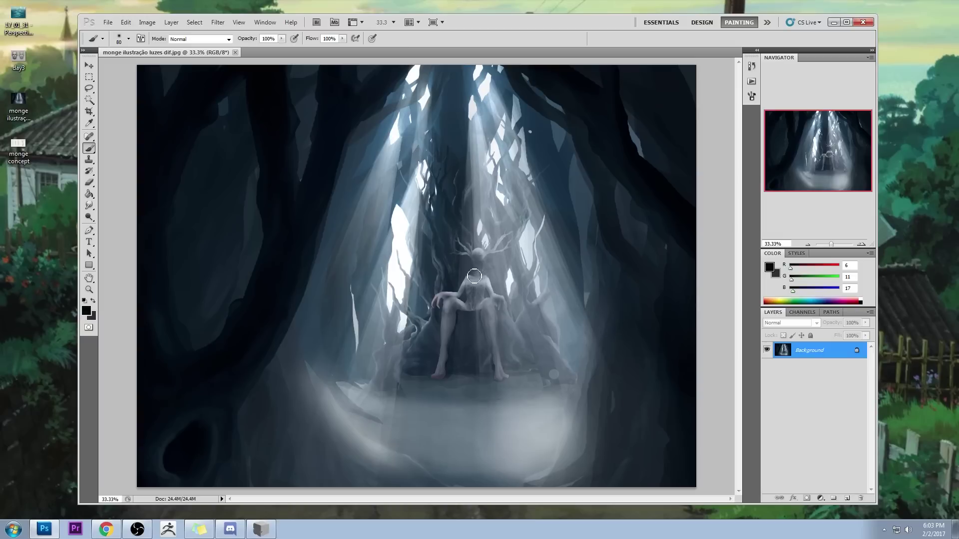
{"action": "left_click", "coordinate": [235, 53]}
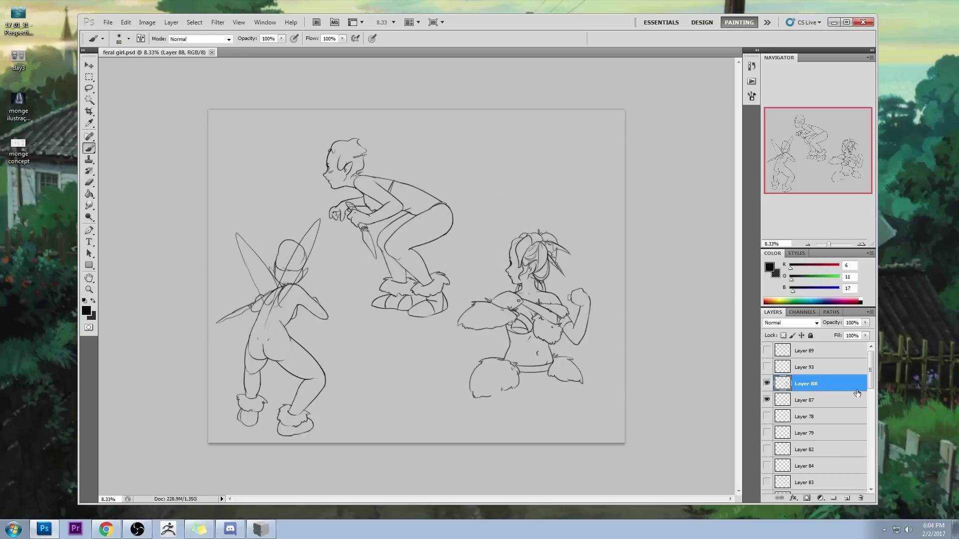
Step: In feral girl.psd, hide Layer 88's sketch, identify the crouching figure's group by toggling Group 1, and expand that group
{"action": "left_click", "coordinate": [766, 384]}
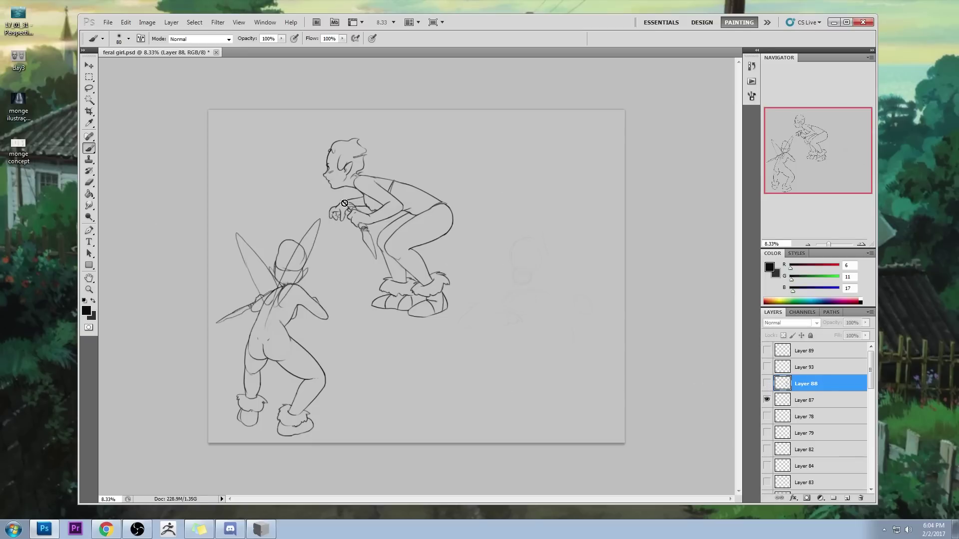
{"action": "scroll", "coordinate": [786, 417], "scroll_direction": "down", "scroll_amount": 10}
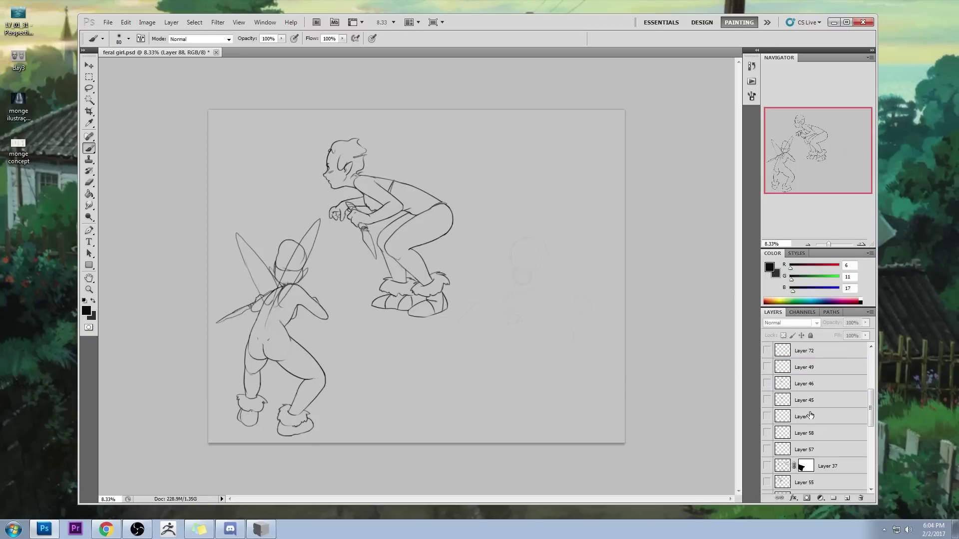
{"action": "left_click", "coordinate": [766, 415]}
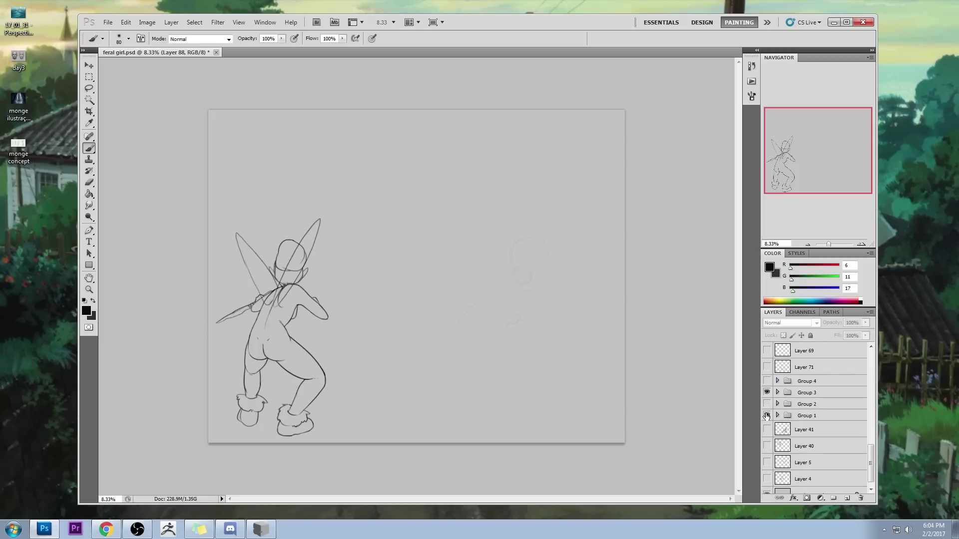
{"action": "left_click", "coordinate": [766, 415]}
{"action": "left_click", "coordinate": [777, 416]}
{"action": "scroll", "coordinate": [820, 432], "scroll_direction": "down", "scroll_amount": 3}
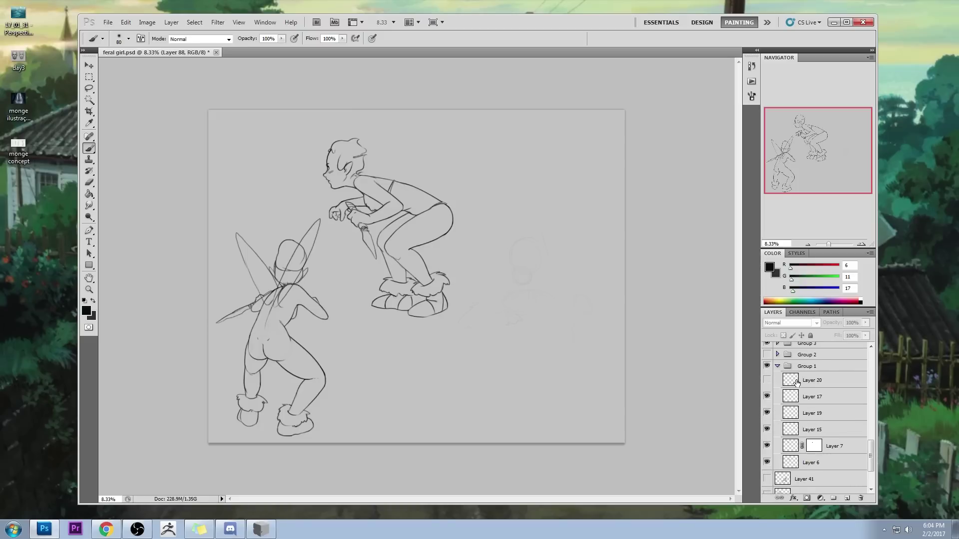
Step: Hide Layers 17, 19, 15 and 7 in Group 1, leaving only Layer 6 of the crouching figure shown
{"action": "left_click", "coordinate": [766, 398]}
{"action": "left_click", "coordinate": [766, 398]}
{"action": "left_click", "coordinate": [767, 396]}
{"action": "left_click", "coordinate": [767, 413]}
{"action": "left_click", "coordinate": [767, 429]}
{"action": "left_click", "coordinate": [766, 446]}
Step: Raise Layer 6's fill to 100% and inspect the crouching figure's rough gesture sketch up close
{"action": "left_click", "coordinate": [792, 462]}
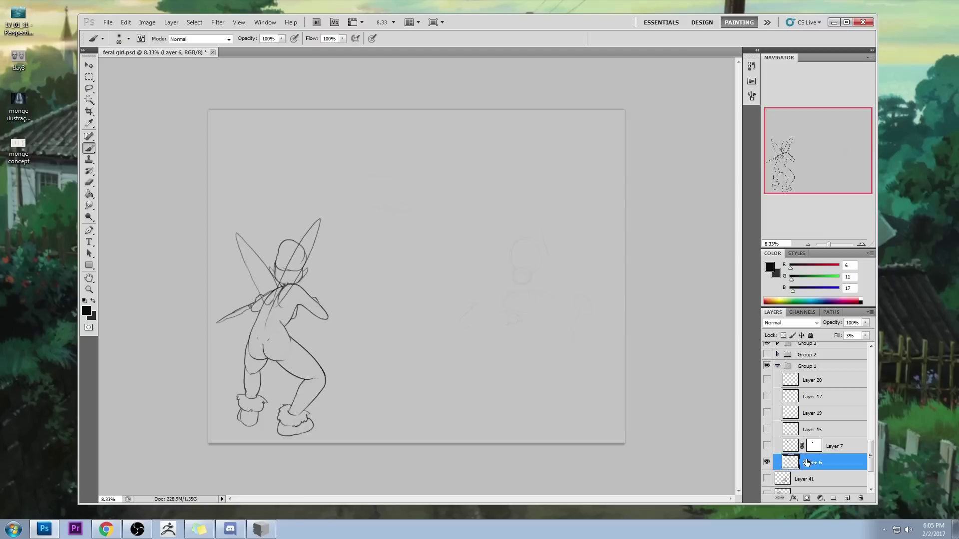
{"action": "left_click", "coordinate": [865, 336]}
{"action": "left_click_drag", "start_coordinate": [877, 348], "coordinate": [894, 352]}
{"action": "left_click", "coordinate": [880, 336]}
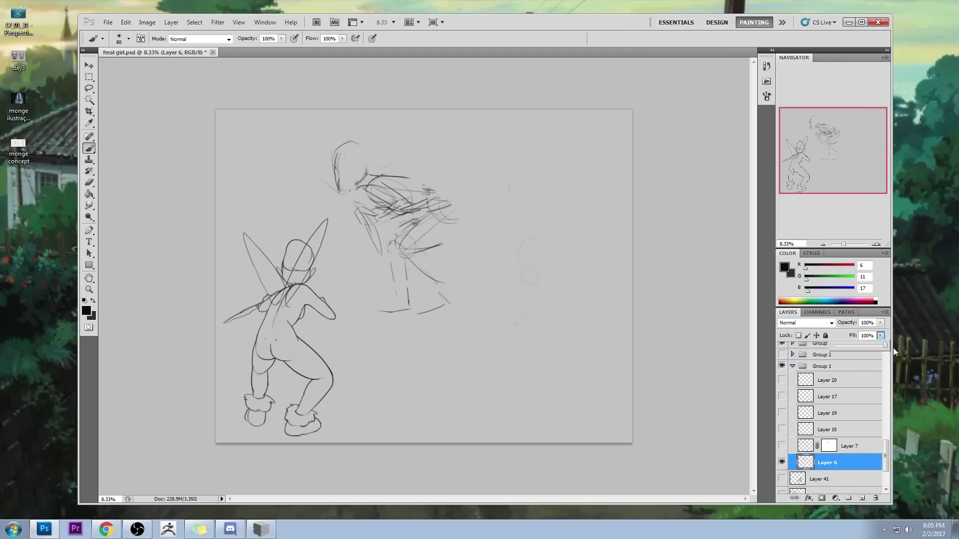
{"action": "key", "text": "z"}
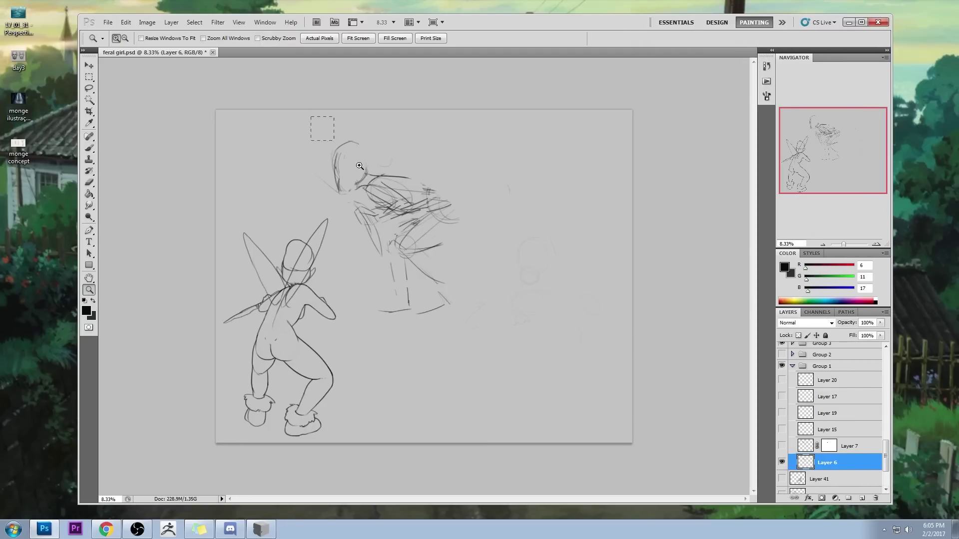
{"action": "left_click_drag", "start_coordinate": [321, 122], "coordinate": [492, 315]}
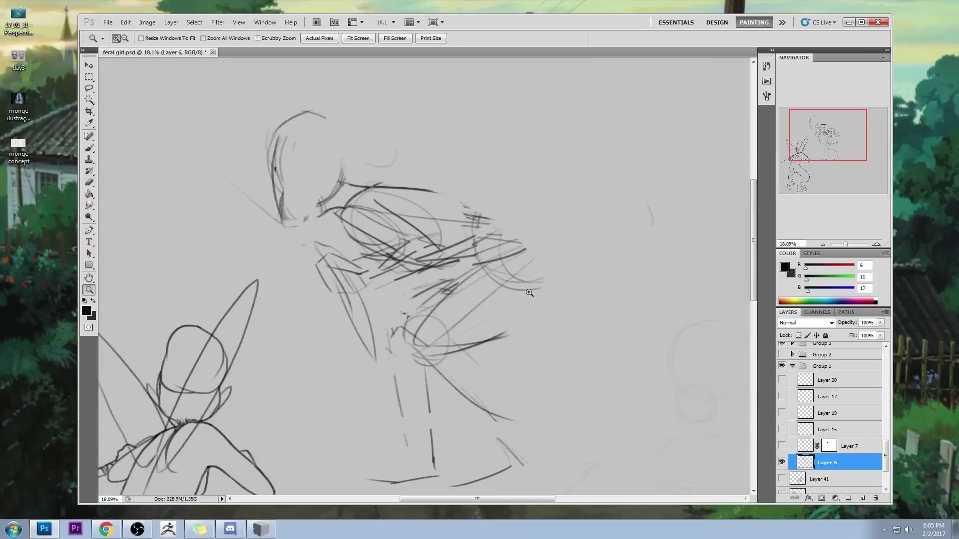
{"action": "key", "text": "ctrl+0"}
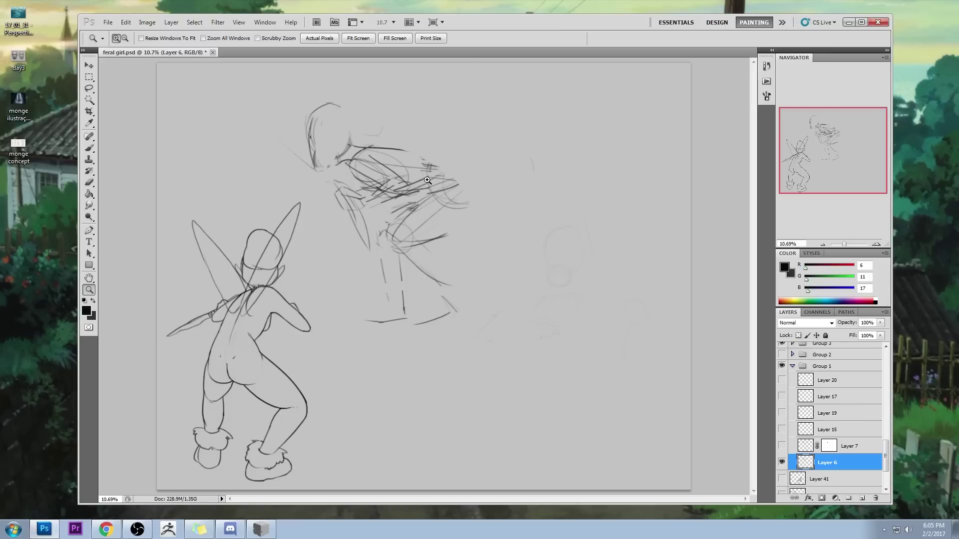
Step: Lower Layer 6's fill to 12% to fade the rough gesture sketch
{"action": "left_click", "coordinate": [880, 336]}
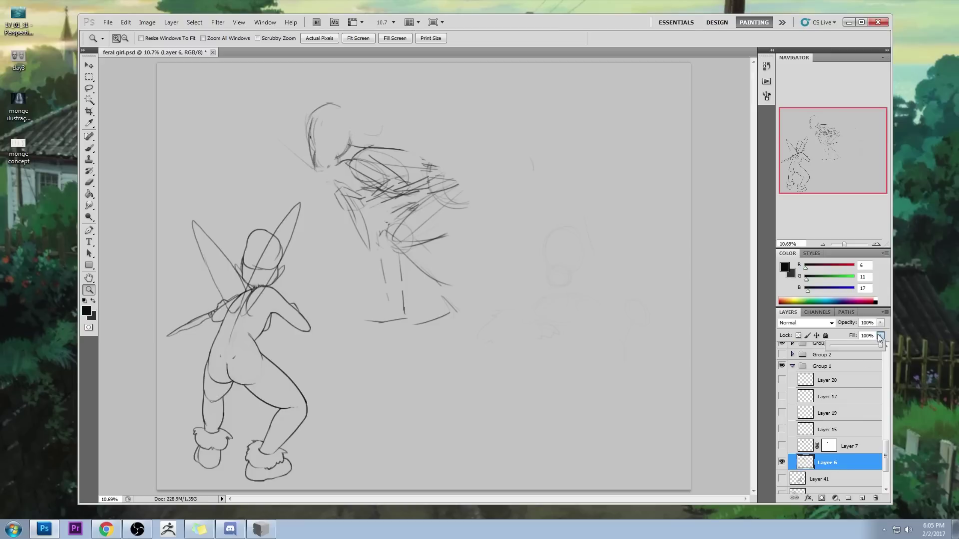
{"action": "left_click_drag", "start_coordinate": [880, 338], "coordinate": [835, 346]}
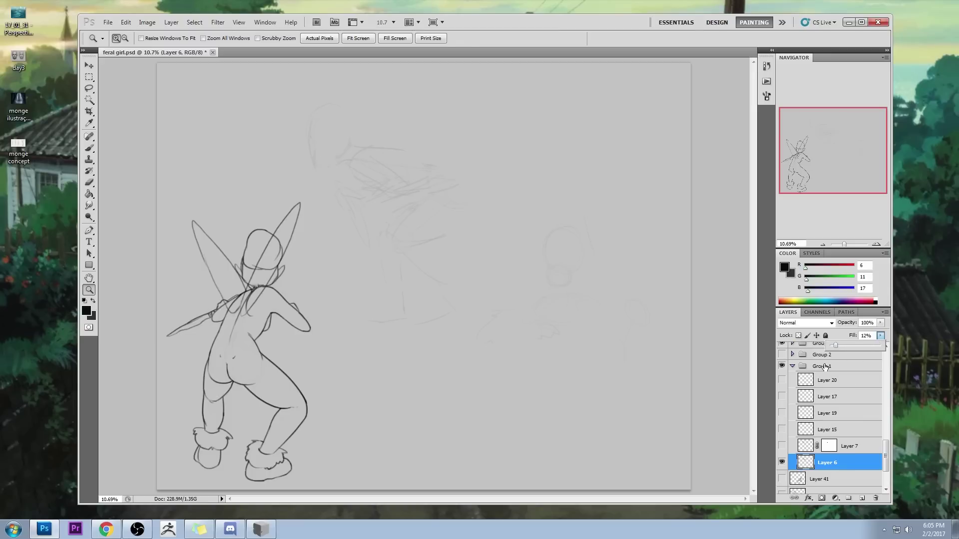
Step: Show Layers 7, 15, 19, 17 and 20 in Group 1 again and lower Layer 6's fill to 5%
{"action": "left_click", "coordinate": [781, 445]}
{"action": "left_click", "coordinate": [782, 429]}
{"action": "left_click", "coordinate": [782, 413]}
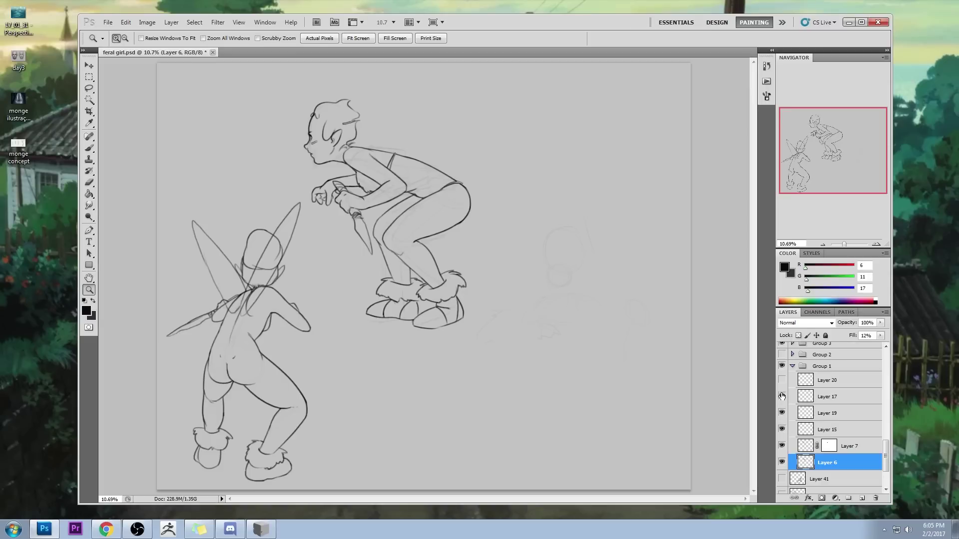
{"action": "left_click", "coordinate": [782, 397]}
{"action": "left_click", "coordinate": [782, 380]}
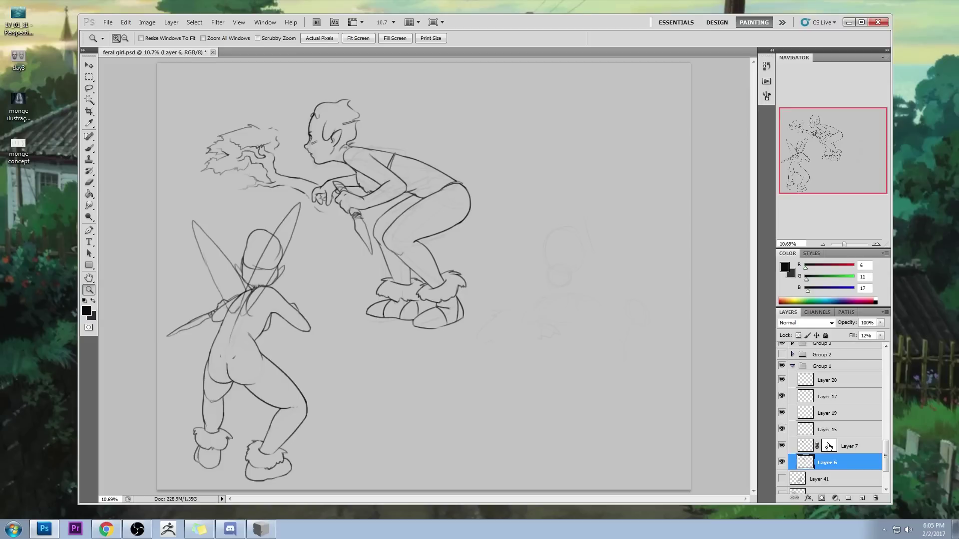
{"action": "left_click", "coordinate": [880, 336]}
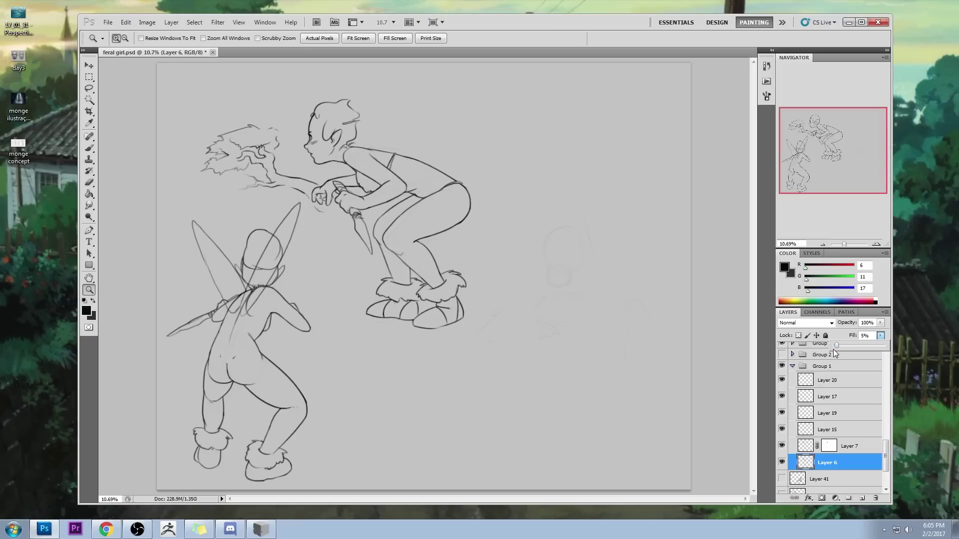
Step: Collapse Group 1, hide Groups 1 and 3 to clear both sketched figures, and minimize the window
{"action": "left_click", "coordinate": [791, 366]}
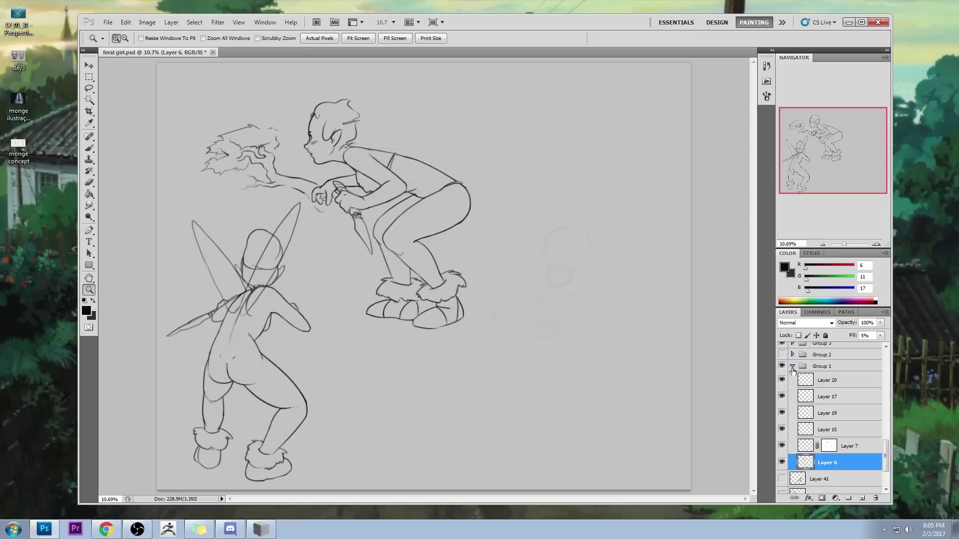
{"action": "left_click", "coordinate": [782, 406]}
{"action": "left_click", "coordinate": [782, 383]}
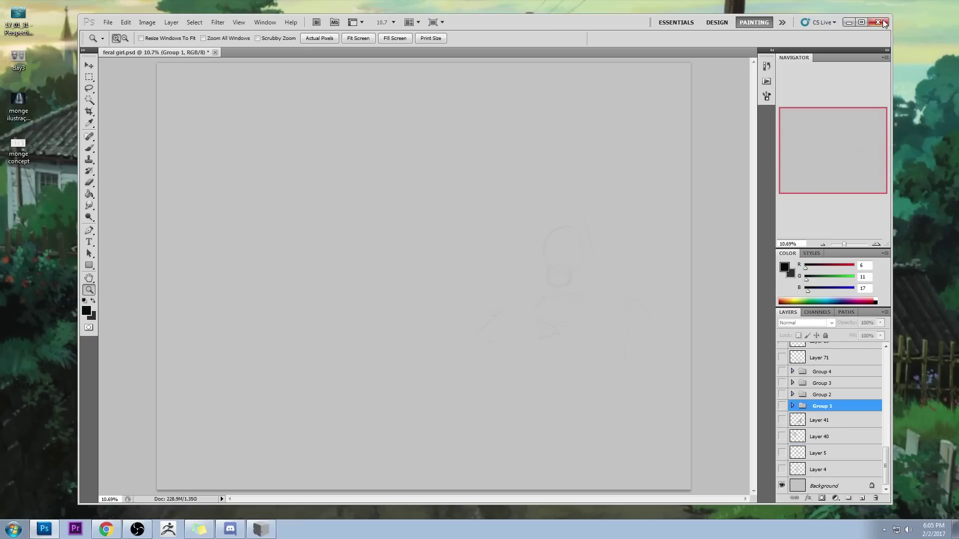
{"action": "left_click", "coordinate": [849, 24]}
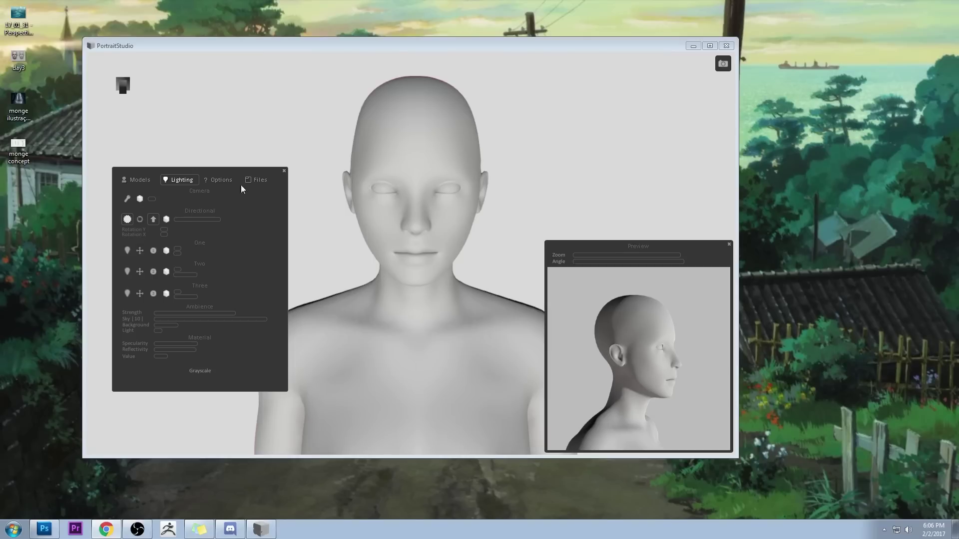
Step: In PortraitStudio, display the model settings down to the neck and head orientation controls
{"action": "left_click", "coordinate": [139, 178]}
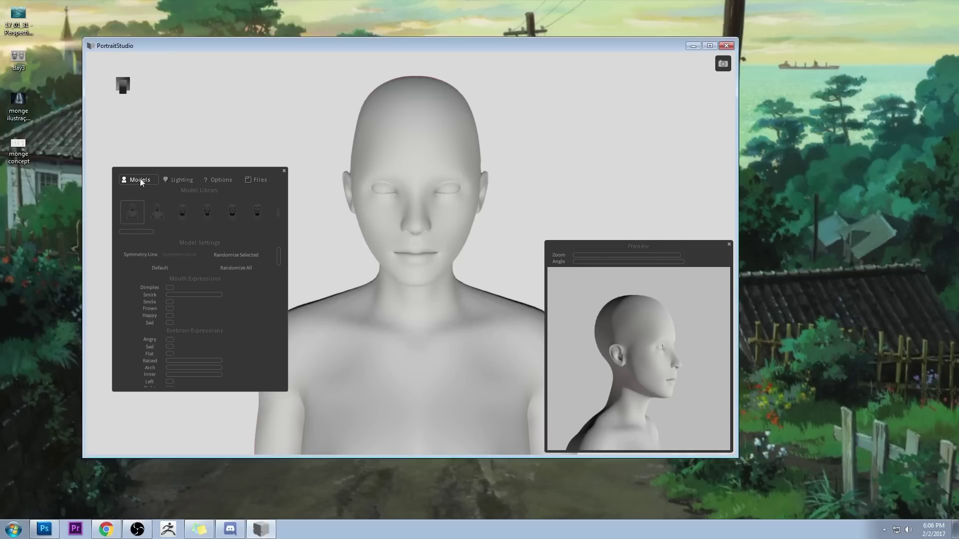
{"action": "left_click_drag", "start_coordinate": [278, 256], "coordinate": [284, 351]}
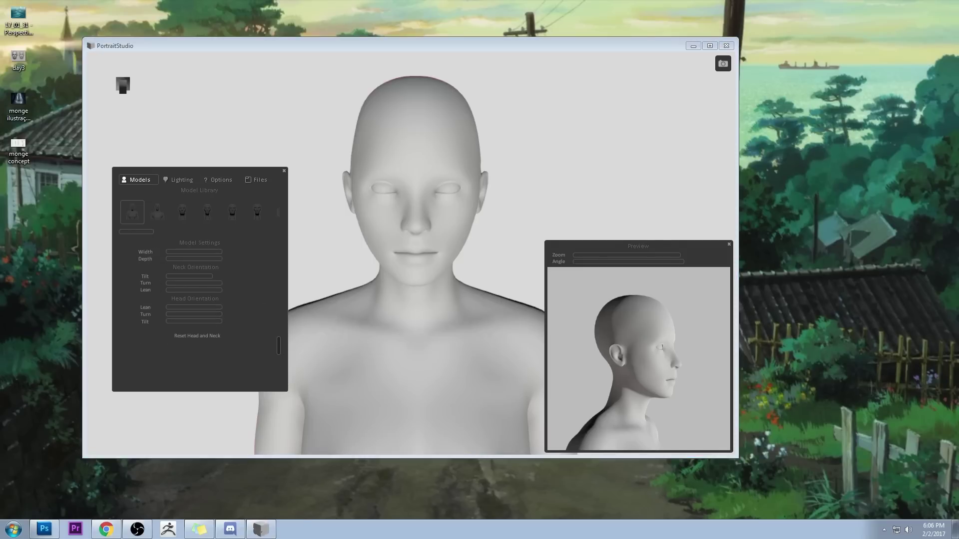
{"action": "scroll", "coordinate": [520, 239], "scroll_direction": "down", "scroll_amount": 3}
{"action": "scroll", "coordinate": [541, 242], "scroll_direction": "down", "scroll_amount": 1}
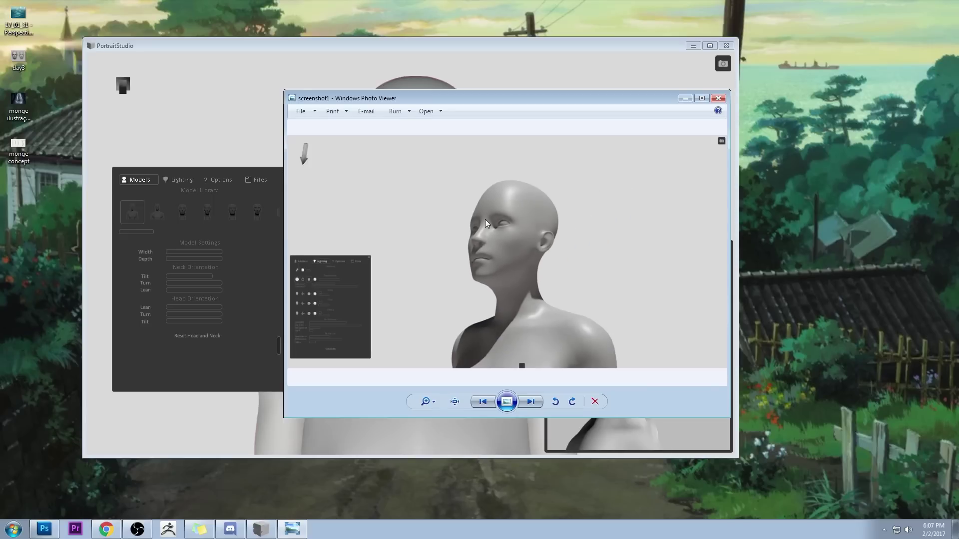
Step: Zoom in on the lit head in screenshot1 in Windows Photo Viewer, minimize the viewer, and close PortraitStudio
{"action": "scroll", "coordinate": [486, 223], "scroll_direction": "up", "scroll_amount": 1}
{"action": "scroll", "coordinate": [522, 232], "scroll_direction": "up", "scroll_amount": 1}
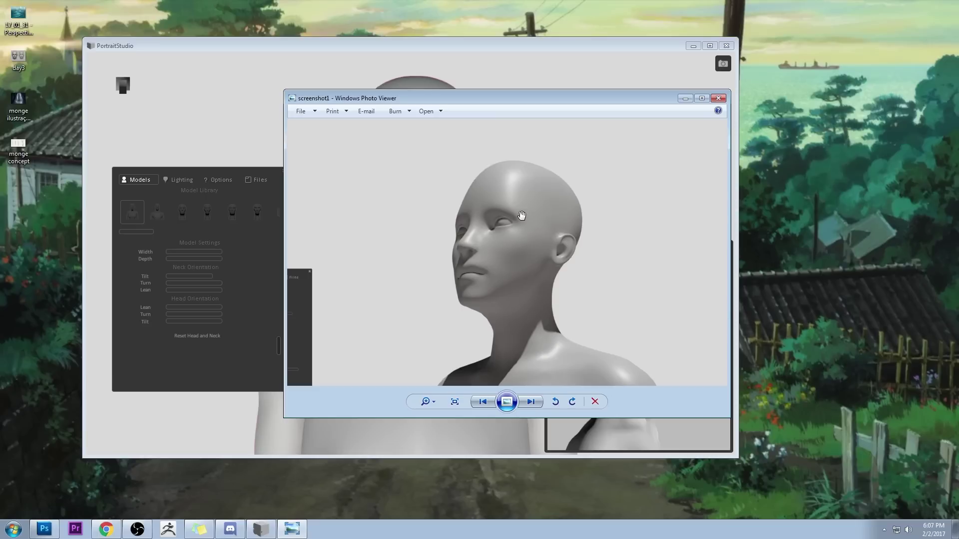
{"action": "left_click", "coordinate": [685, 99]}
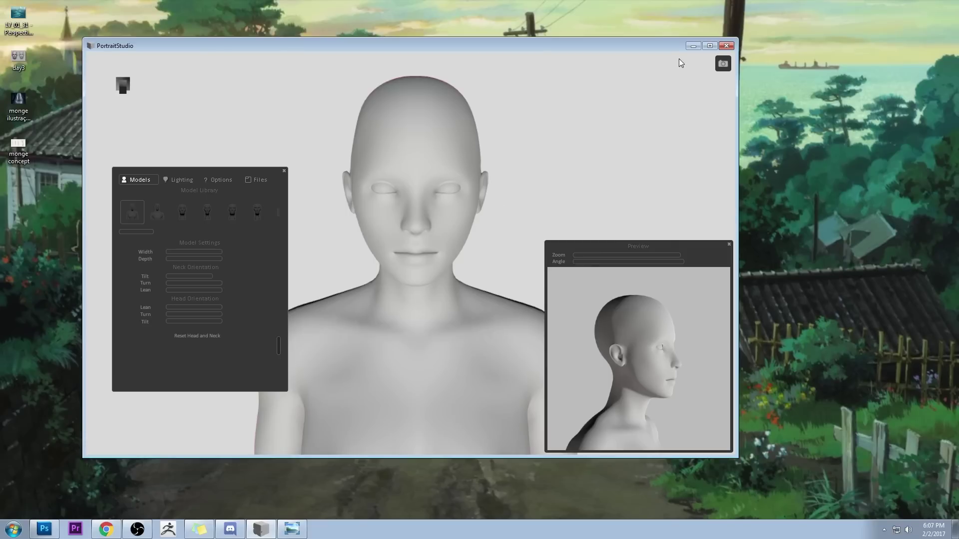
{"action": "left_click", "coordinate": [722, 47]}
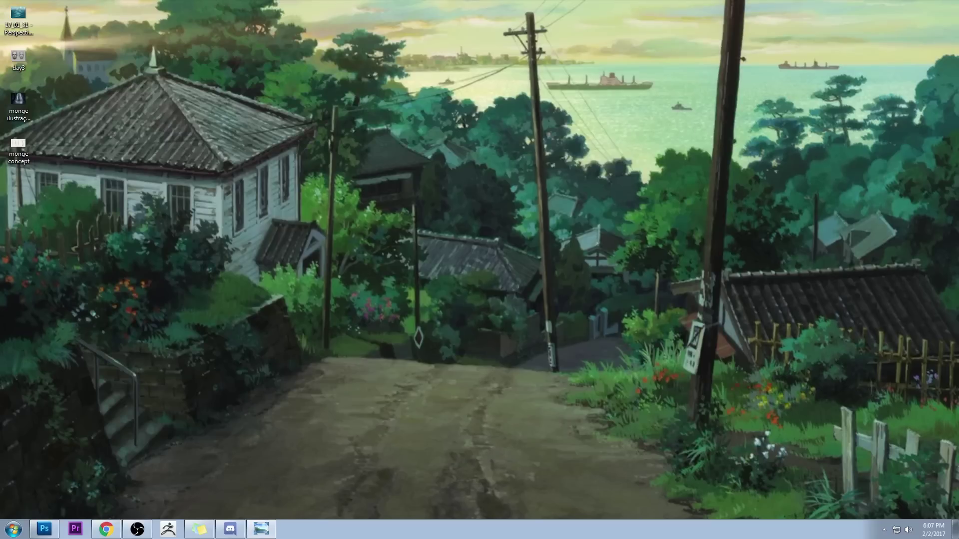
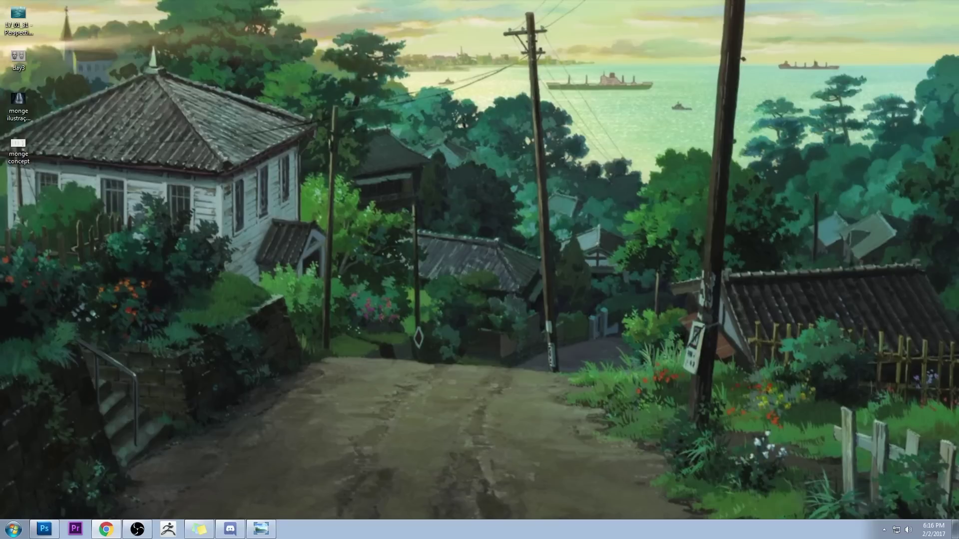
Step: Switch to Chrome and open the website istebrak.com
{"action": "left_click", "coordinate": [105, 529]}
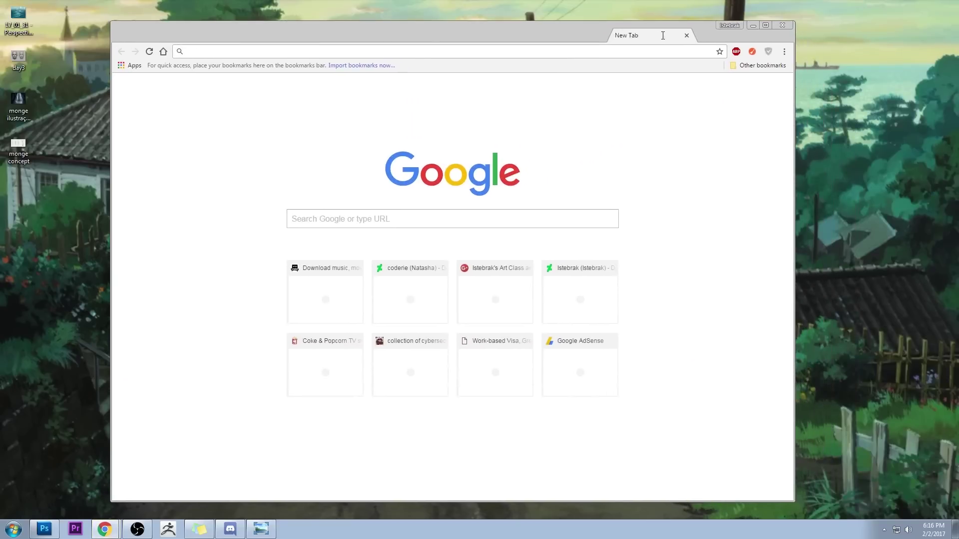
{"action": "type", "text": "istebrak.com"}
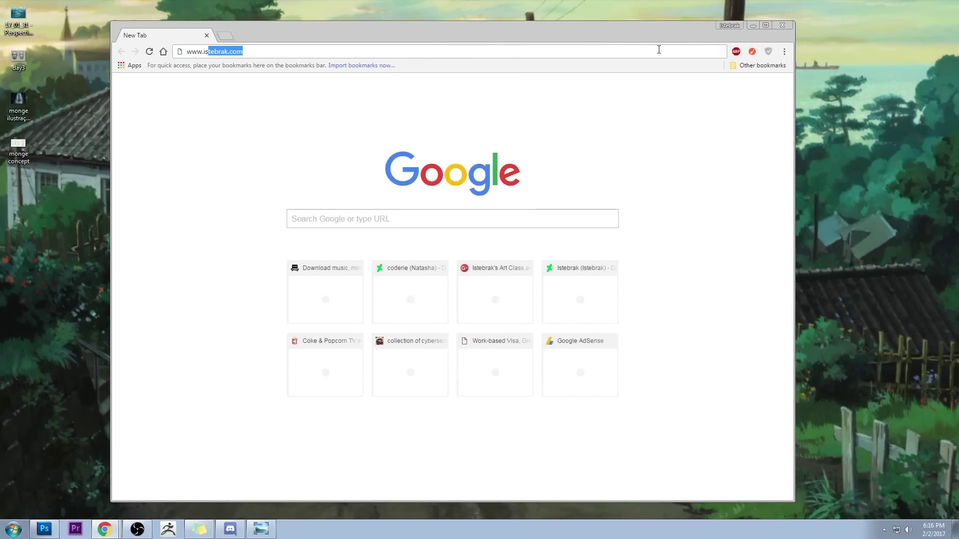
{"action": "key", "text": "Return"}
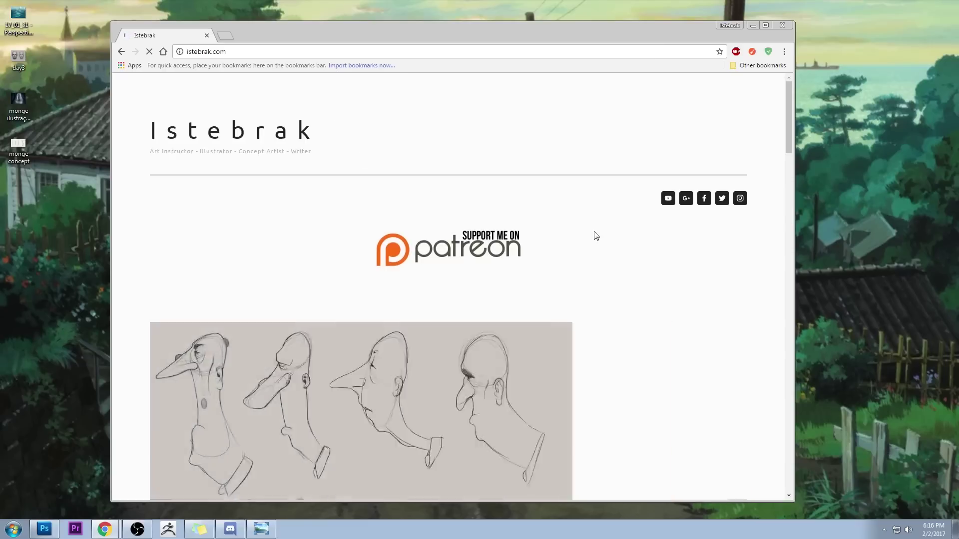
Step: Open the site's Google+ community link in a new tab and browse the members' posted portrait studies
{"action": "right_click", "coordinate": [683, 201]}
{"action": "left_click", "coordinate": [725, 209]}
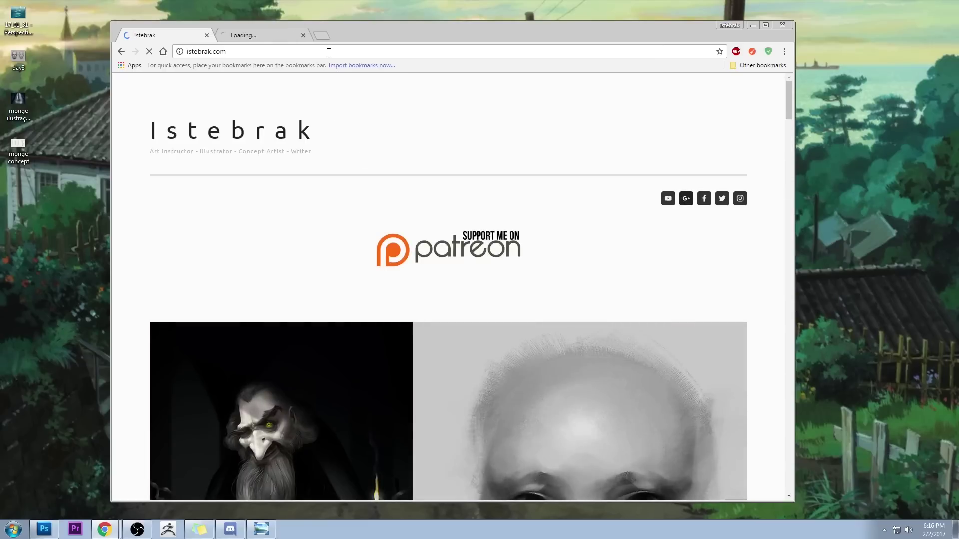
{"action": "left_click", "coordinate": [257, 36]}
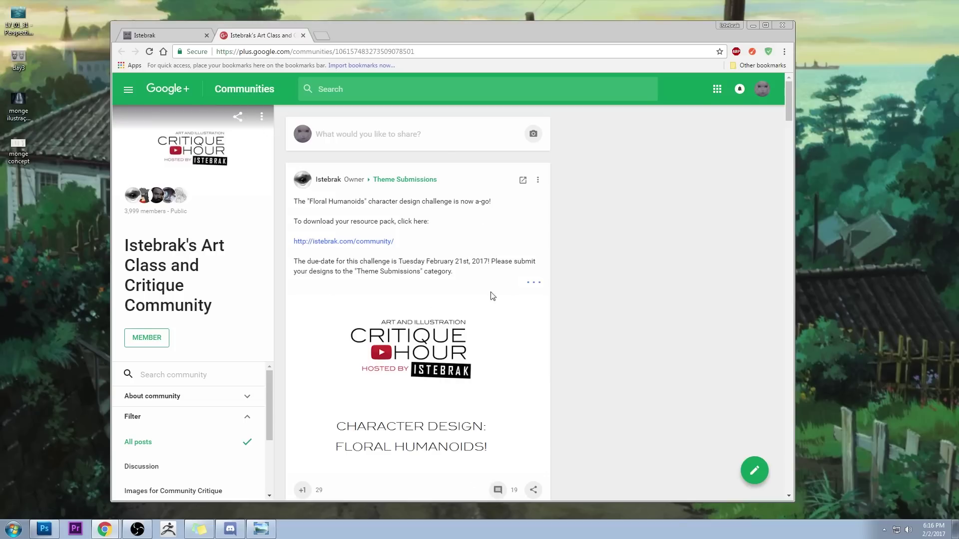
{"action": "scroll", "coordinate": [529, 282], "scroll_direction": "down", "scroll_amount": 15}
{"action": "scroll", "coordinate": [532, 281], "scroll_direction": "down", "scroll_amount": 10}
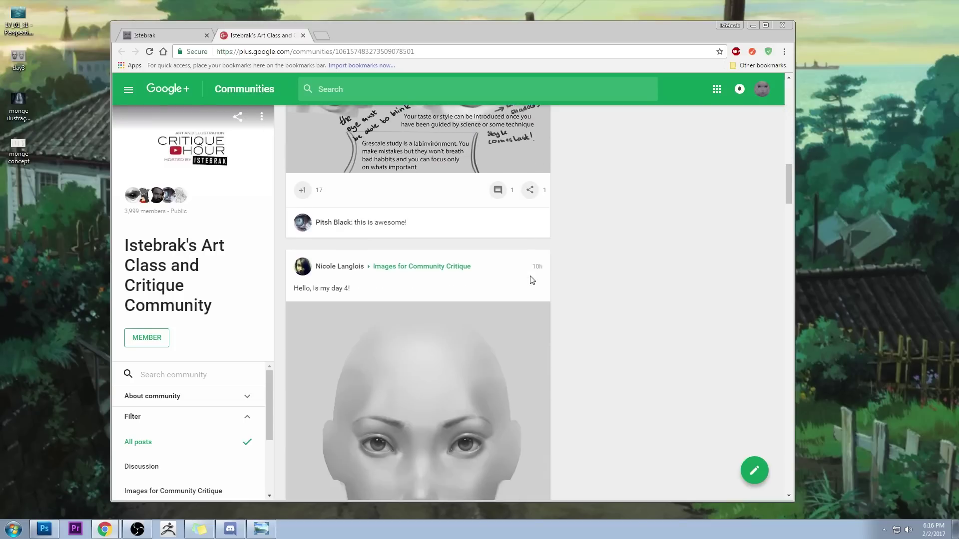
{"action": "scroll", "coordinate": [531, 281], "scroll_direction": "down", "scroll_amount": 15}
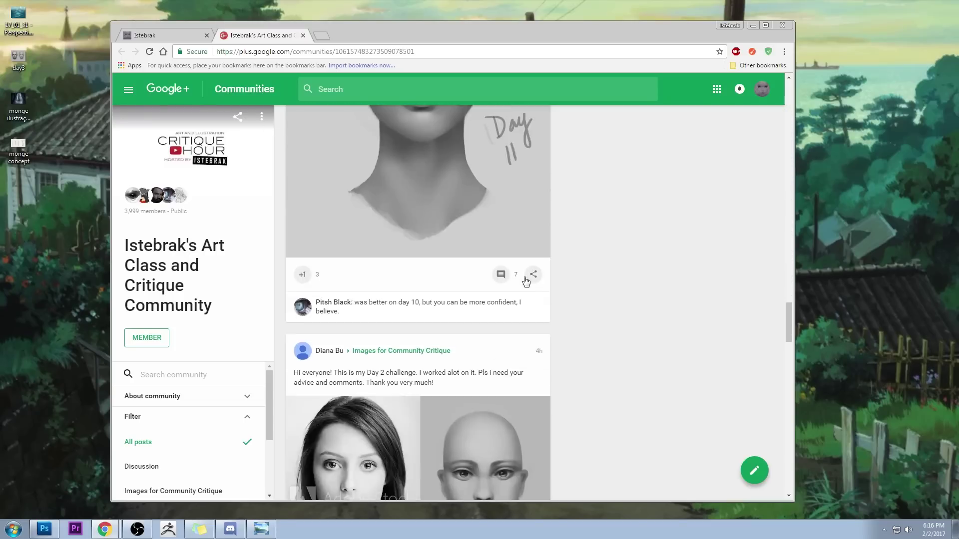
{"action": "scroll", "coordinate": [526, 281], "scroll_direction": "down", "scroll_amount": 6}
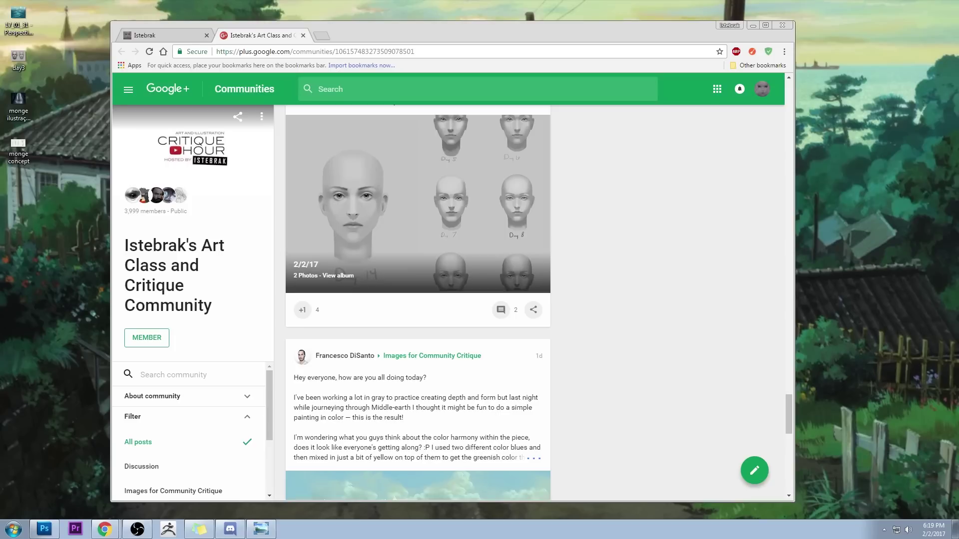
Step: Open amazon.com in a new tab and search for "wacom tablet"
{"action": "left_click", "coordinate": [323, 35]}
{"action": "type", "text": "amazon.com"}
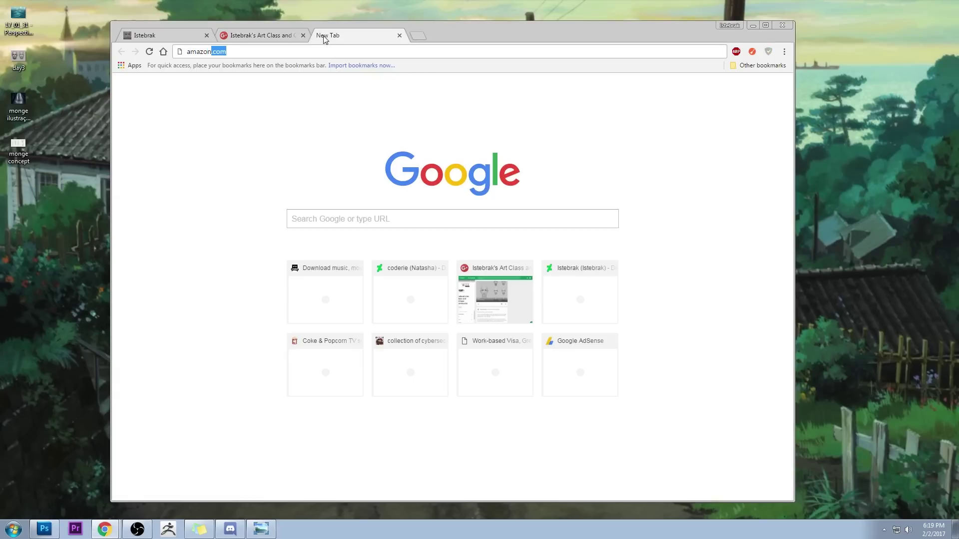
{"action": "key", "text": "Return"}
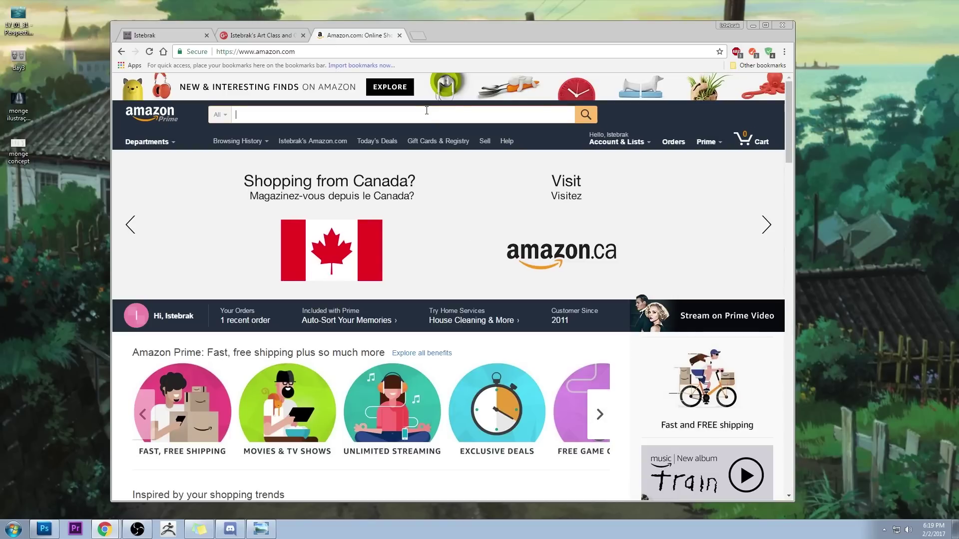
{"action": "type", "text": "wacom tablet"}
{"action": "key", "text": "Return"}
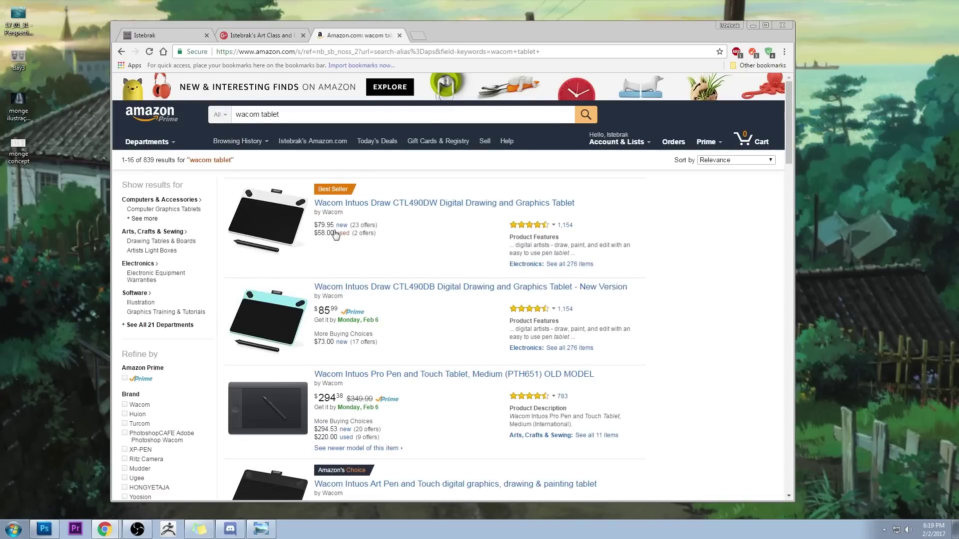
Step: Look through the Wacom tablet listings to compare the Intuos, Bamboo and Cintiq models and their prices
{"action": "scroll", "coordinate": [334, 235], "scroll_direction": "down", "scroll_amount": 3}
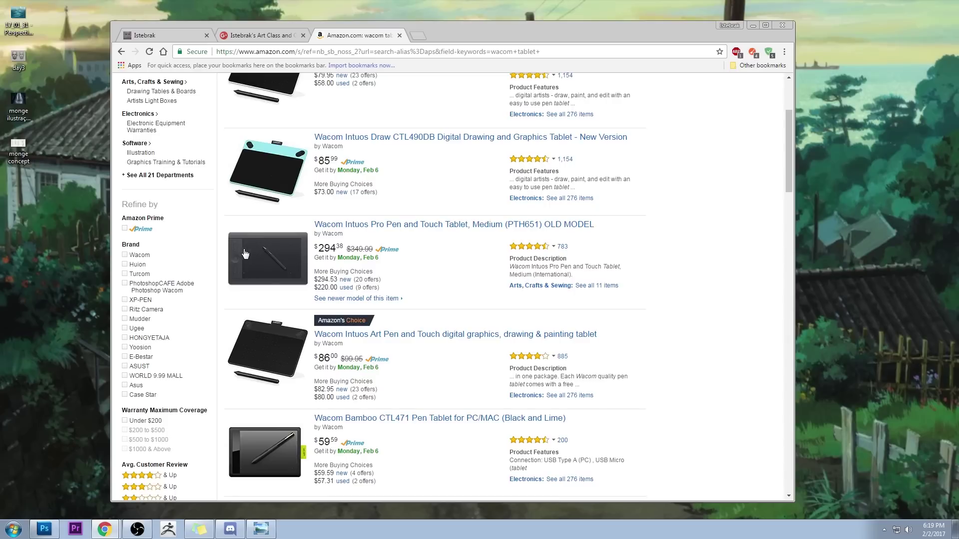
{"action": "scroll", "coordinate": [451, 255], "scroll_direction": "down", "scroll_amount": 2}
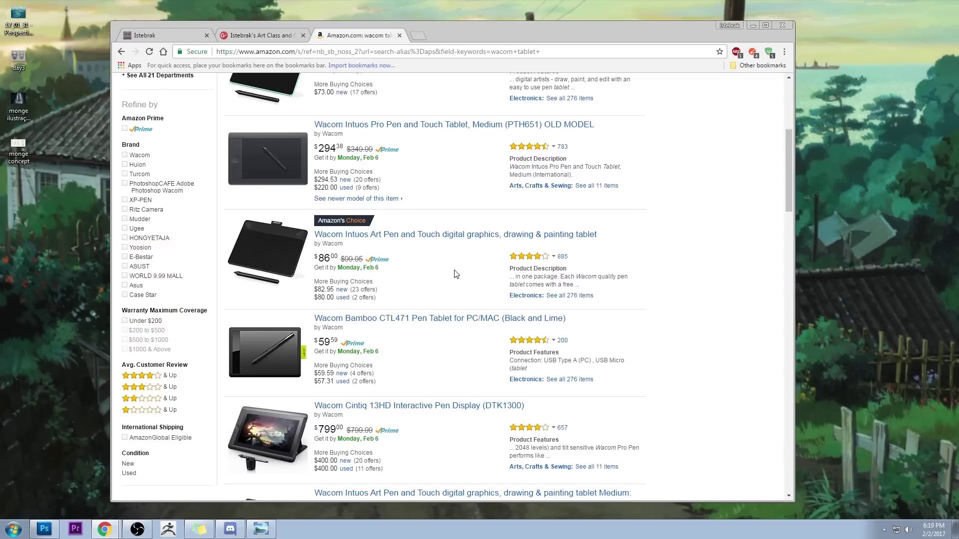
{"action": "scroll", "coordinate": [456, 274], "scroll_direction": "down", "scroll_amount": 2}
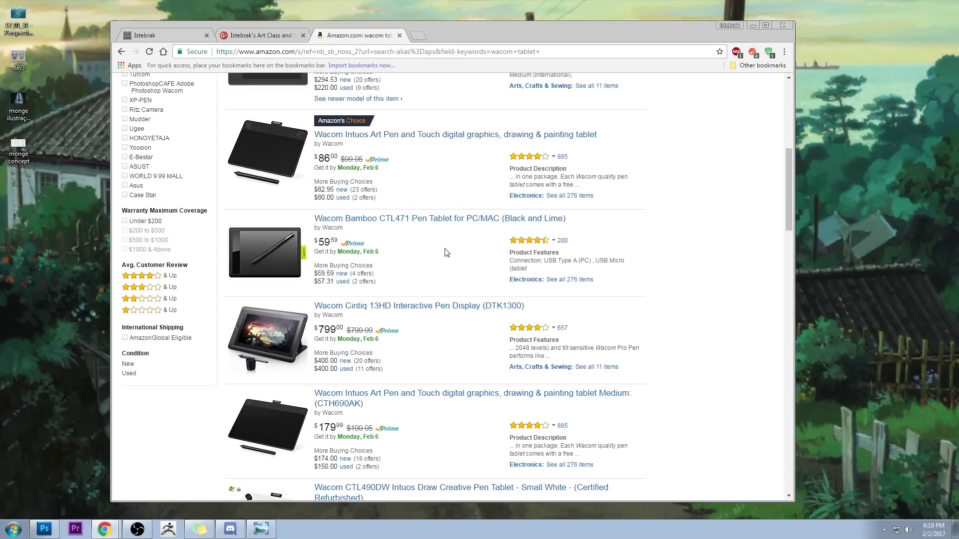
{"action": "scroll", "coordinate": [446, 253], "scroll_direction": "down", "scroll_amount": 2}
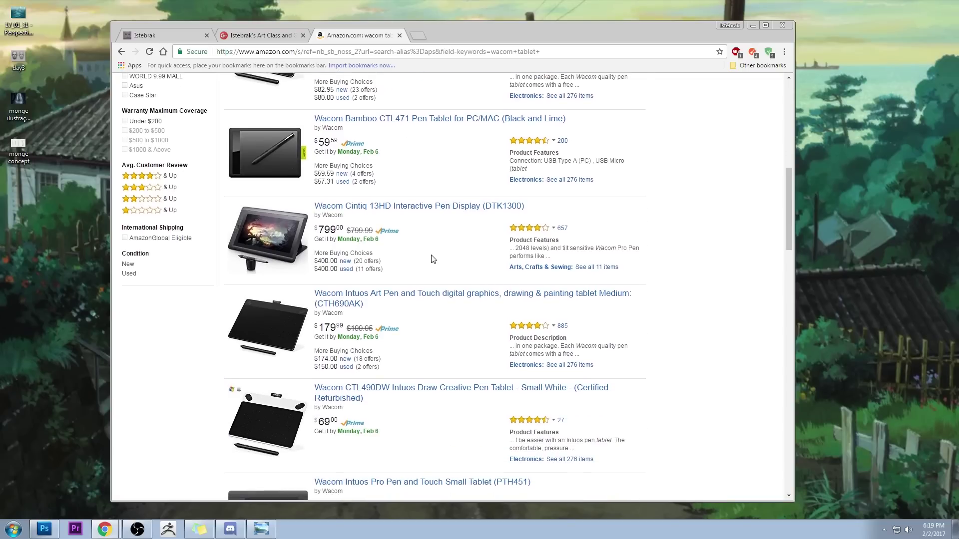
{"action": "scroll", "coordinate": [431, 257], "scroll_direction": "down", "scroll_amount": 2}
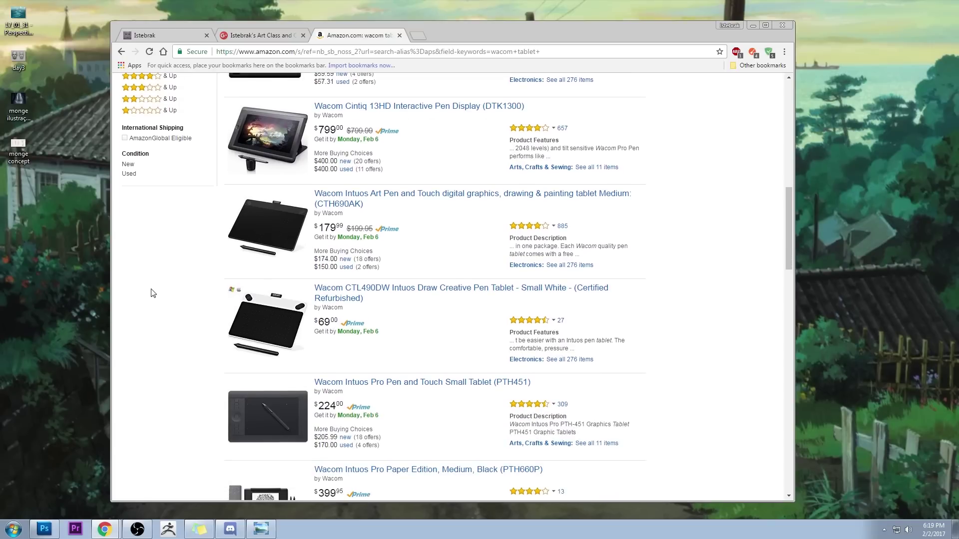
{"action": "scroll", "coordinate": [153, 291], "scroll_direction": "up", "scroll_amount": 10}
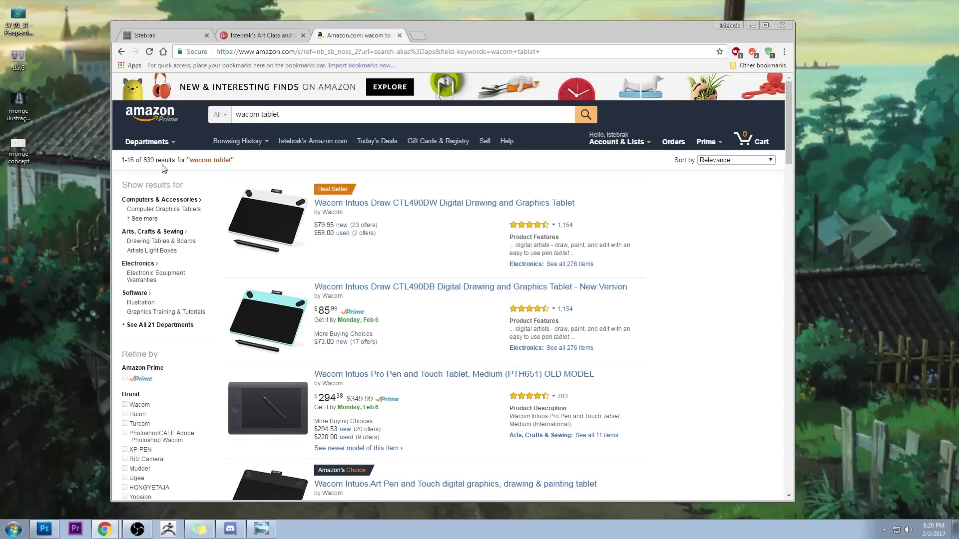
{"action": "scroll", "coordinate": [245, 280], "scroll_direction": "down", "scroll_amount": 10}
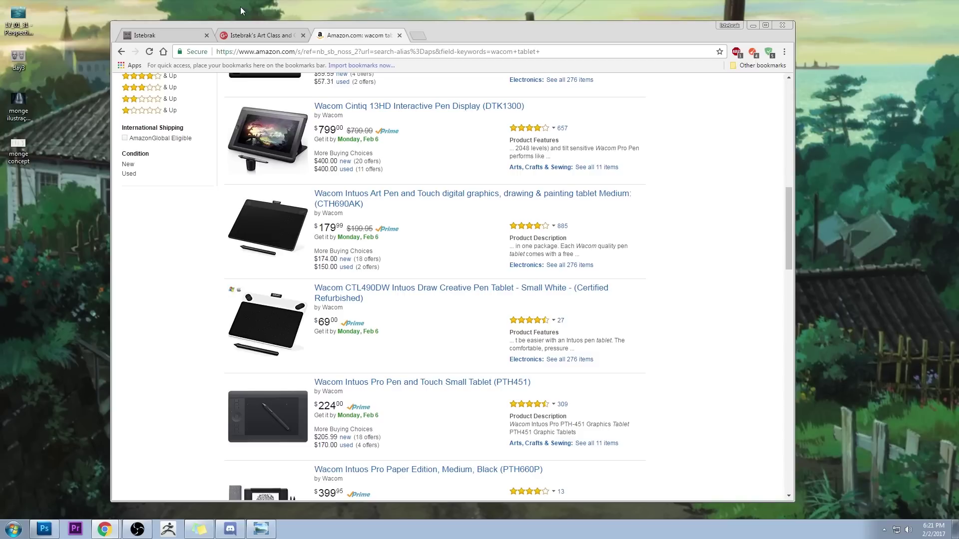
{"action": "scroll", "coordinate": [314, 166], "scroll_direction": "up", "scroll_amount": 1}
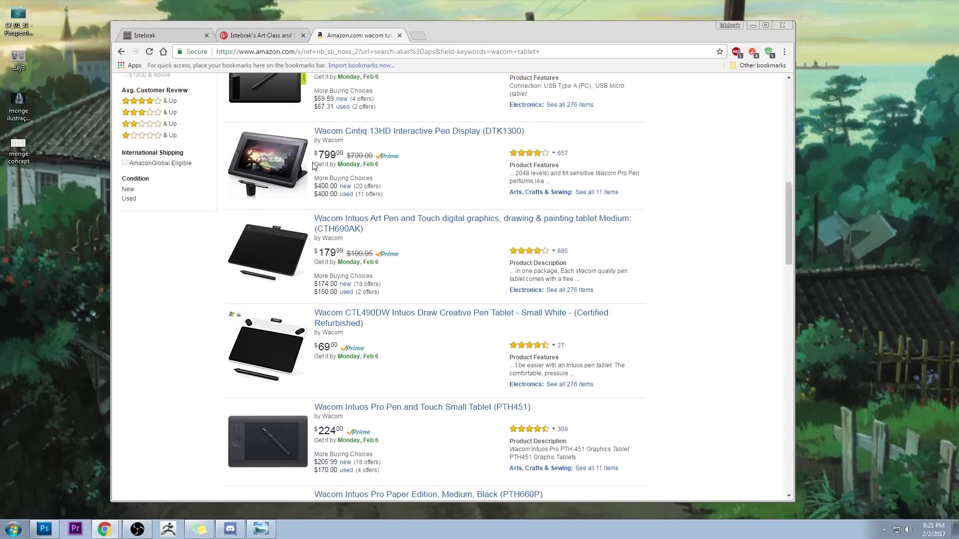
{"action": "scroll", "coordinate": [314, 166], "scroll_direction": "up", "scroll_amount": 7}
{"action": "scroll", "coordinate": [312, 305], "scroll_direction": "up", "scroll_amount": 3}
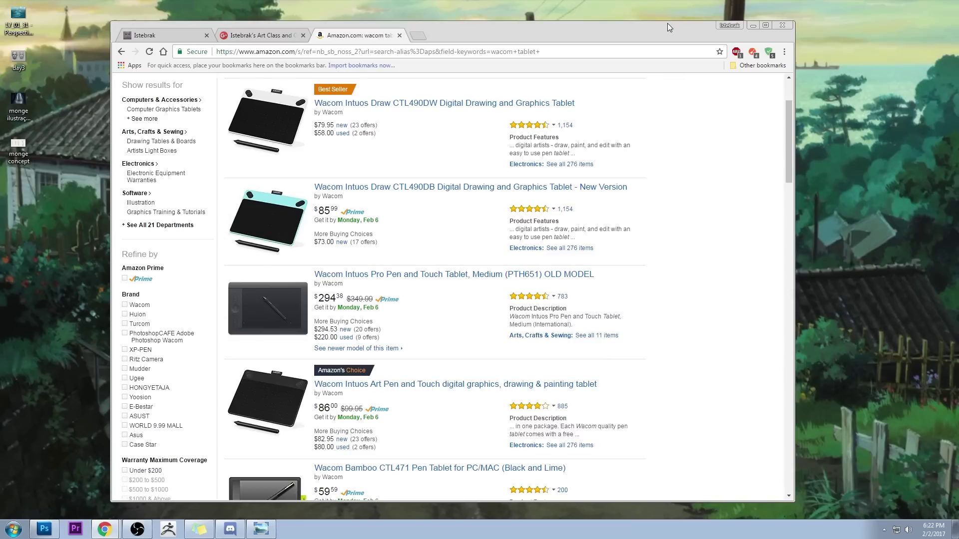
Step: Close the browser window and bring up the system calendar for the current month
{"action": "left_click_drag", "start_coordinate": [668, 22], "coordinate": [668, 14]}
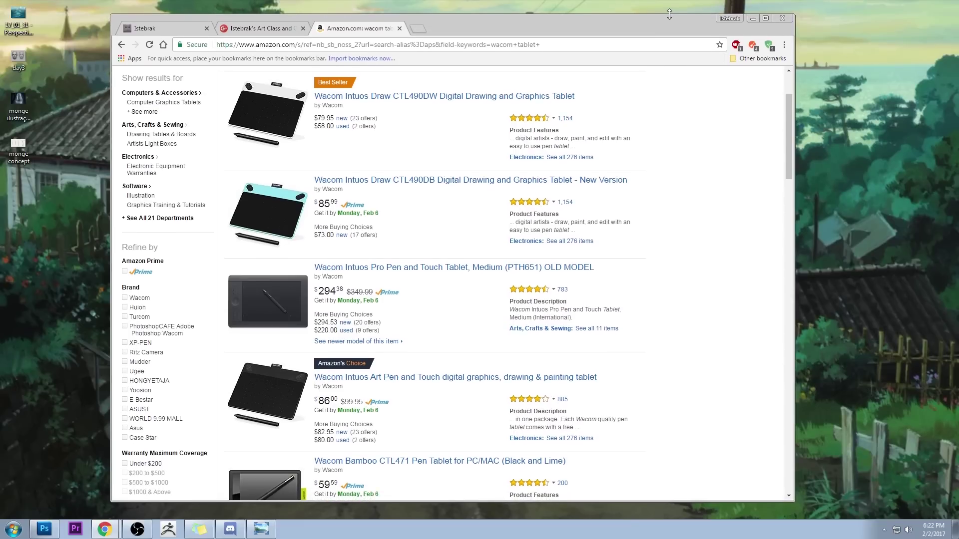
{"action": "left_click", "coordinate": [782, 18]}
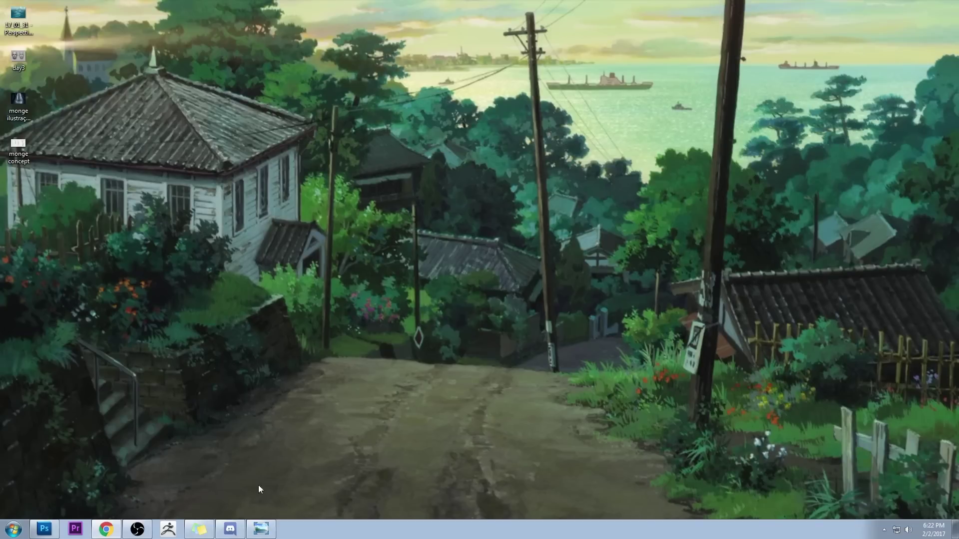
{"action": "left_click", "coordinate": [933, 529]}
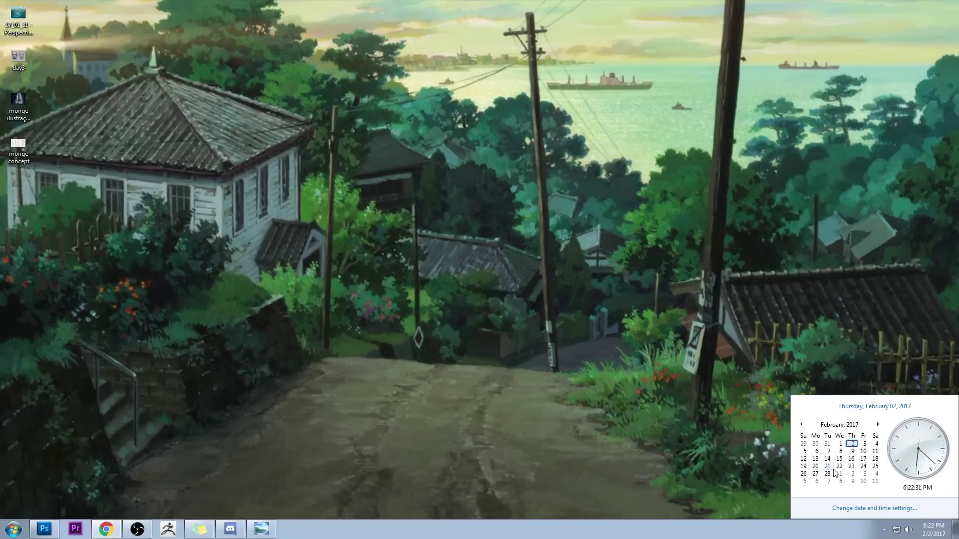